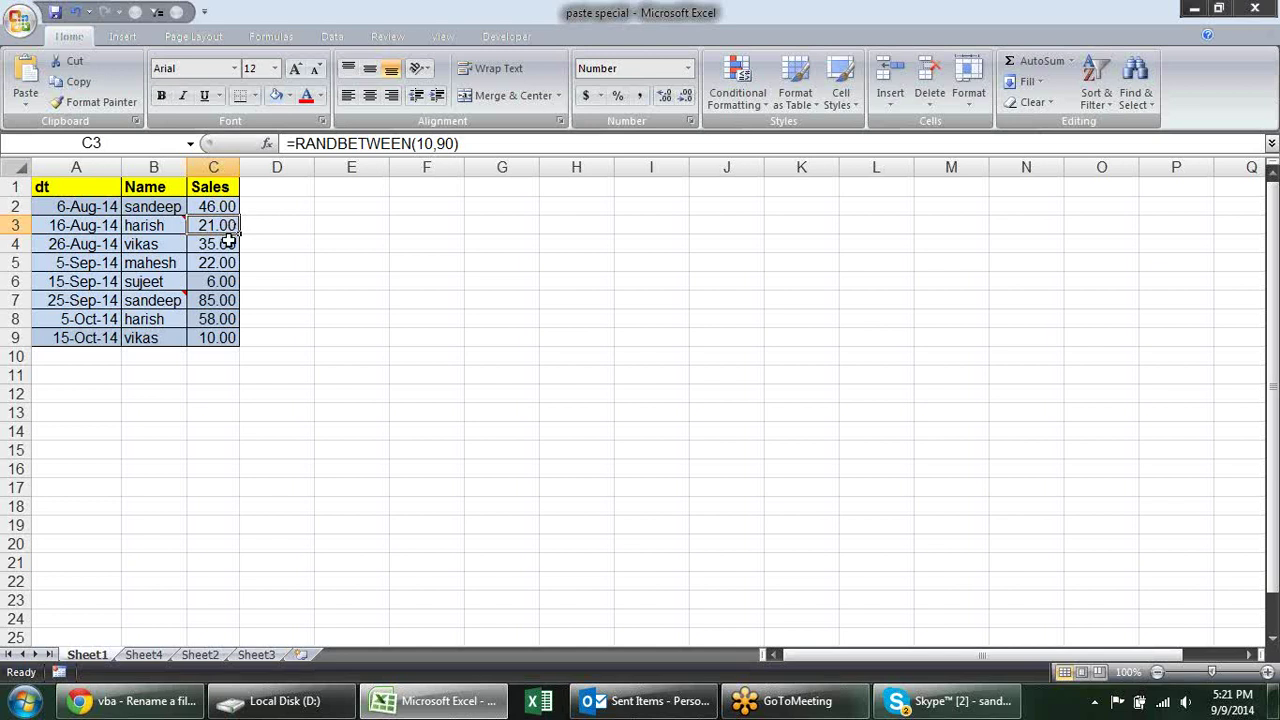
# Examine the cells of the Sales column in C2:C9 to tell formulas from constants, plus the first date and name.
pyautogui.click(221, 281)
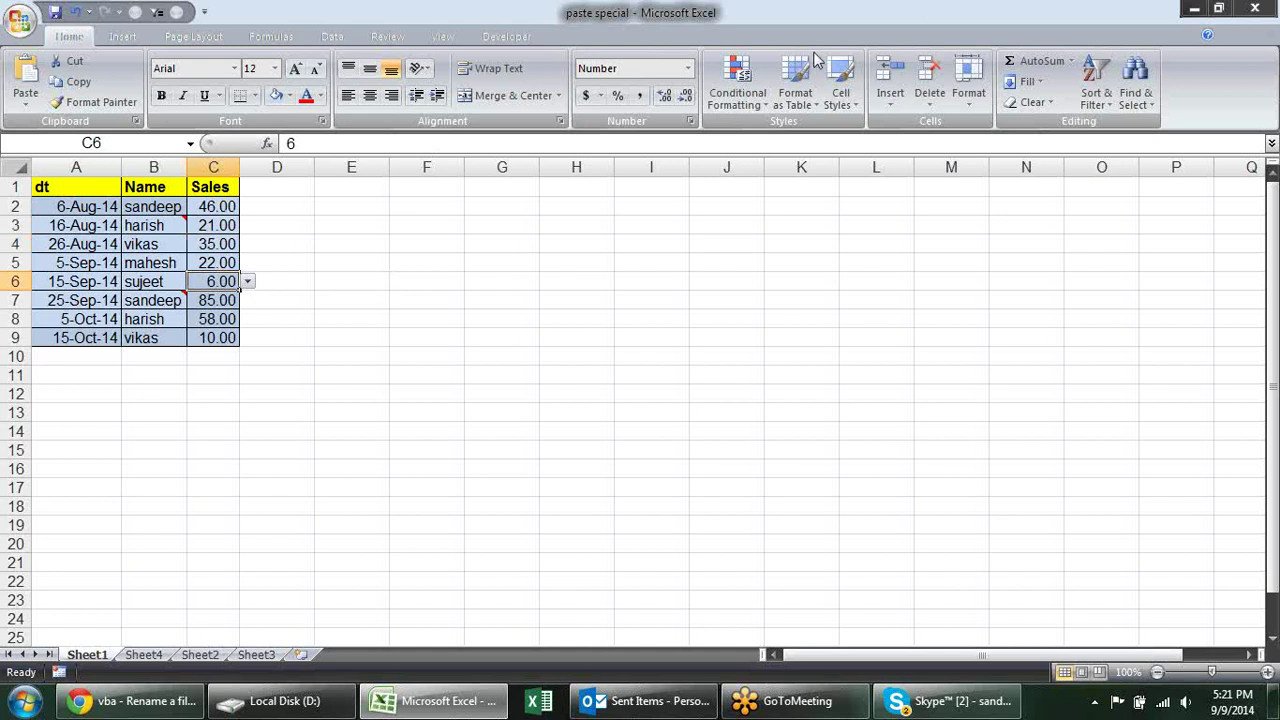
pyautogui.click(300, 236)
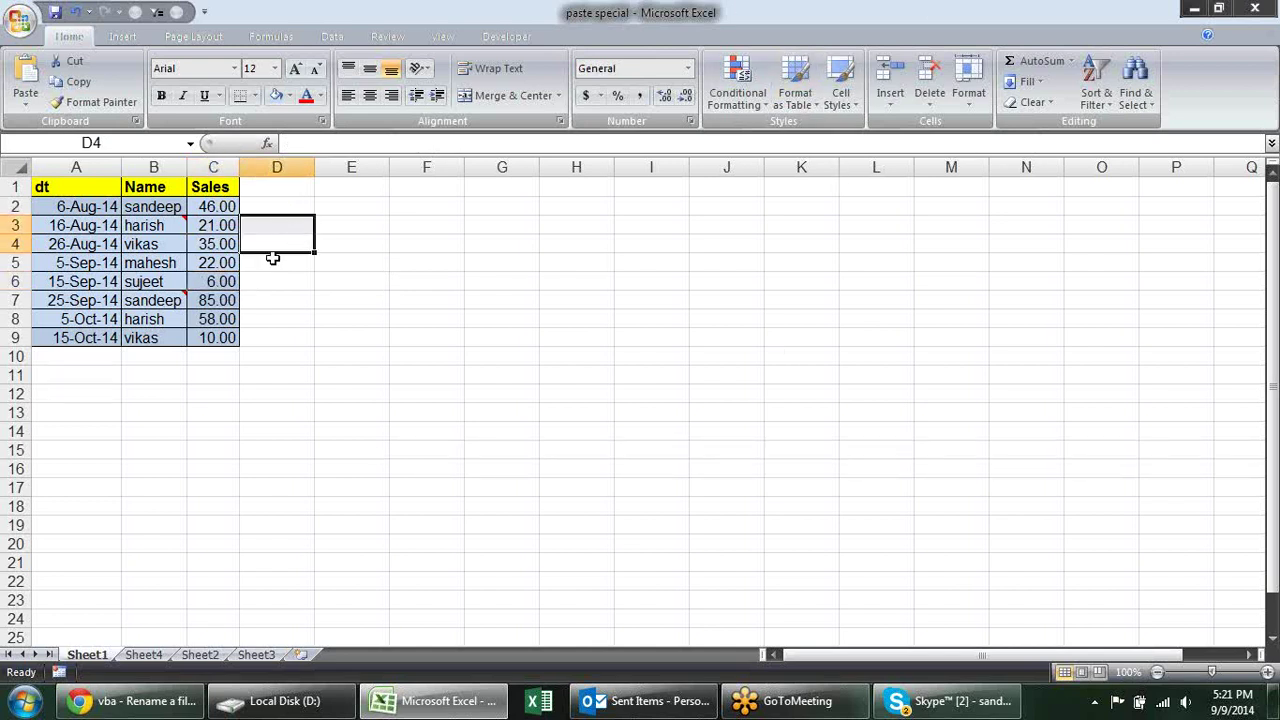
pyautogui.click(368, 342)
pyautogui.click(215, 265)
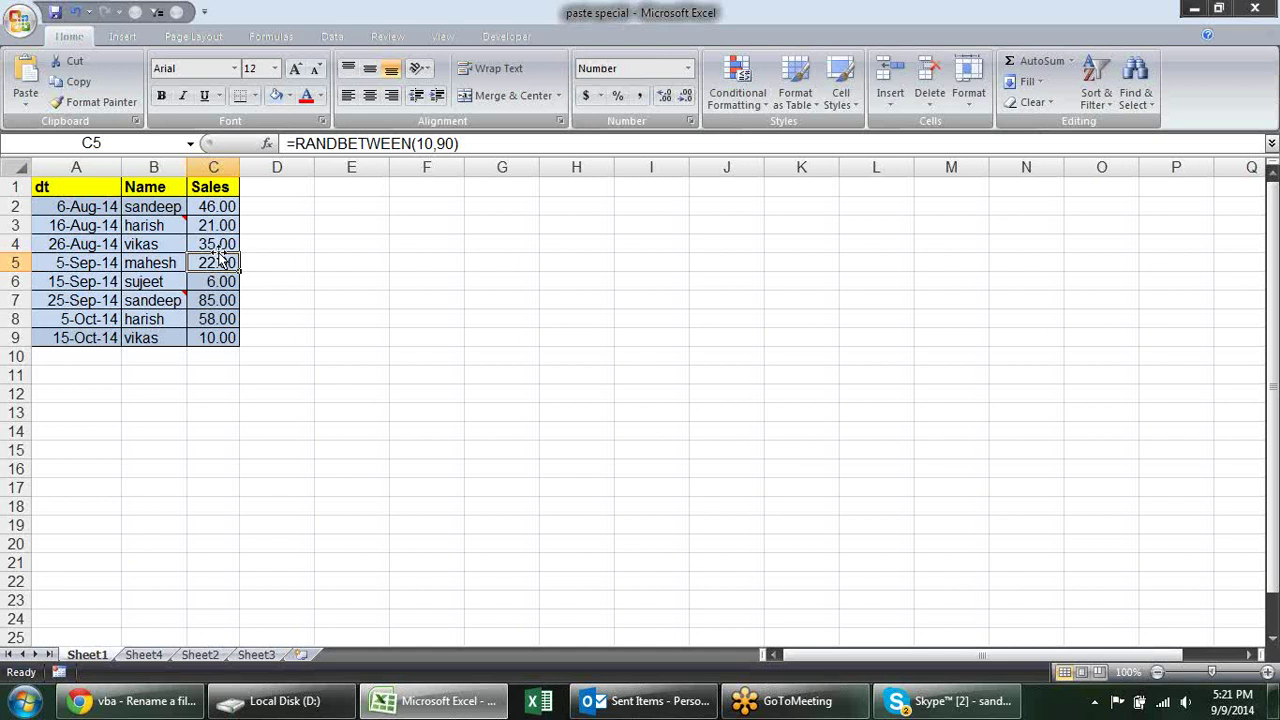
pyautogui.click(217, 243)
pyautogui.click(217, 225)
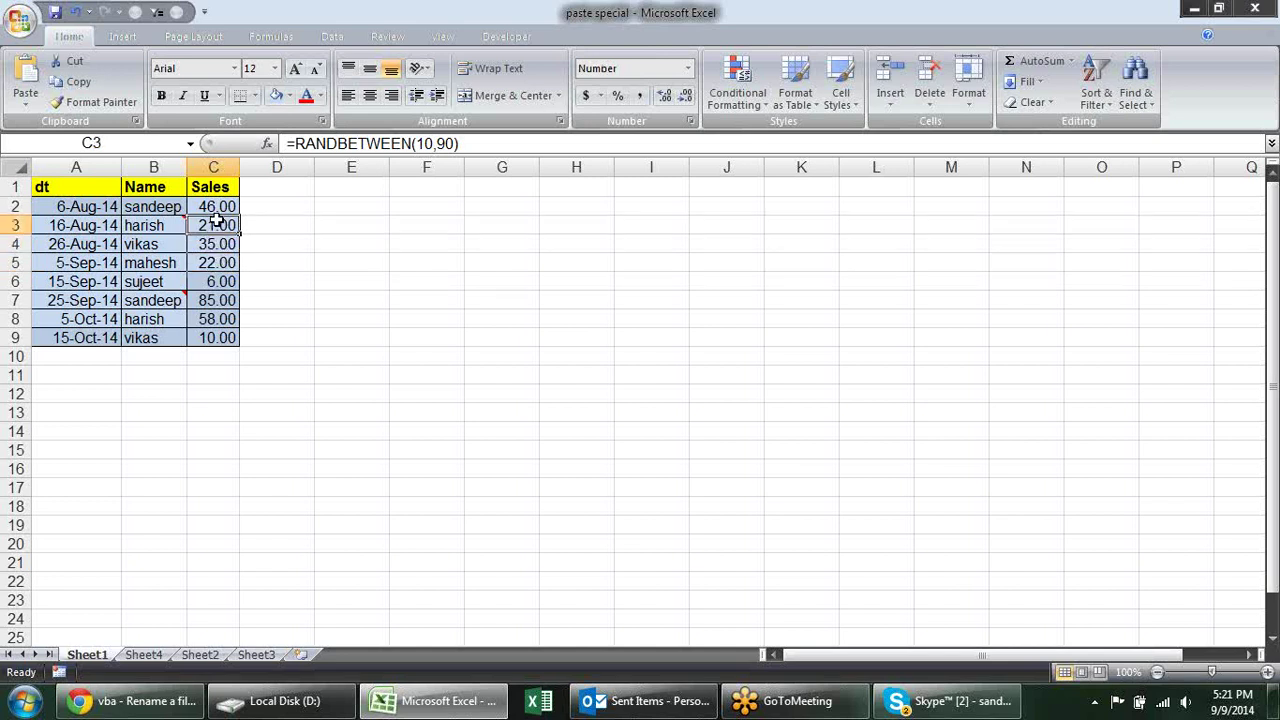
pyautogui.click(216, 205)
pyautogui.click(217, 244)
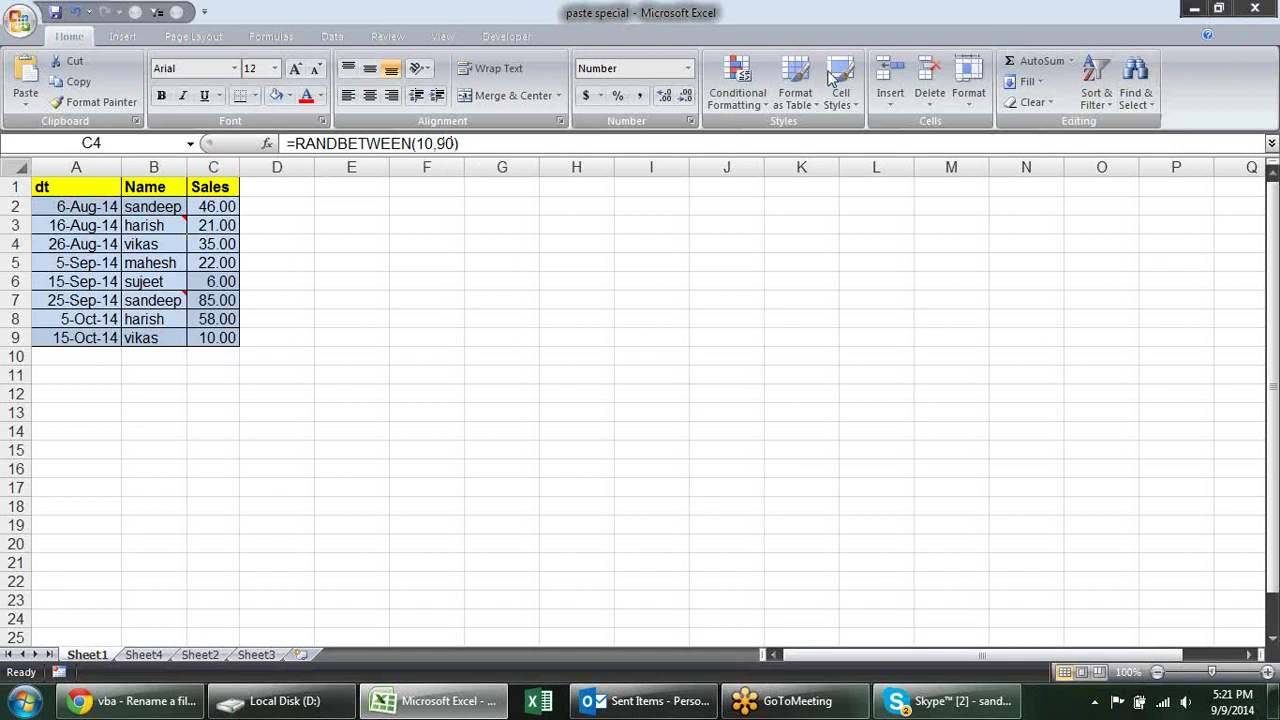
pyautogui.moveTo(214, 222); pyautogui.dragTo(222, 283)
pyautogui.click(213, 322)
pyautogui.moveTo(213, 328); pyautogui.dragTo(214, 340)
pyautogui.click(214, 244)
pyautogui.click(214, 207)
pyautogui.click(214, 244)
pyautogui.click(207, 284)
pyautogui.click(214, 282)
pyautogui.click(221, 230)
pyautogui.click(218, 206)
pyautogui.click(210, 318)
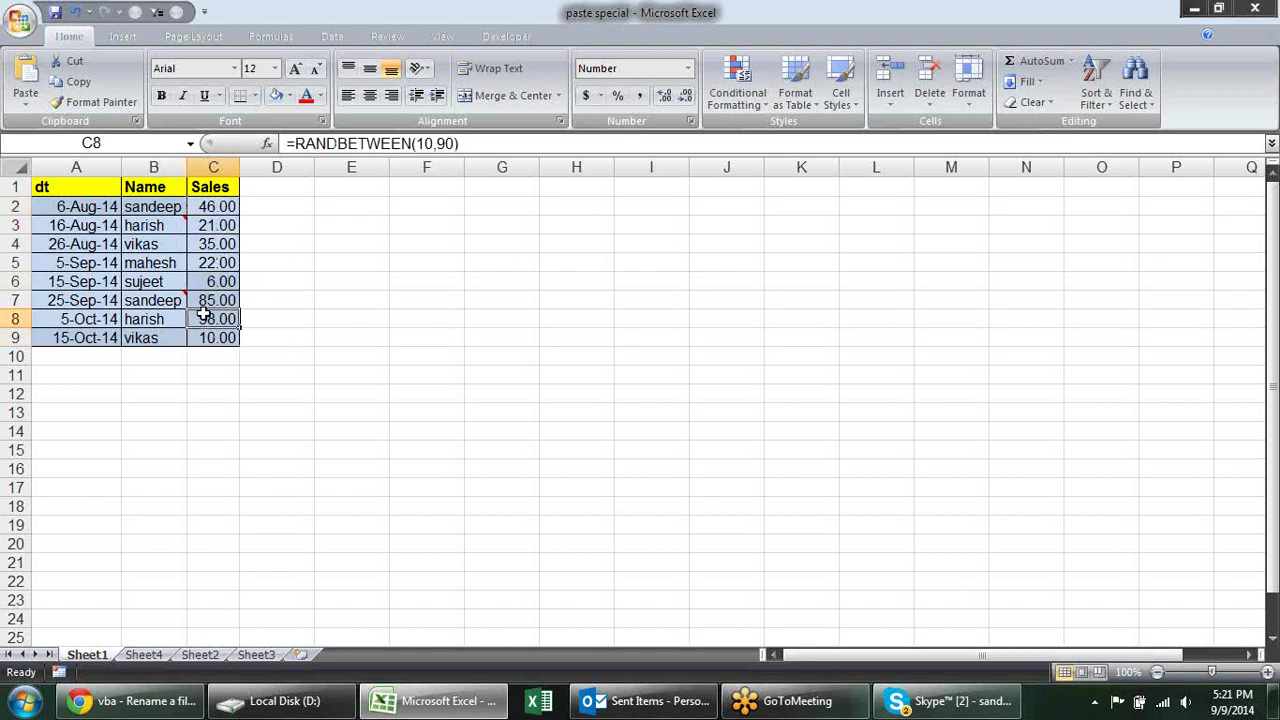
pyautogui.click(218, 206)
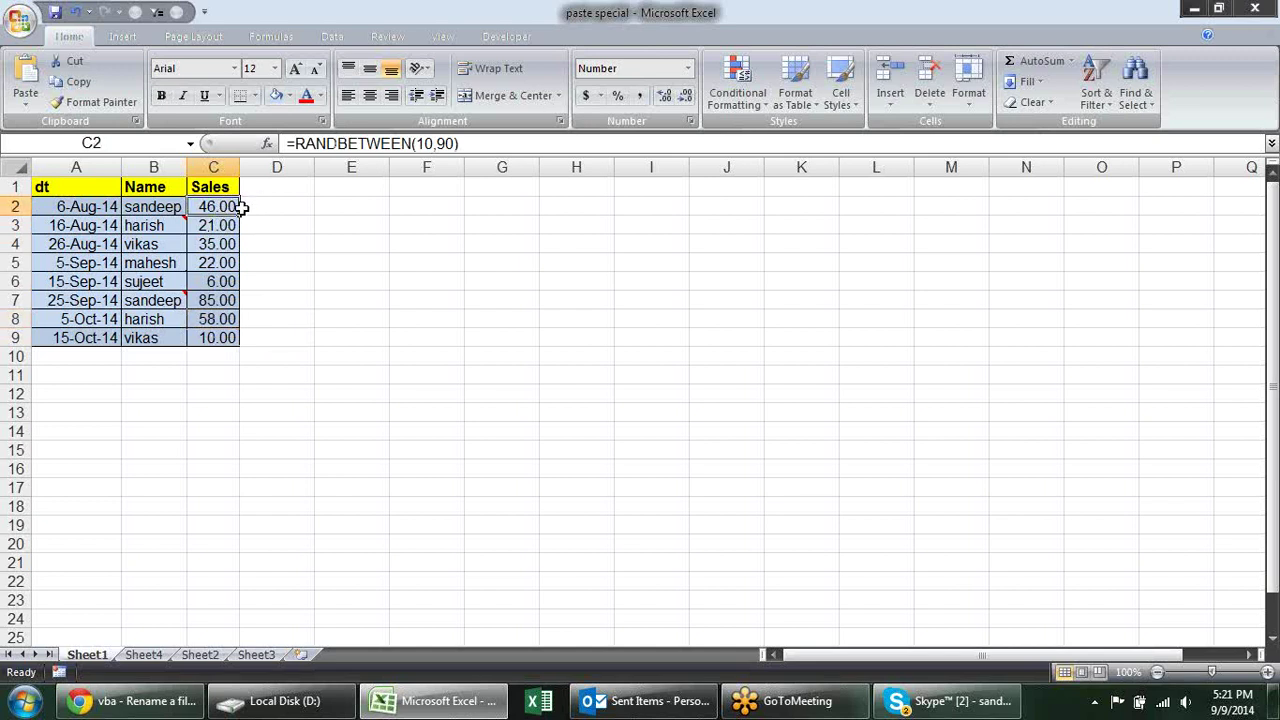
pyautogui.click(89, 207)
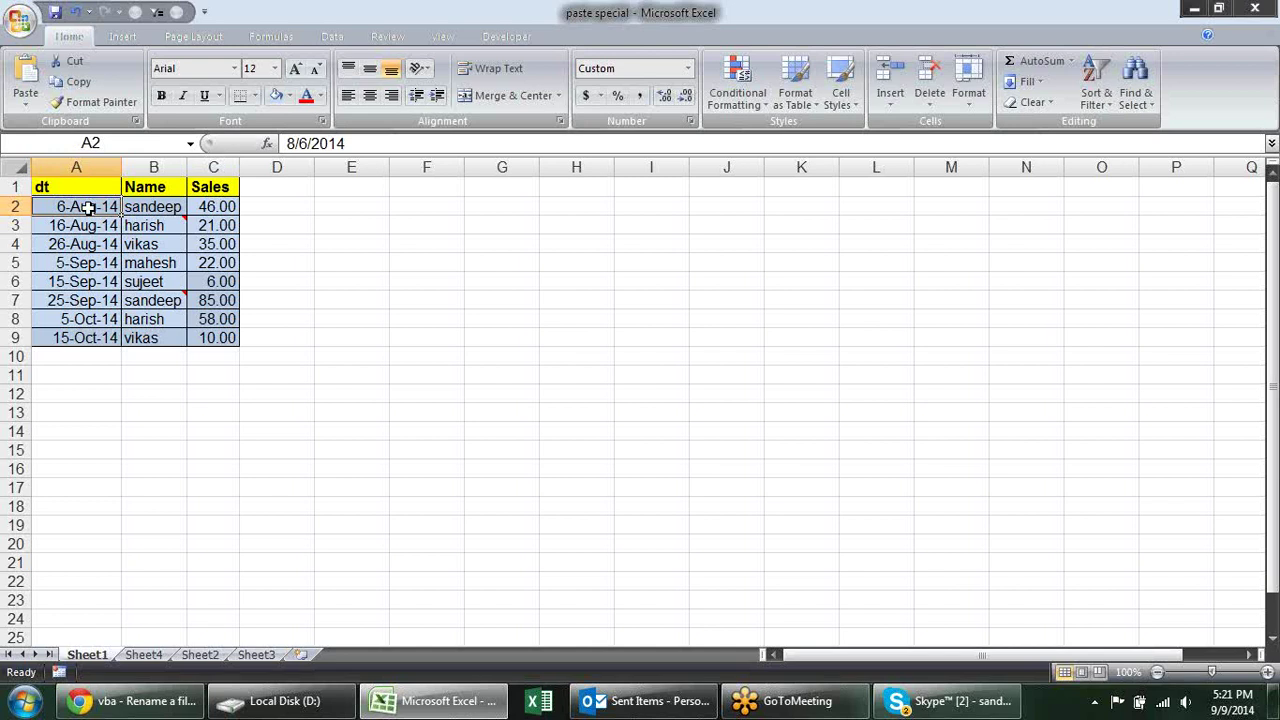
pyautogui.click(153, 212)
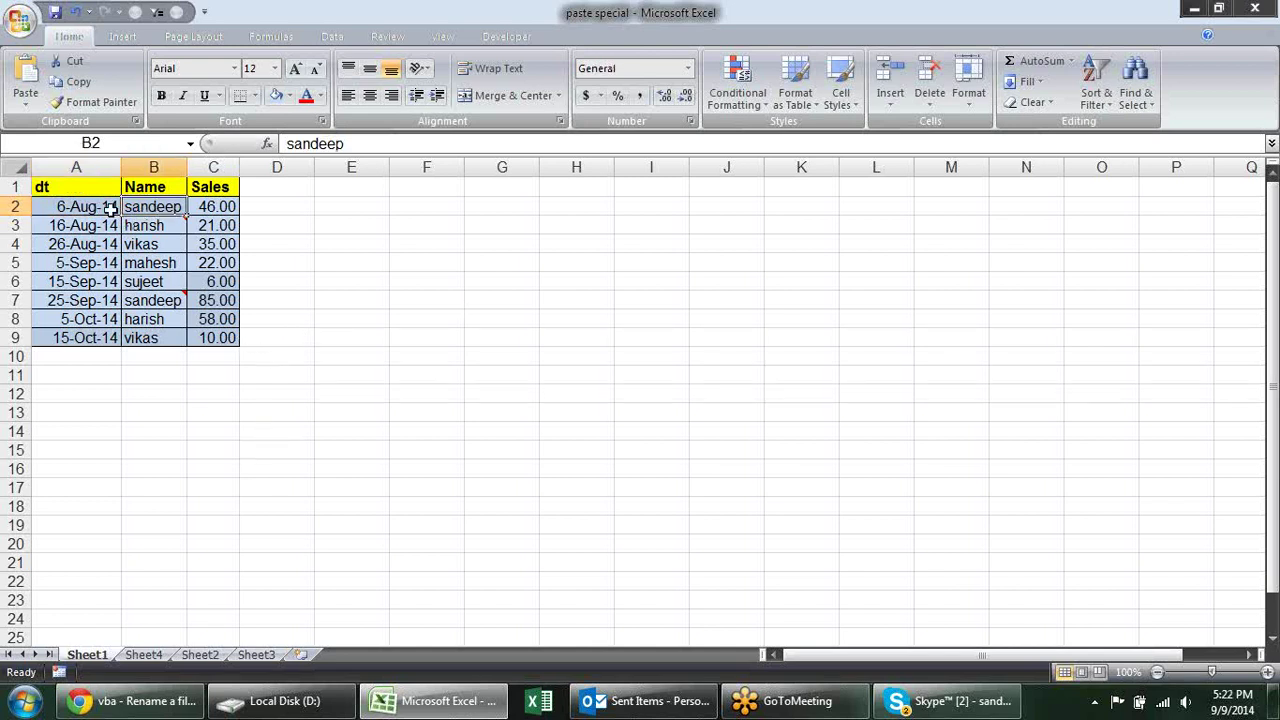
# Copy the whole table A1:C9 and paste it normally at F1.
pyautogui.moveTo(100, 189); pyautogui.dragTo(219, 335)
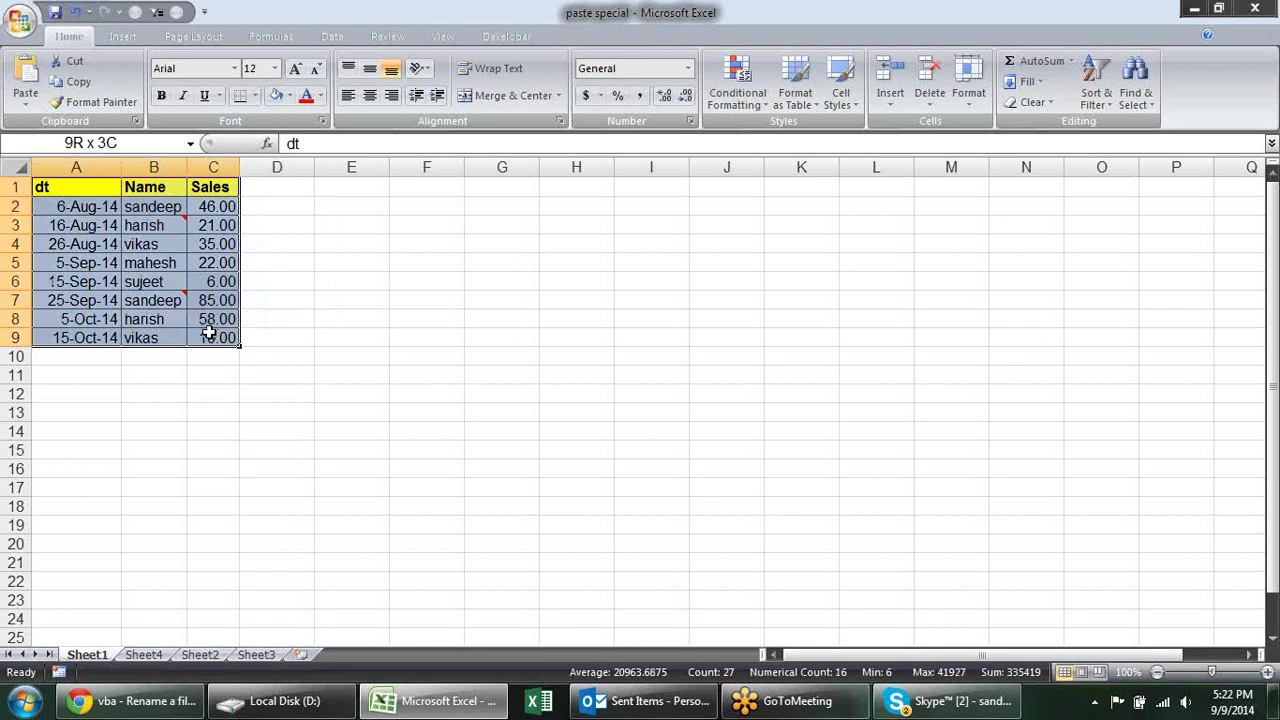
pyautogui.hotkey('ctrl', 'c')
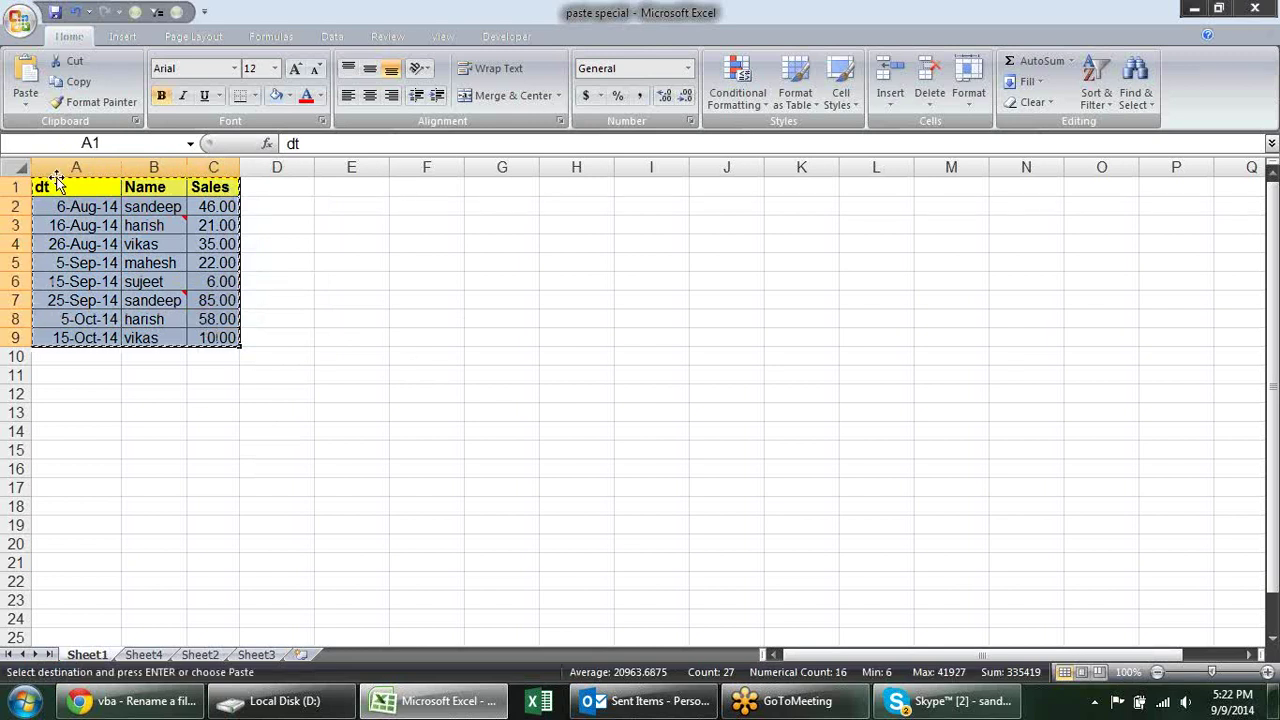
pyautogui.moveTo(62, 186); pyautogui.dragTo(212, 335)
pyautogui.rightClick(178, 250)
pyautogui.click(221, 281)
pyautogui.rightClick(409, 188)
pyautogui.click(449, 262)
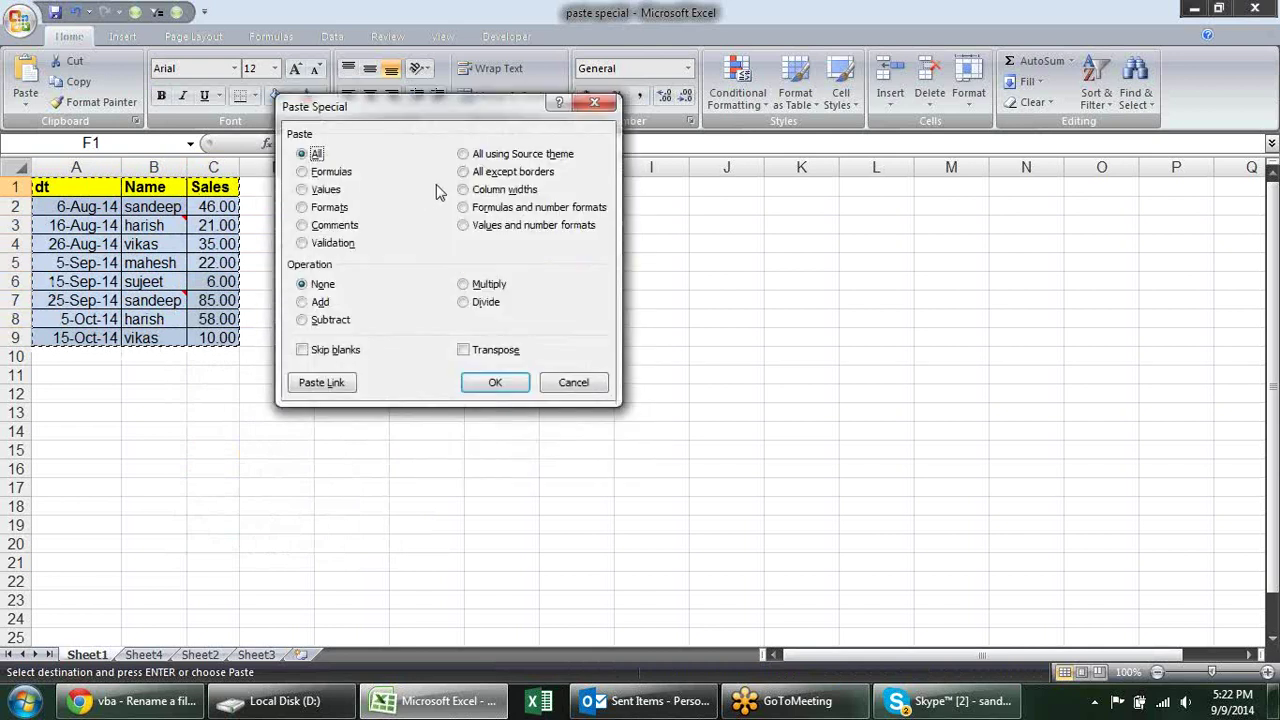
pyautogui.press('Escape')
pyautogui.rightClick(436, 190)
pyautogui.click(449, 246)
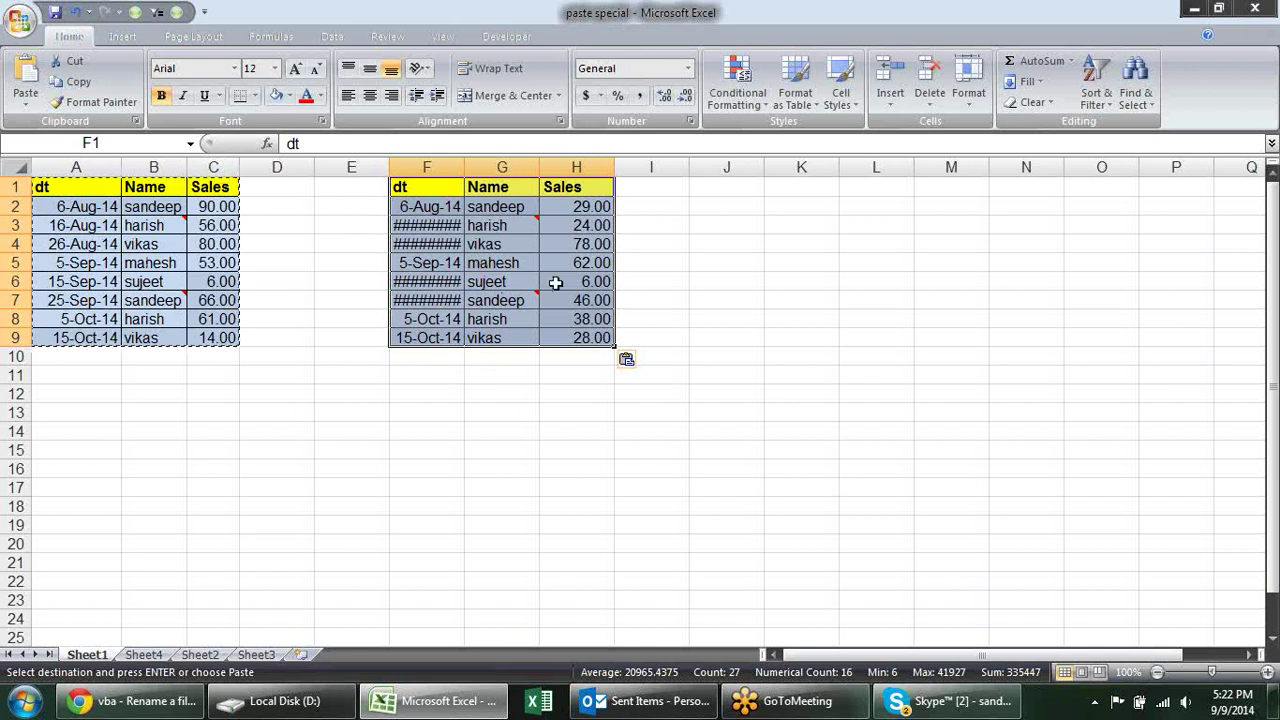
# Compare the formulas in the pasted Sales column H with those in the original Sales column C.
pyautogui.click(609, 224)
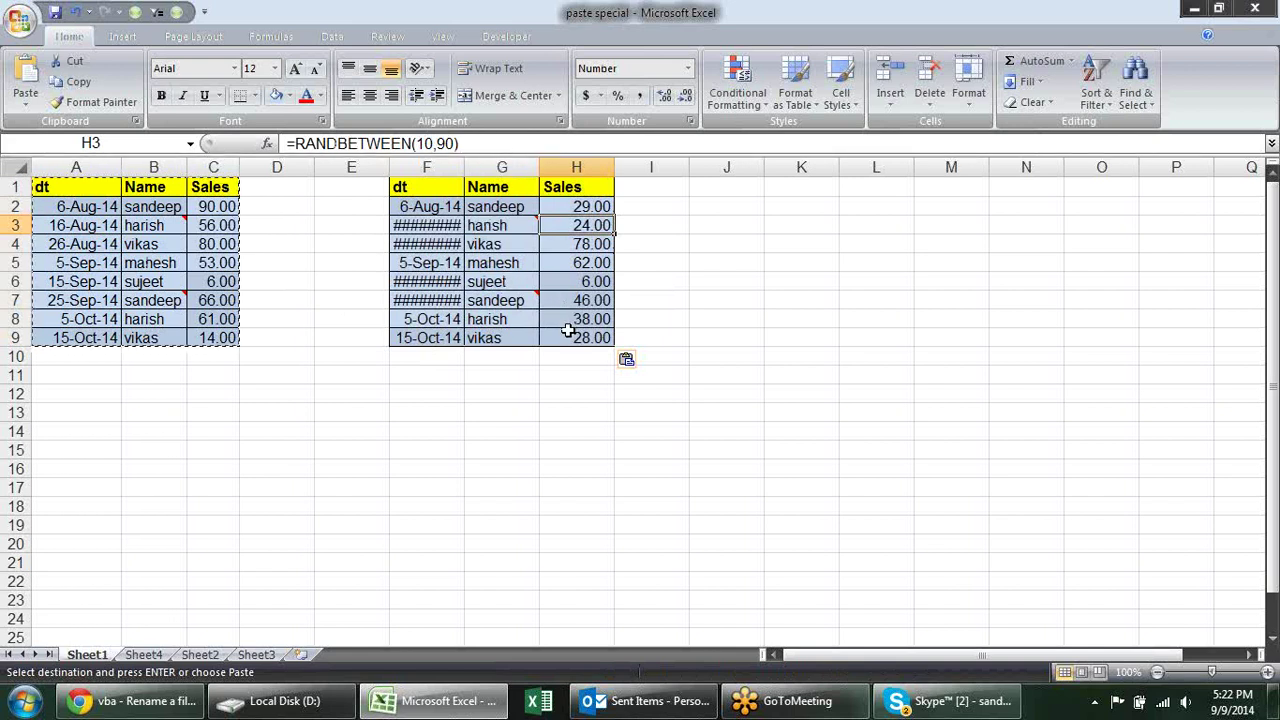
pyautogui.click(569, 250)
pyautogui.click(572, 296)
pyautogui.click(569, 244)
pyautogui.click(573, 222)
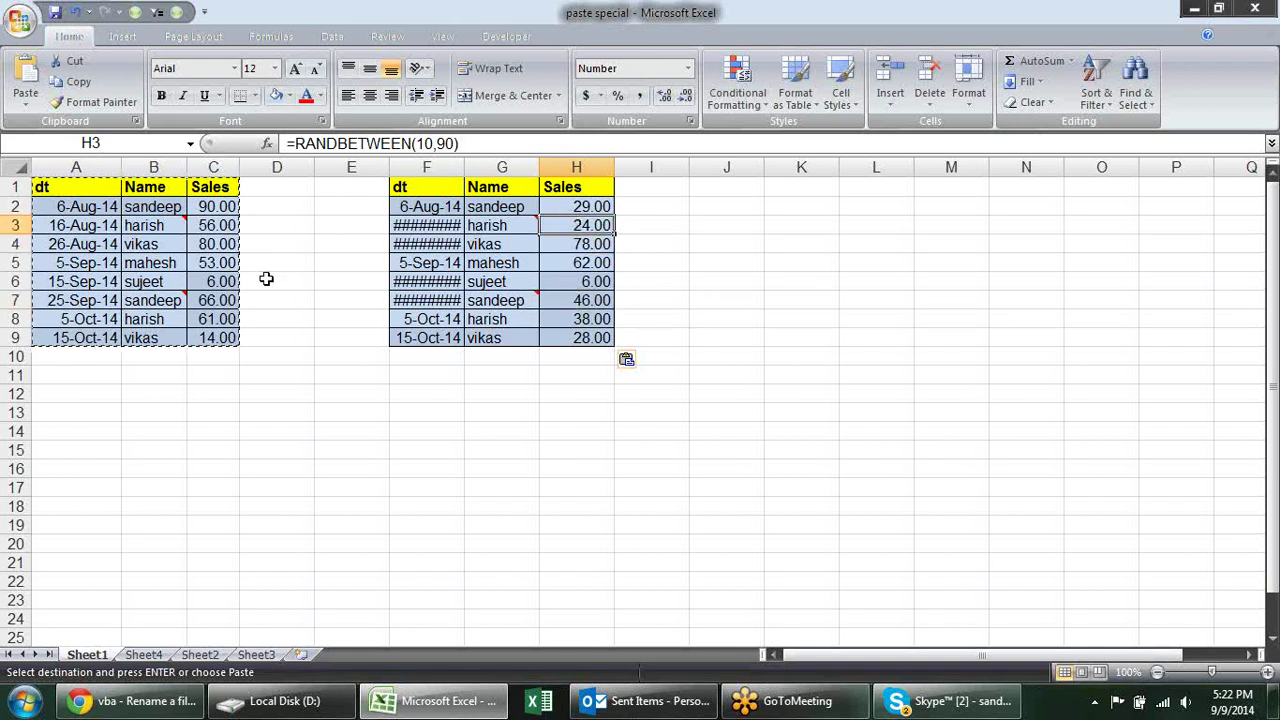
pyautogui.click(203, 222)
pyautogui.moveTo(203, 222); pyautogui.dragTo(226, 300)
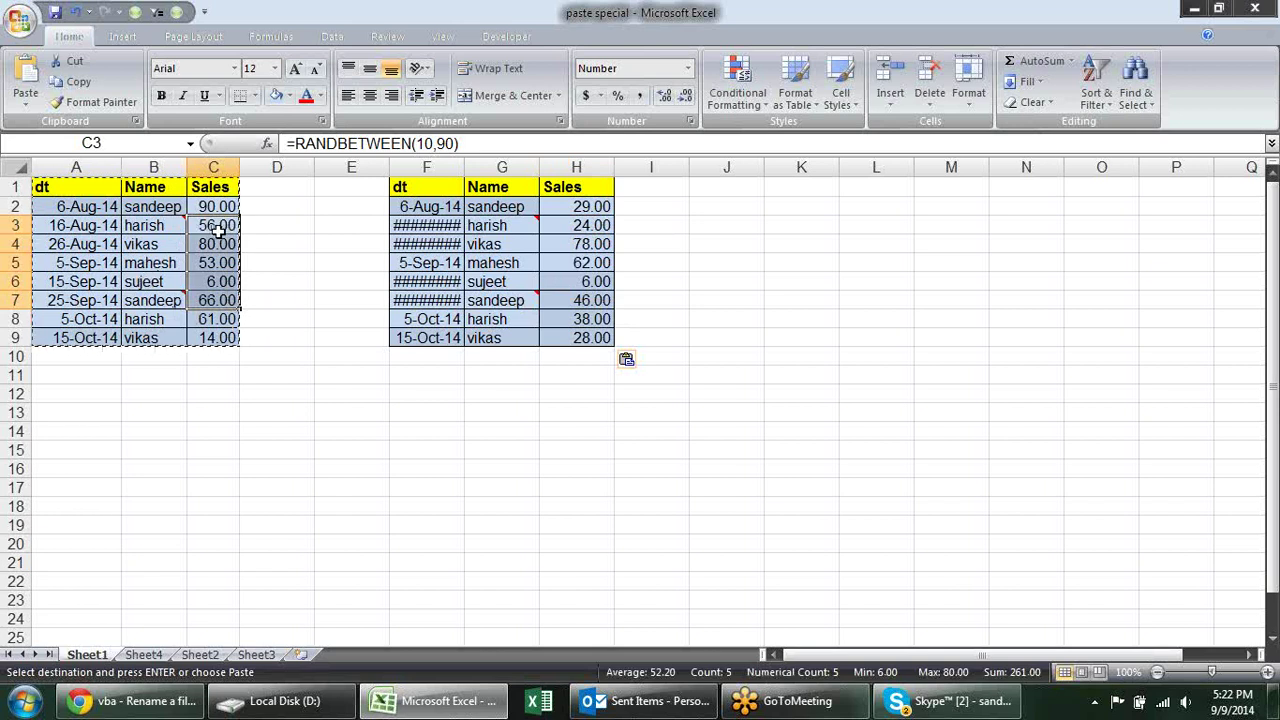
pyautogui.click(592, 229)
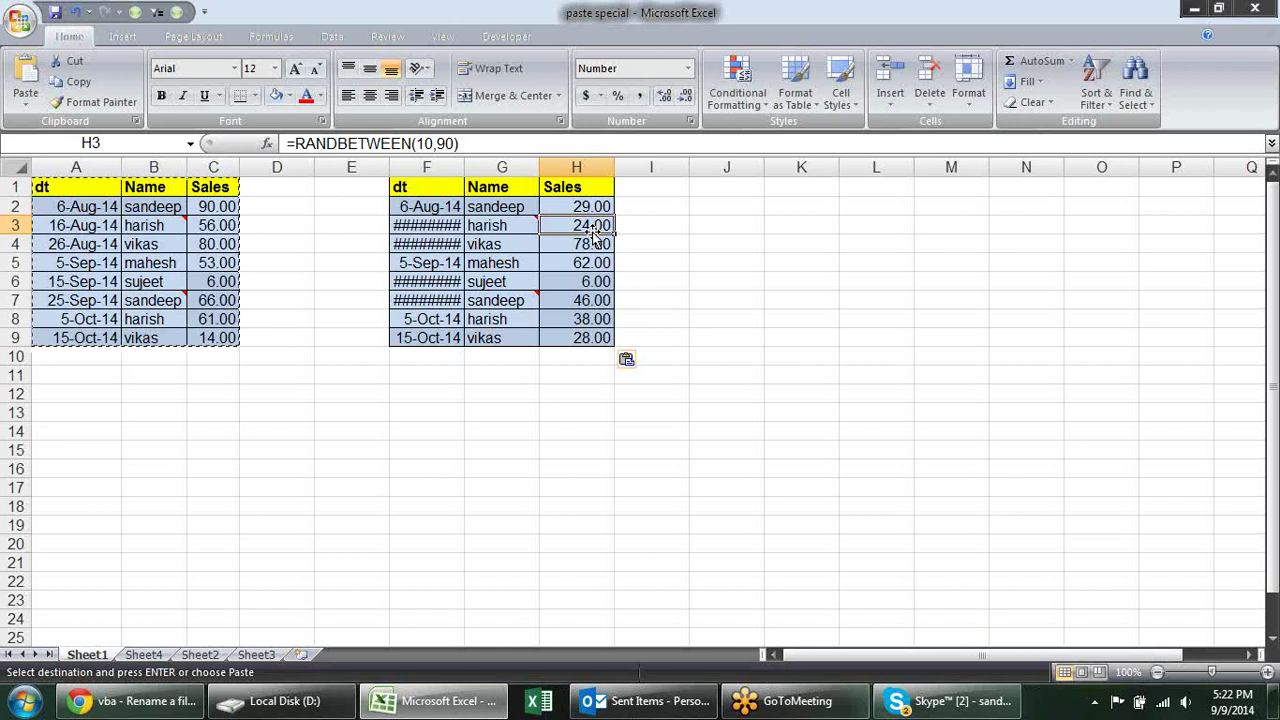
pyautogui.click(589, 258)
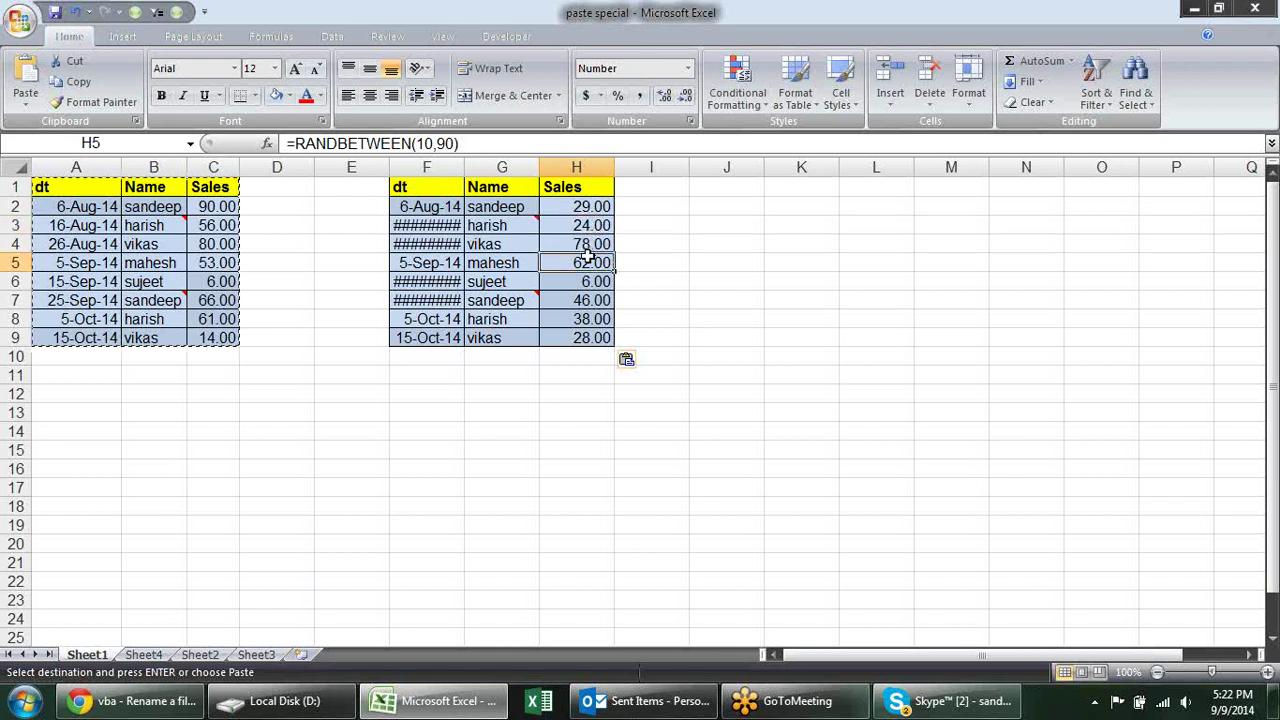
# Clear the contents and formatting of the pasted table in F1:H9.
pyautogui.press('Escape')
pyautogui.moveTo(420, 190); pyautogui.dragTo(597, 338)
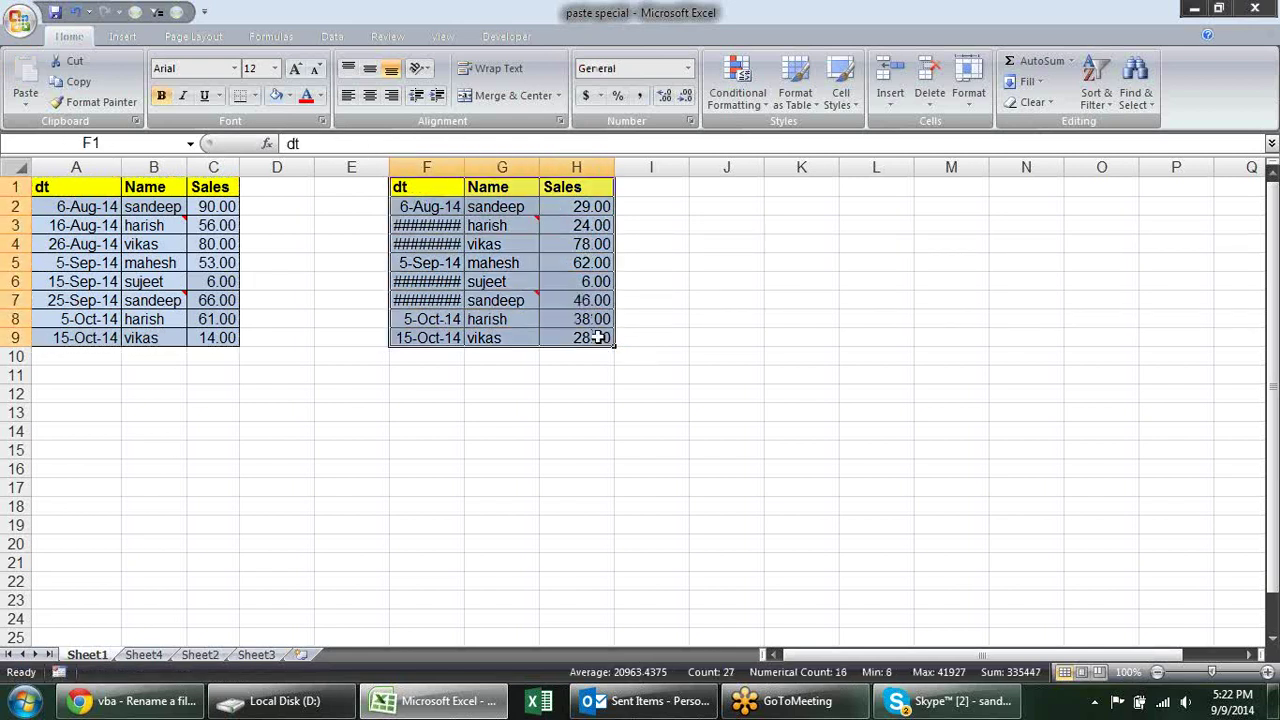
pyautogui.press('Delete')
pyautogui.hotkey('alt', 'e')
pyautogui.press('a')
pyautogui.press('a')
pyautogui.click(520, 388)
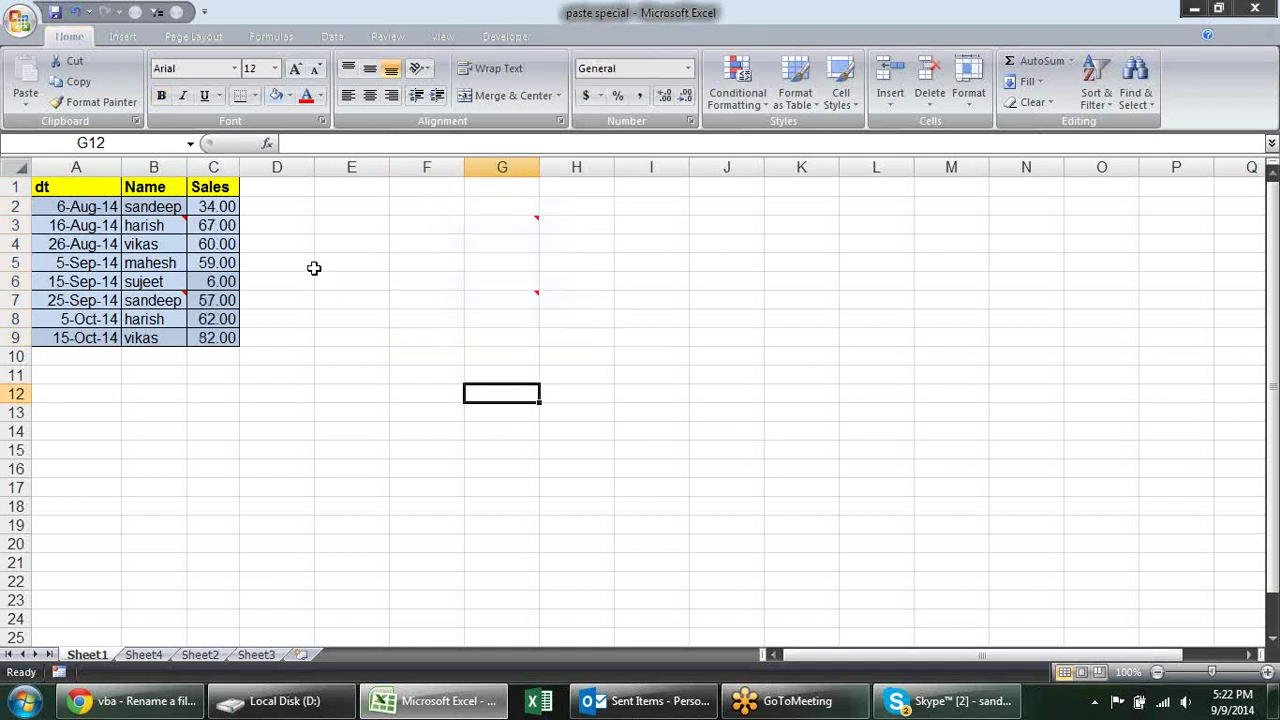
# Check the contents of each Sales cell in C2:C9 of the original table.
pyautogui.click(213, 228)
pyautogui.click(213, 263)
pyautogui.click(213, 284)
pyautogui.click(213, 320)
pyautogui.click(213, 338)
pyautogui.click(213, 300)
pyautogui.click(213, 244)
pyautogui.click(213, 206)
# Copy the table A1:C9 and paste it at G1 with Paste Special as Values only.
pyautogui.moveTo(214, 185); pyautogui.dragTo(90, 330)
pyautogui.hotkey('ctrl', 'c')
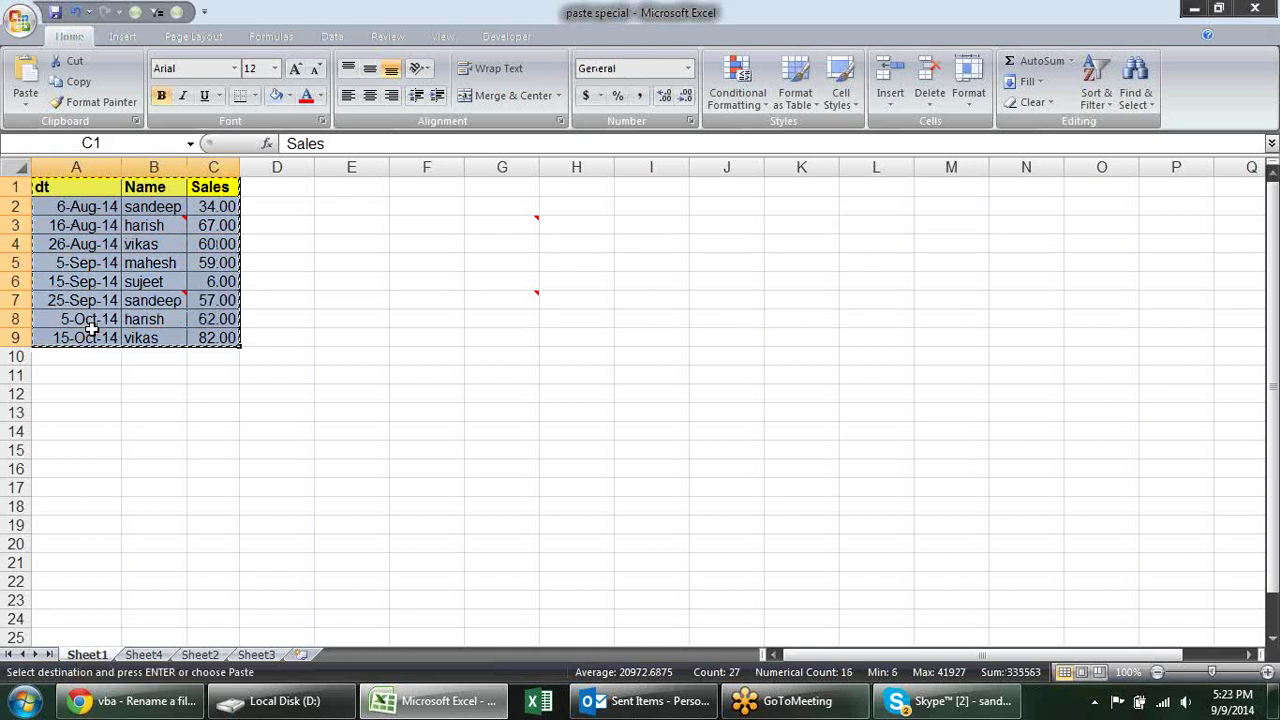
pyautogui.rightClick(476, 192)
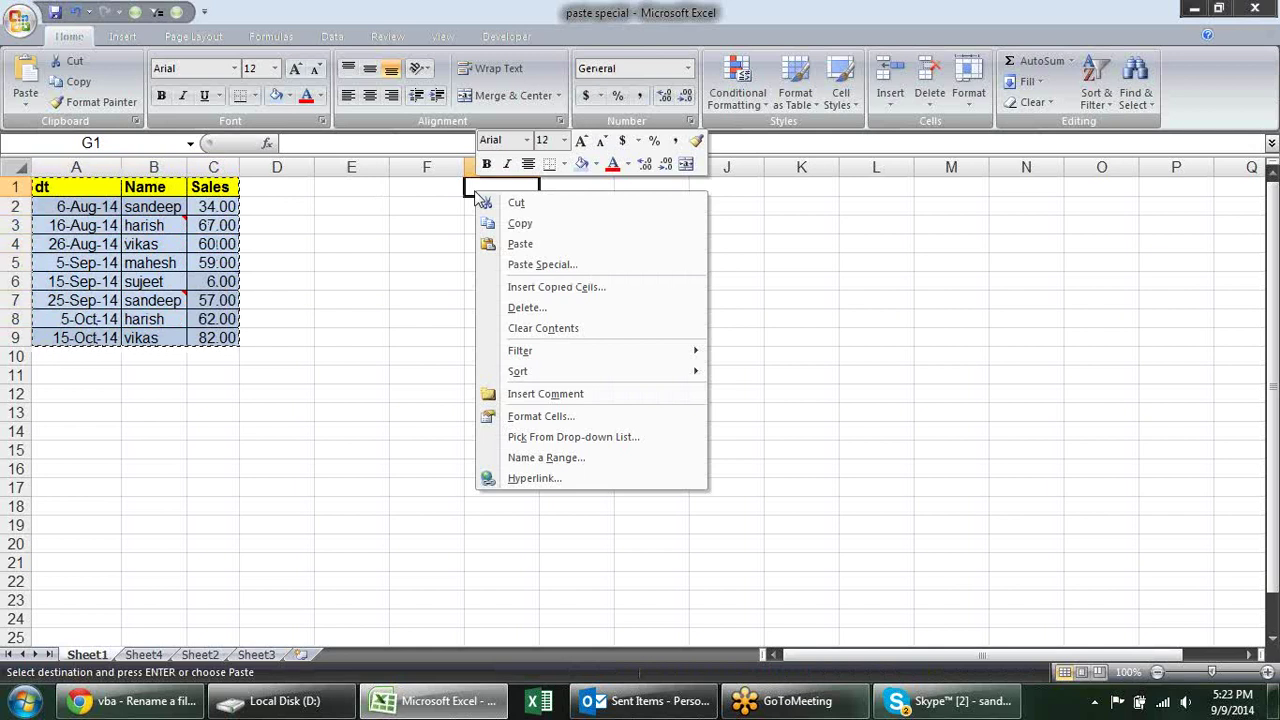
pyautogui.click(540, 266)
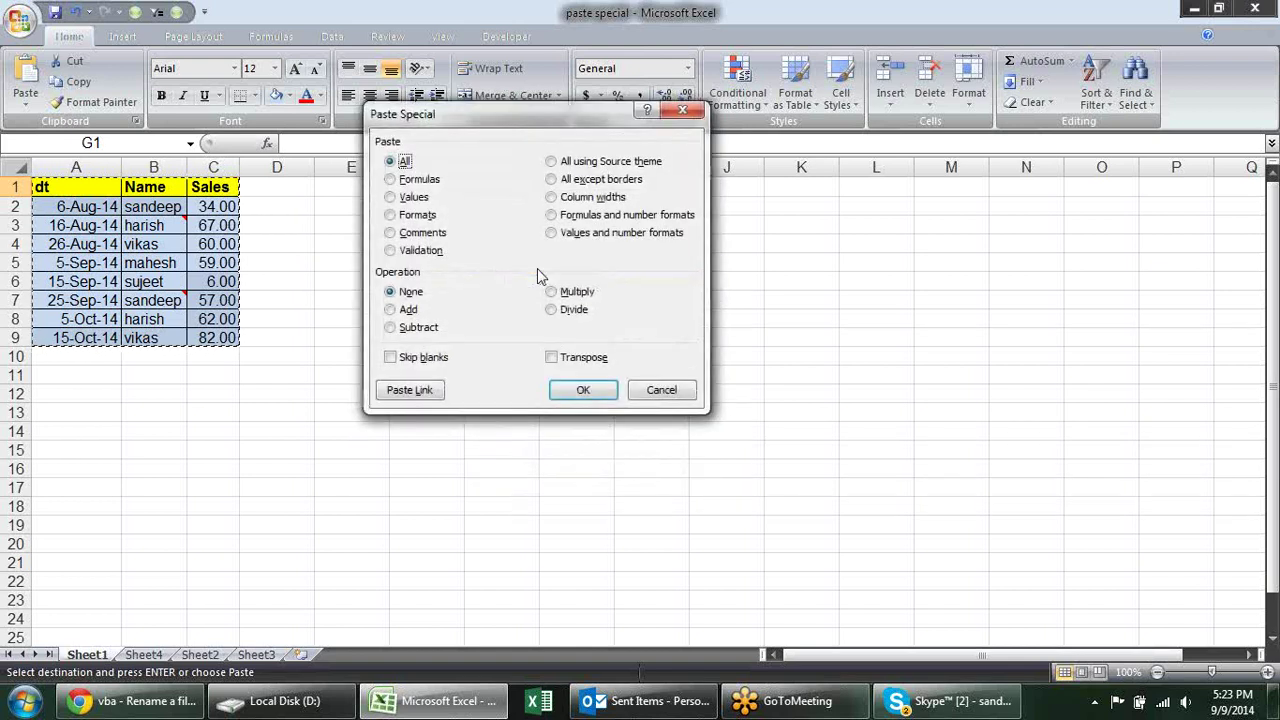
pyautogui.moveTo(452, 119); pyautogui.dragTo(398, 114)
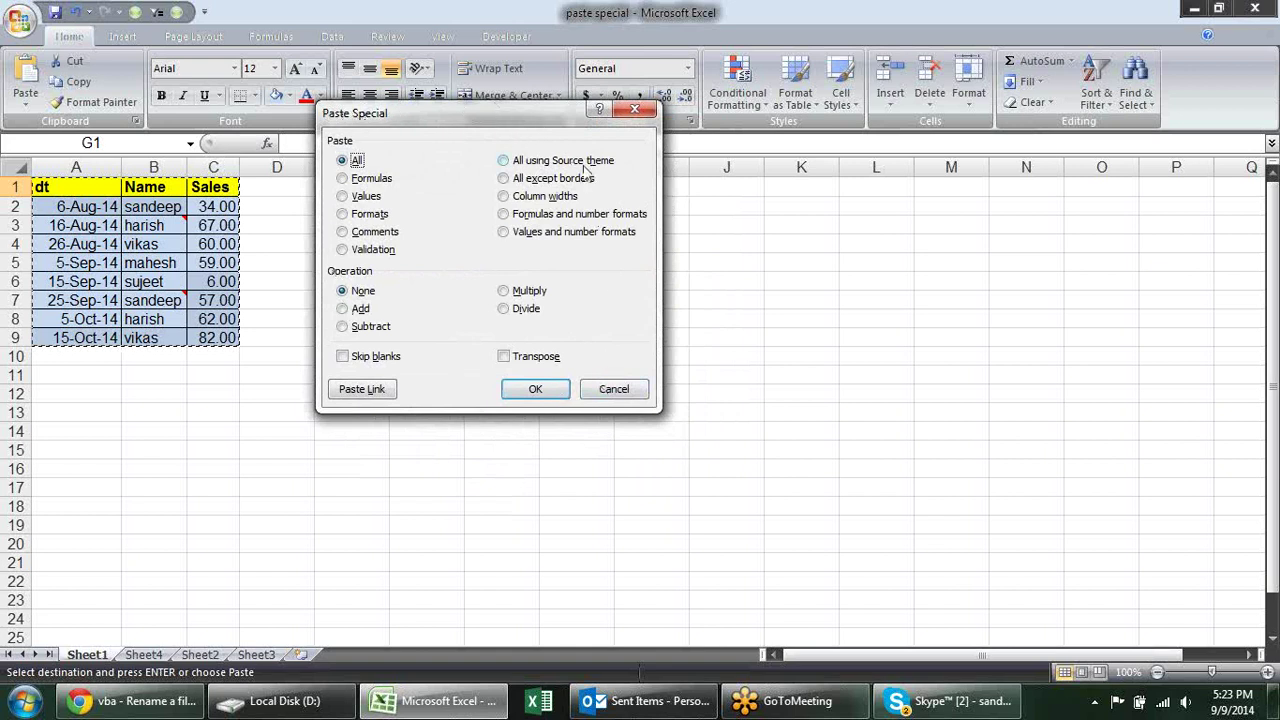
pyautogui.moveTo(390, 117); pyautogui.dragTo(739, 164)
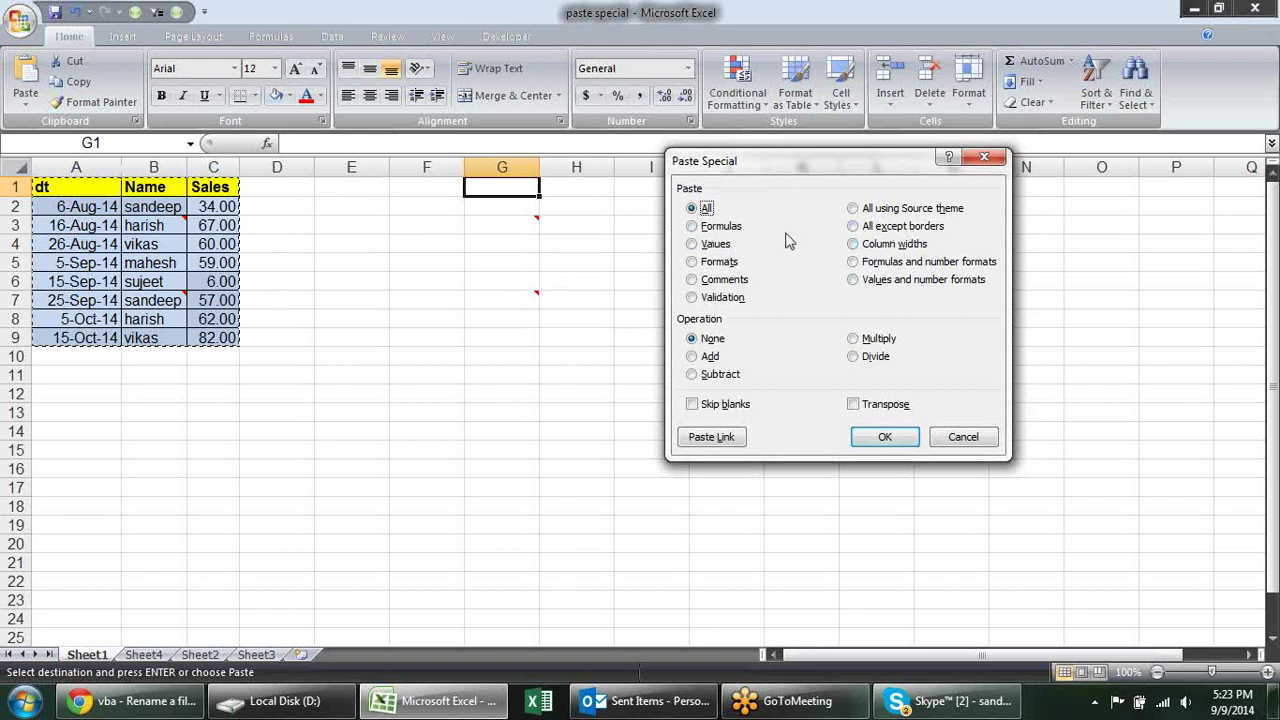
pyautogui.click(692, 246)
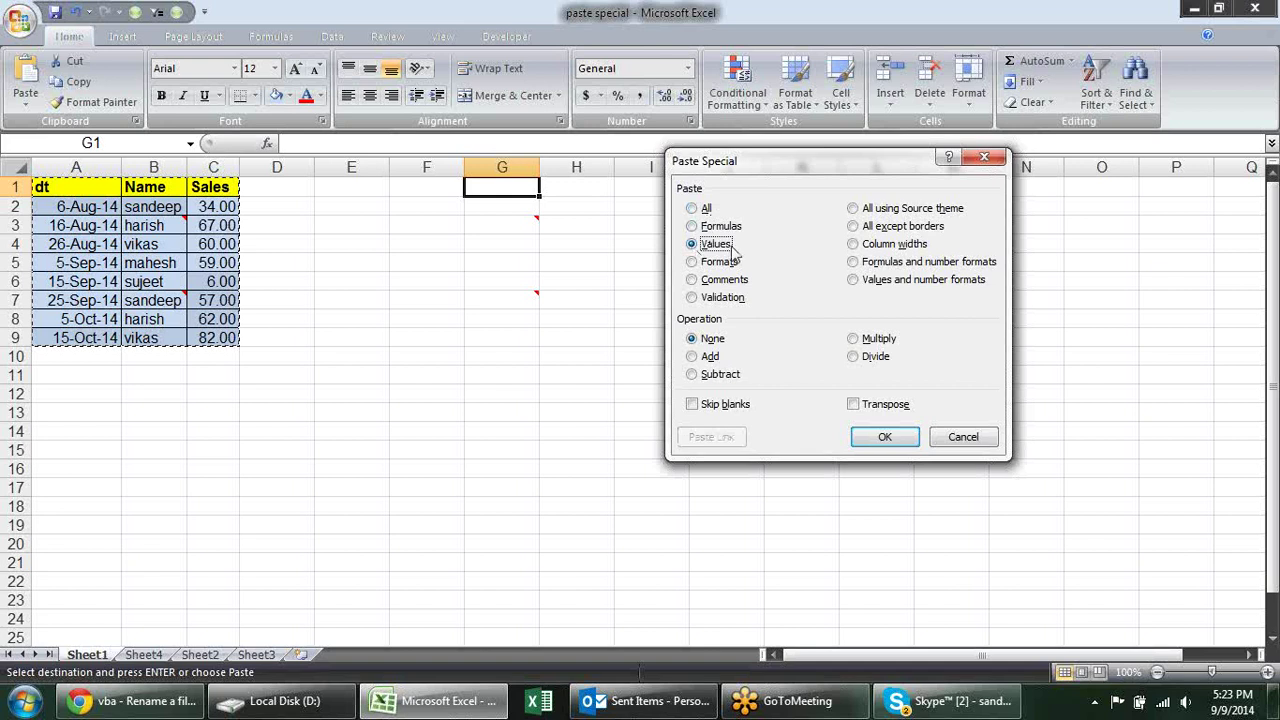
pyautogui.click(884, 438)
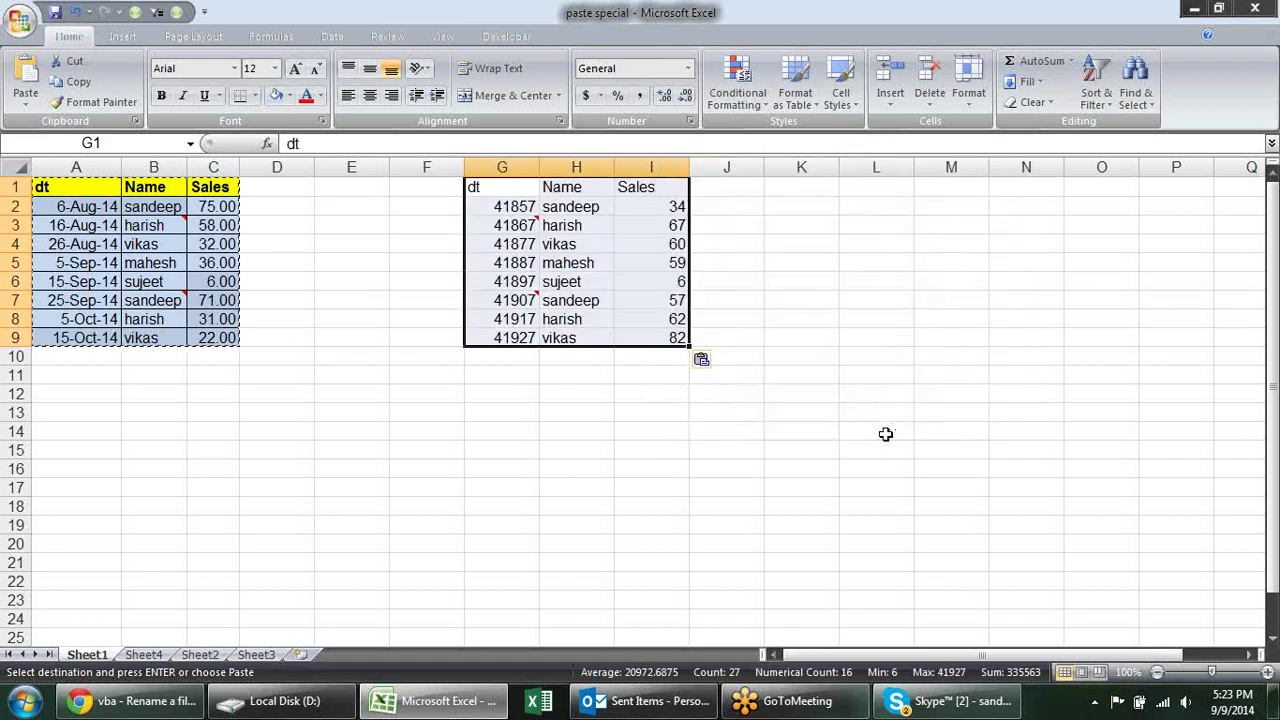
# Check that the pasted Sales cells in column I hold plain numbers instead of formulas.
pyautogui.click(677, 206)
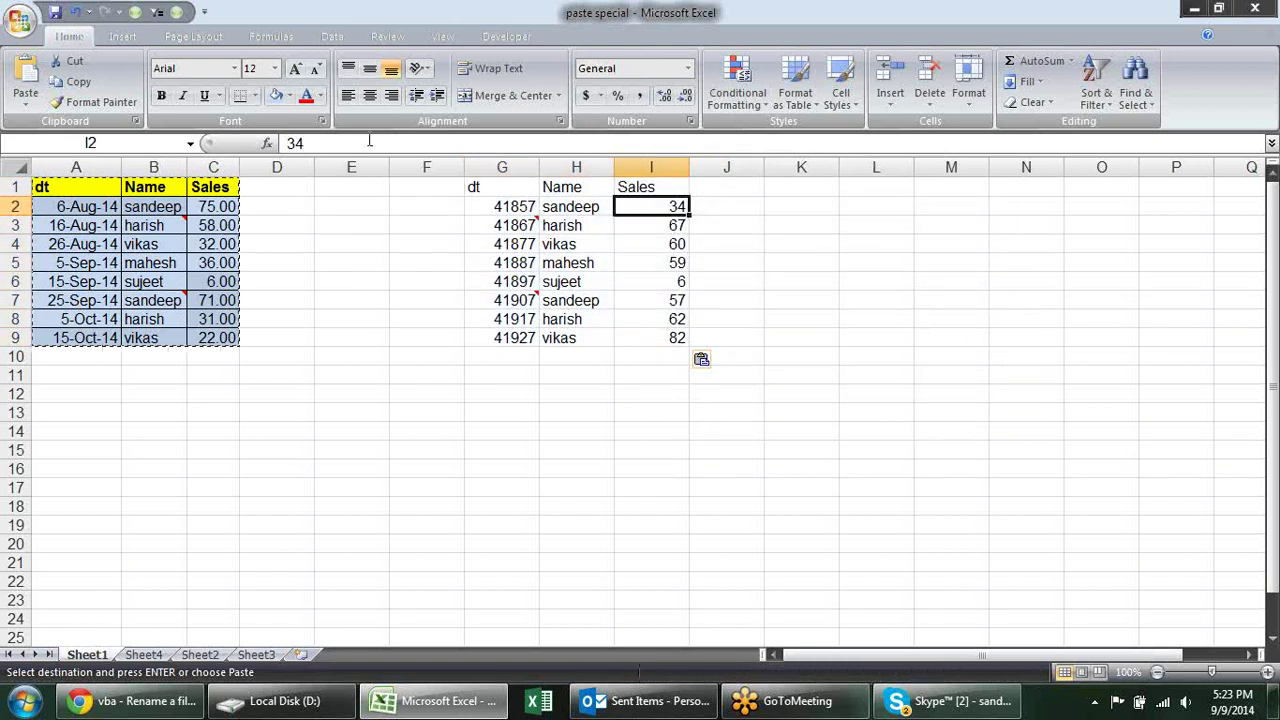
pyautogui.click(670, 230)
pyautogui.click(655, 262)
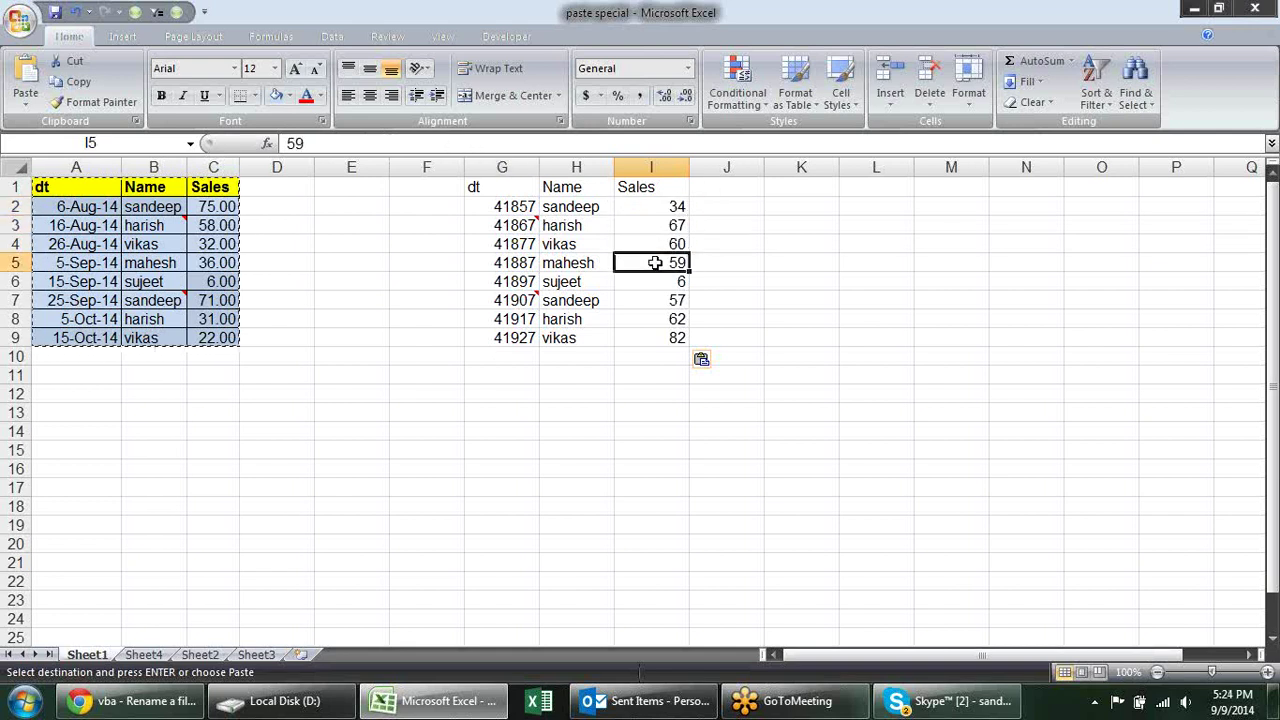
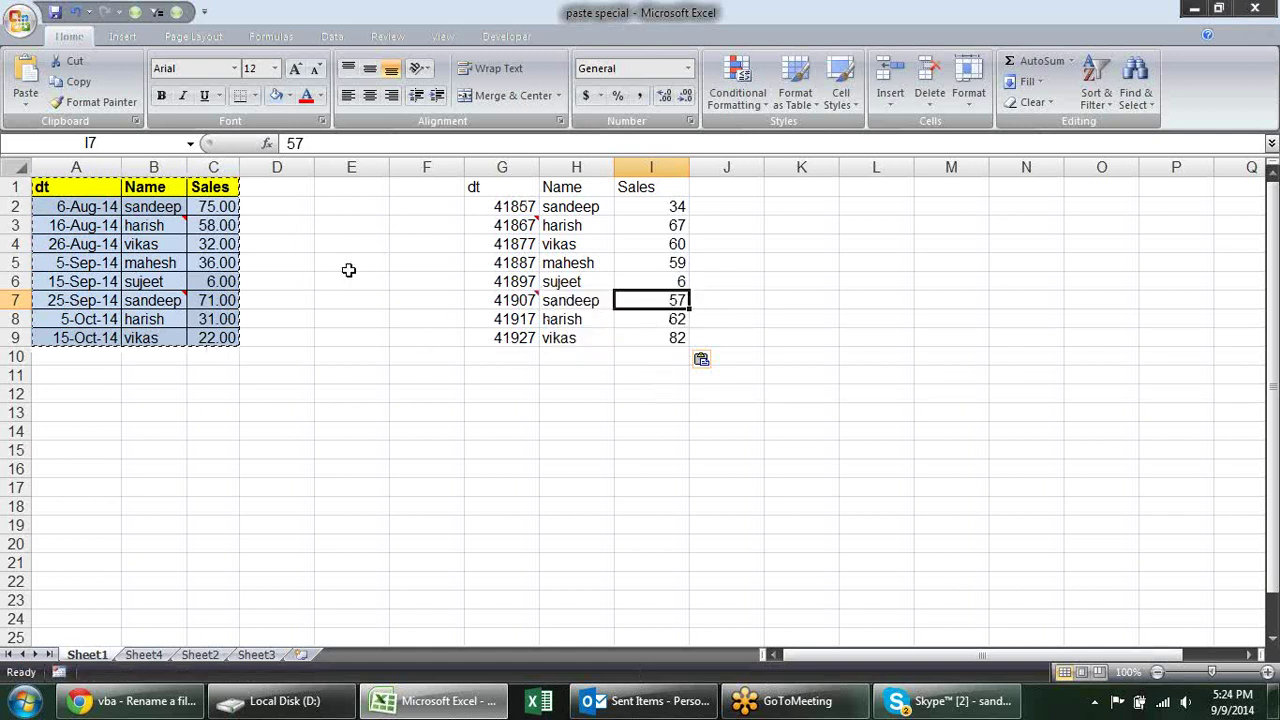
pyautogui.moveTo(153, 225)
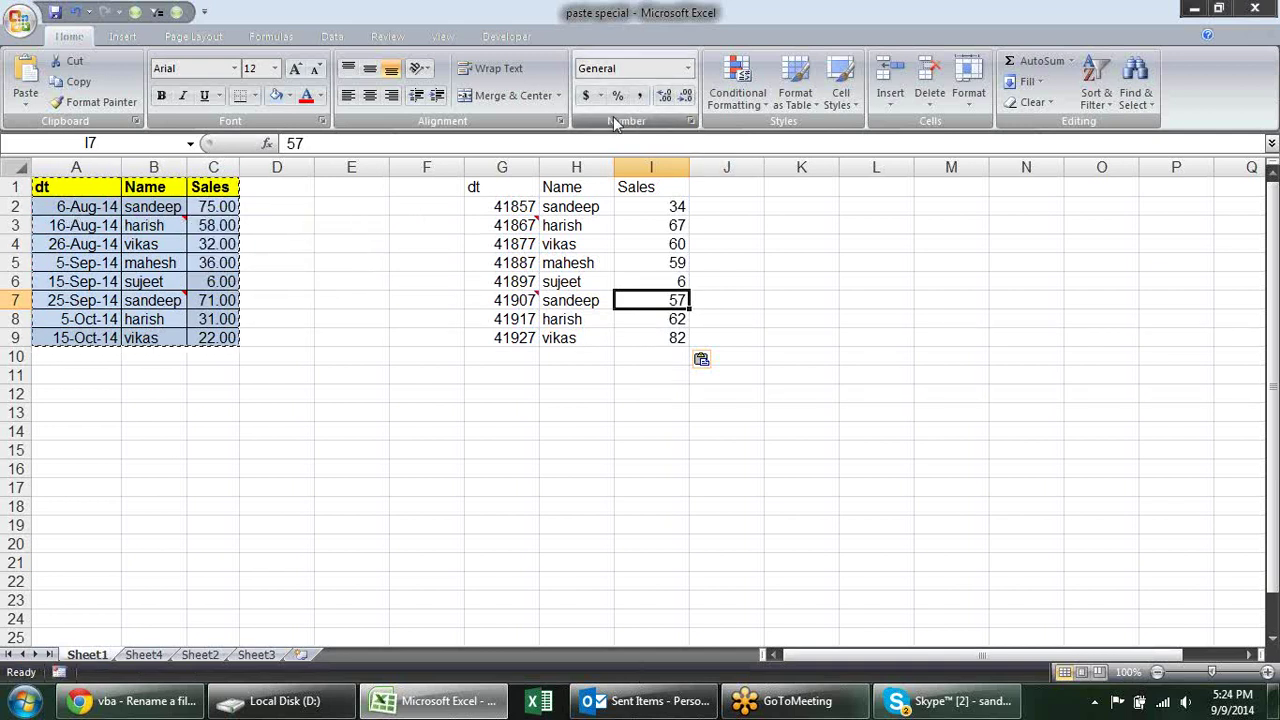
# Examine the Number, Alignment, Font and Border settings in the cell format options for I7.
pyautogui.click(690, 122)
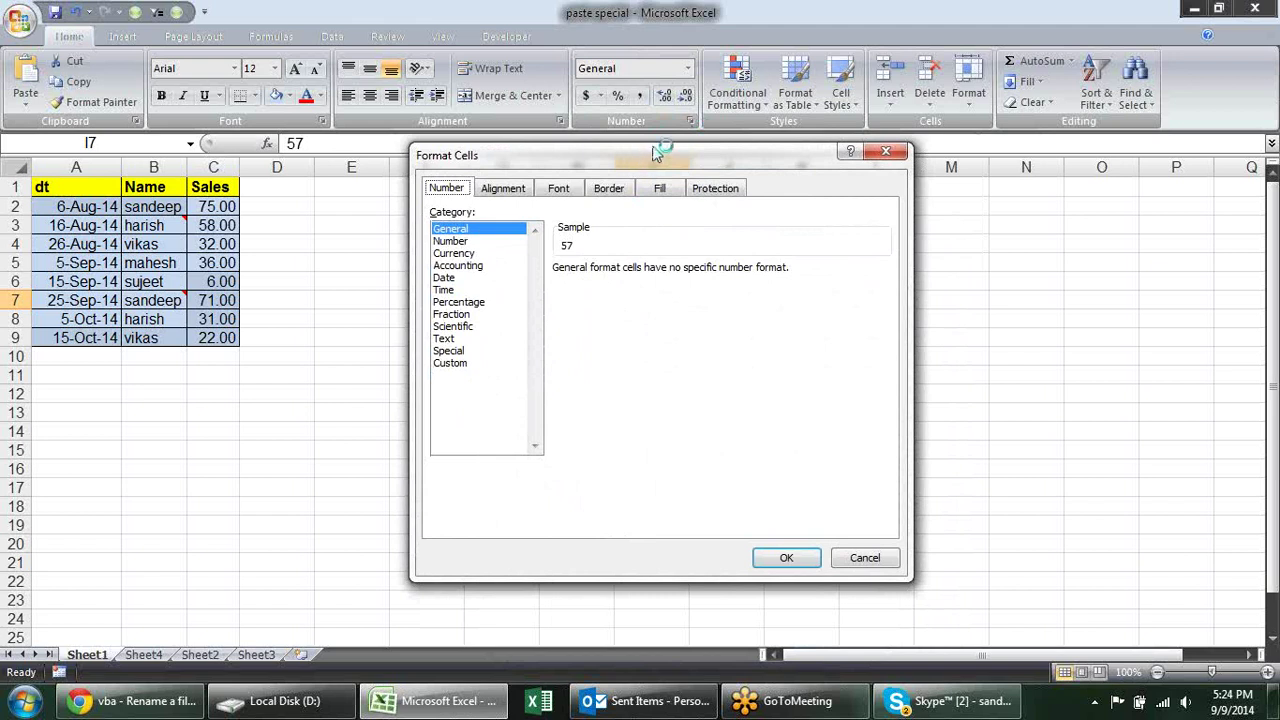
pyautogui.click(885, 152)
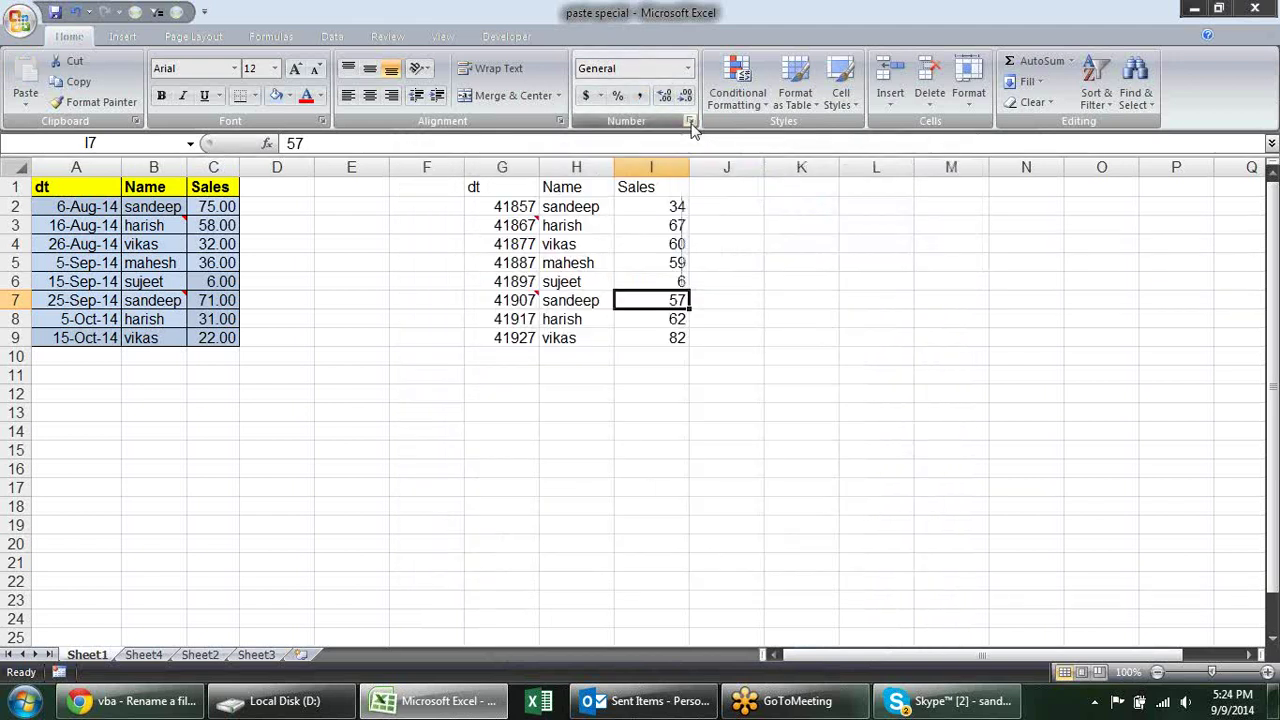
pyautogui.click(689, 122)
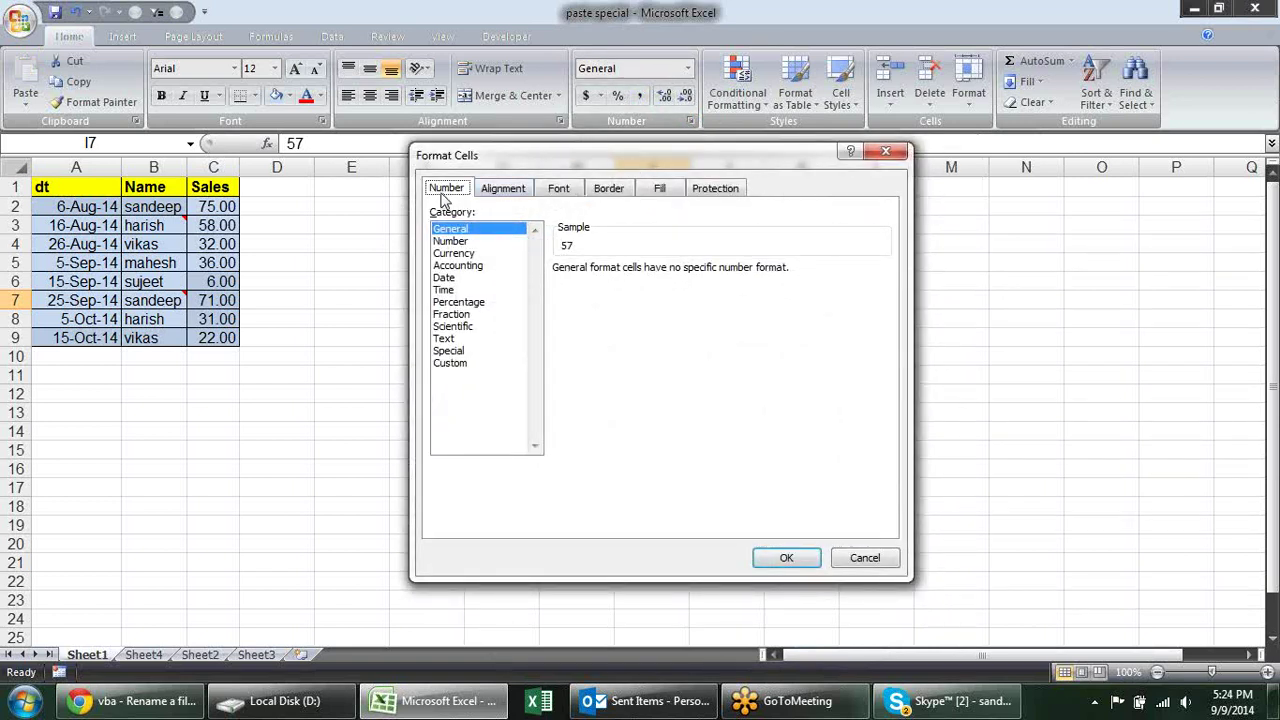
pyautogui.click(503, 190)
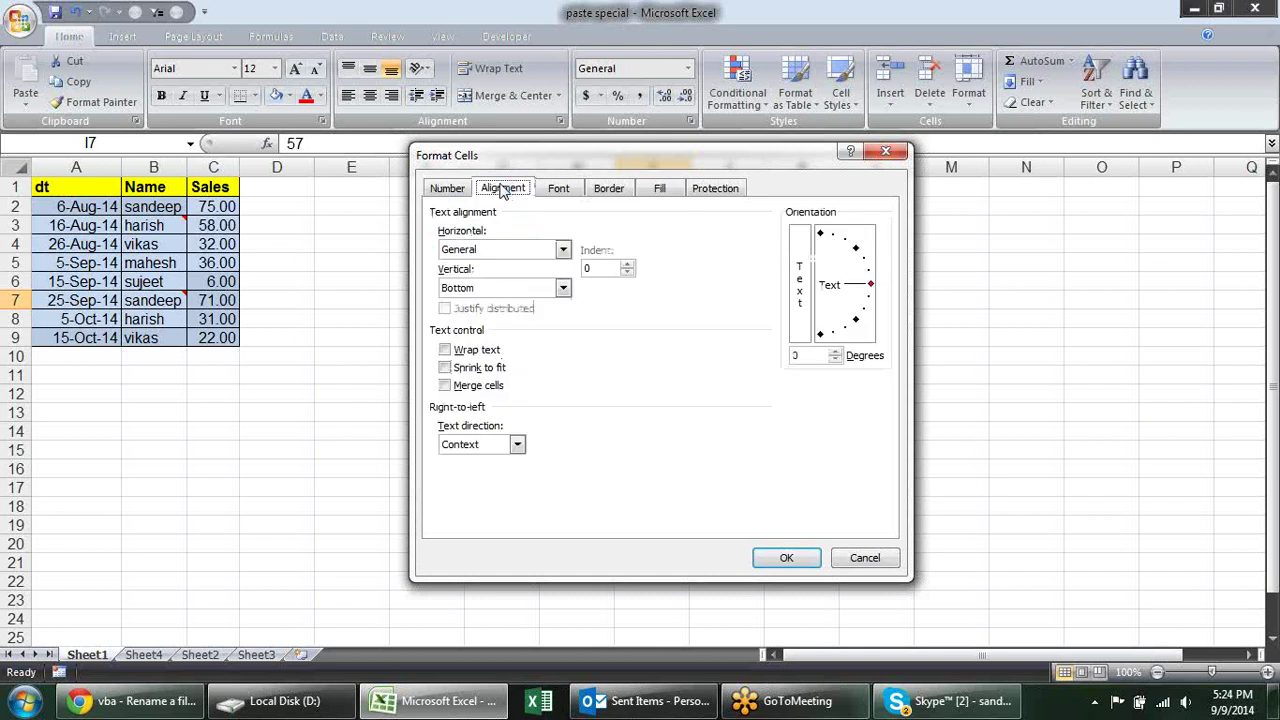
pyautogui.click(557, 189)
pyautogui.click(615, 190)
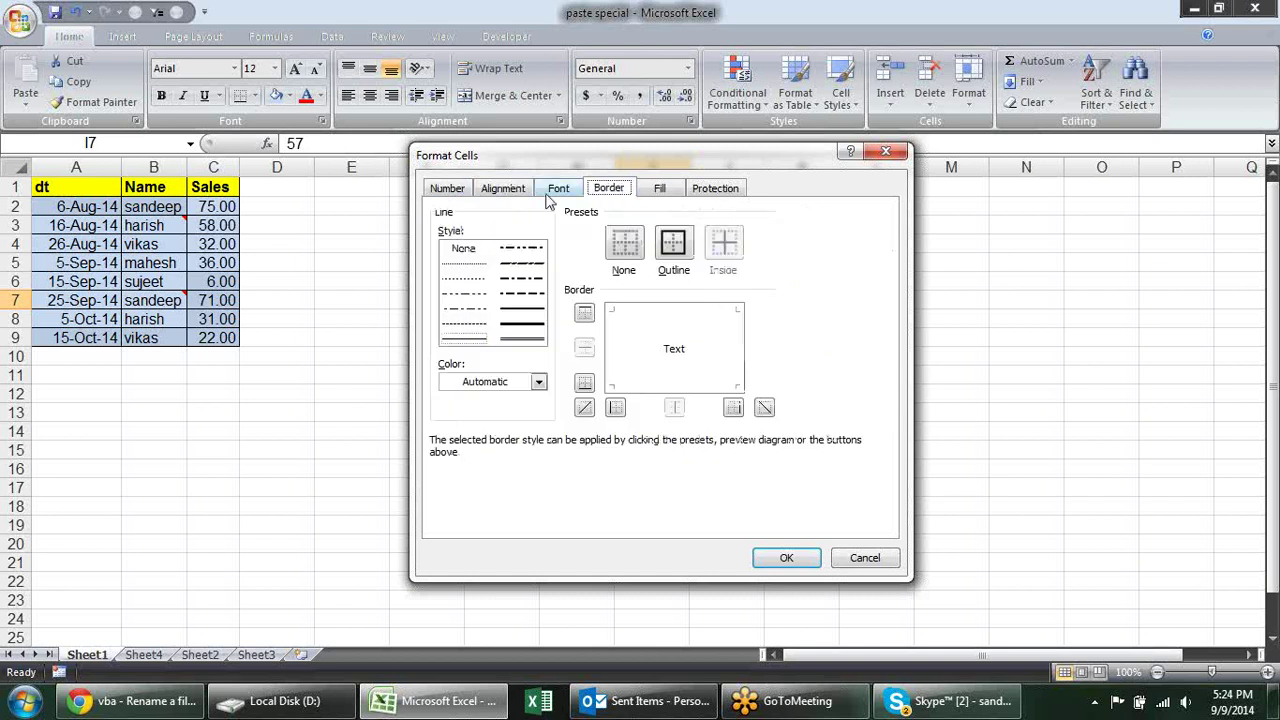
pyautogui.click(514, 192)
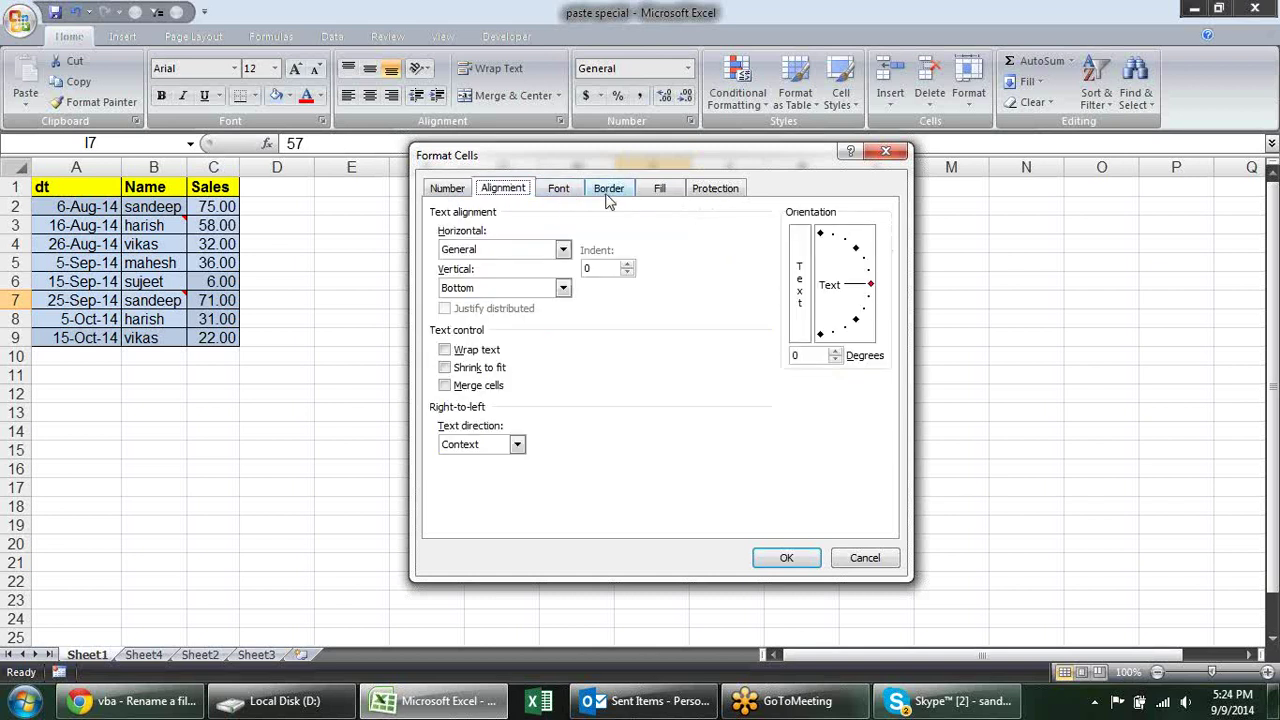
pyautogui.click(465, 193)
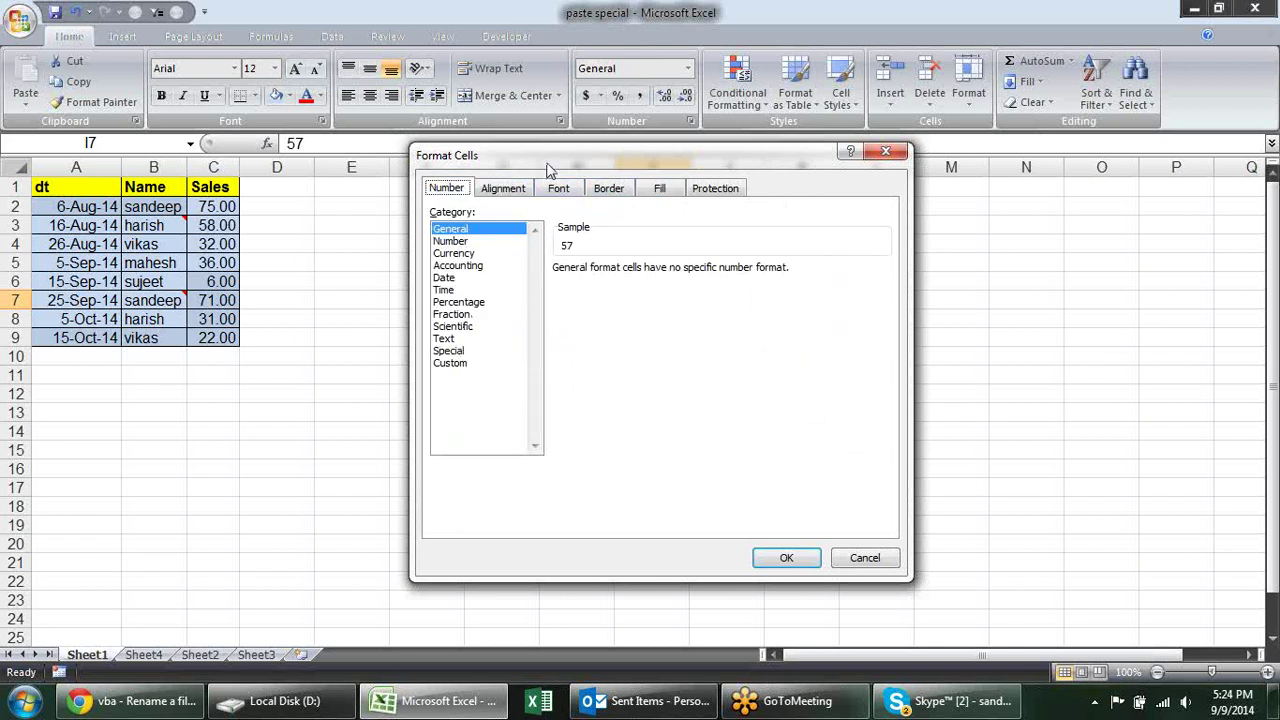
# Preview the Number format with differing decimal places and the Date format for I7, leaving the cell format unapplied.
pyautogui.moveTo(547, 163); pyautogui.dragTo(839, 121)
pyautogui.click(765, 199)
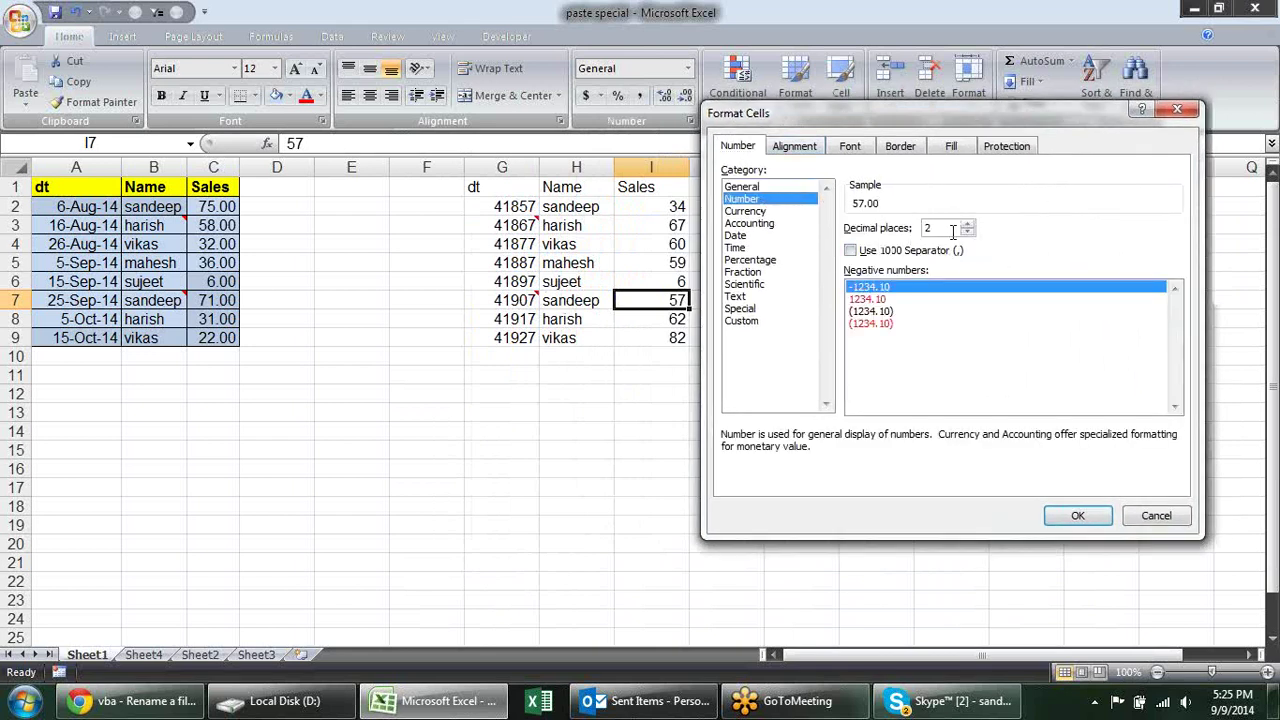
pyautogui.click(967, 225)
pyautogui.click(967, 225)
pyautogui.click(968, 234)
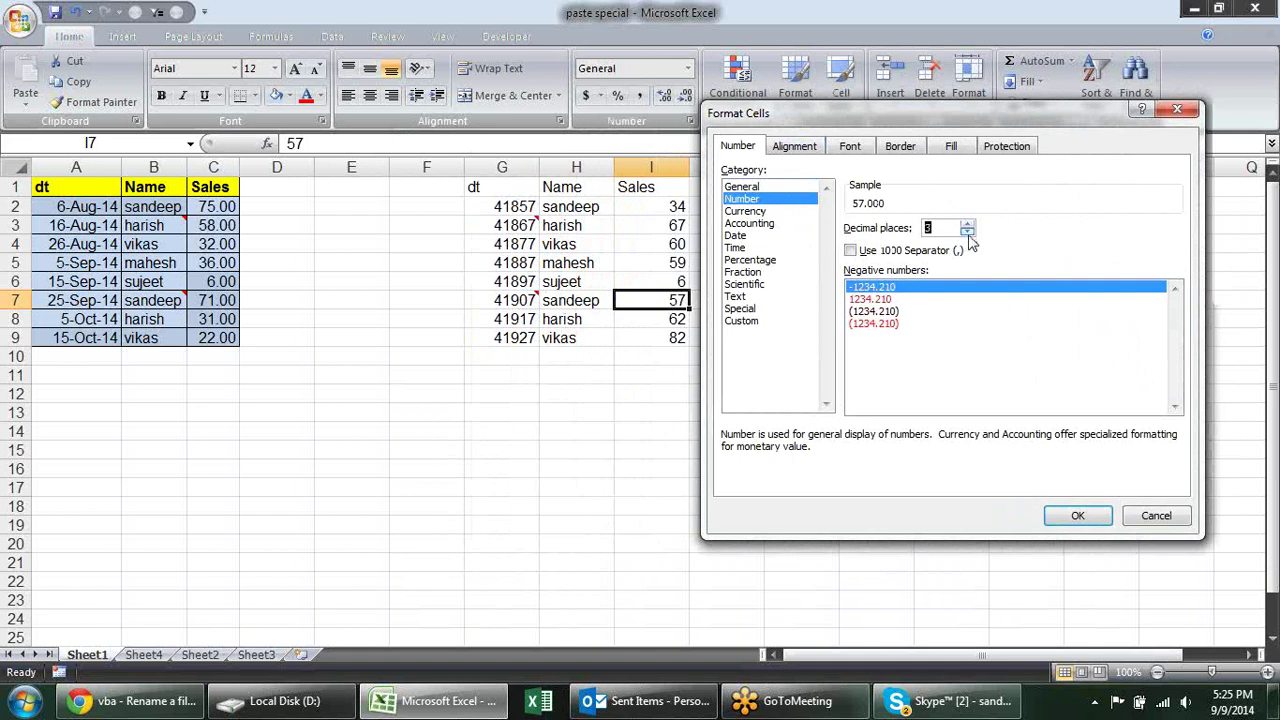
pyautogui.click(968, 234)
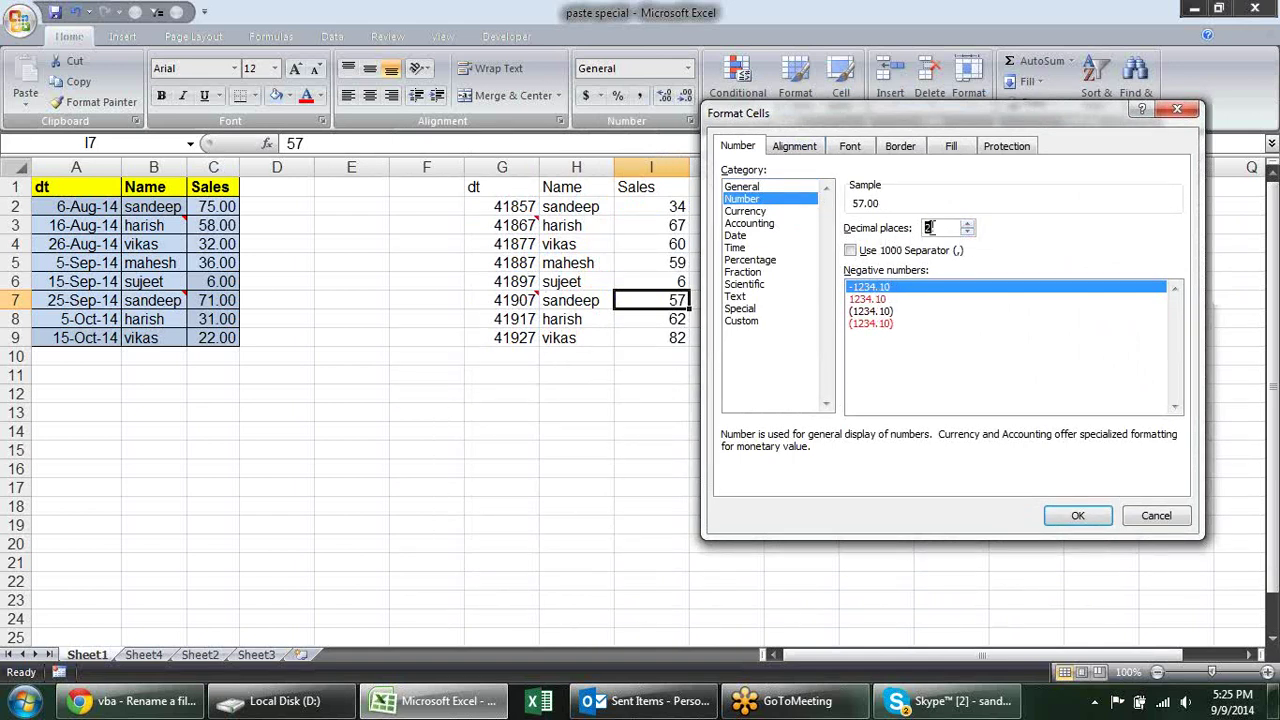
pyautogui.click(738, 235)
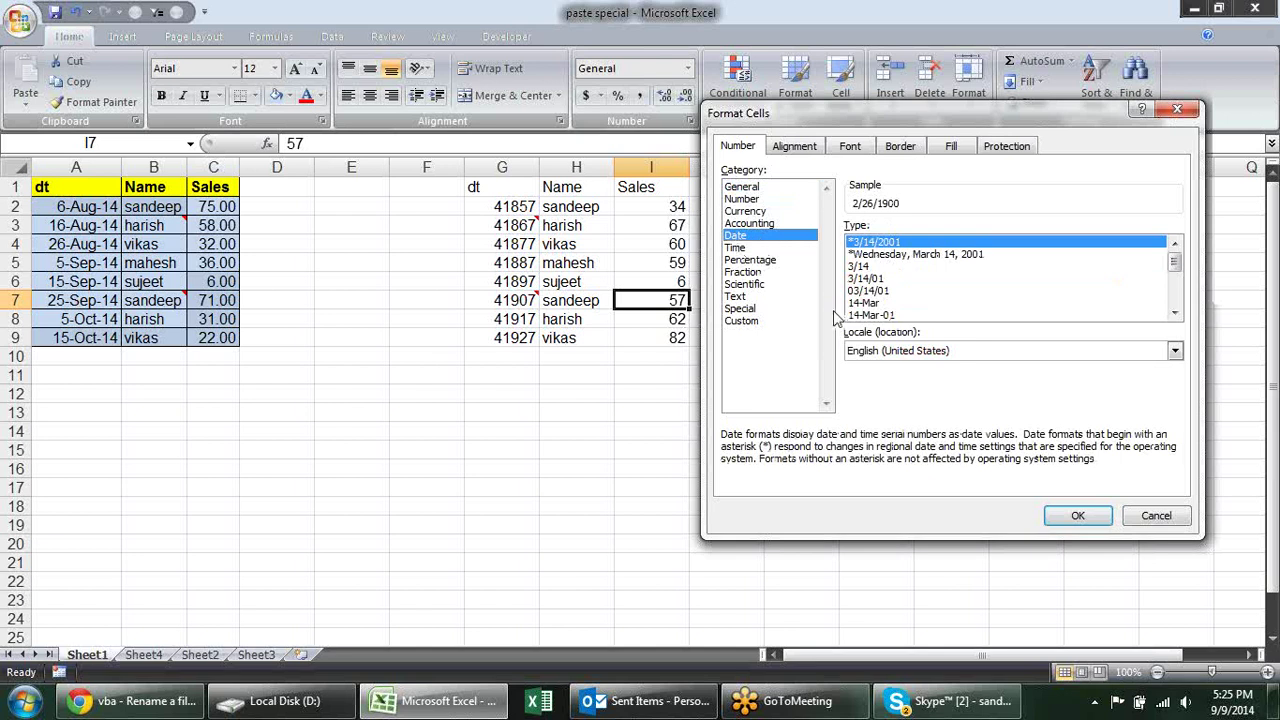
pyautogui.click(1156, 516)
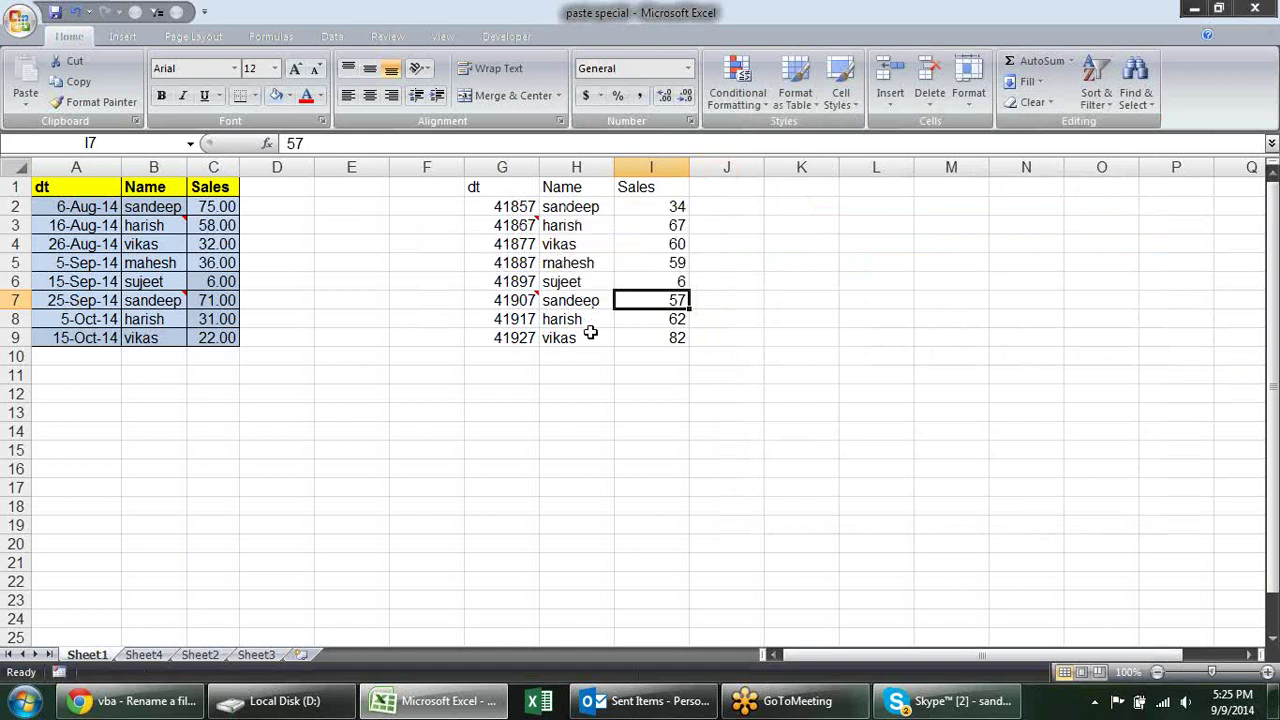
# Examine the number formats of the pasted date cells in column G and Sales cells in column I.
pyautogui.click(502, 211)
pyautogui.click(501, 241)
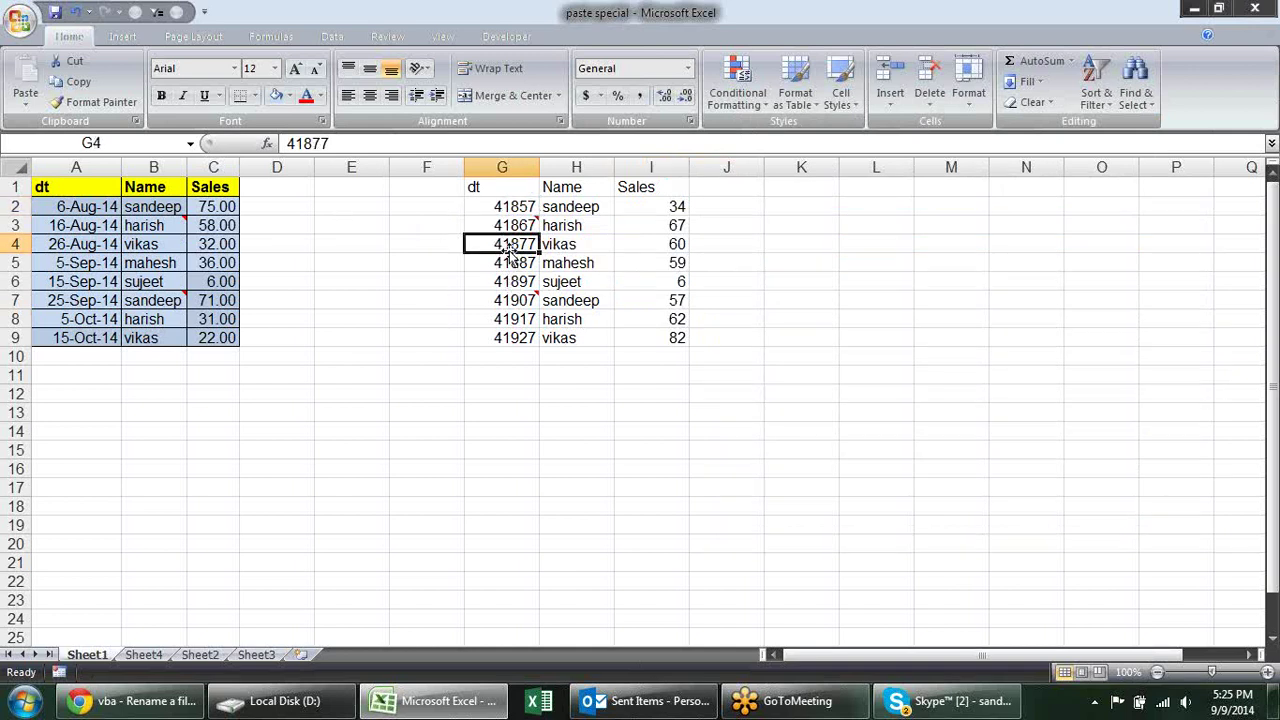
pyautogui.click(497, 208)
pyautogui.click(501, 243)
pyautogui.click(633, 229)
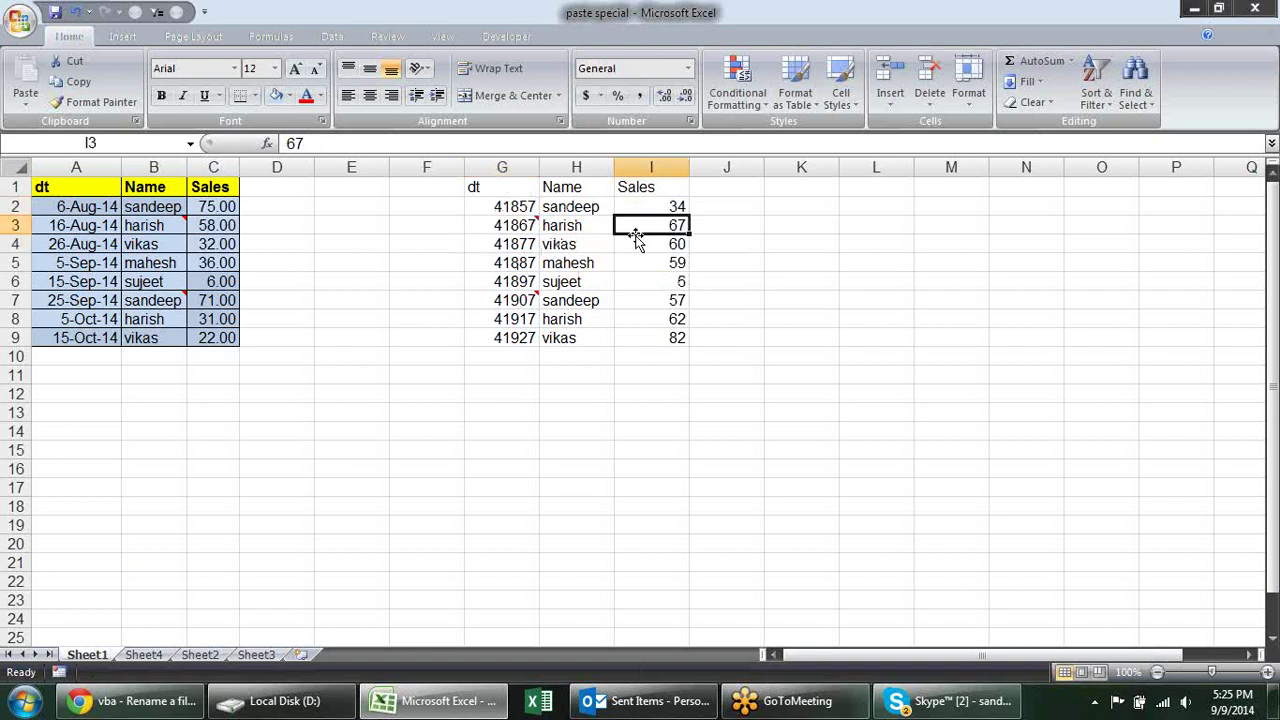
pyautogui.click(505, 208)
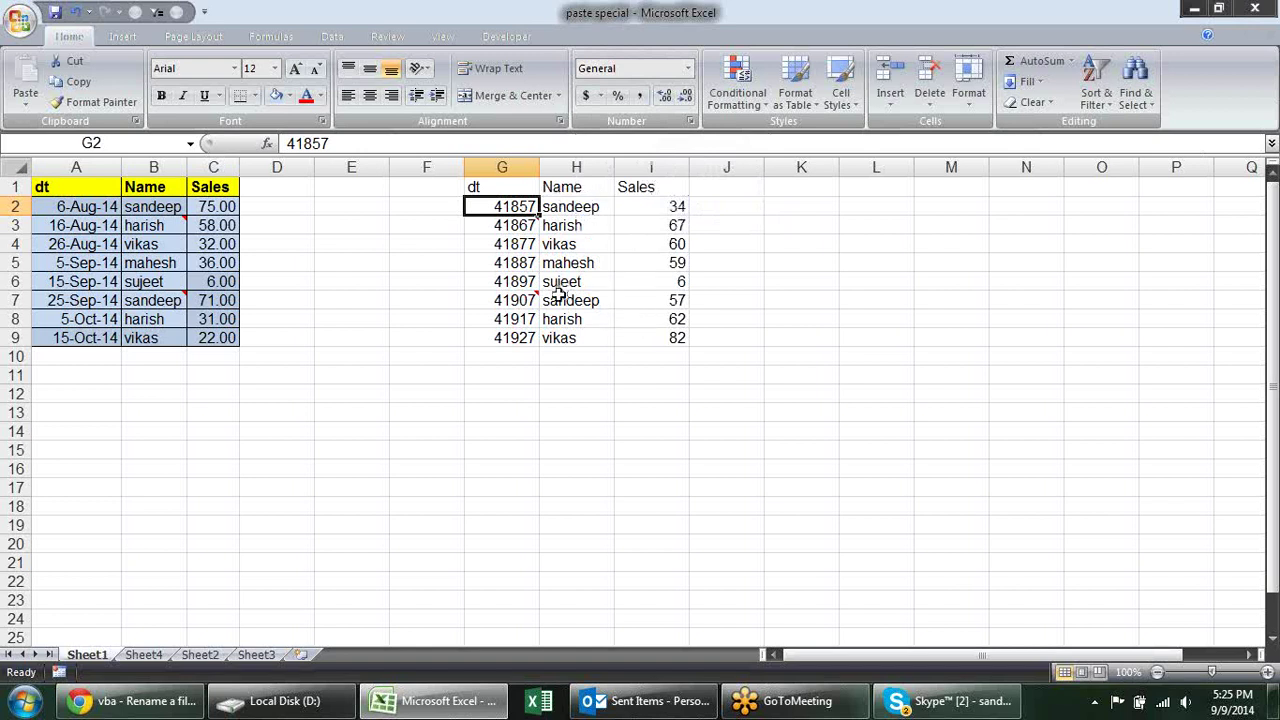
pyautogui.click(652, 207)
pyautogui.click(641, 262)
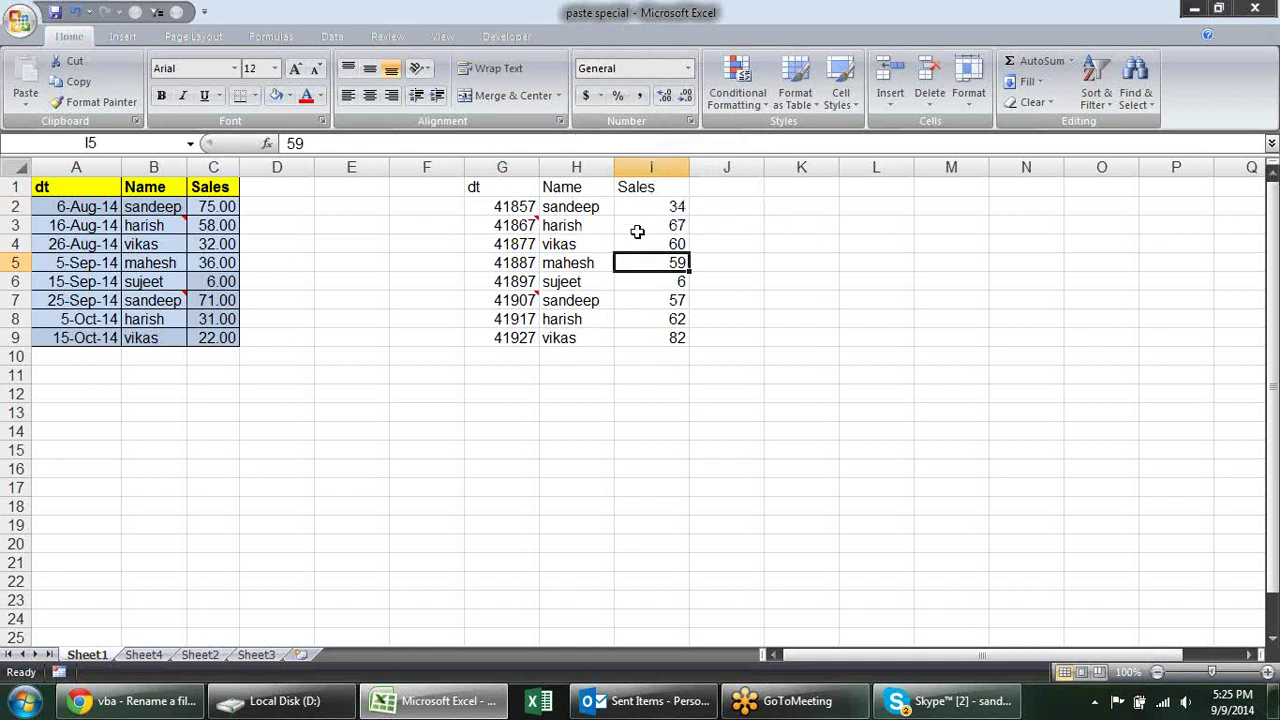
# Clear the contents of the pasted table in G1:J9.
pyautogui.moveTo(499, 184); pyautogui.dragTo(692, 336)
pyautogui.press('Delete')
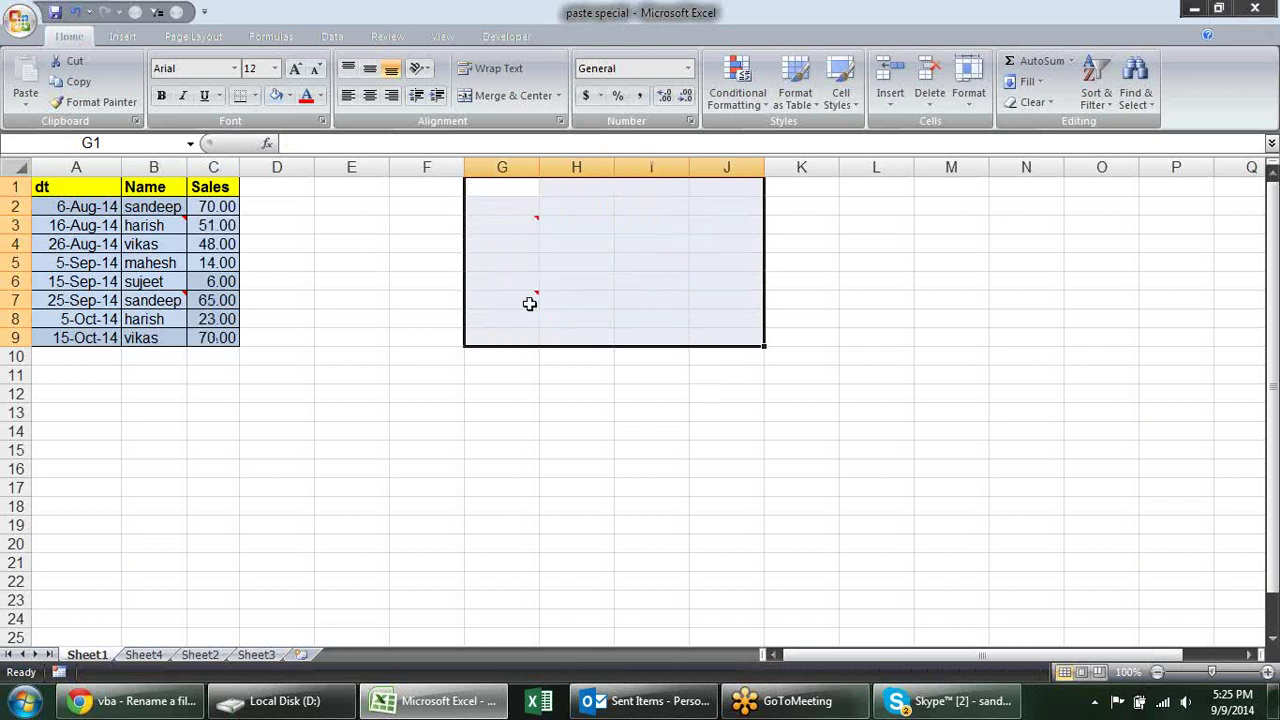
pyautogui.click(502, 394)
# Copy the table A1:C9 and paste it at G1 with Paste Special as Values and number formats.
pyautogui.click(105, 187)
pyautogui.moveTo(140, 197); pyautogui.dragTo(209, 335)
pyautogui.hotkey('ctrl', 'c')
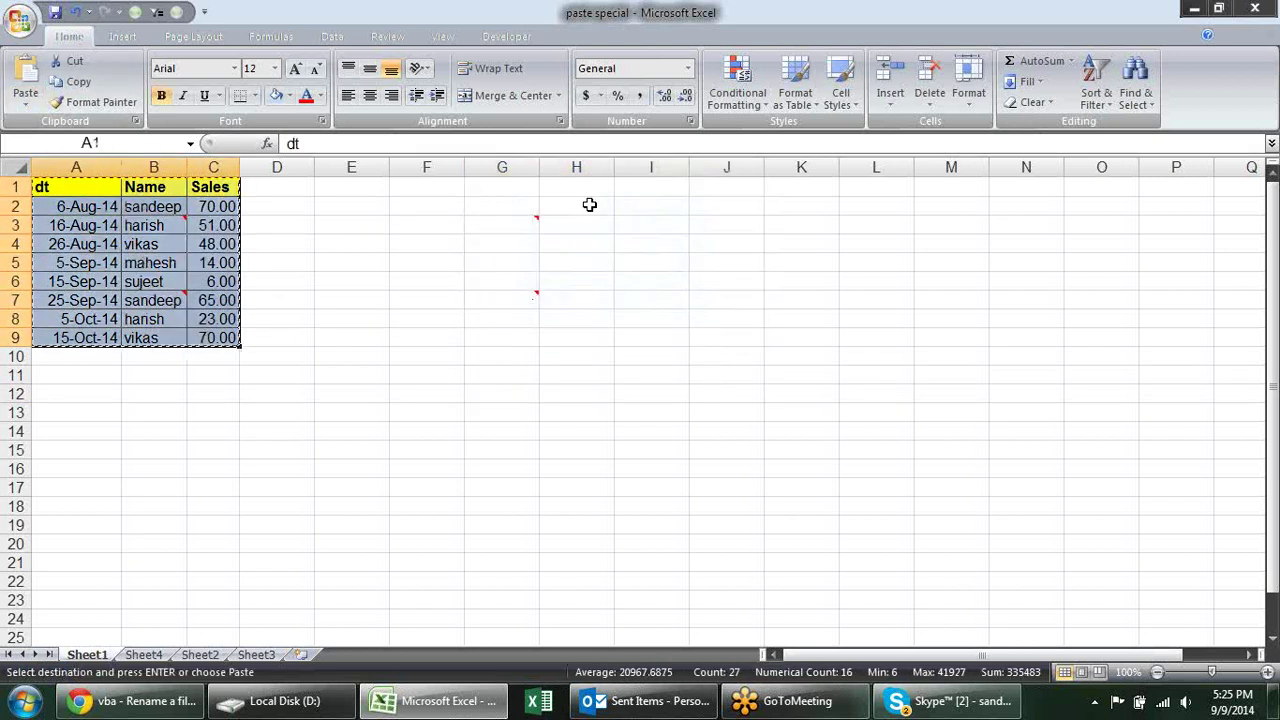
pyautogui.rightClick(527, 184)
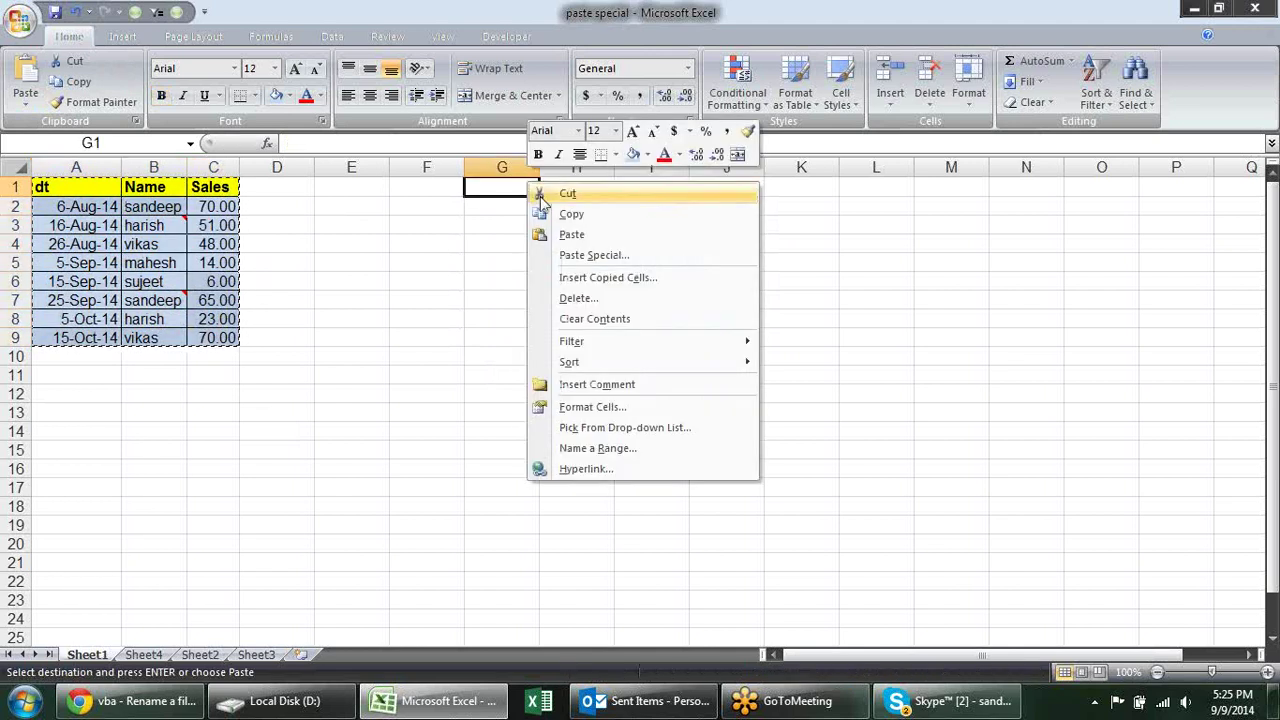
pyautogui.click(577, 258)
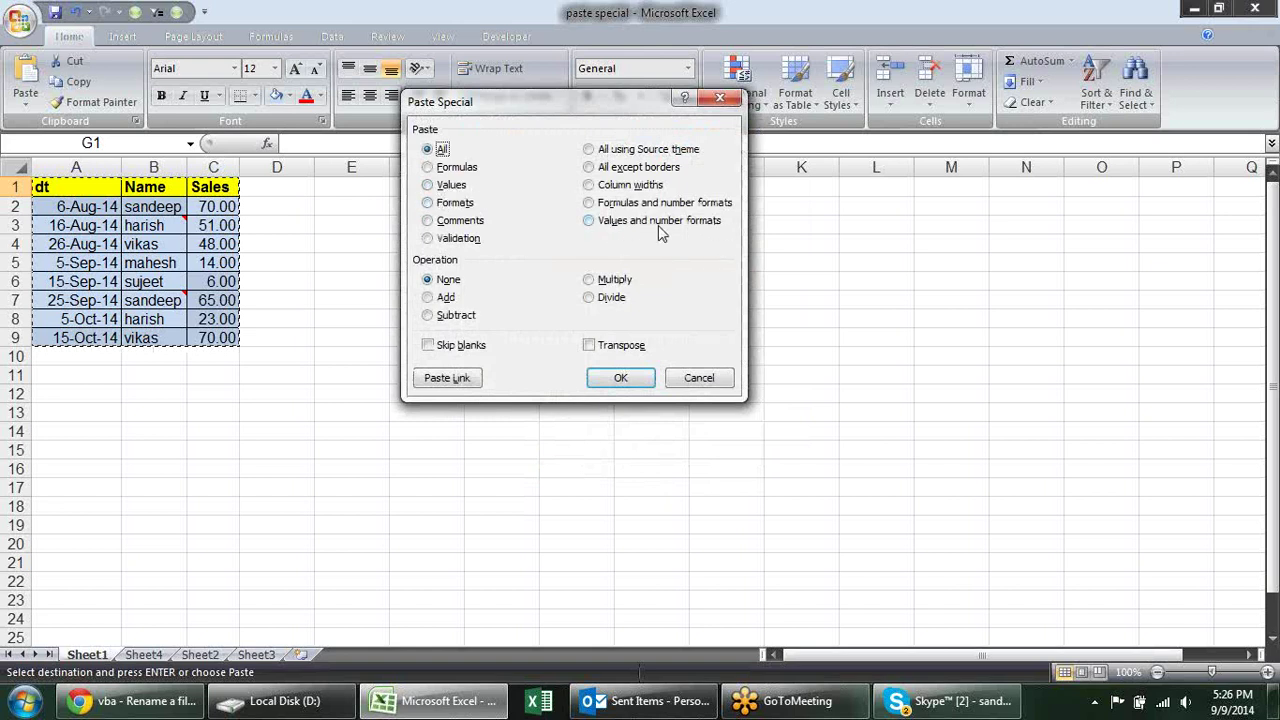
pyautogui.click(590, 221)
pyautogui.click(621, 377)
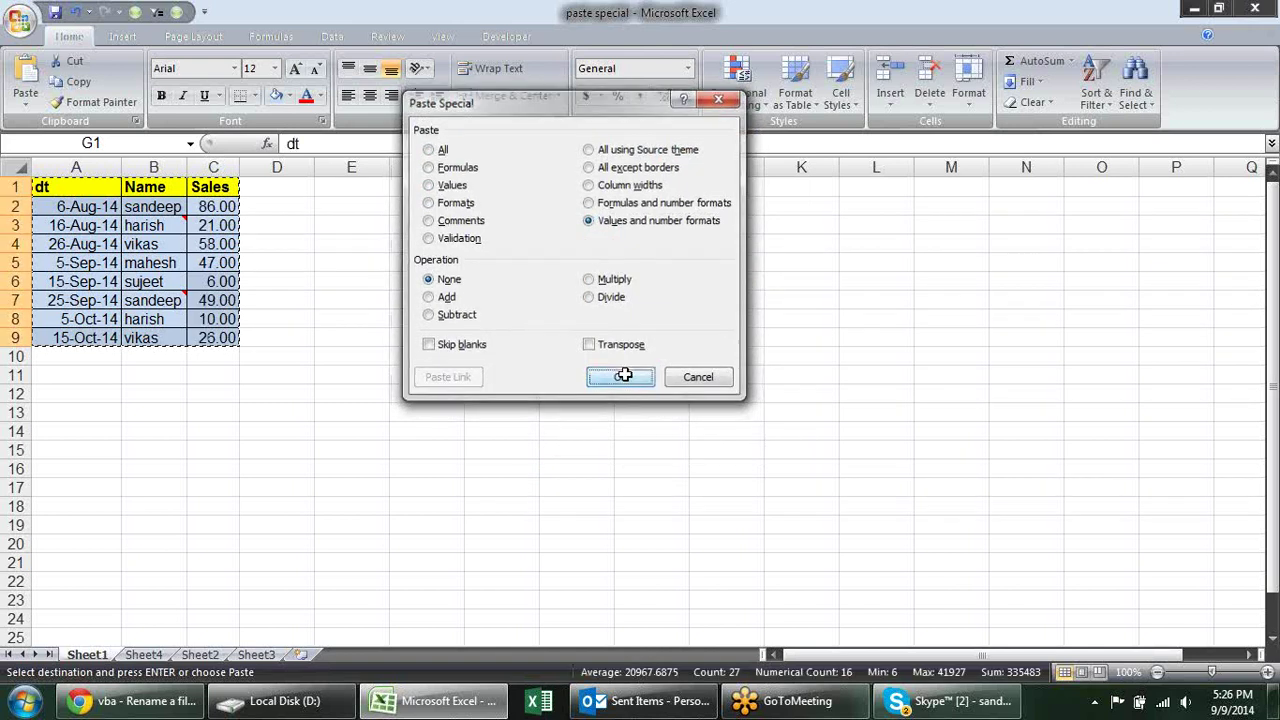
pyautogui.click(592, 375)
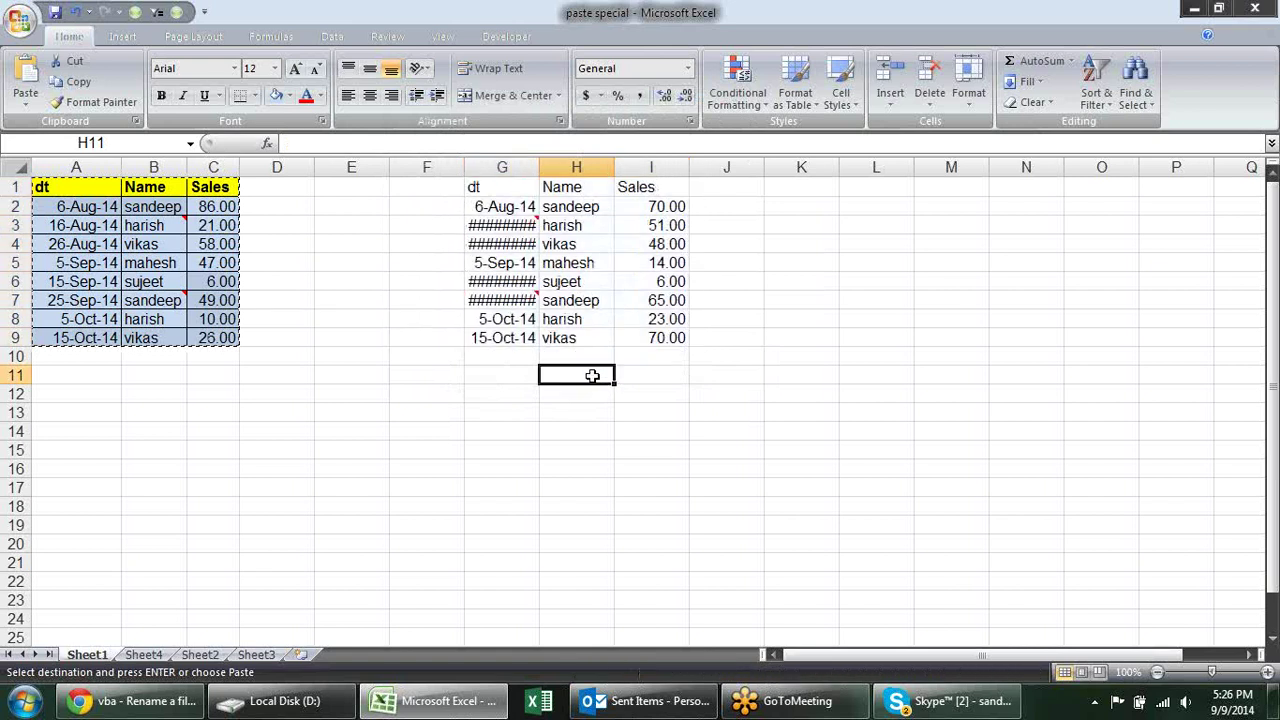
# Check the pasted dates and Sales values, and widen column G slightly so every date fits.
pyautogui.click(515, 207)
pyautogui.click(652, 206)
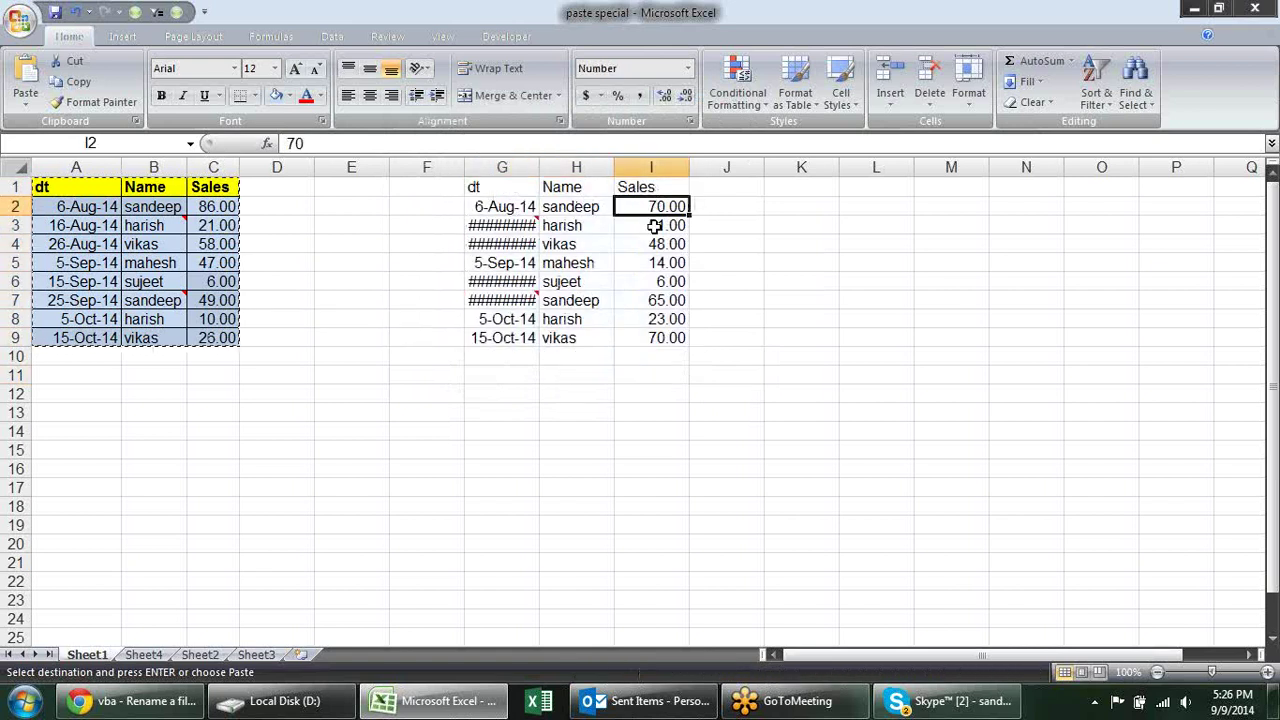
pyautogui.click(657, 245)
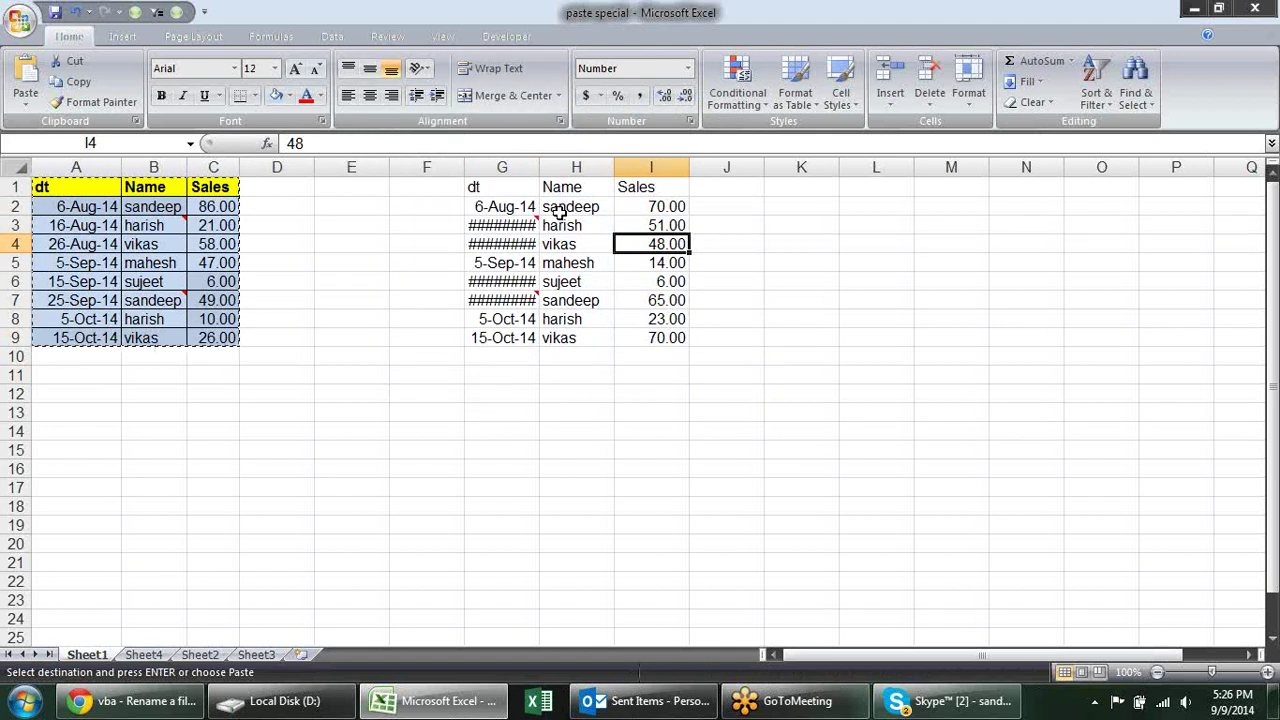
pyautogui.click(662, 262)
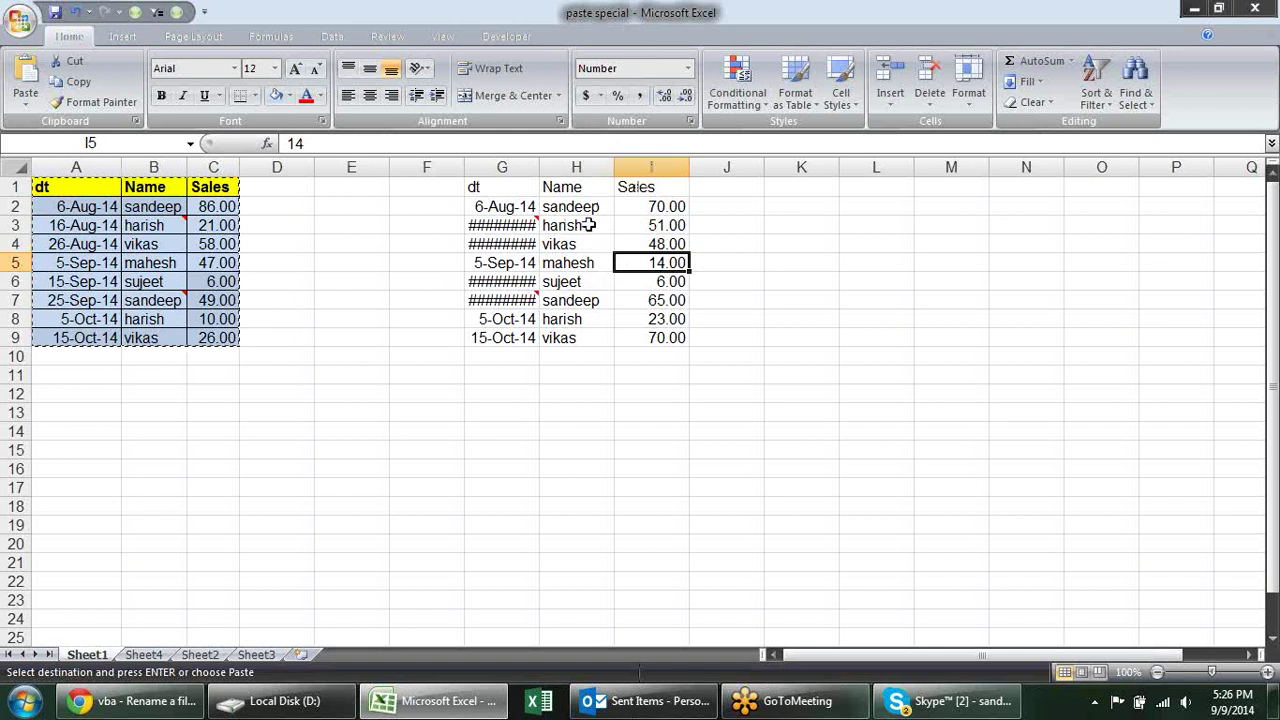
pyautogui.click(500, 226)
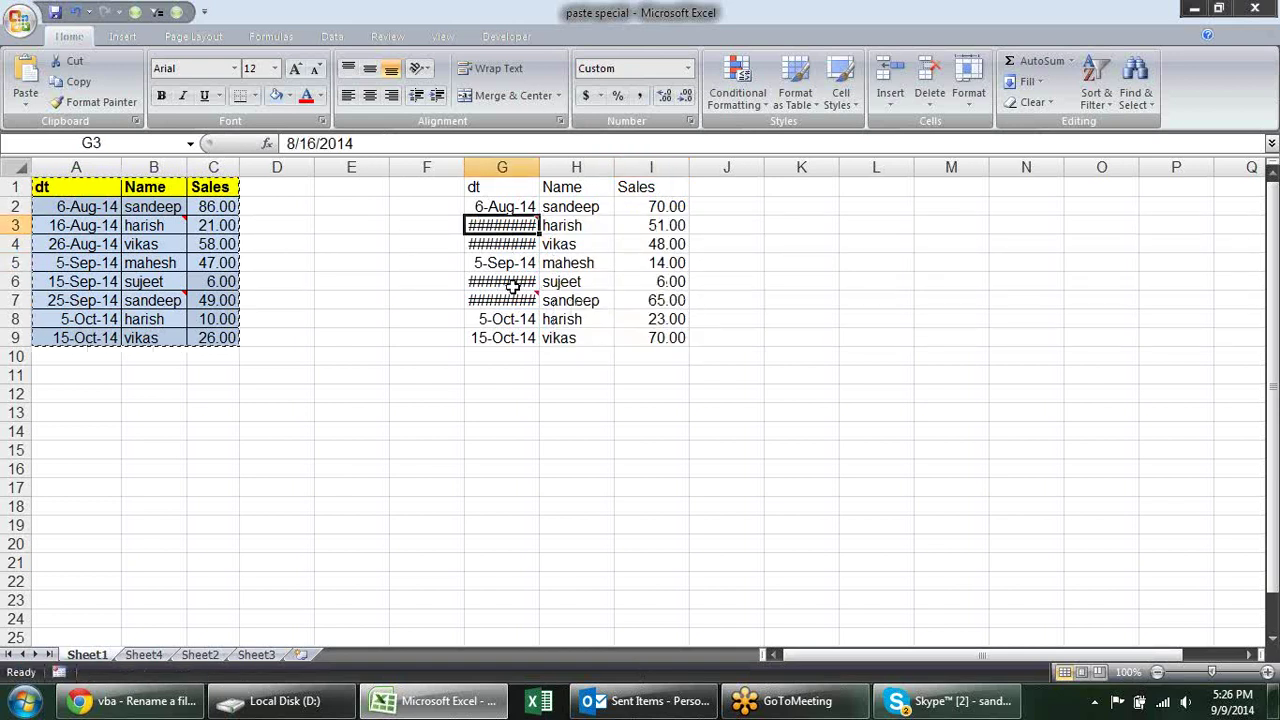
pyautogui.moveTo(541, 160)
pyautogui.mouseDown()
pyautogui.moveTo(570, 166)
pyautogui.moveTo(543, 169)
pyautogui.mouseUp()
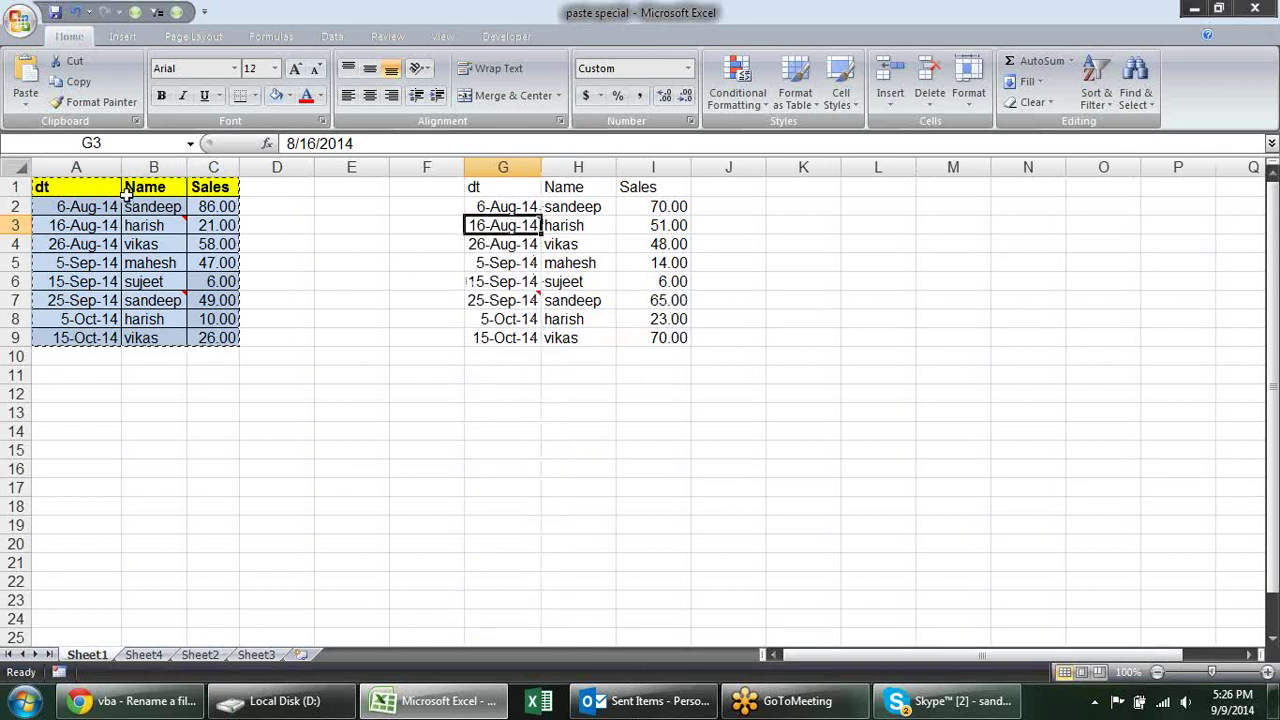
# Apply only the column widths of the copied table A1:C9 to the pasted table at G1 with Paste Special.
pyautogui.click(521, 187)
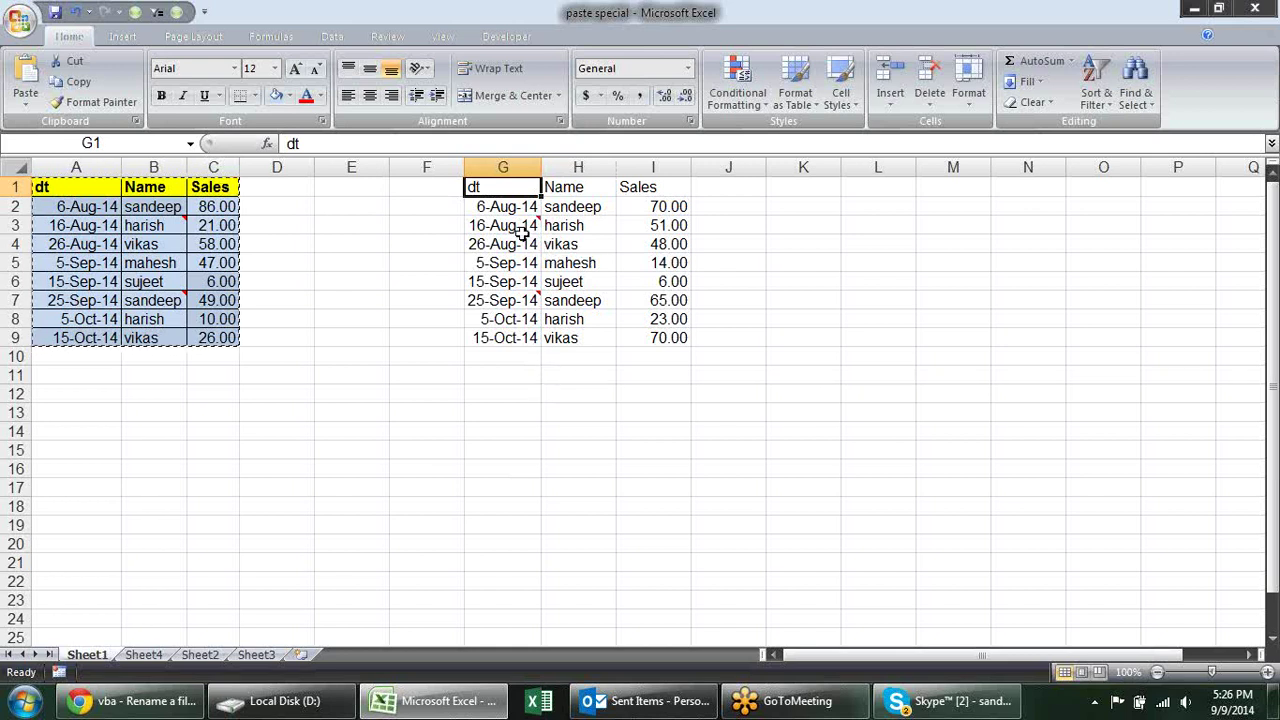
pyautogui.rightClick(496, 188)
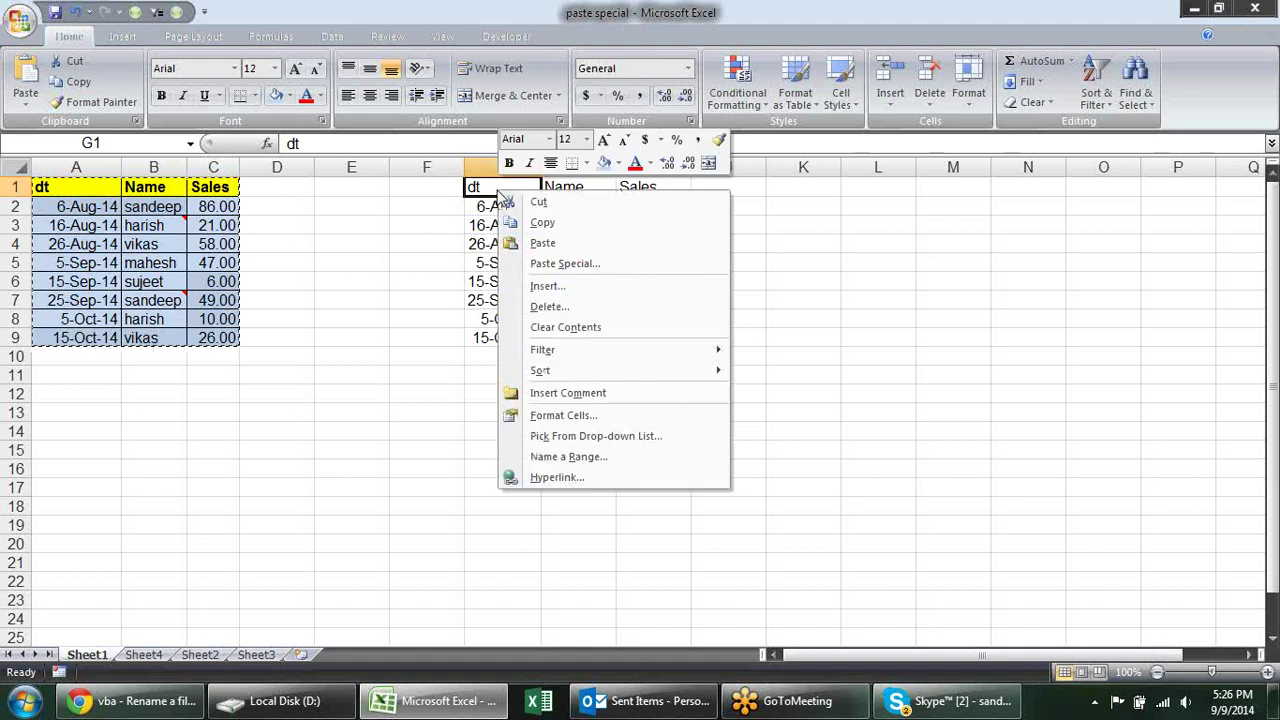
pyautogui.click(535, 264)
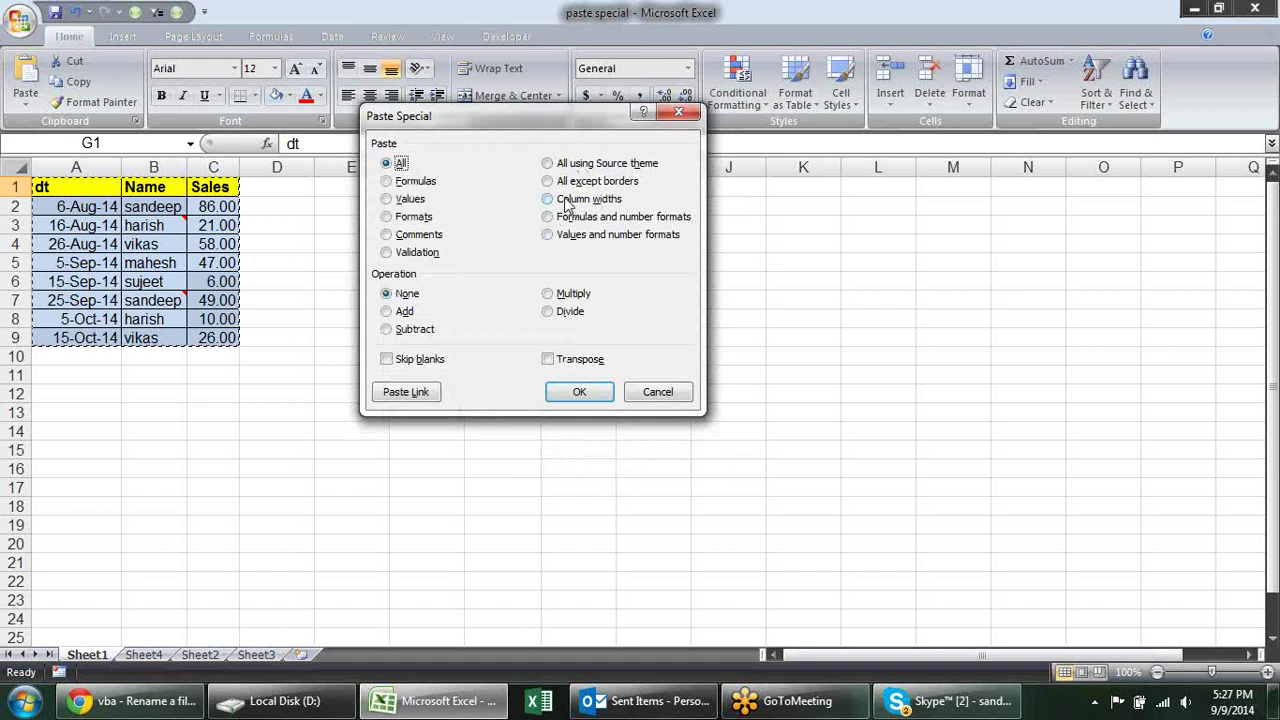
pyautogui.moveTo(545, 128); pyautogui.dragTo(970, 145)
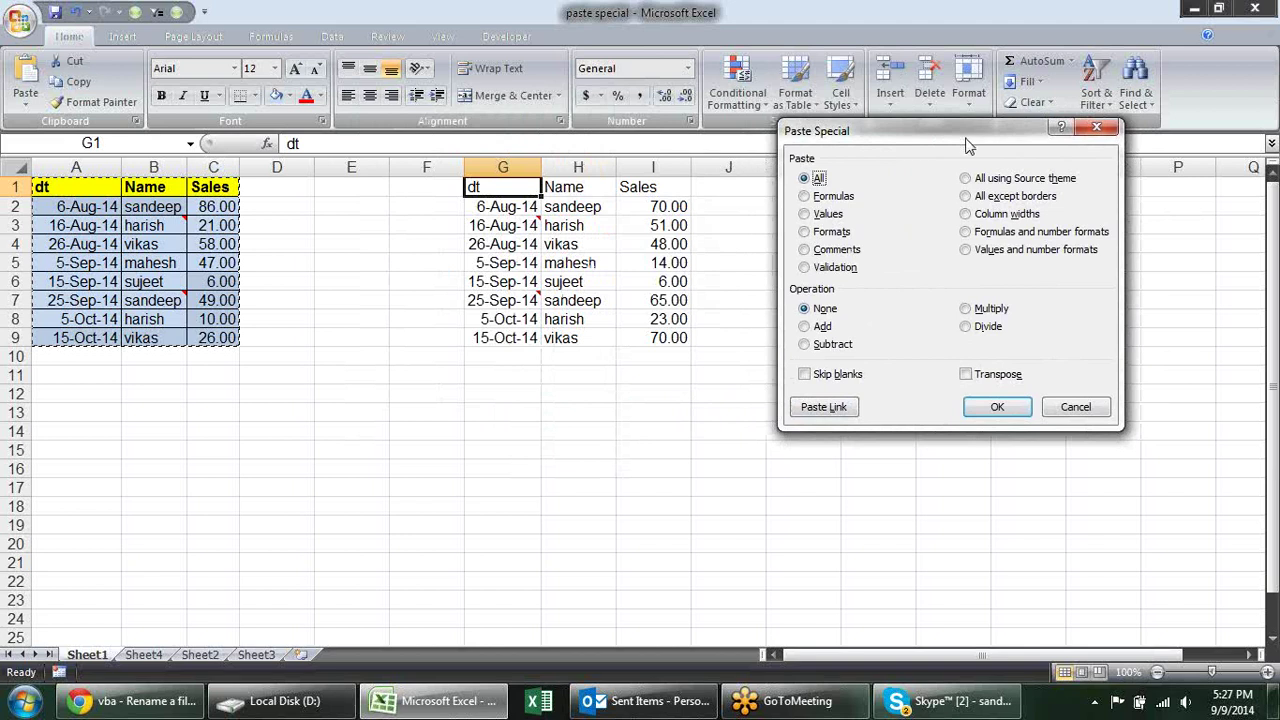
pyautogui.click(1014, 217)
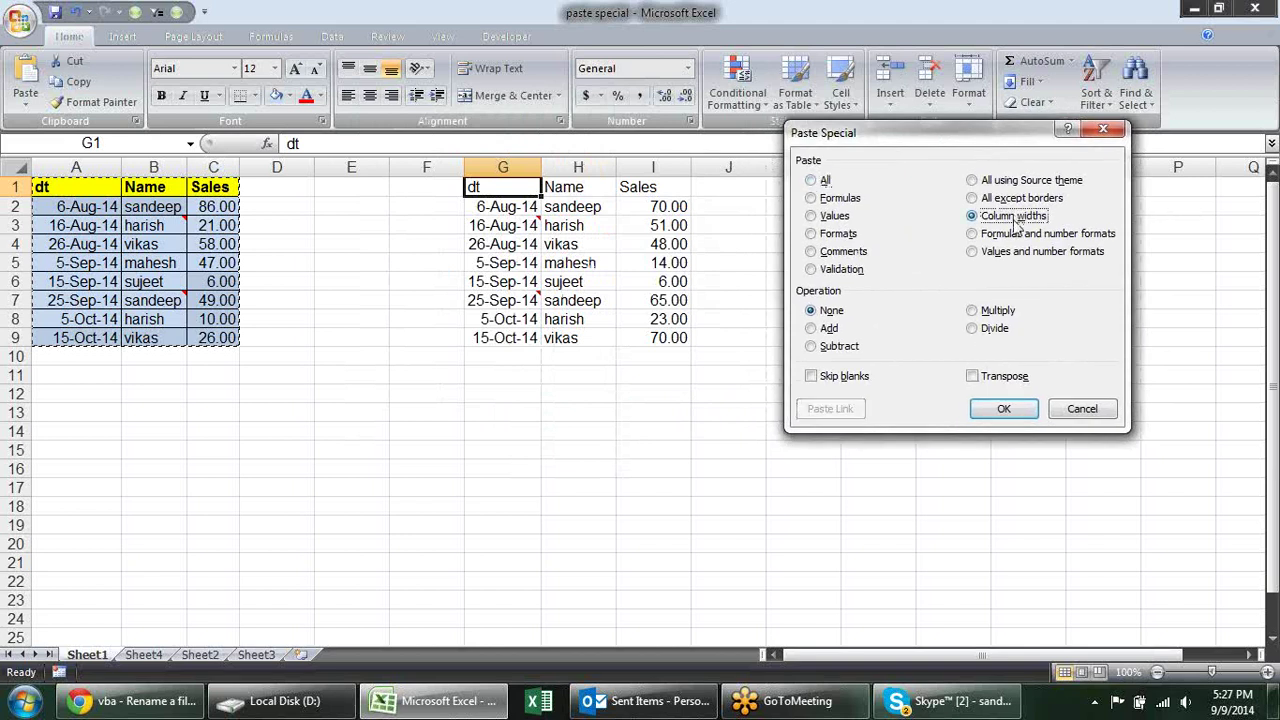
pyautogui.click(1003, 408)
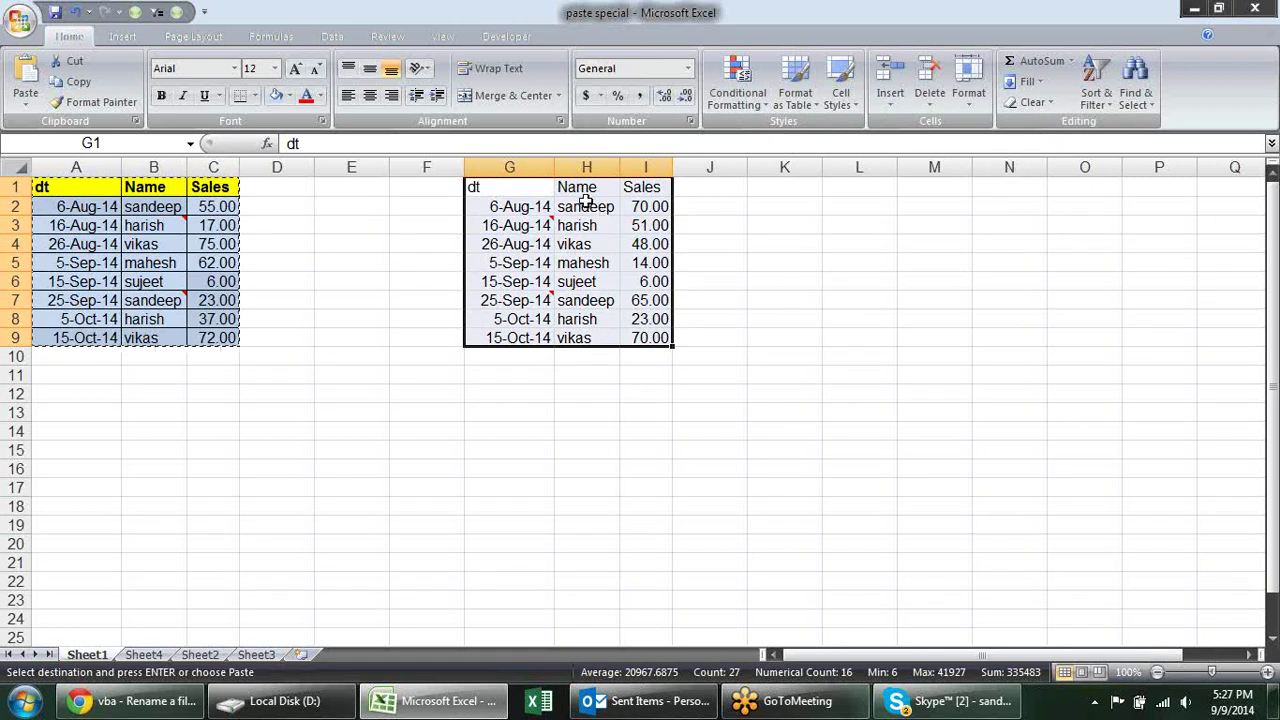
pyautogui.click(503, 191)
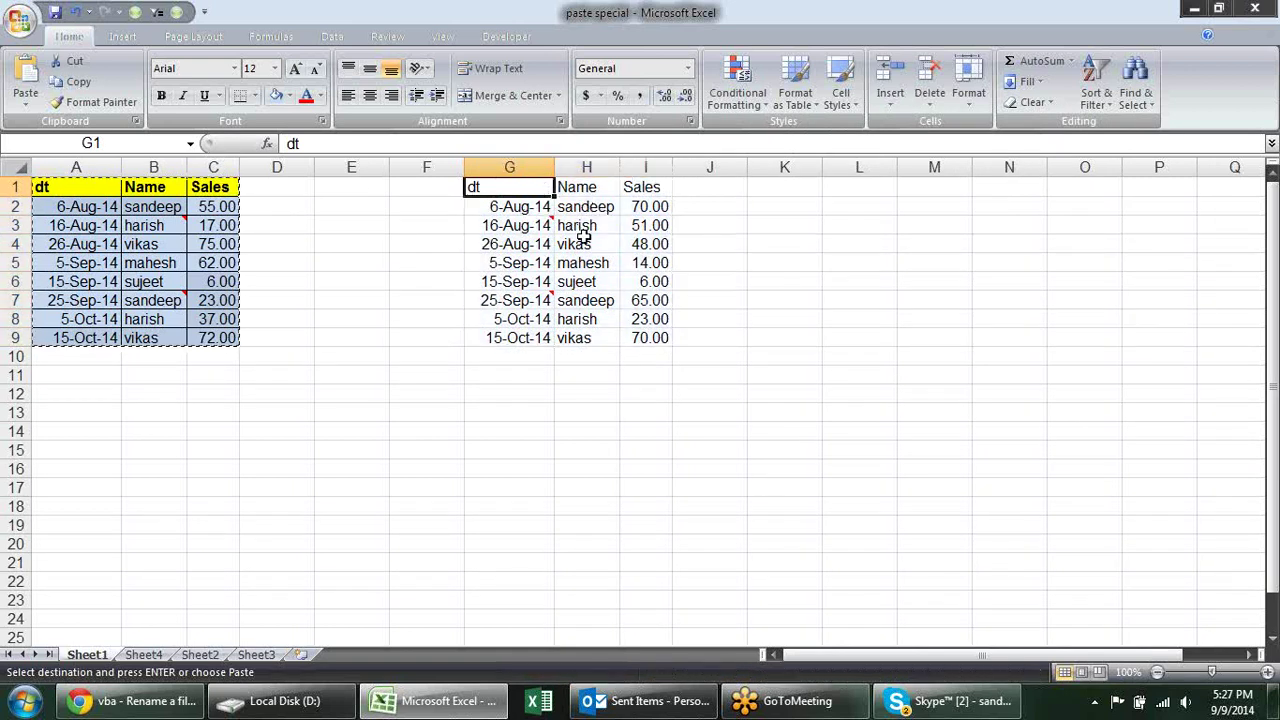
pyautogui.click(754, 188)
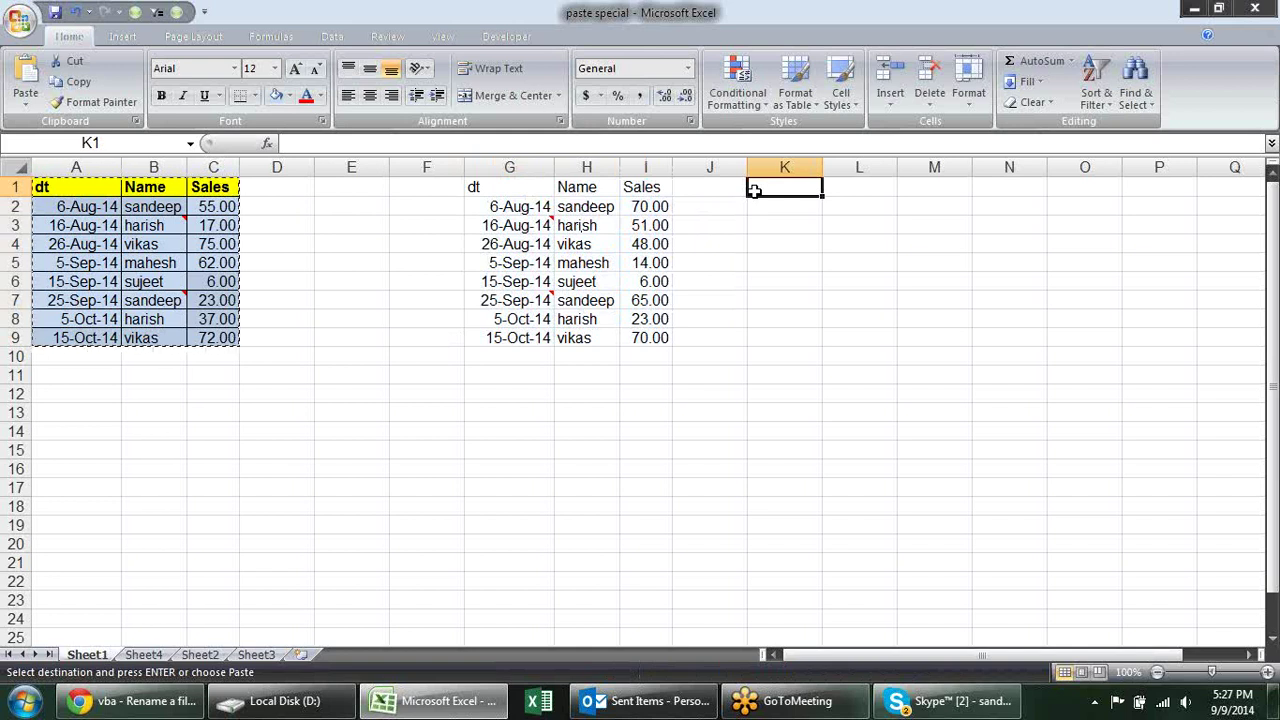
# Paste the copied table A1:C9 at K1 with Paste Special as All except borders.
pyautogui.rightClick(755, 190)
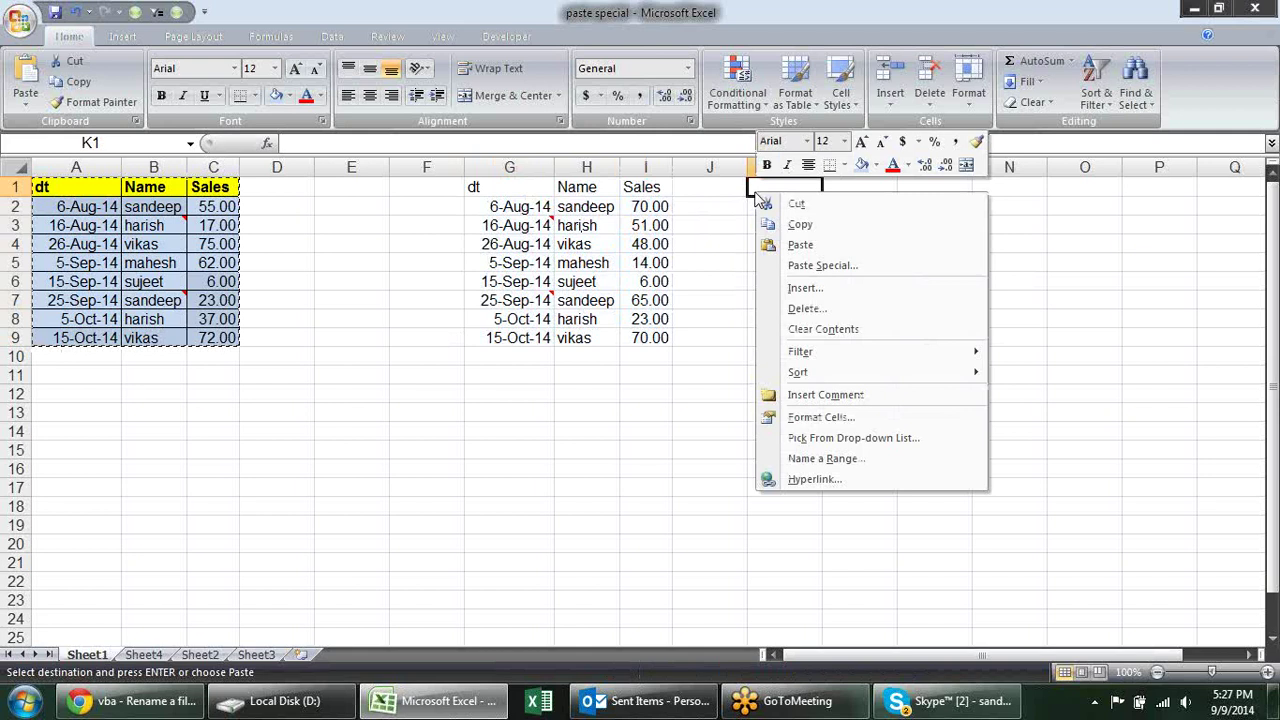
pyautogui.click(805, 266)
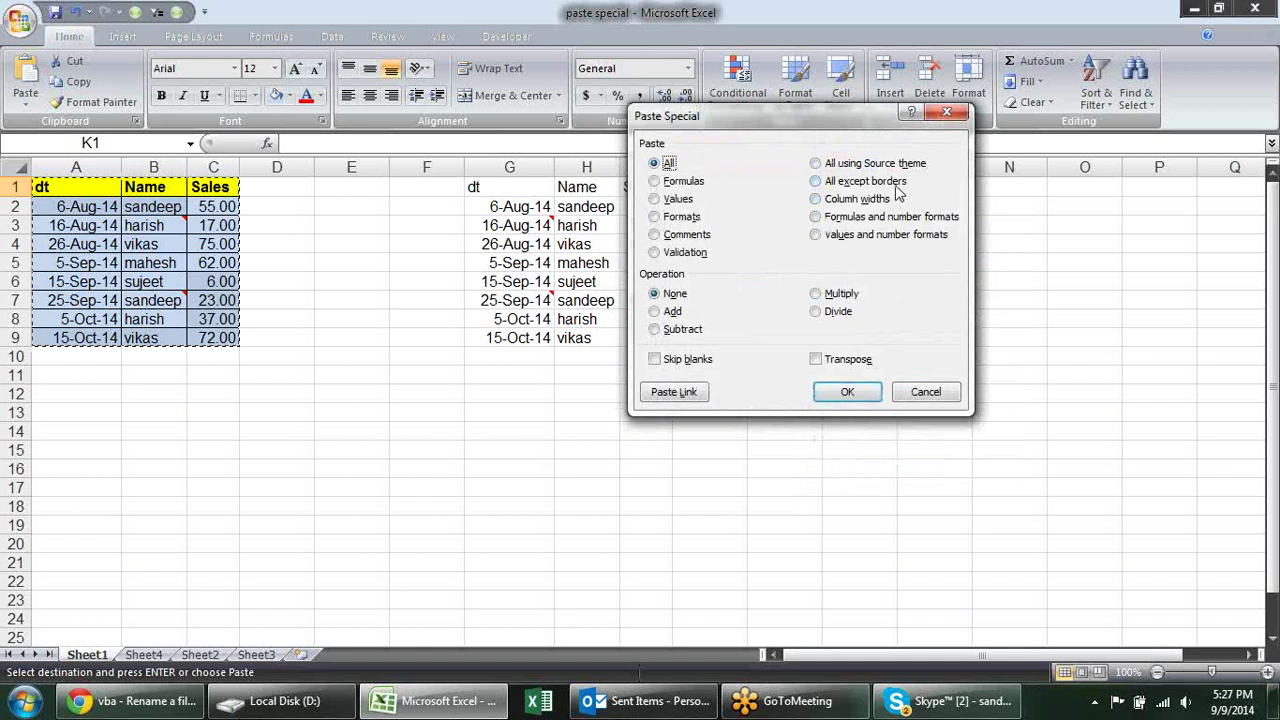
pyautogui.click(816, 181)
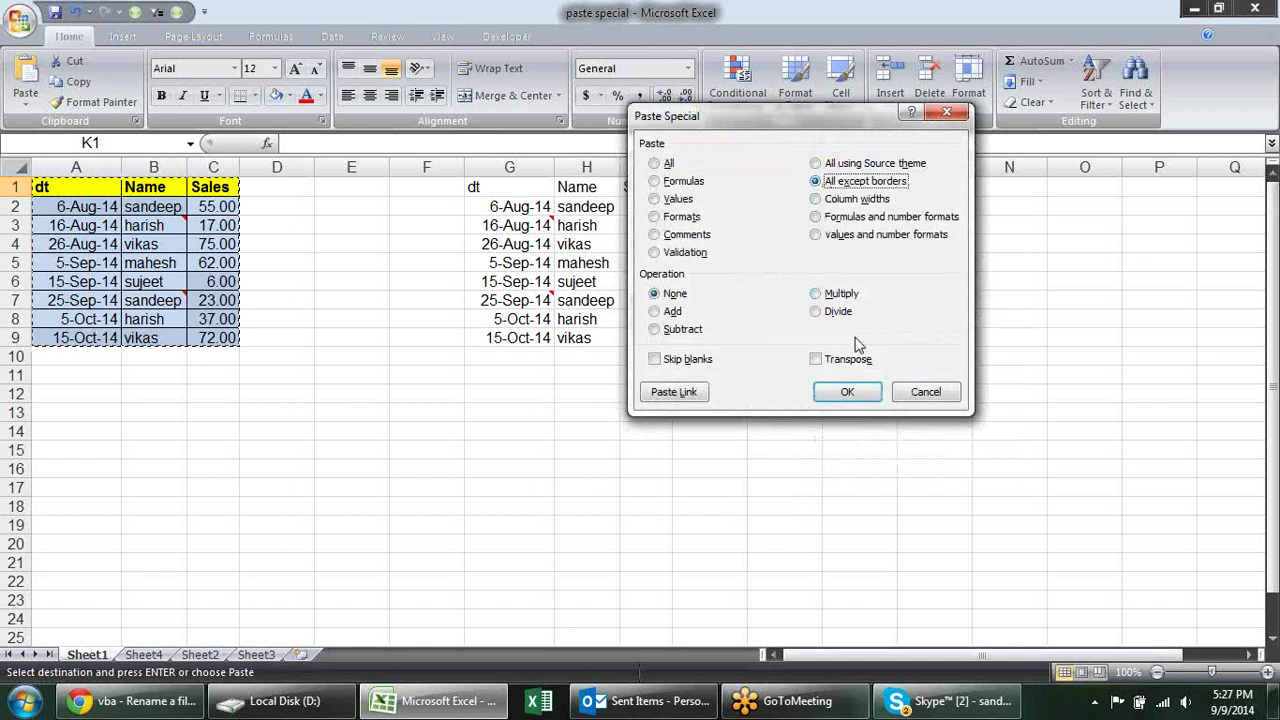
pyautogui.click(848, 391)
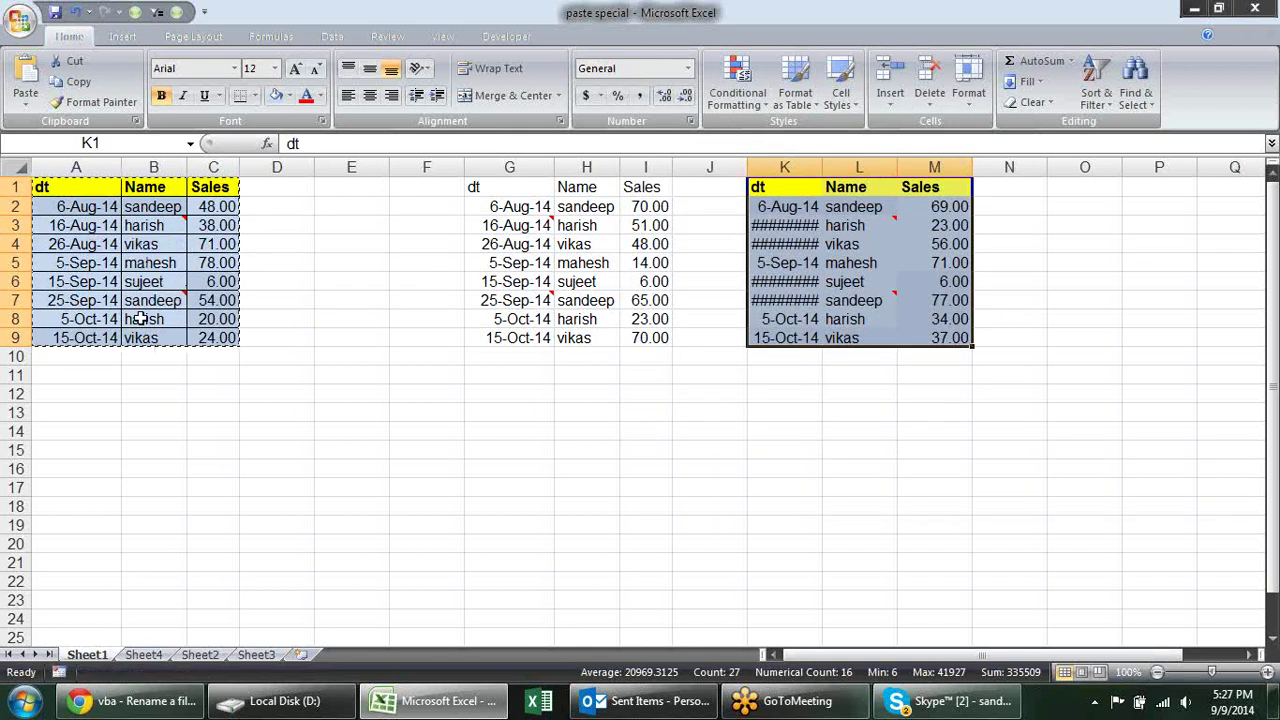
# Check the comment, dates and Sales formulas in the borderless copy at K1:M9.
pyautogui.click(880, 246)
pyautogui.hotkey('alt', 'Down')
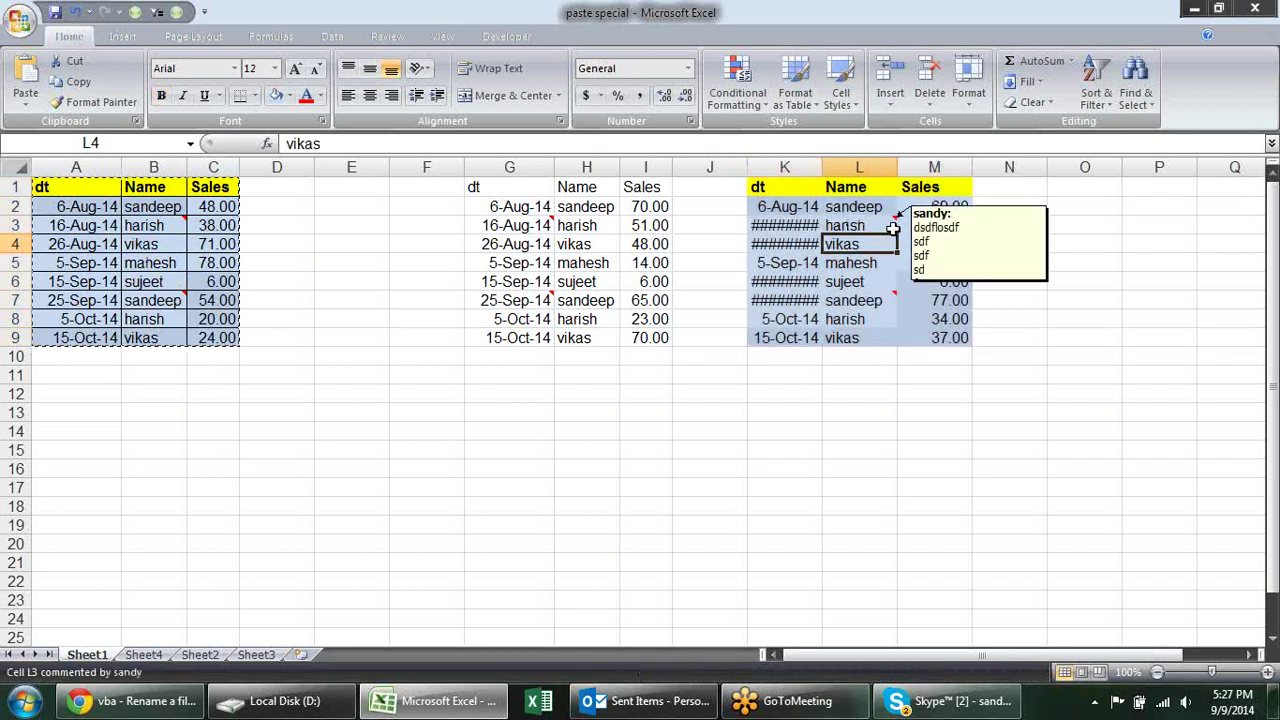
pyautogui.press('Escape')
pyautogui.press('Right')
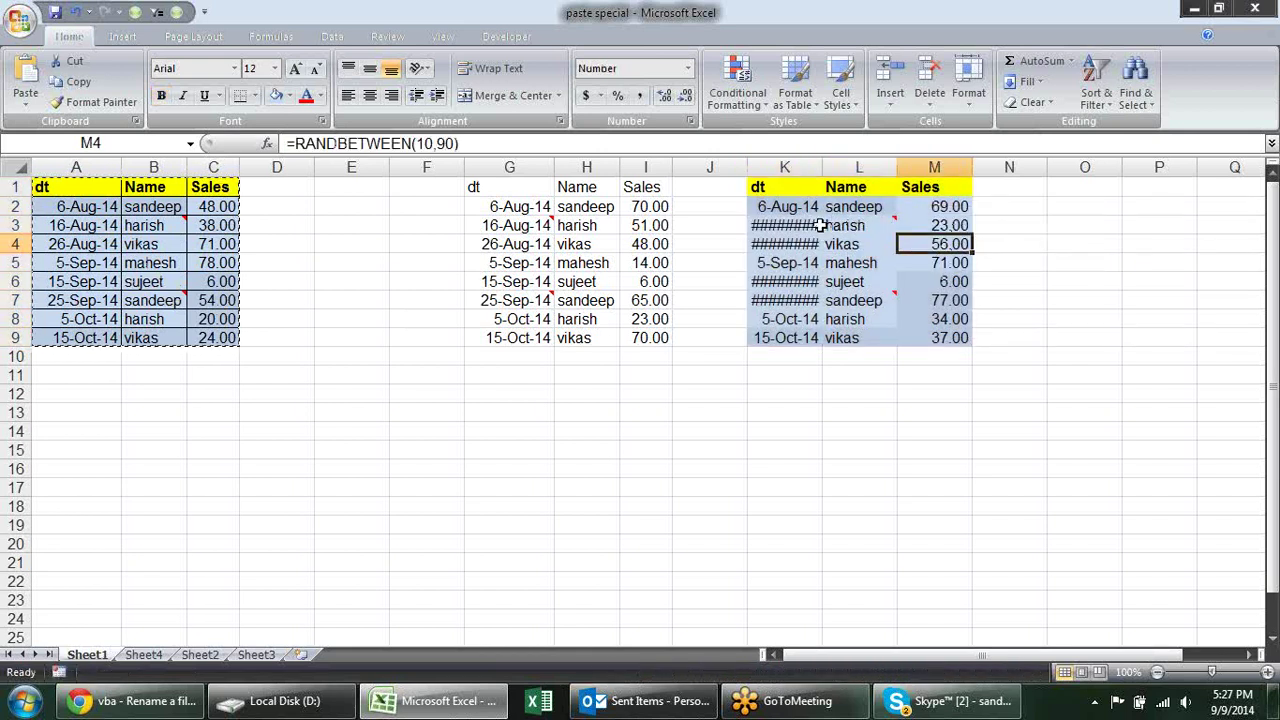
pyautogui.click(810, 226)
pyautogui.click(946, 244)
pyautogui.click(934, 300)
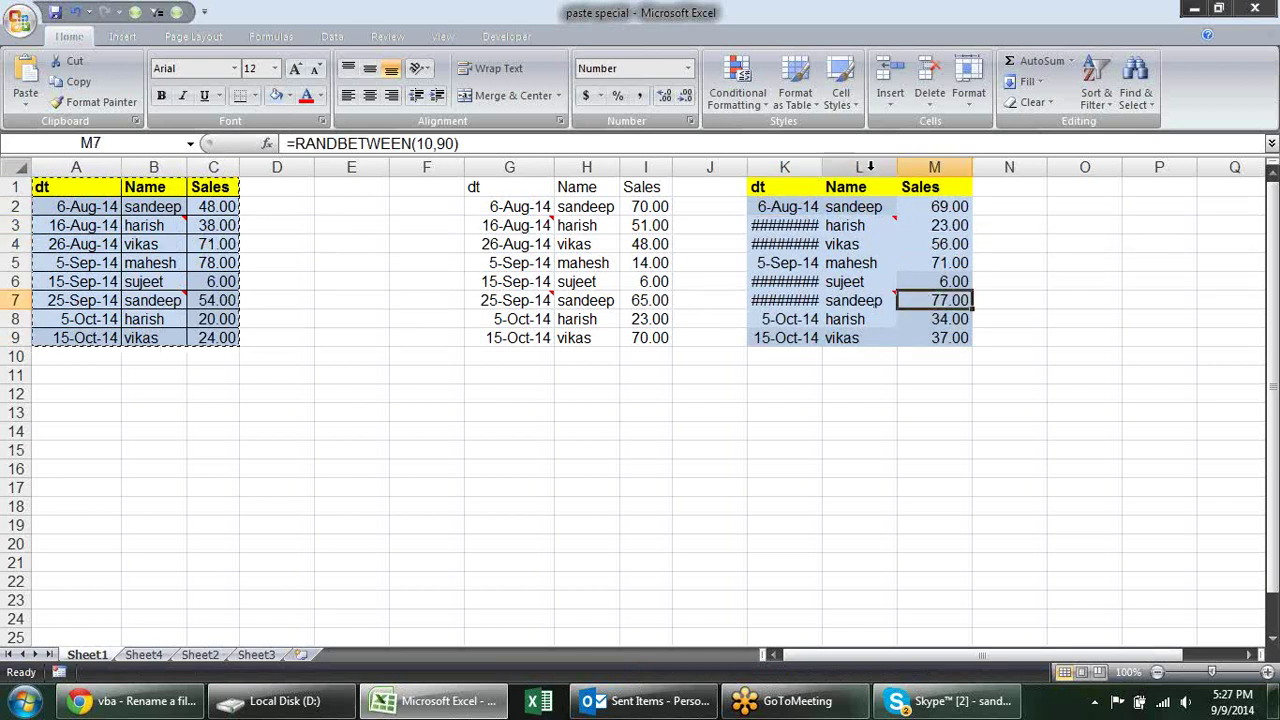
# Paste the copied table at G11 with Paste Special as All except borders.
pyautogui.rightClick(532, 367)
pyautogui.click(526, 449)
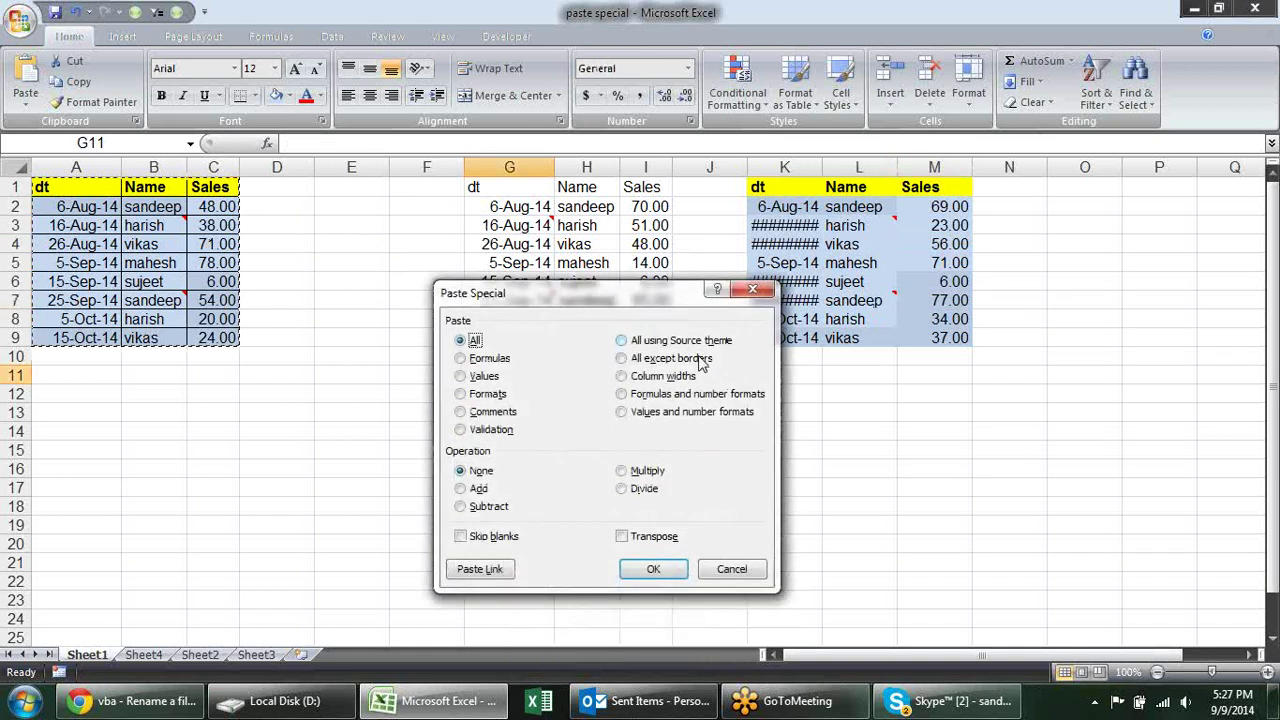
pyautogui.click(670, 358)
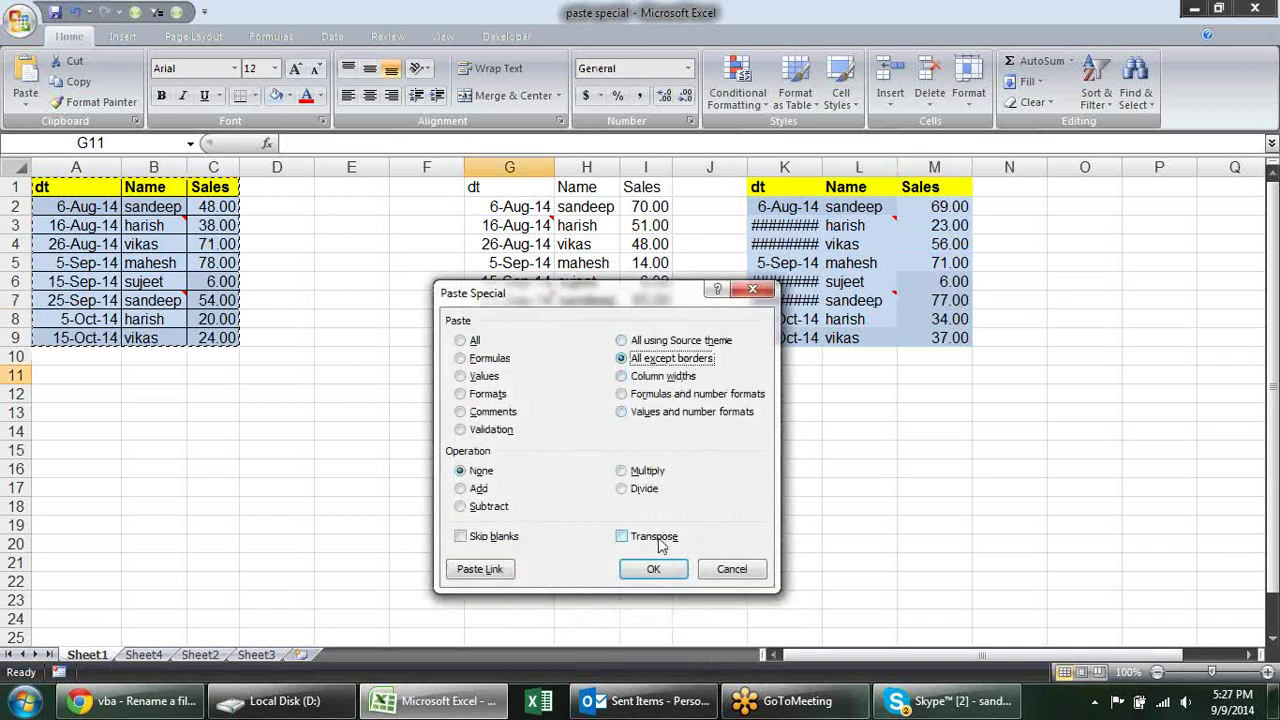
pyautogui.click(653, 568)
# Paste the copied table at K12 with Paste Special as All using Source theme.
pyautogui.click(769, 395)
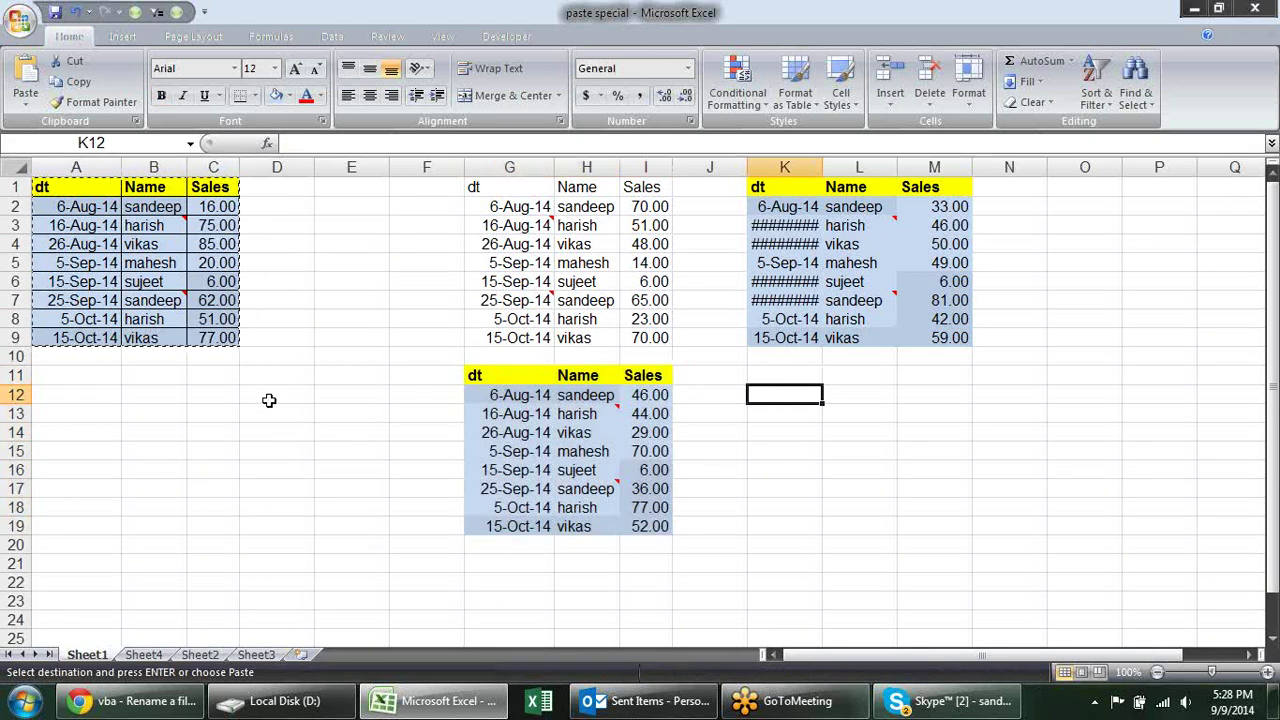
pyautogui.rightClick(772, 393)
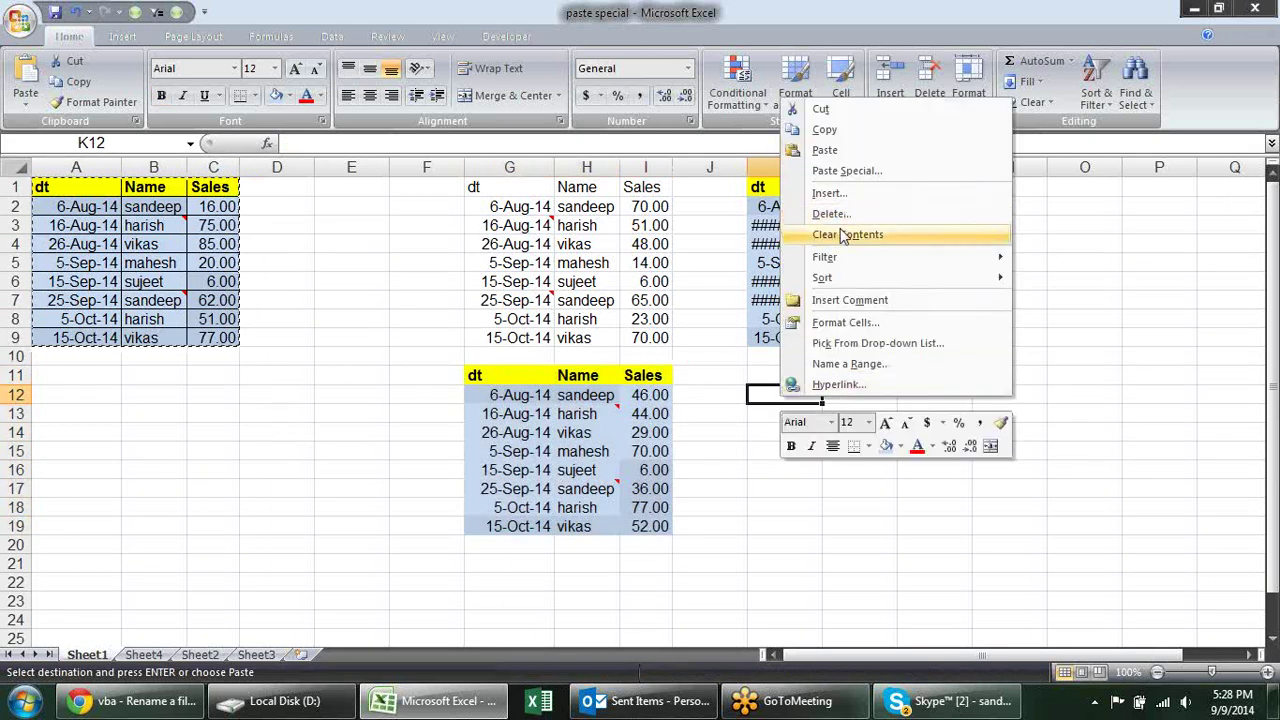
pyautogui.click(850, 171)
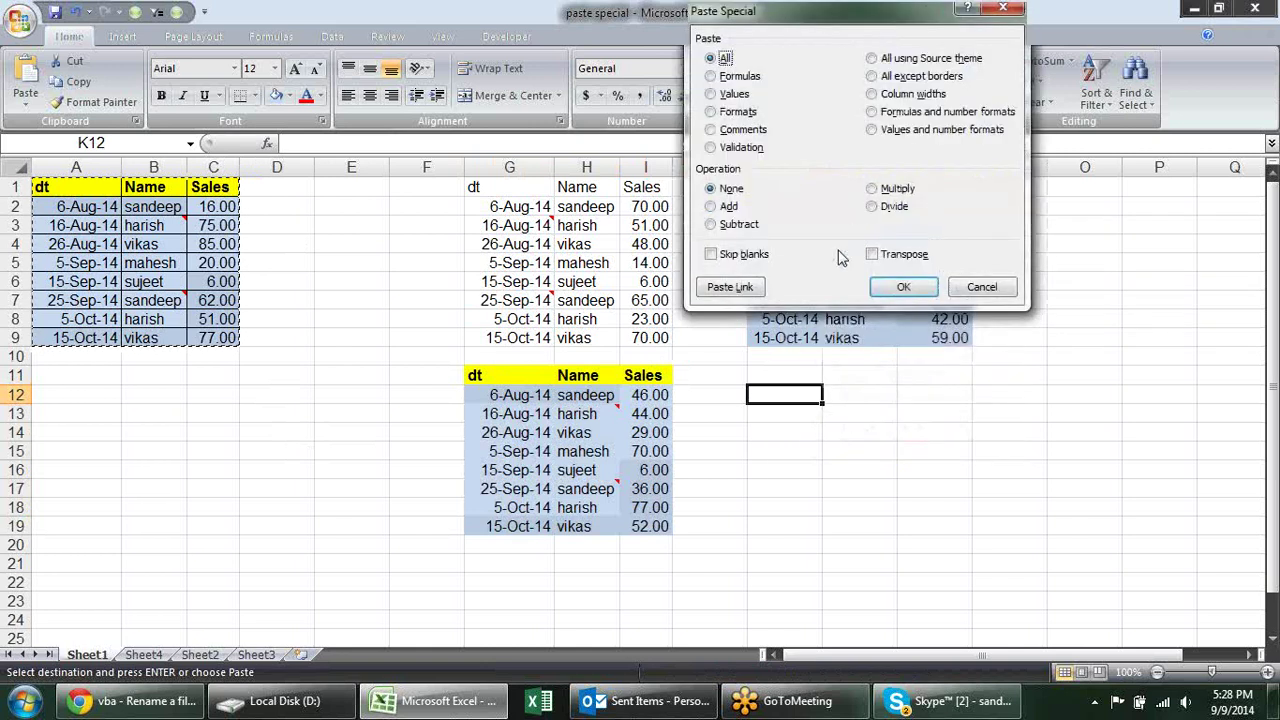
pyautogui.click(904, 67)
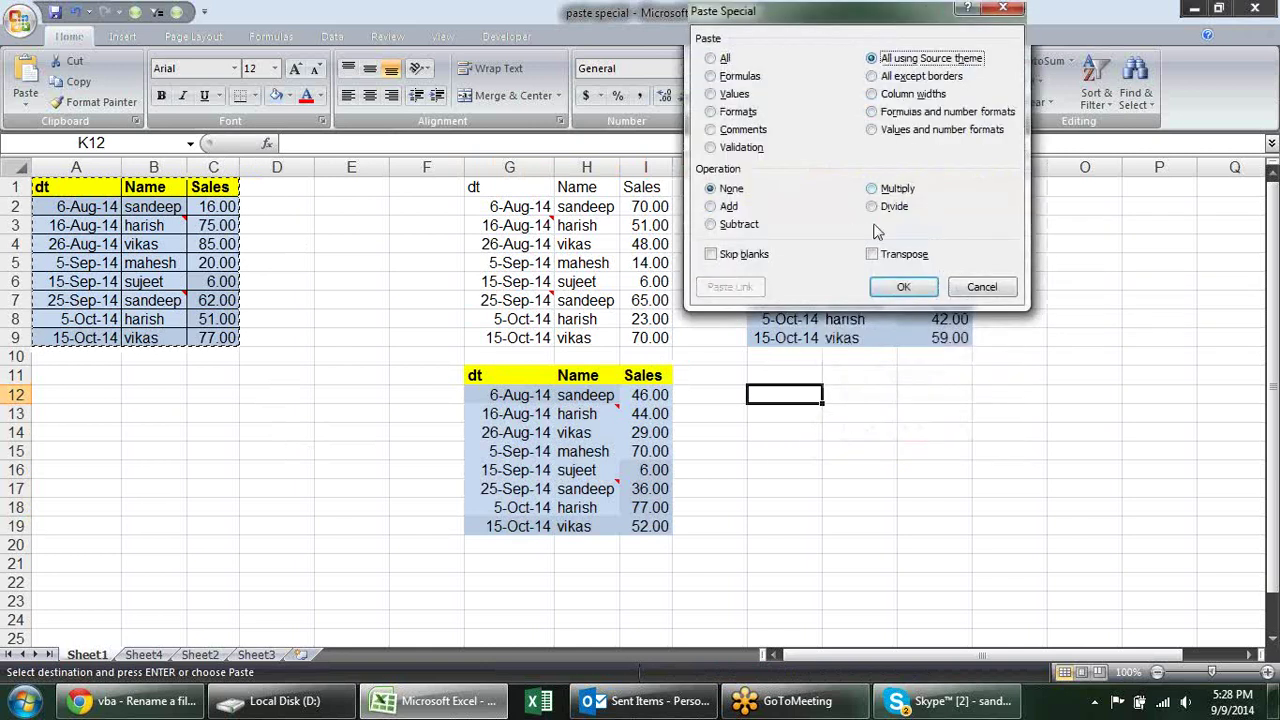
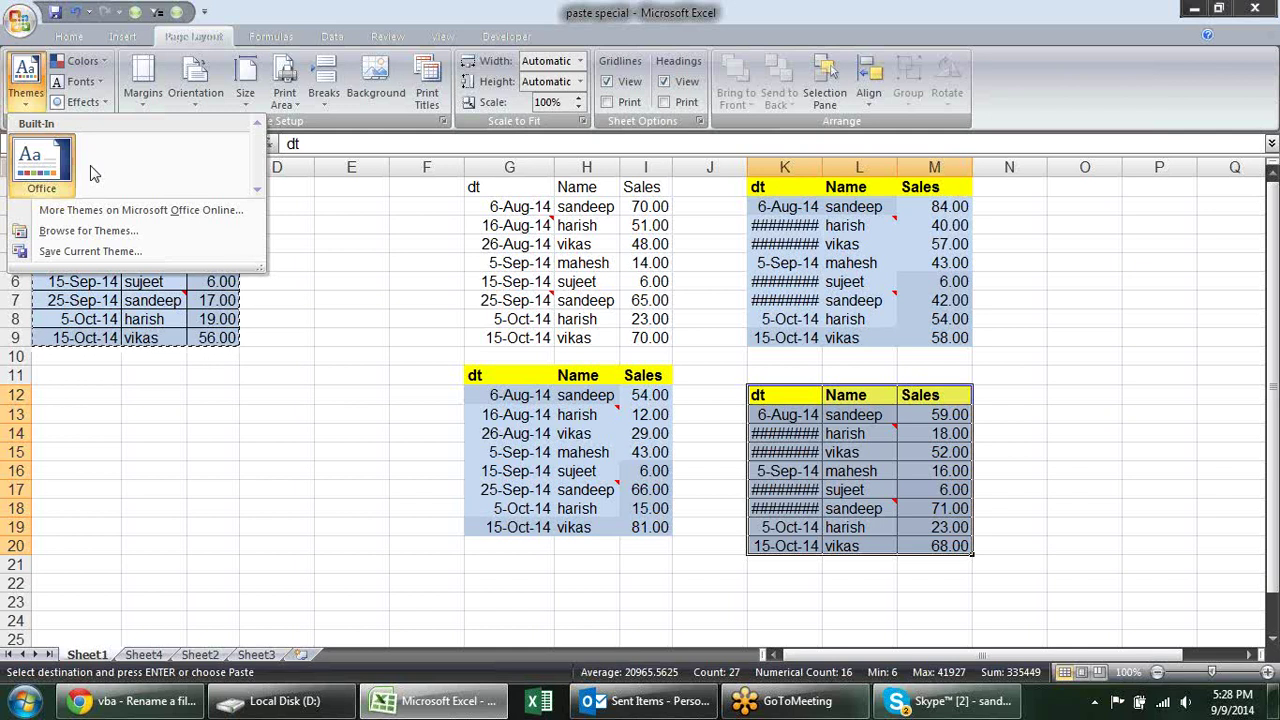
# Look through the workbook's available built-in themes, leaving the current theme in place.
pyautogui.click(290, 298)
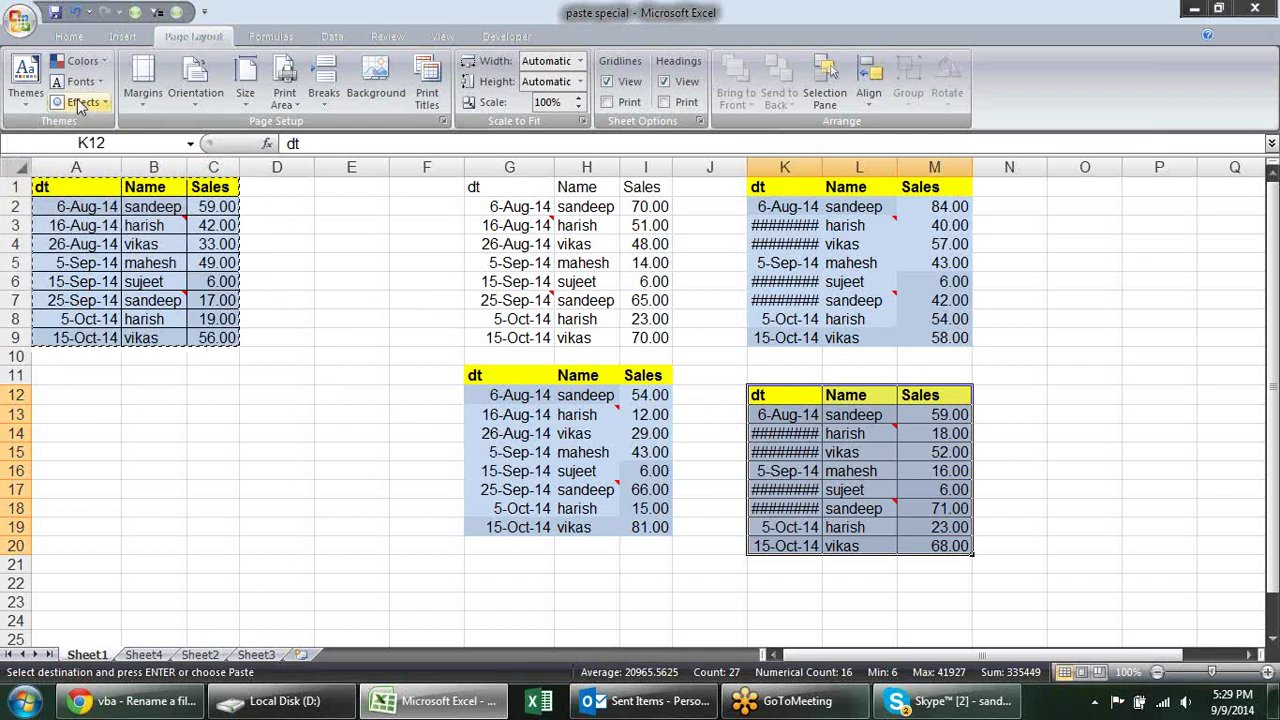
pyautogui.click(22, 100)
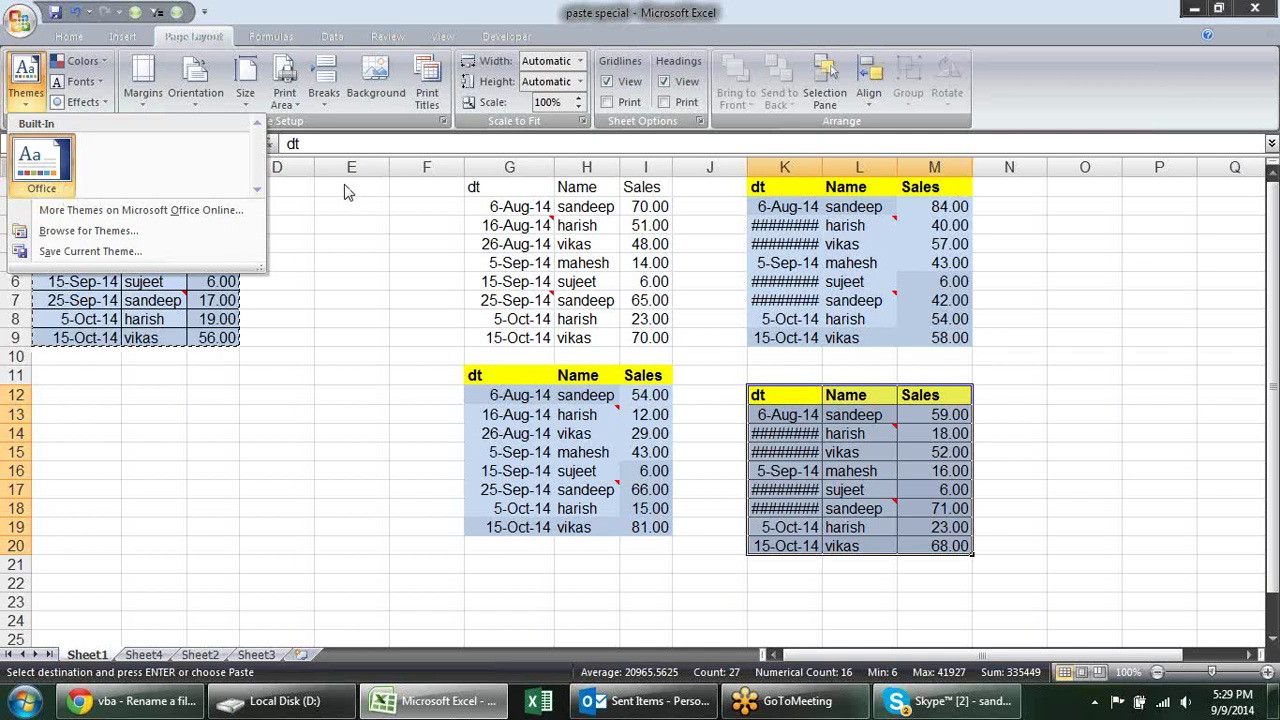
pyautogui.click(342, 217)
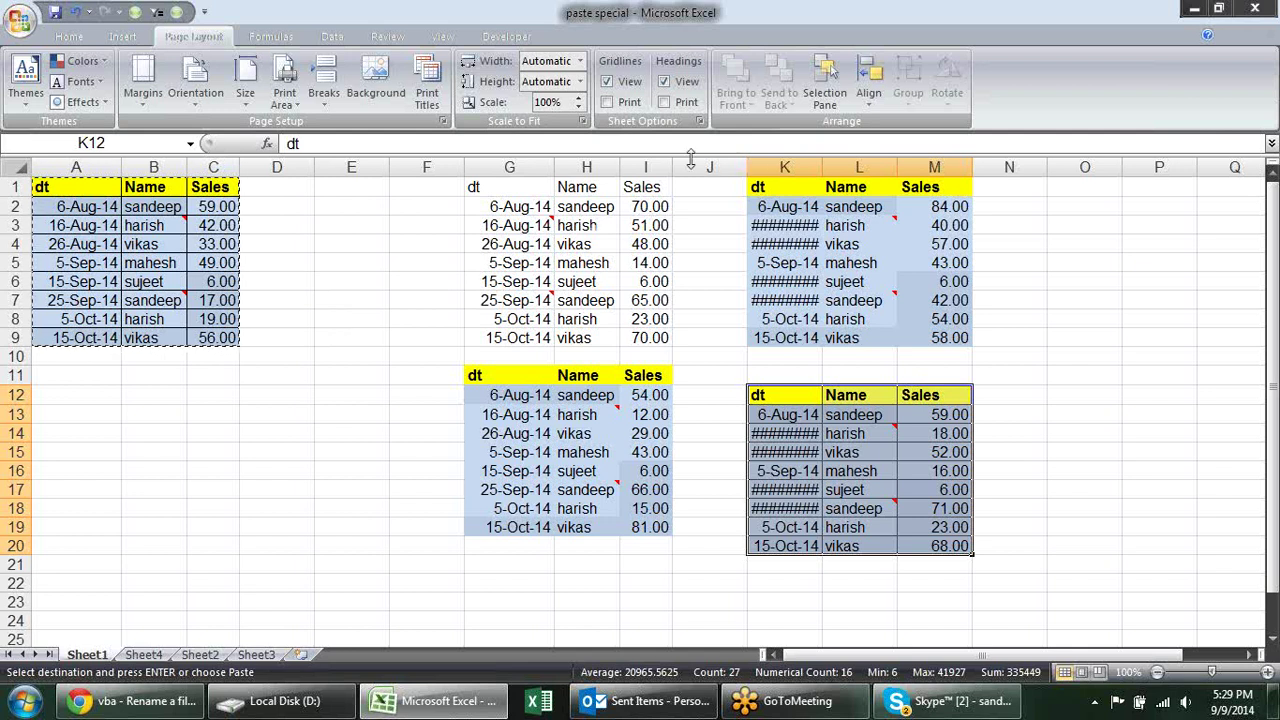
pyautogui.click(395, 334)
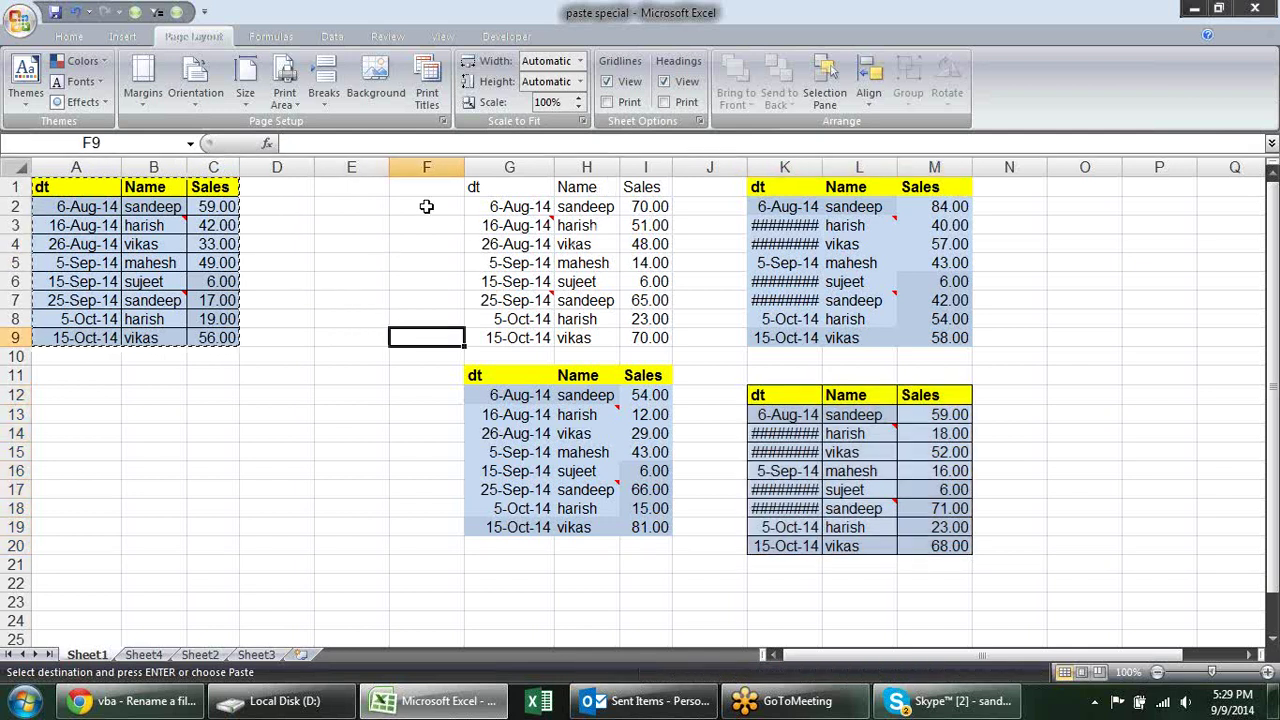
# Clear the formats, contents and comments from the pasted tables in G1:M20.
pyautogui.moveTo(478, 186); pyautogui.dragTo(965, 545)
pyautogui.hotkey('alt', 'e')
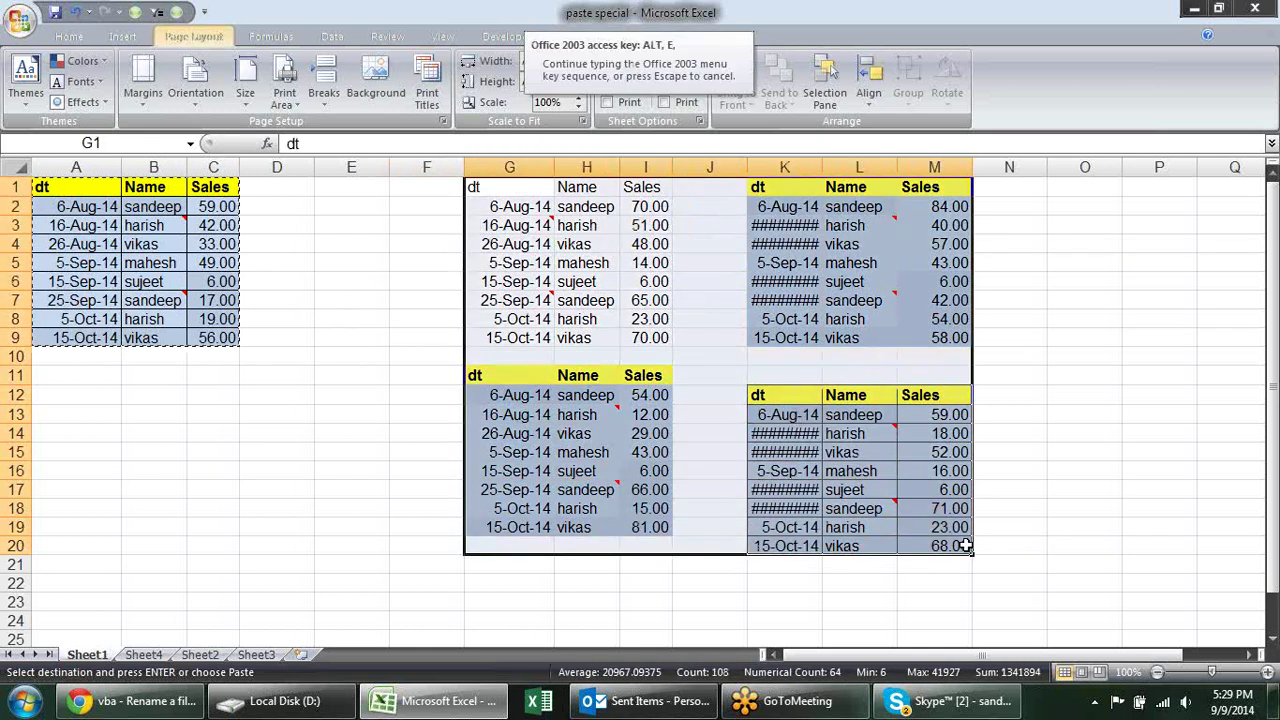
pyautogui.press('f')
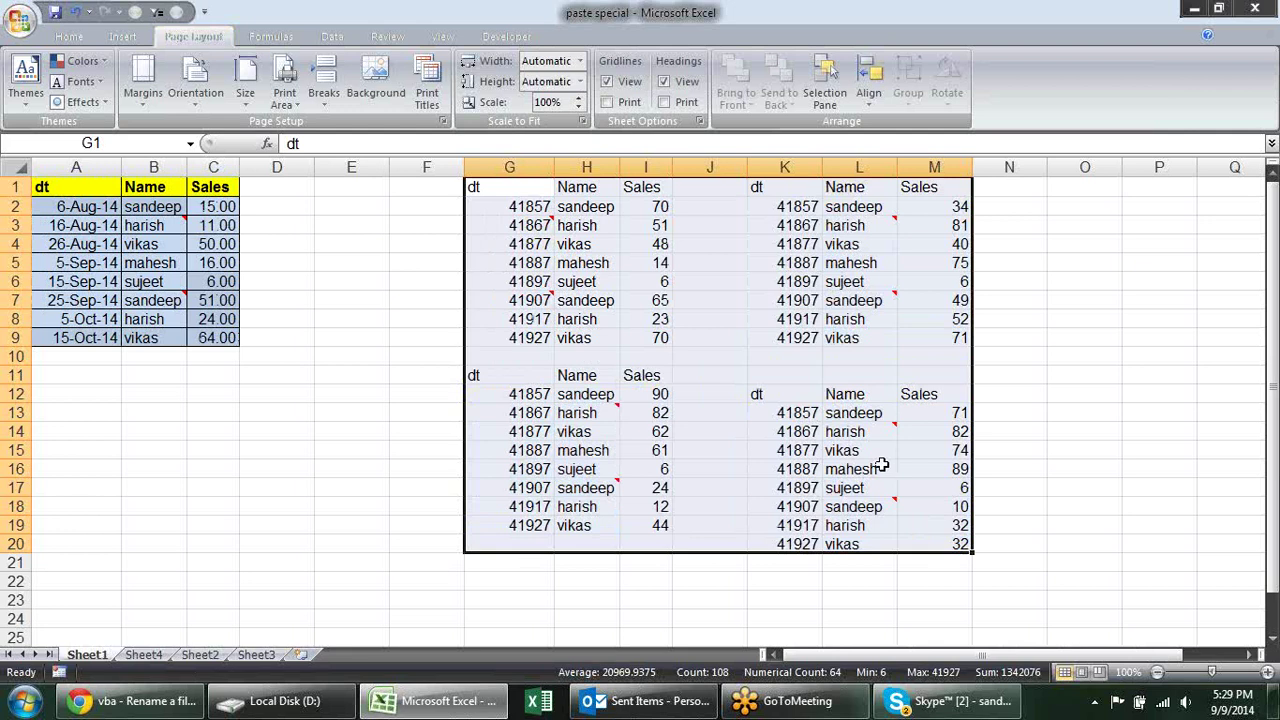
pyautogui.press('Delete')
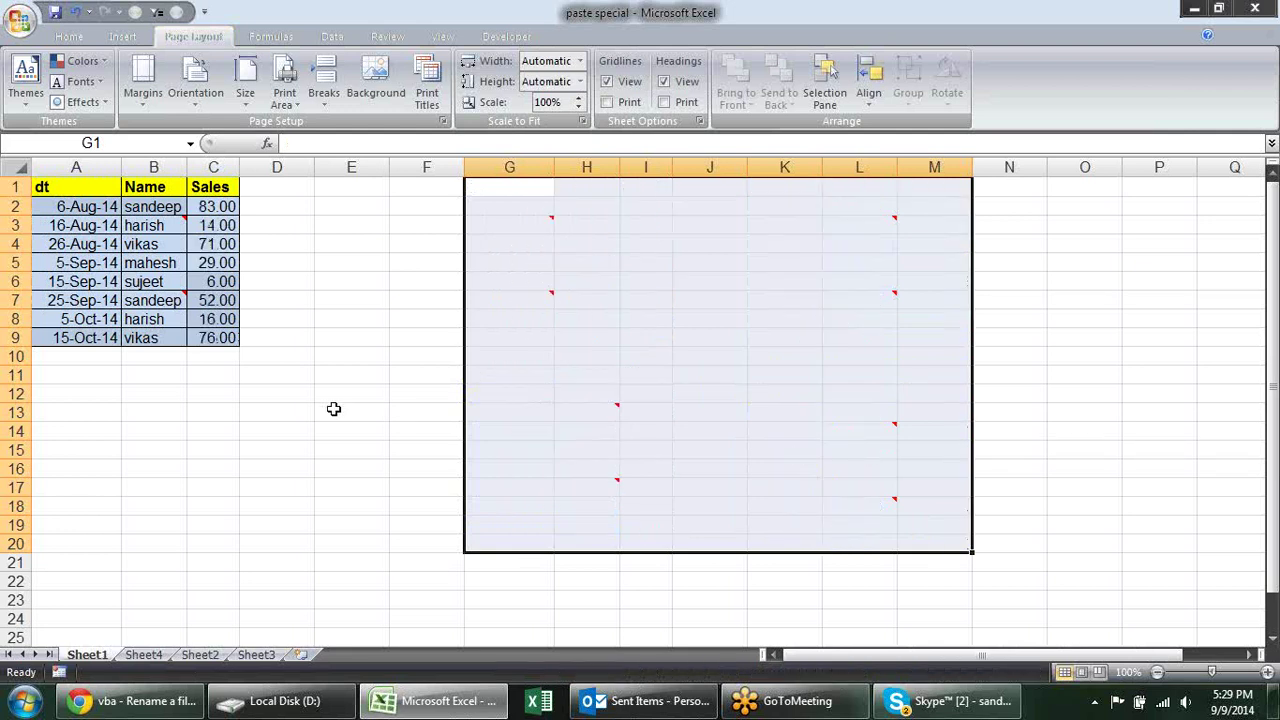
pyautogui.rightClick(590, 268)
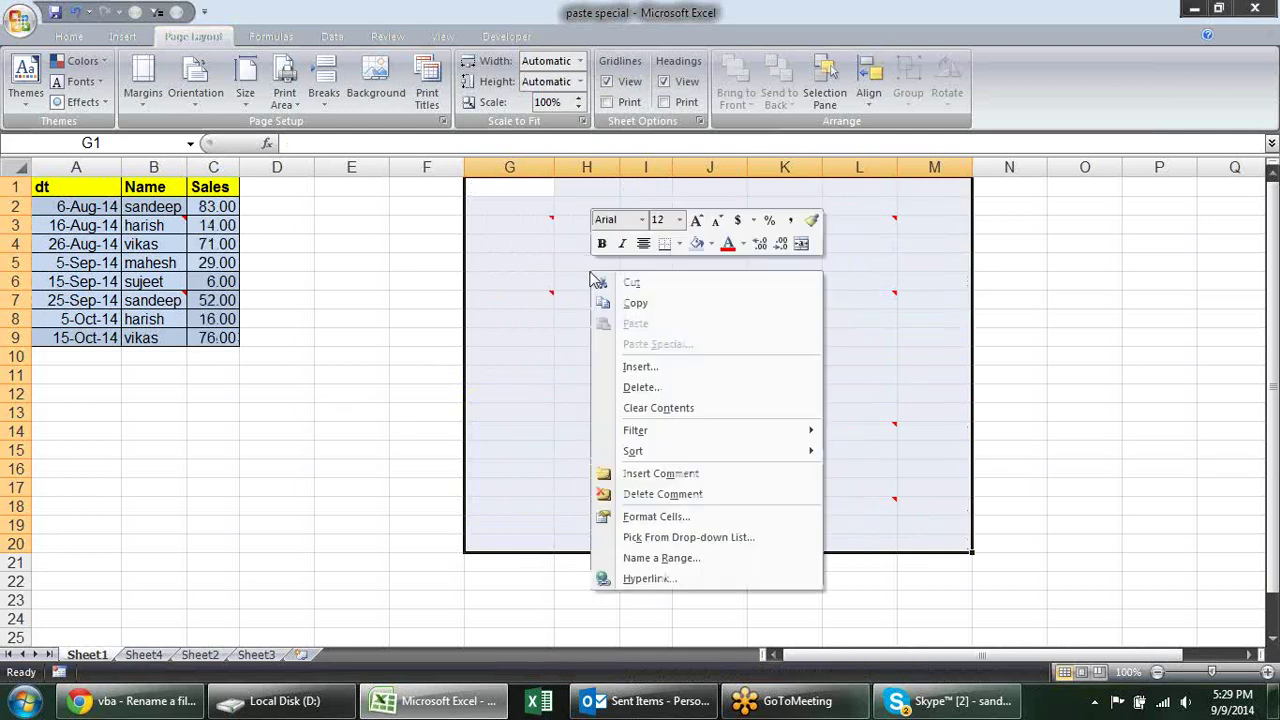
pyautogui.click(672, 495)
pyautogui.click(300, 300)
# Copy the table A1:C9 and paste only its formulas at F1 with Paste Special.
pyautogui.moveTo(60, 187); pyautogui.dragTo(208, 337)
pyautogui.hotkey('ctrl', 'c')
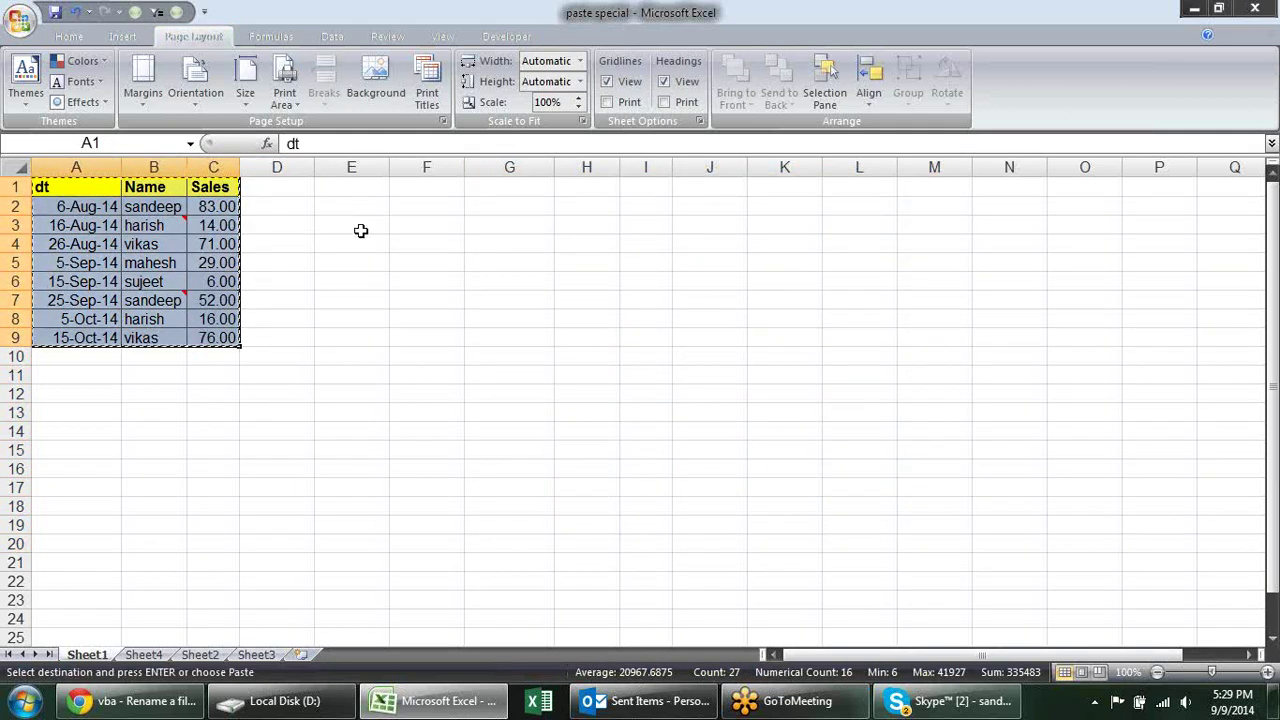
pyautogui.rightClick(432, 189)
pyautogui.click(490, 265)
pyautogui.moveTo(428, 112); pyautogui.dragTo(754, 159)
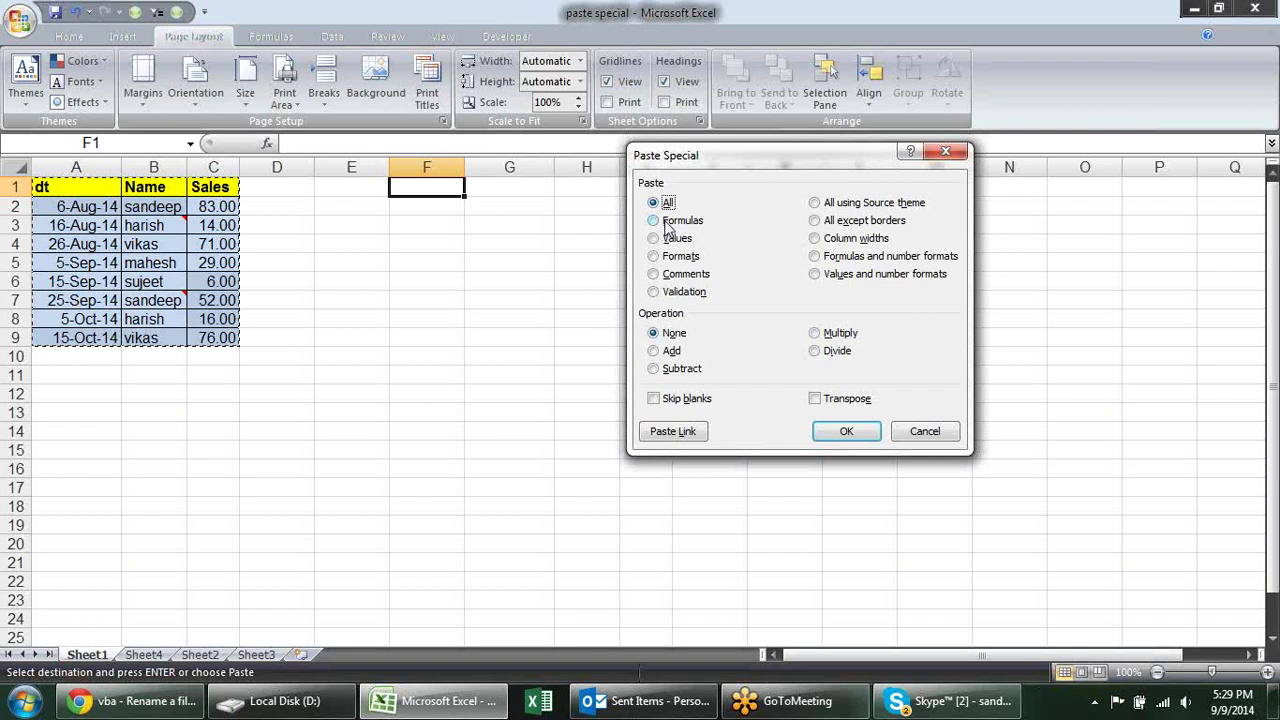
pyautogui.click(666, 224)
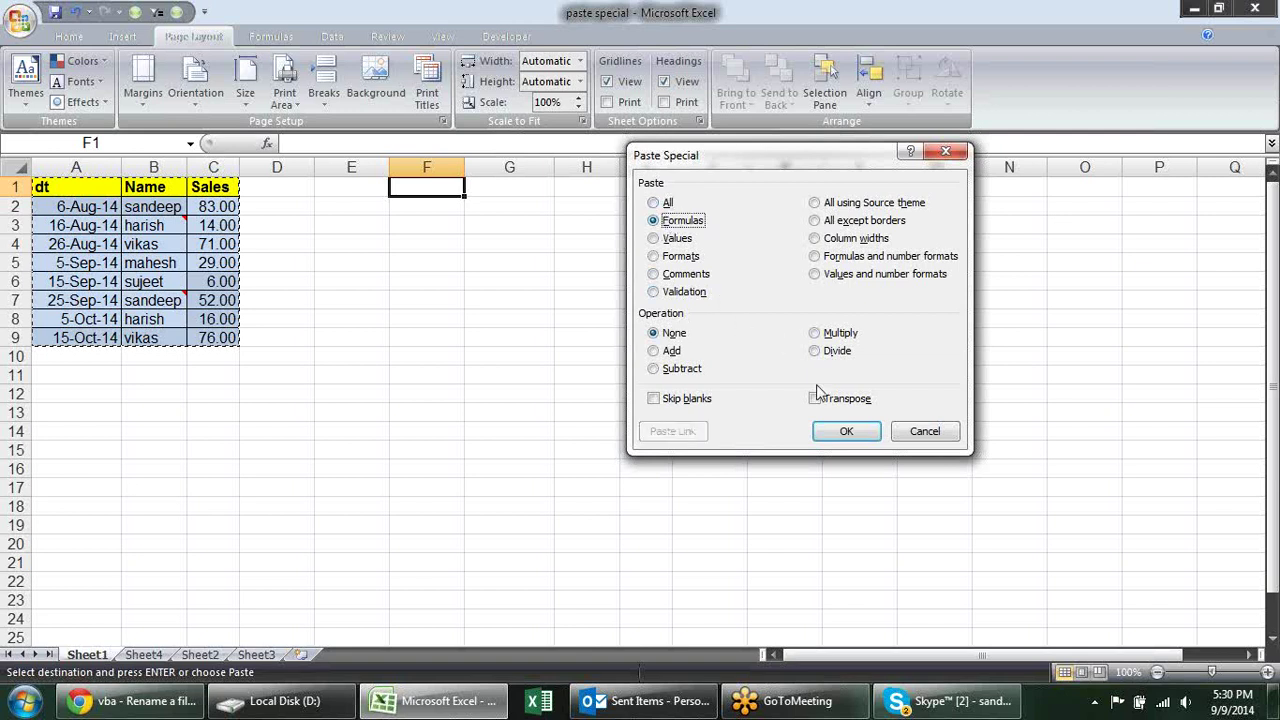
pyautogui.click(847, 431)
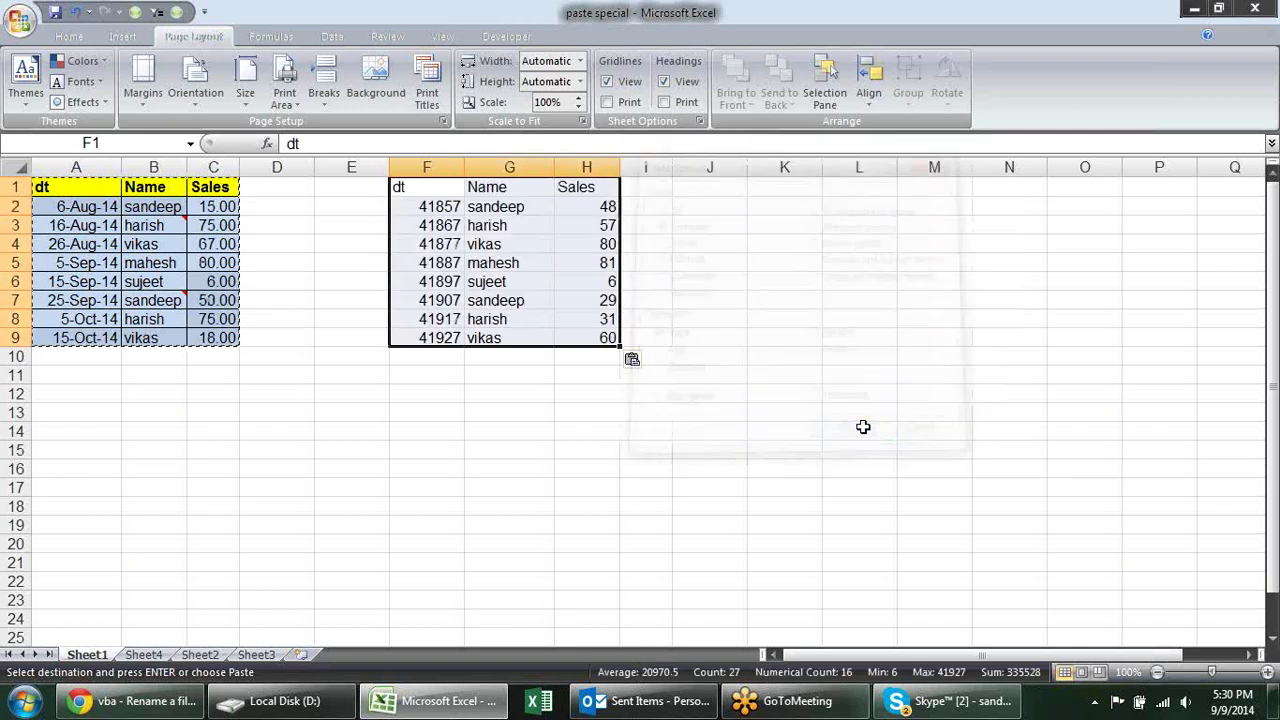
# Check the formulas behind the pasted Sales values in column H and undo the formulas paste.
pyautogui.click(577, 211)
pyautogui.moveTo(576, 253); pyautogui.dragTo(566, 247)
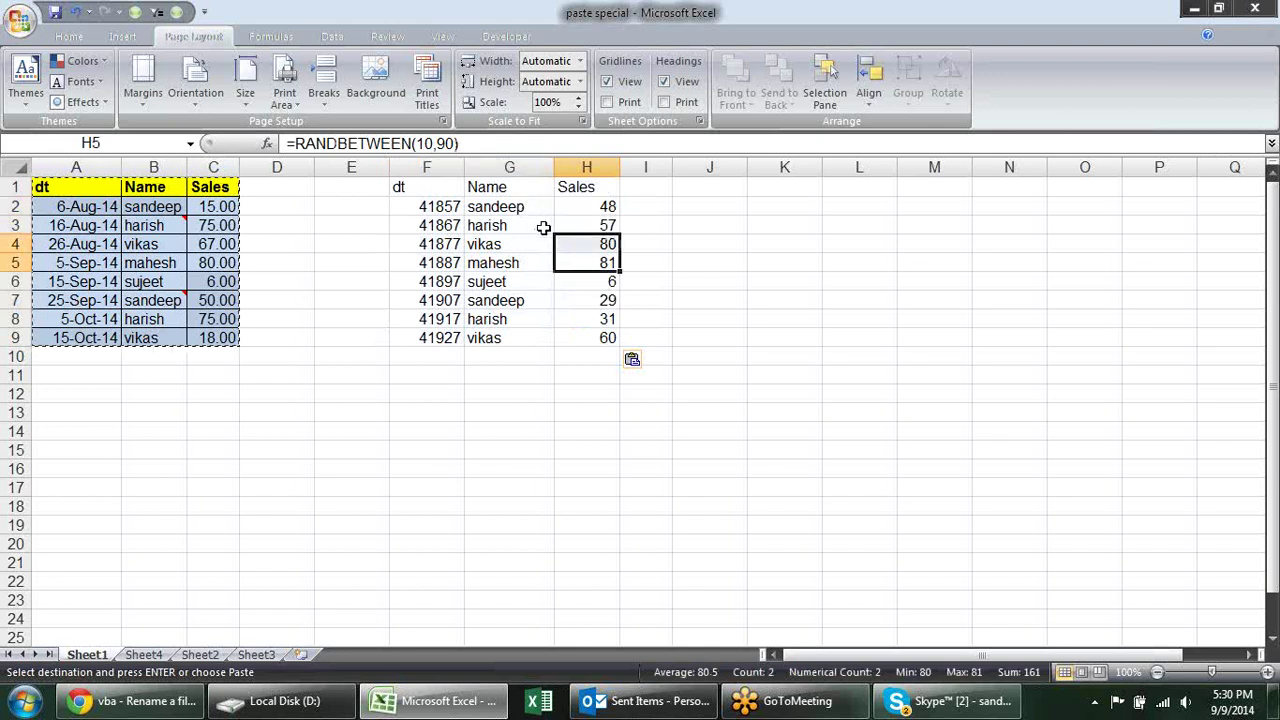
pyautogui.click(583, 225)
pyautogui.click(580, 206)
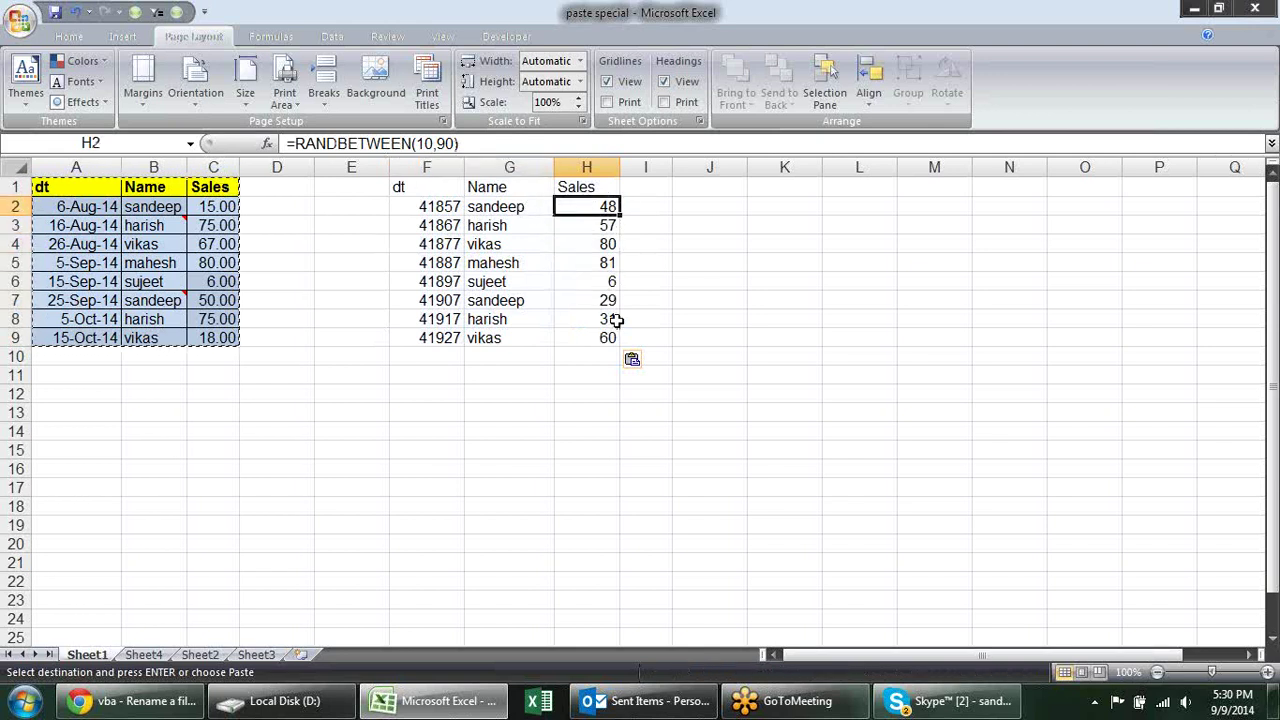
pyautogui.hotkey('ctrl', 'z')
# Paste only the formats of the copied table at F1 with Paste Special and undo that paste.
pyautogui.click(405, 188)
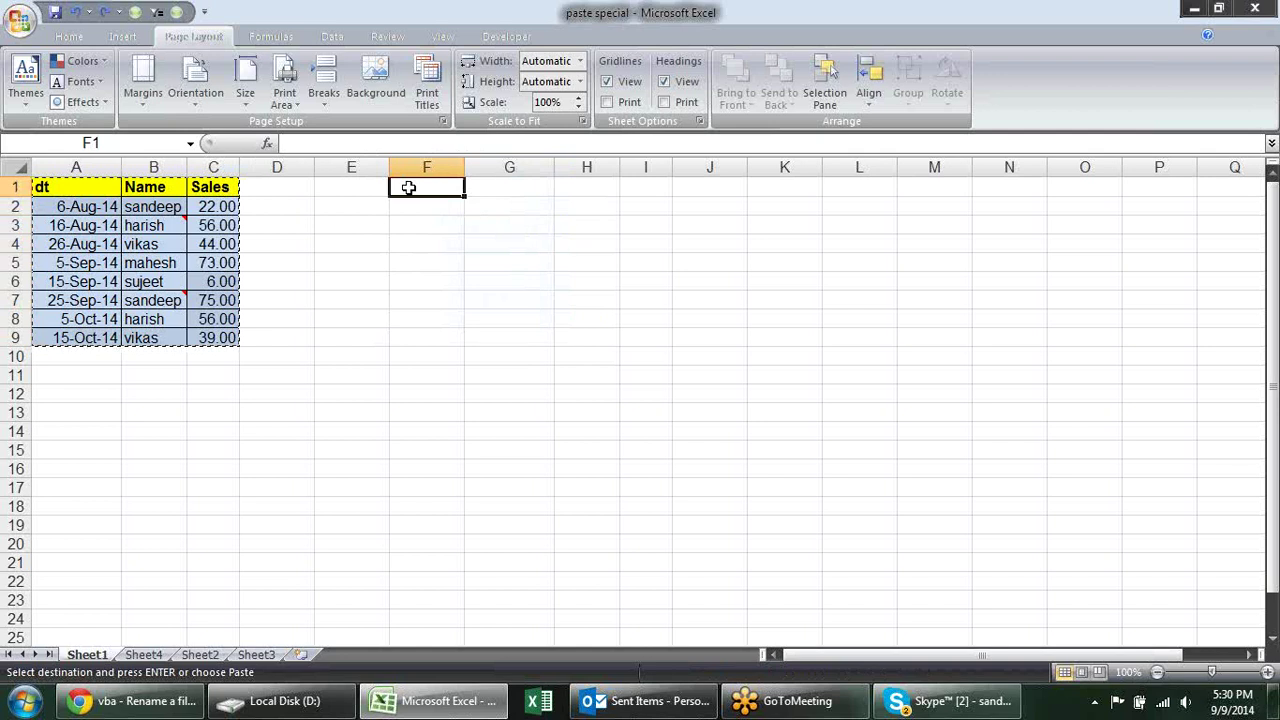
pyautogui.rightClick(405, 188)
pyautogui.click(470, 262)
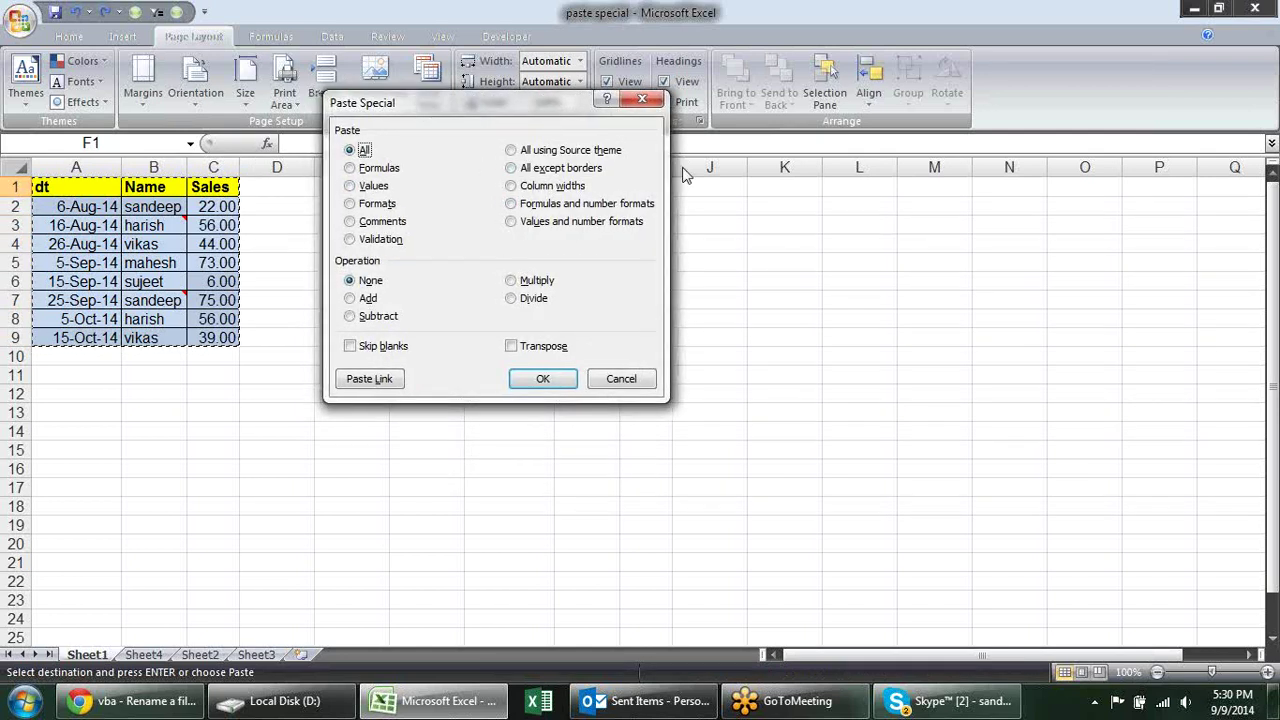
pyautogui.moveTo(416, 112); pyautogui.dragTo(859, 167)
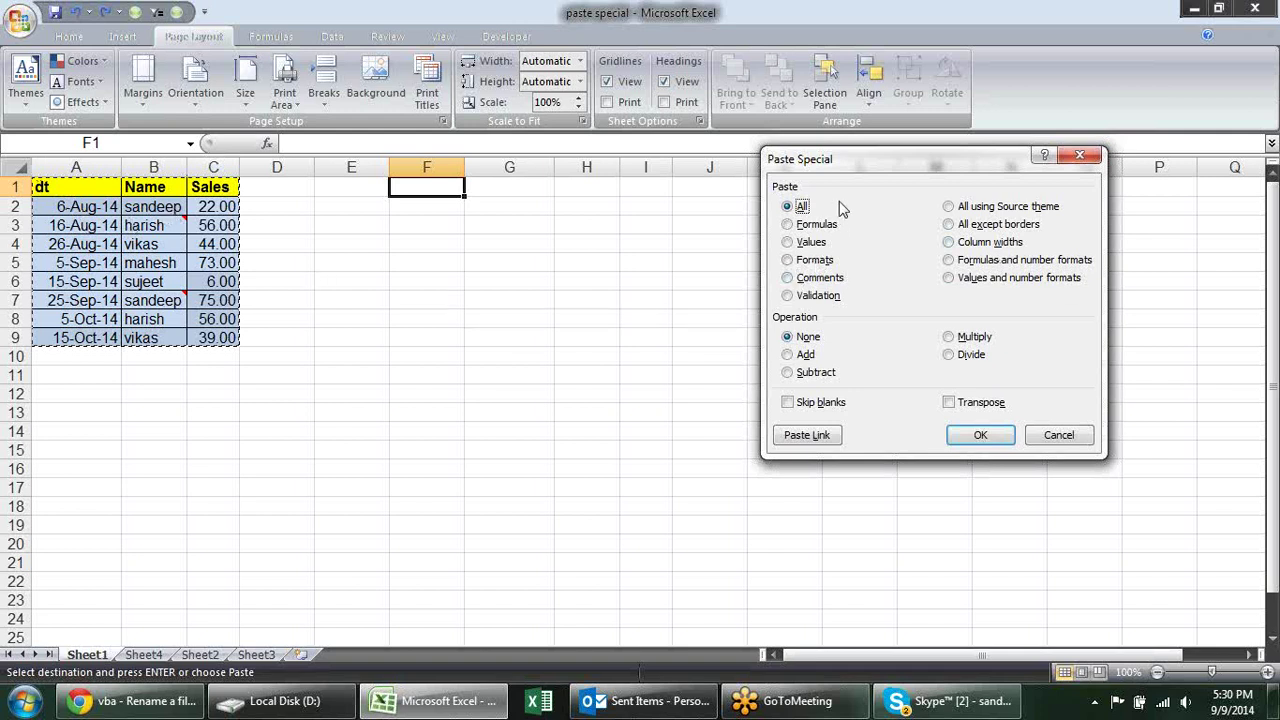
pyautogui.moveTo(828, 170); pyautogui.dragTo(752, 176)
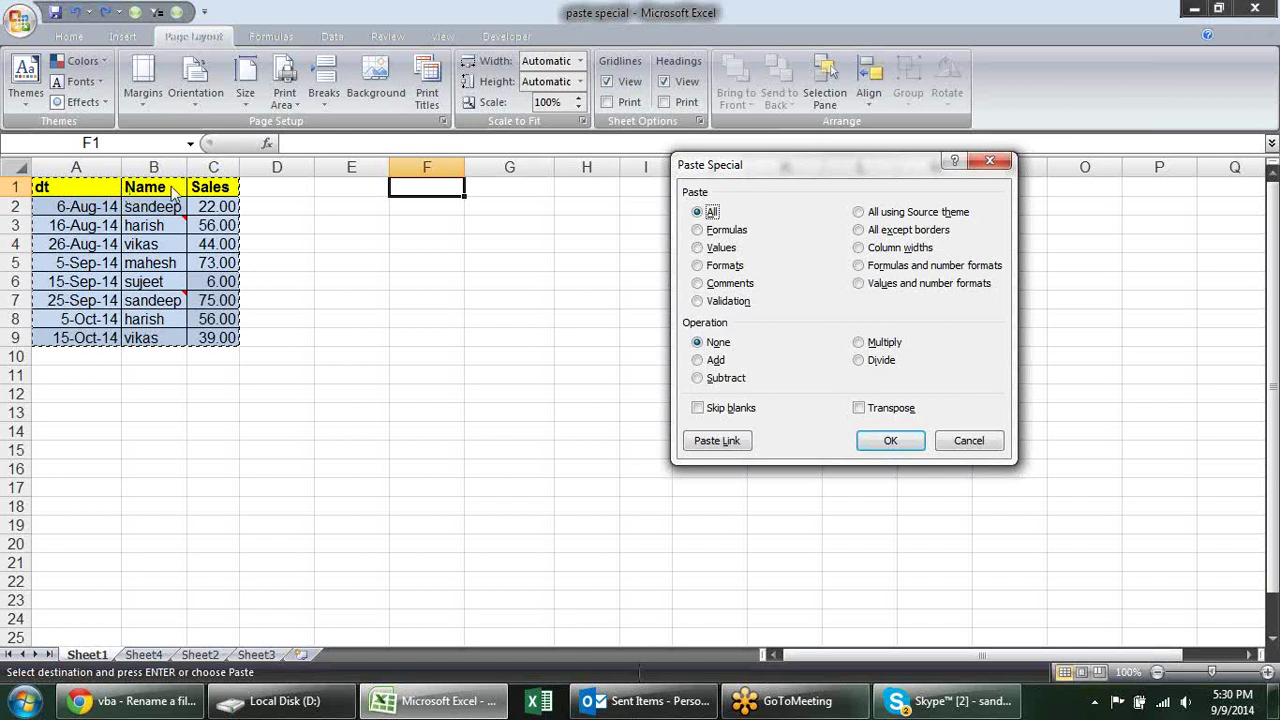
pyautogui.click(697, 266)
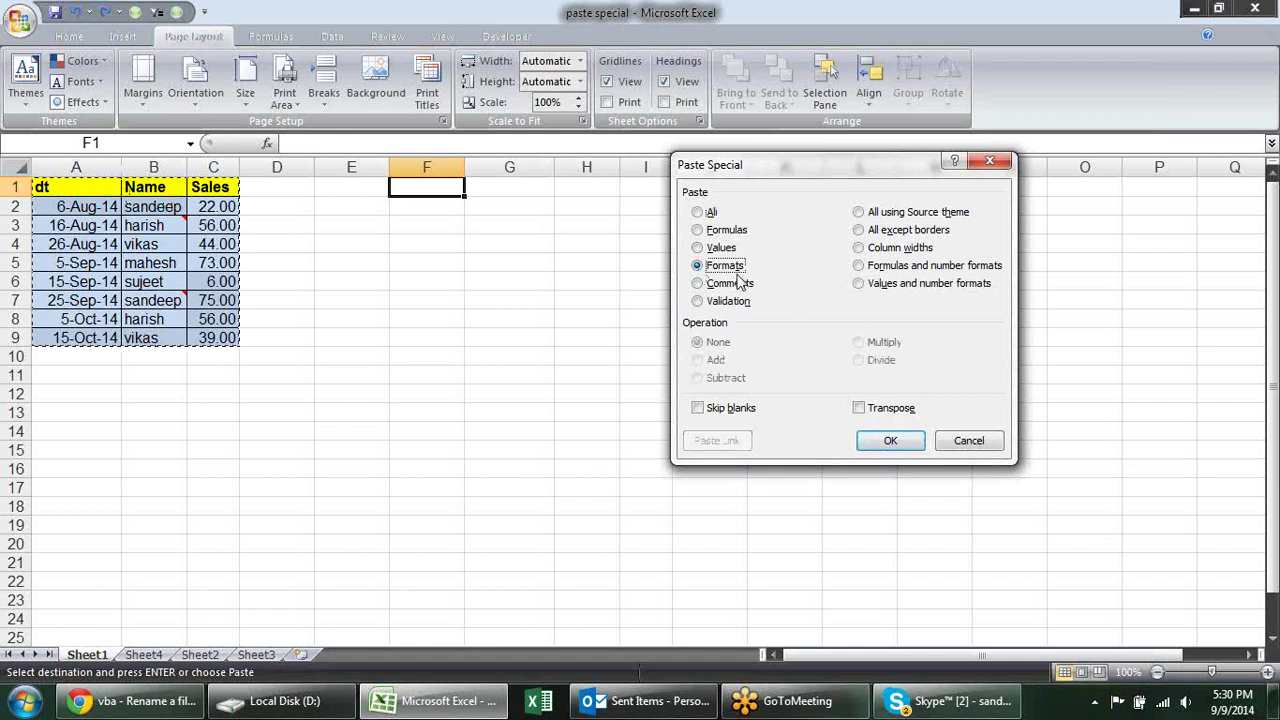
pyautogui.click(890, 440)
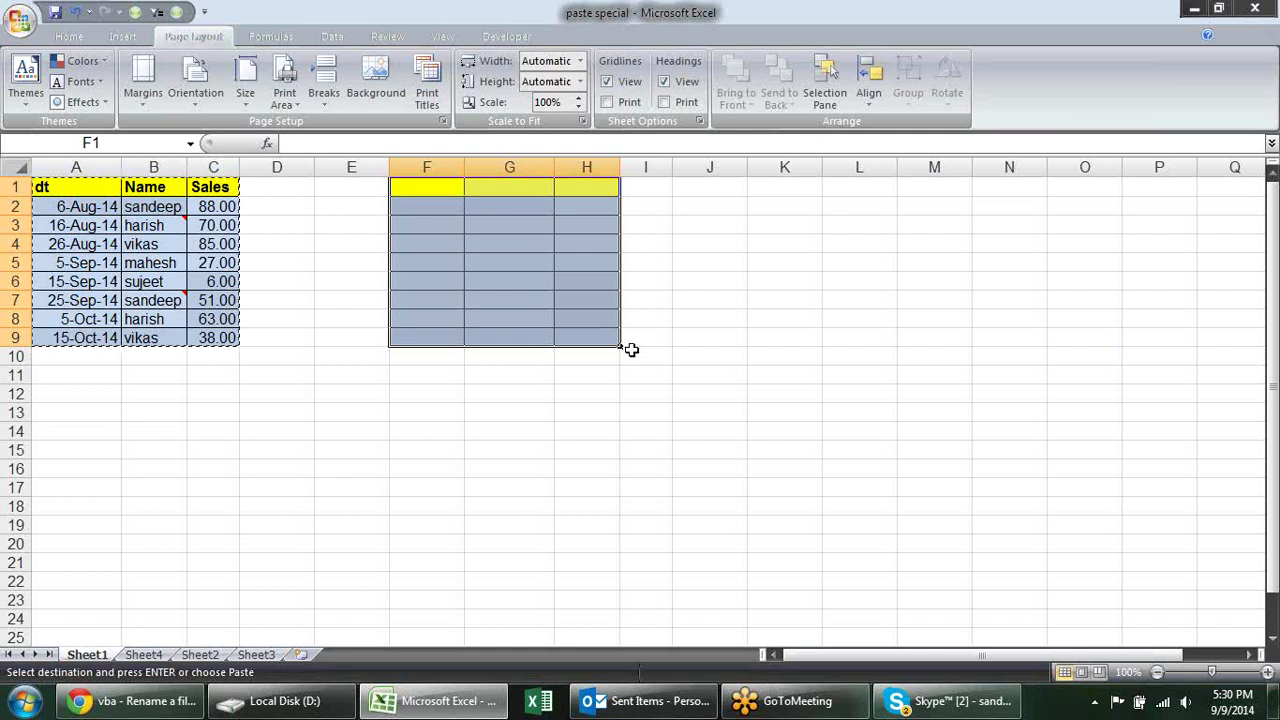
pyautogui.hotkey('ctrl', 'z')
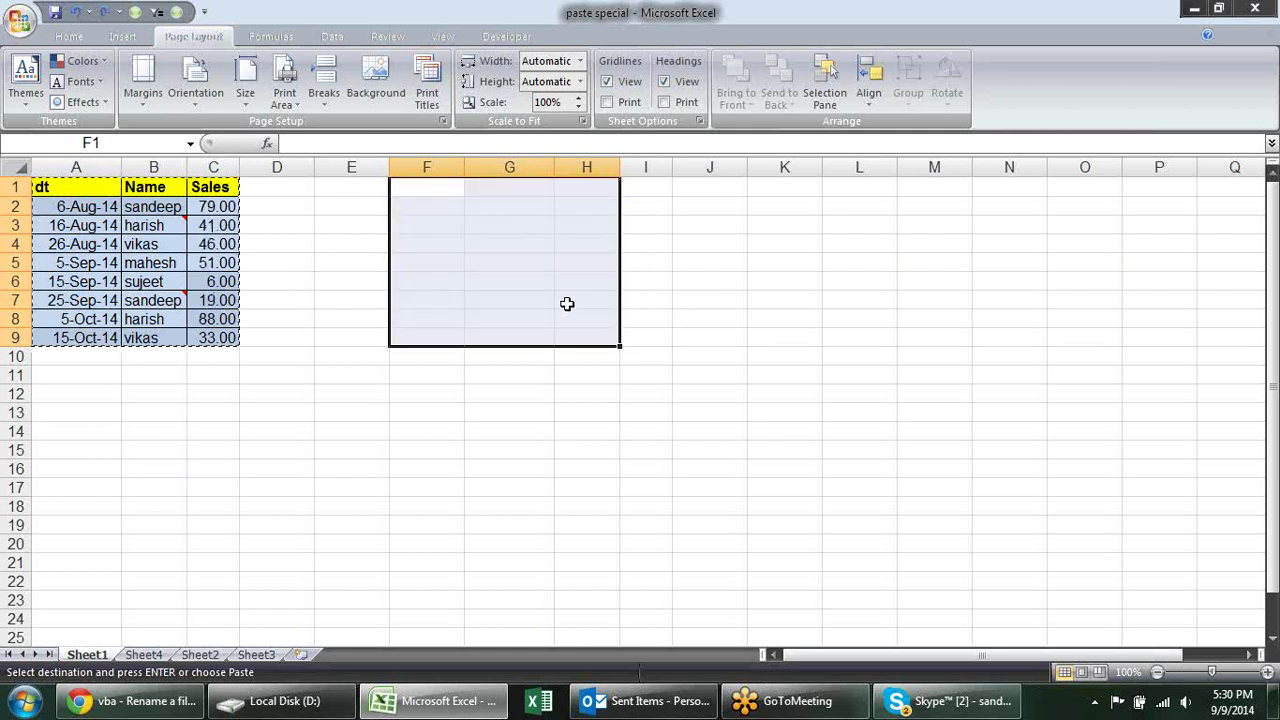
# Paste only the values of the copied table A1:C9 at F1 with Paste Special.
pyautogui.click(494, 374)
pyautogui.click(431, 186)
pyautogui.press('alt')
pyautogui.press('e')
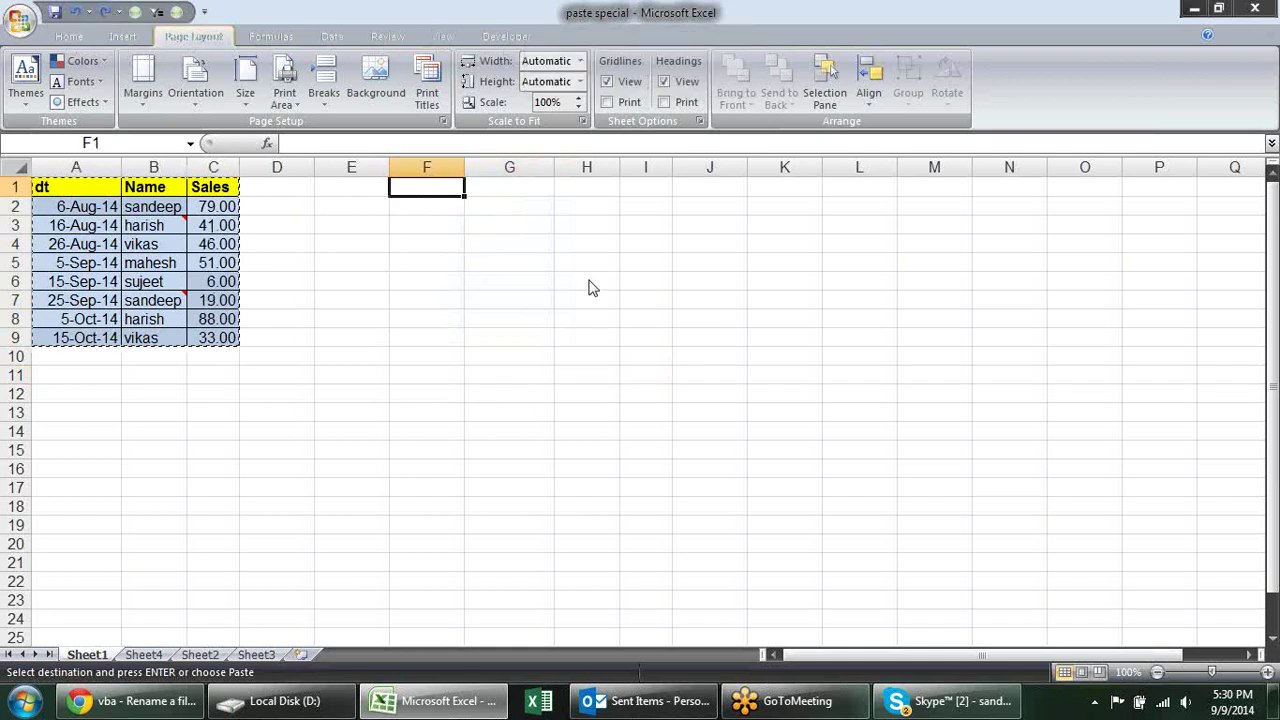
pyautogui.press('s')
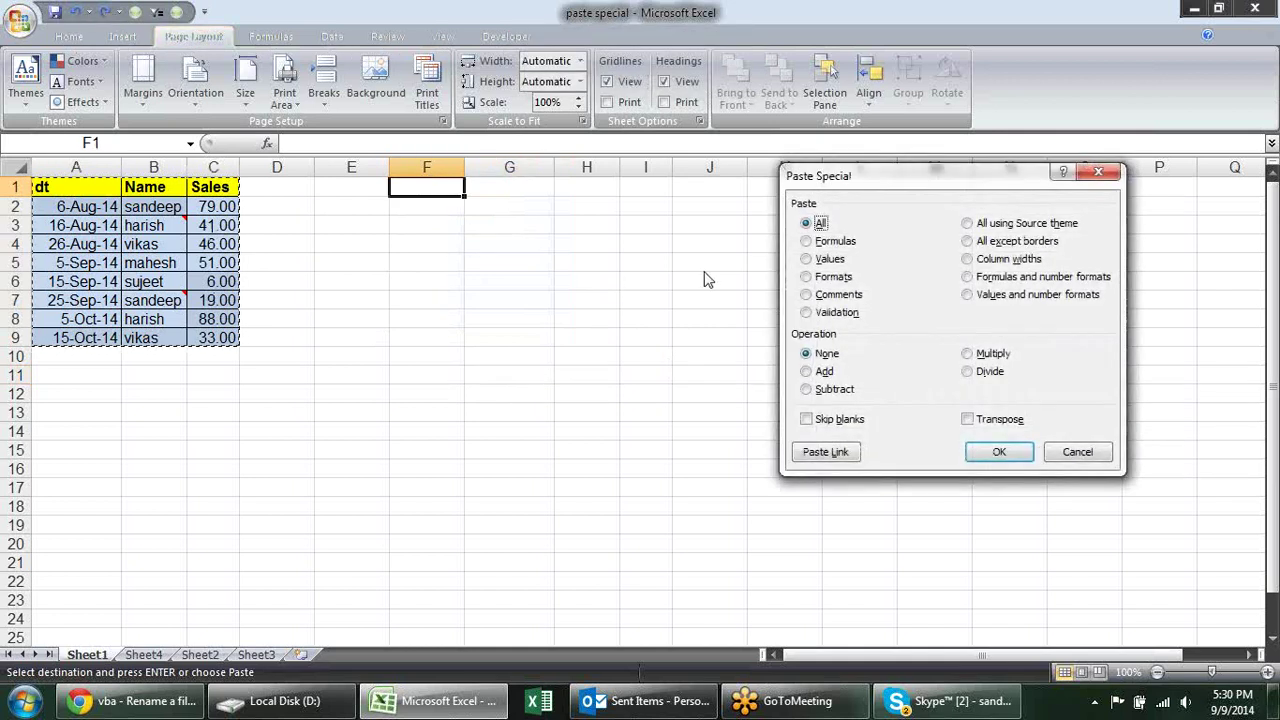
pyautogui.click(830, 260)
pyautogui.click(998, 451)
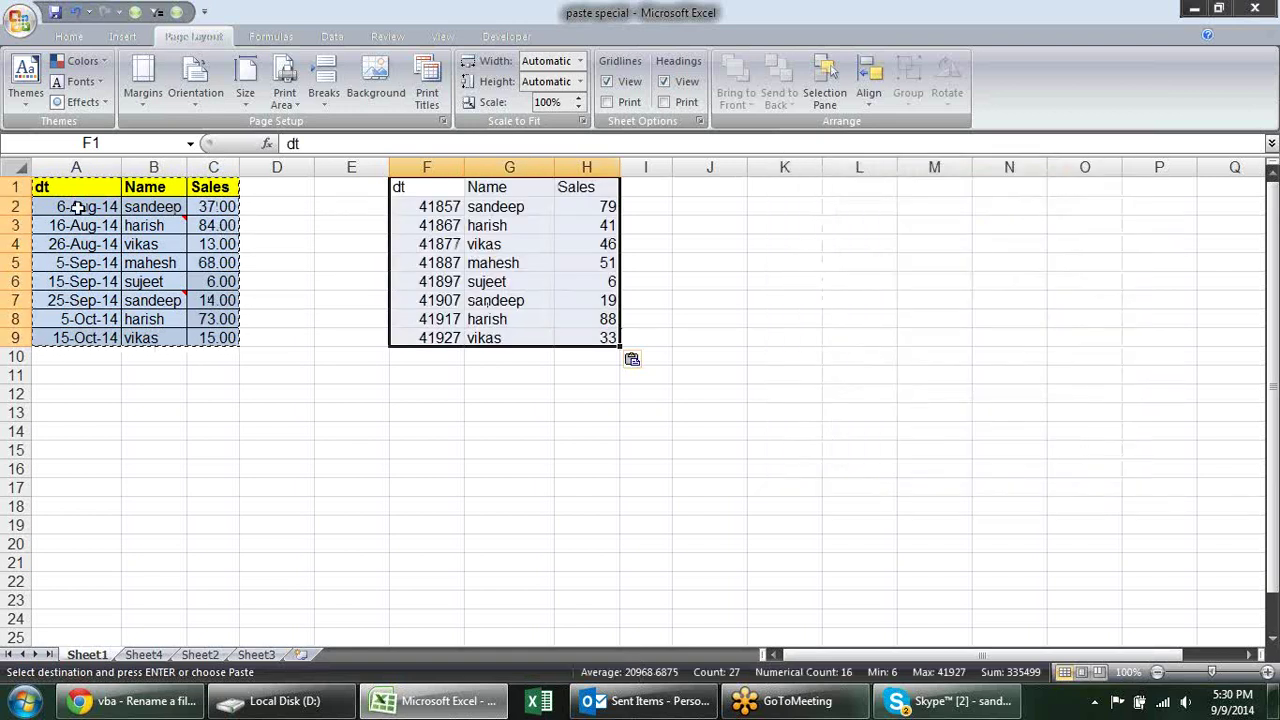
# Apply only the formats of the copied table to the pasted values at F1 with Paste Special.
pyautogui.rightClick(438, 192)
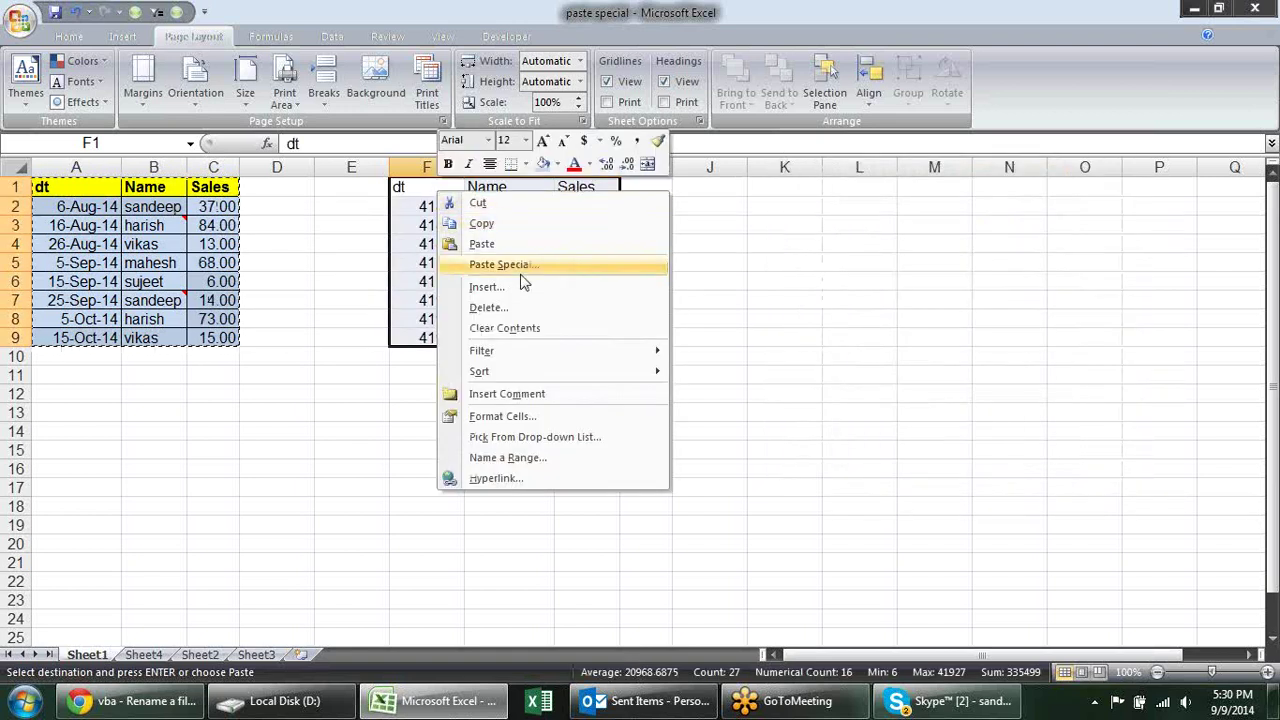
pyautogui.click(520, 266)
pyautogui.click(373, 212)
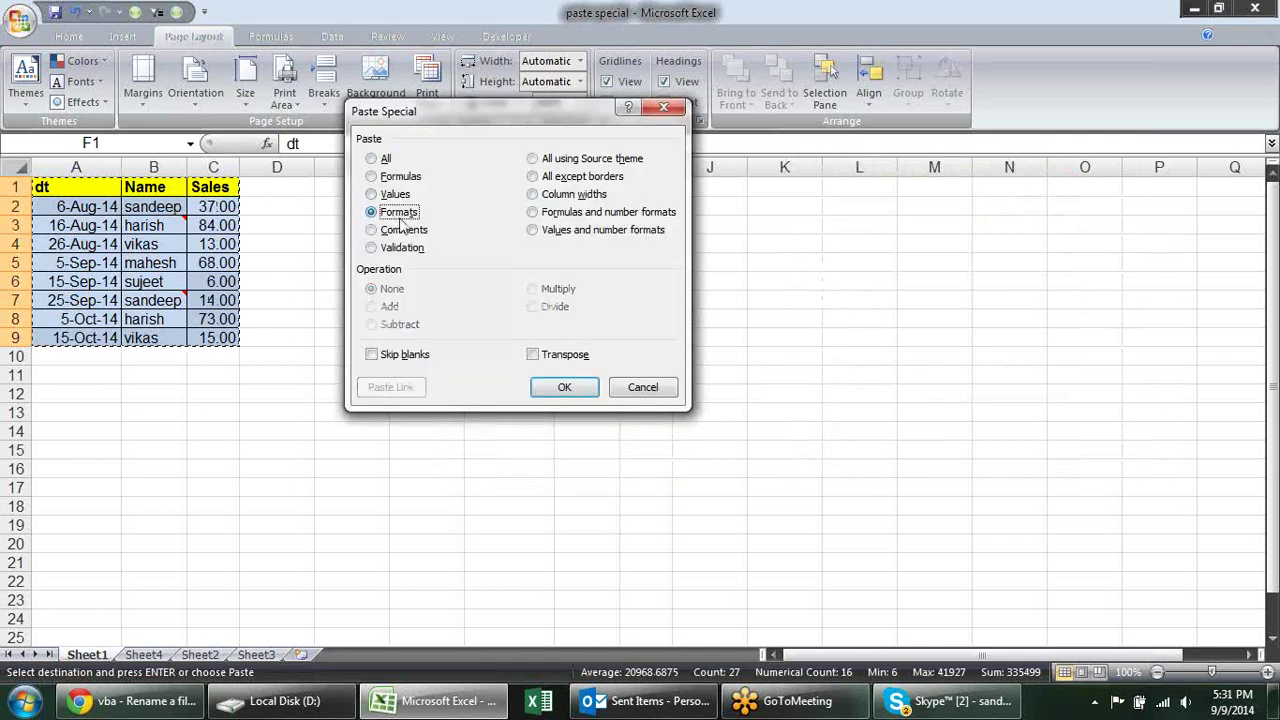
pyautogui.click(590, 385)
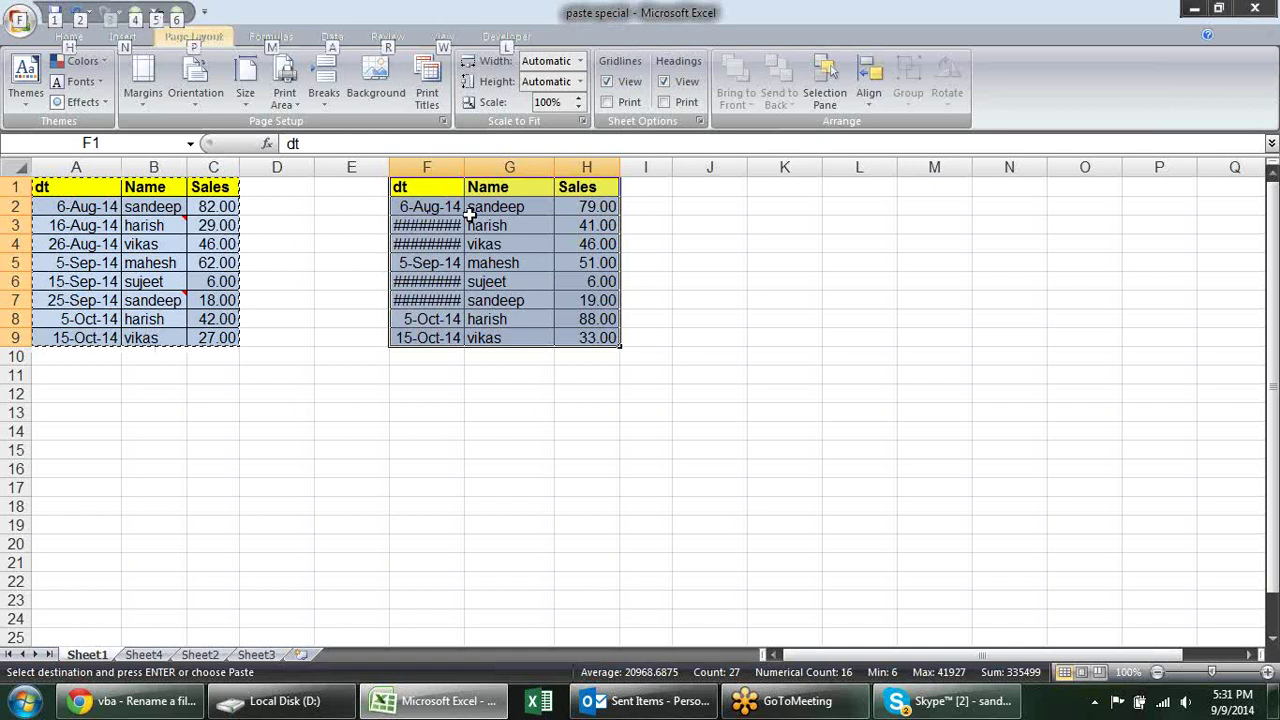
# Apply the source table's column widths to the pasted table at F1 with Paste Special.
pyautogui.hotkey('ctrl', 'alt', 'v')
pyautogui.click(966, 258)
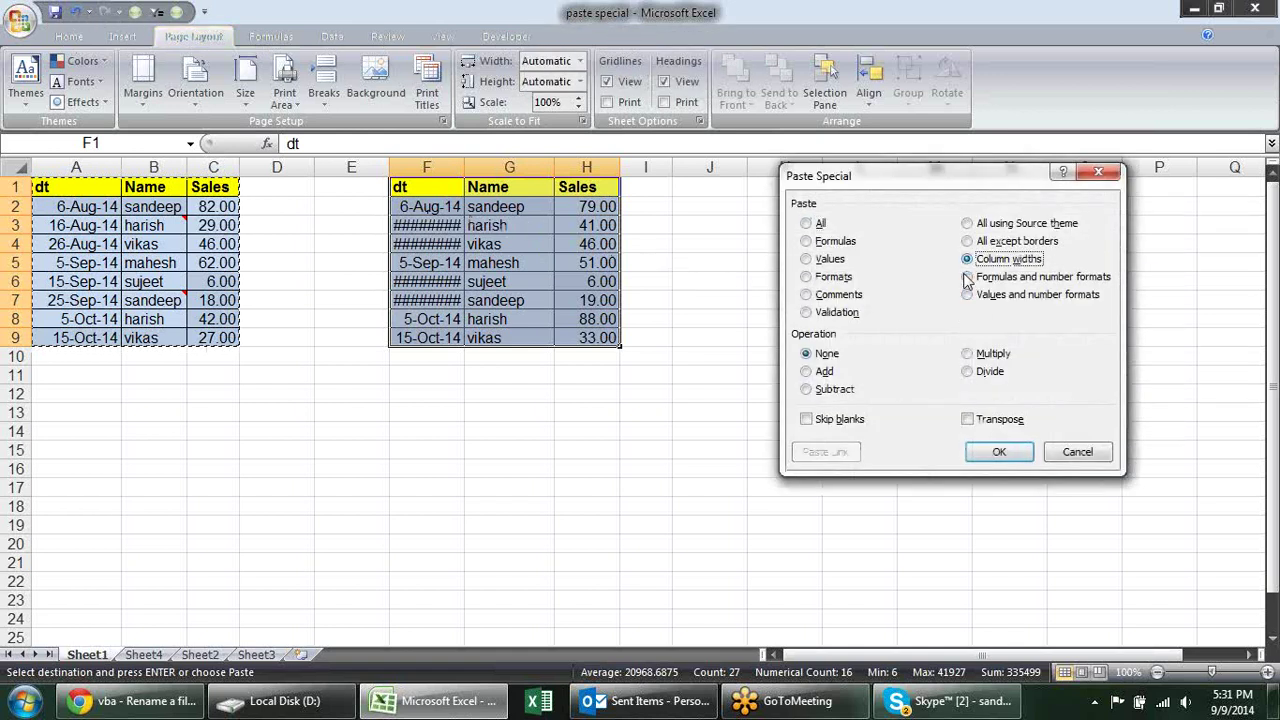
pyautogui.click(999, 452)
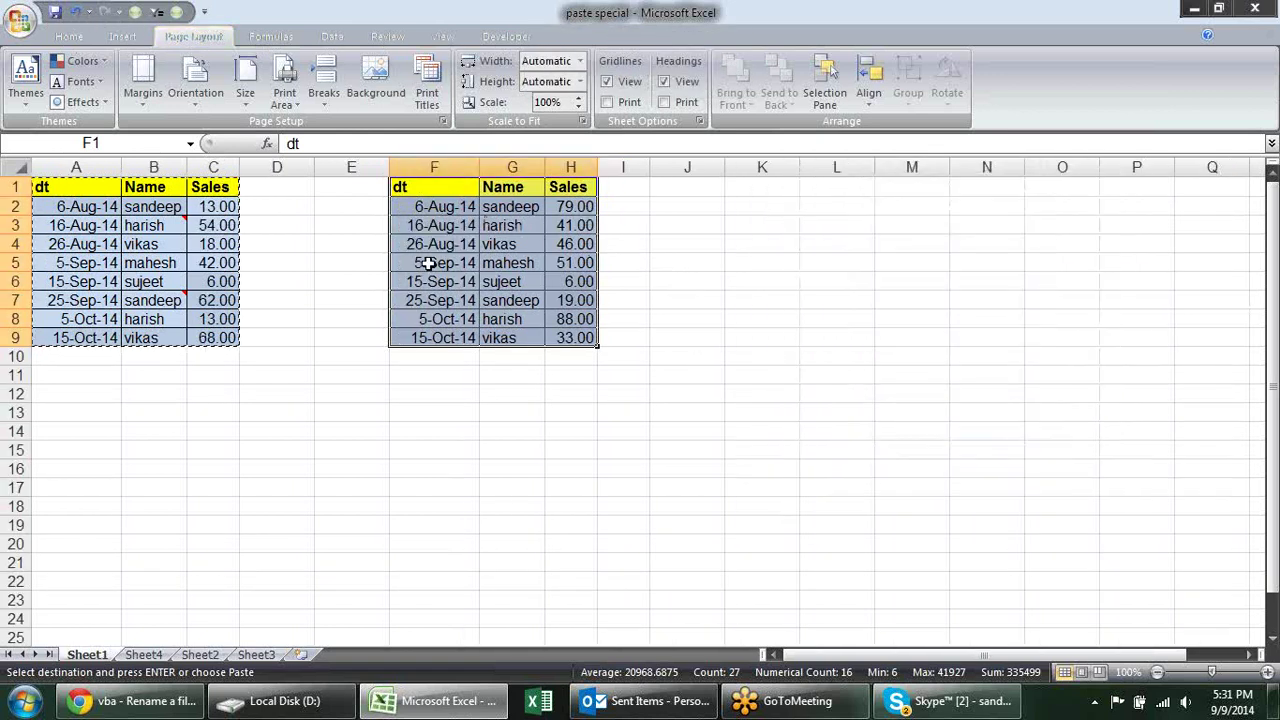
# Check whether the pasted Sales cells in column H contain fixed values or formulas.
pyautogui.click(655, 260)
pyautogui.click(570, 244)
pyautogui.click(578, 207)
pyautogui.click(578, 244)
pyautogui.click(560, 318)
pyautogui.click(576, 280)
pyautogui.click(570, 228)
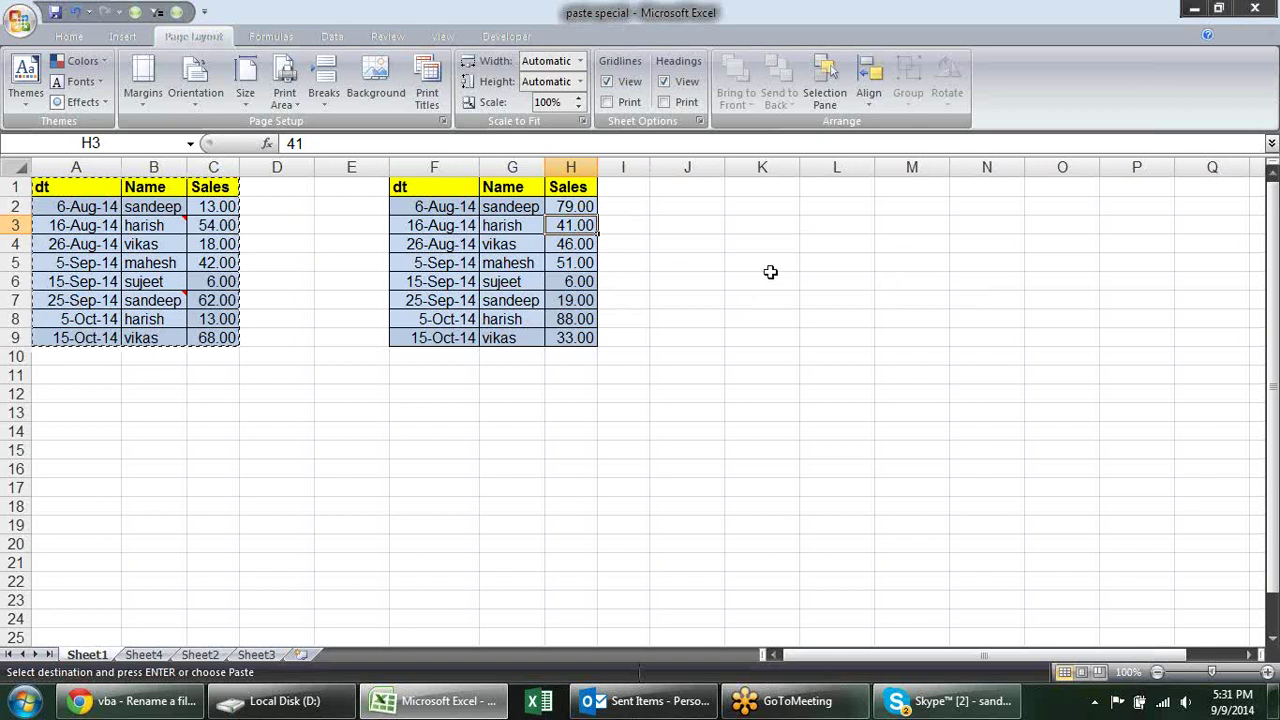
pyautogui.click(690, 185)
pyautogui.hotkey('ctrl', 'alt', 'v')
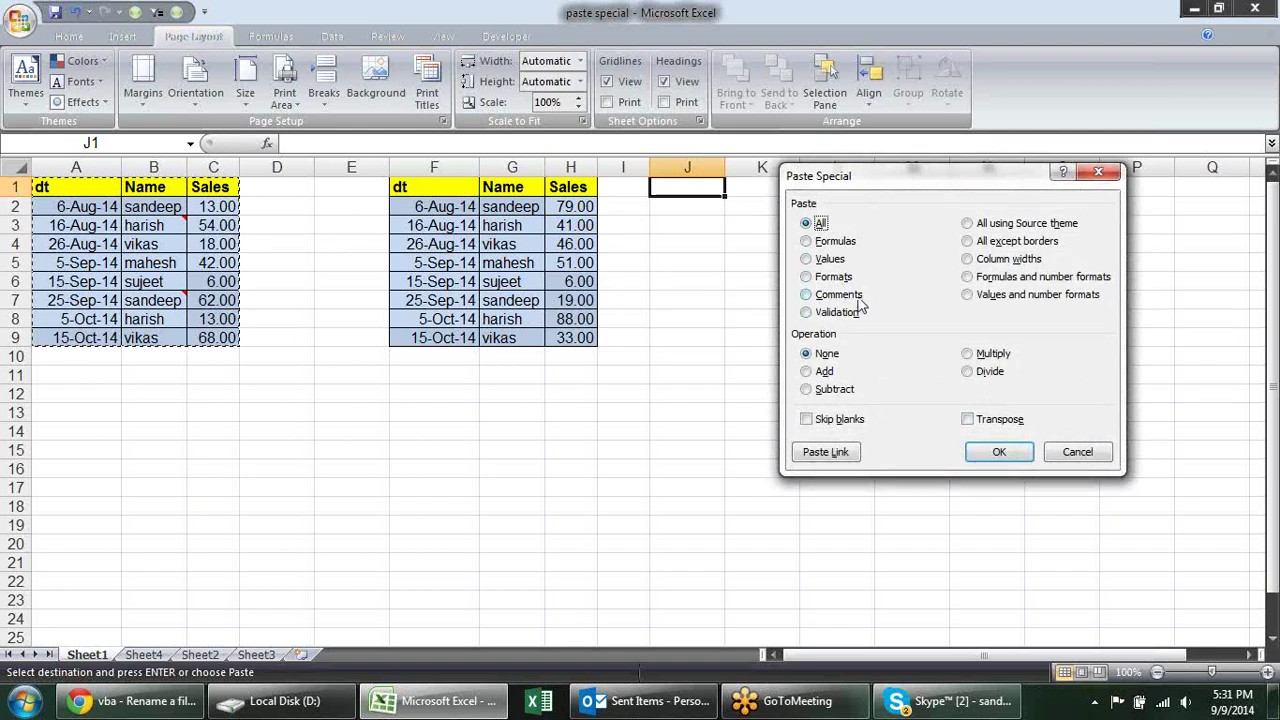
pyautogui.press('Escape')
pyautogui.press('Escape')
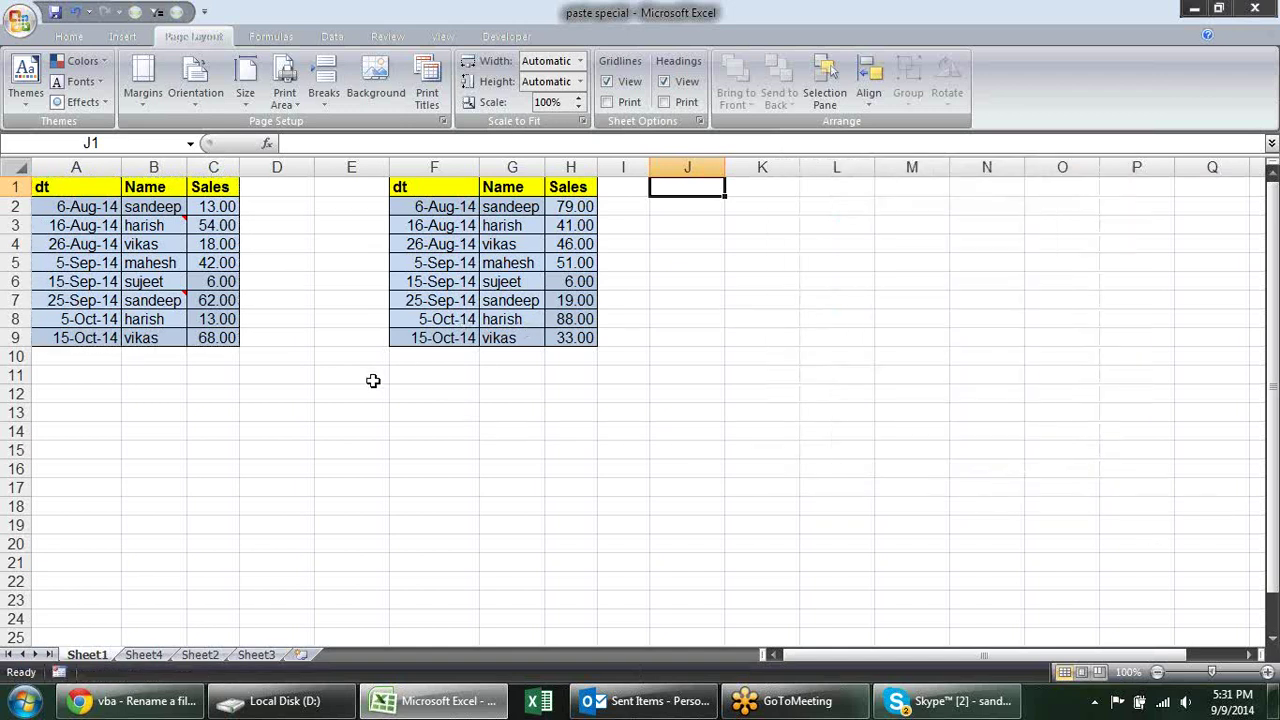
# View the comments attached to the Name cells B3 and B7 in the source table.
pyautogui.click(372, 378)
pyautogui.moveTo(180, 216)
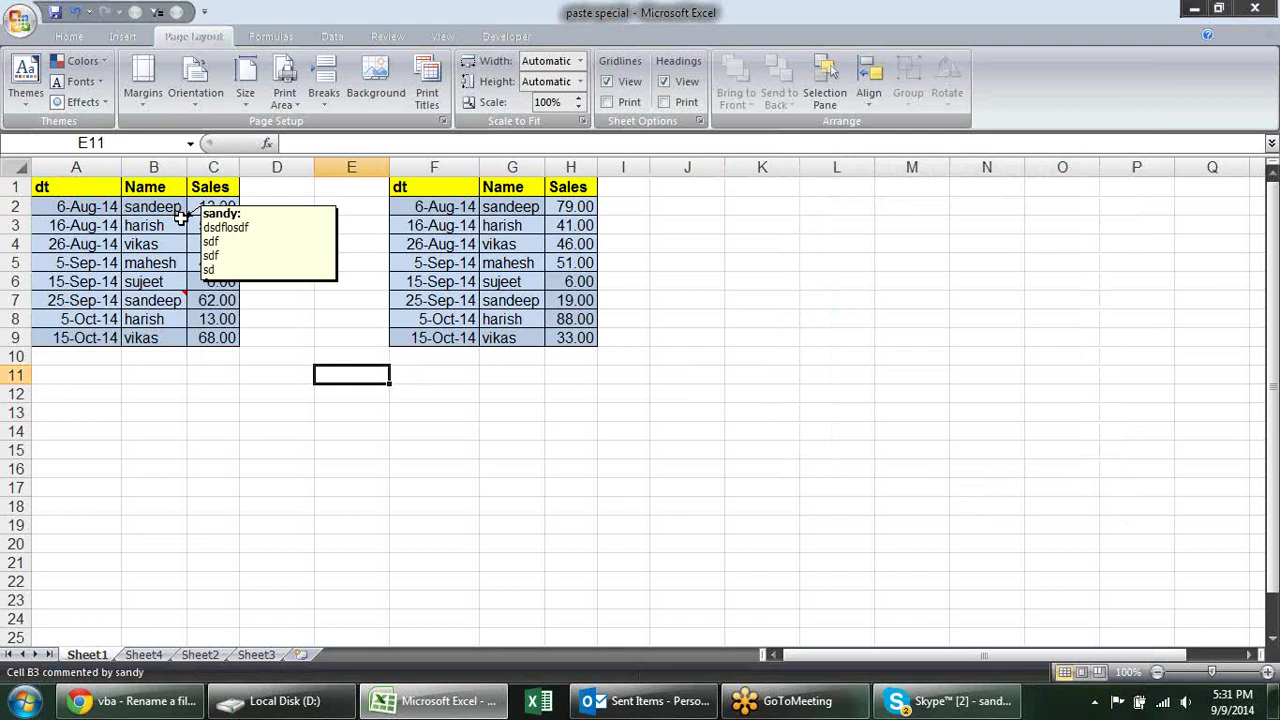
pyautogui.moveTo(186, 296)
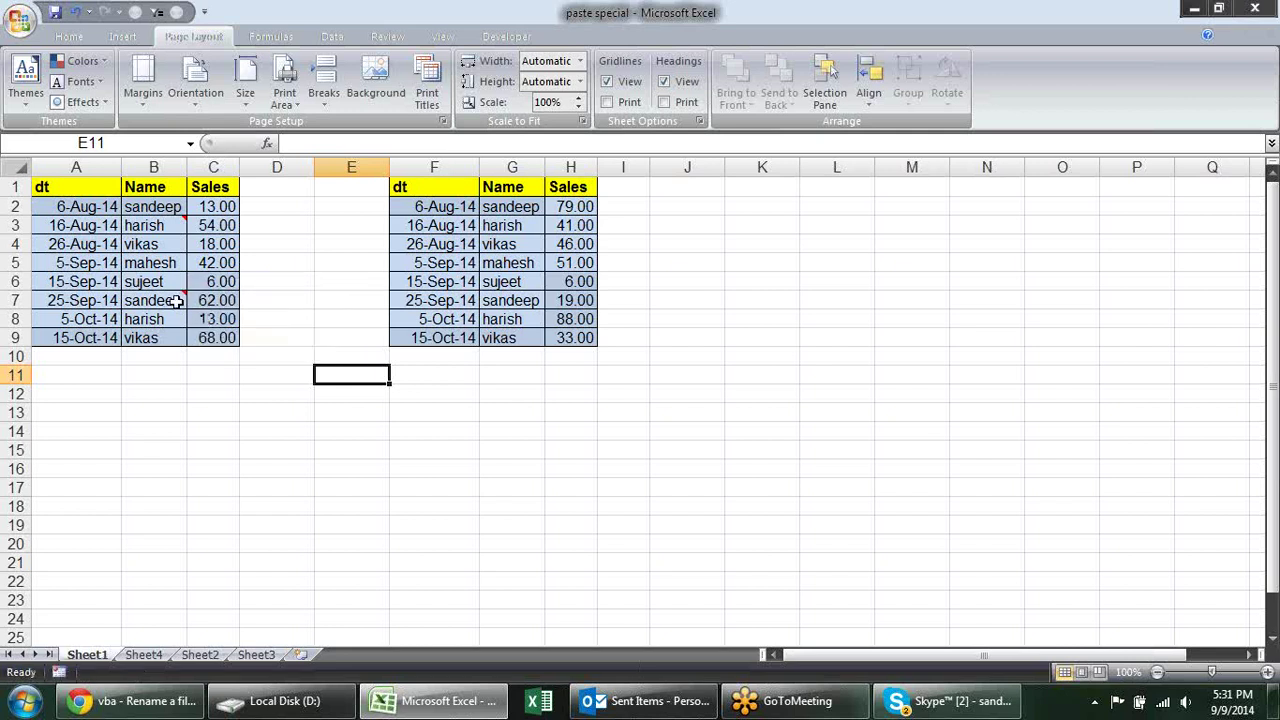
pyautogui.click(176, 301)
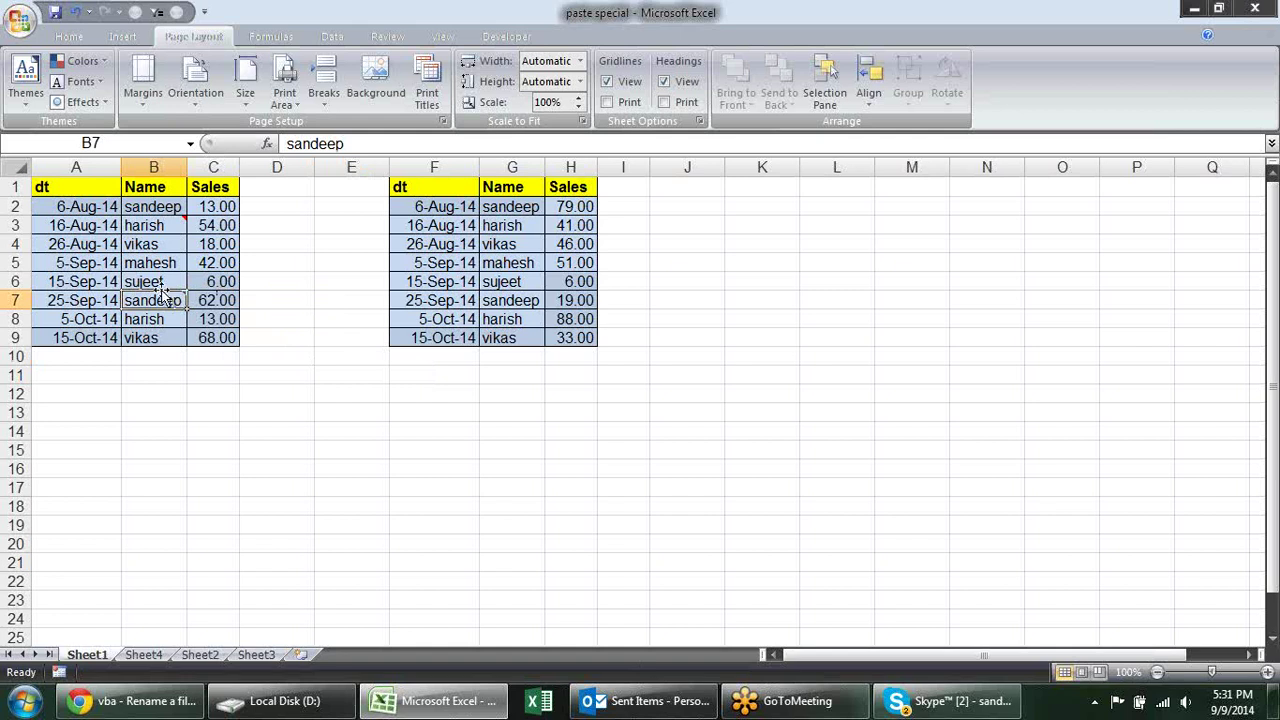
pyautogui.click(173, 226)
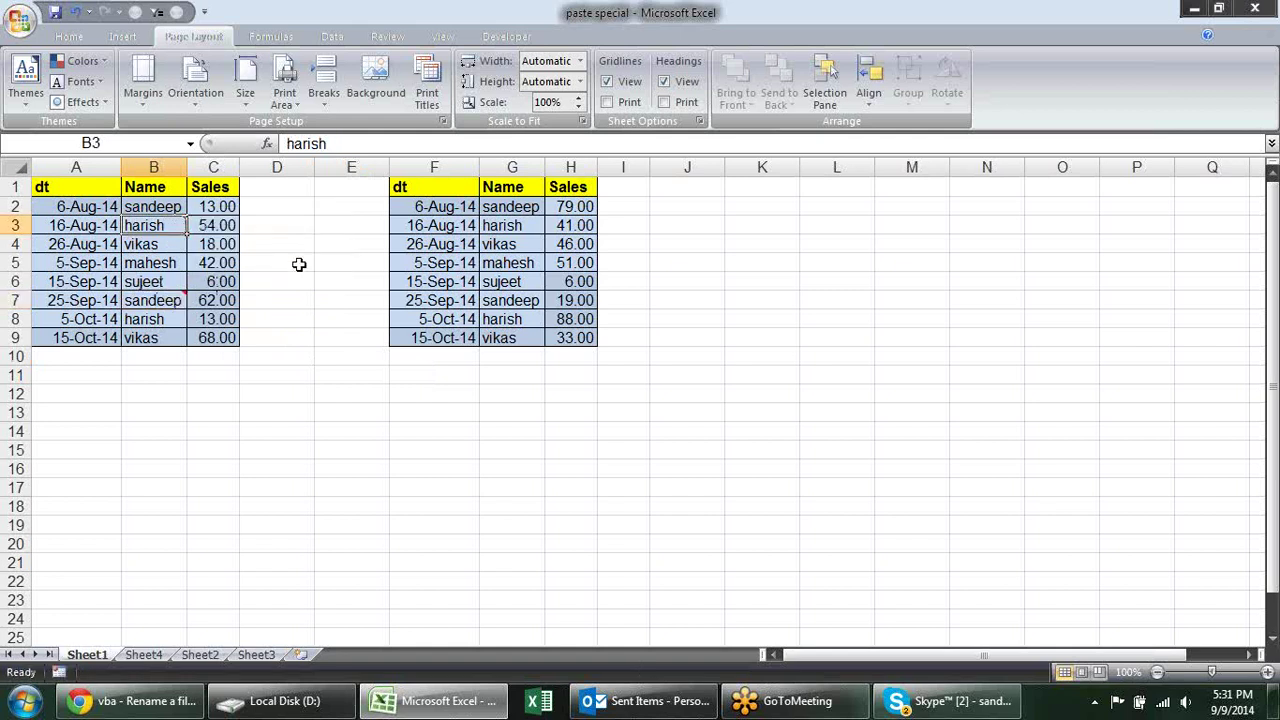
pyautogui.moveTo(178, 226)
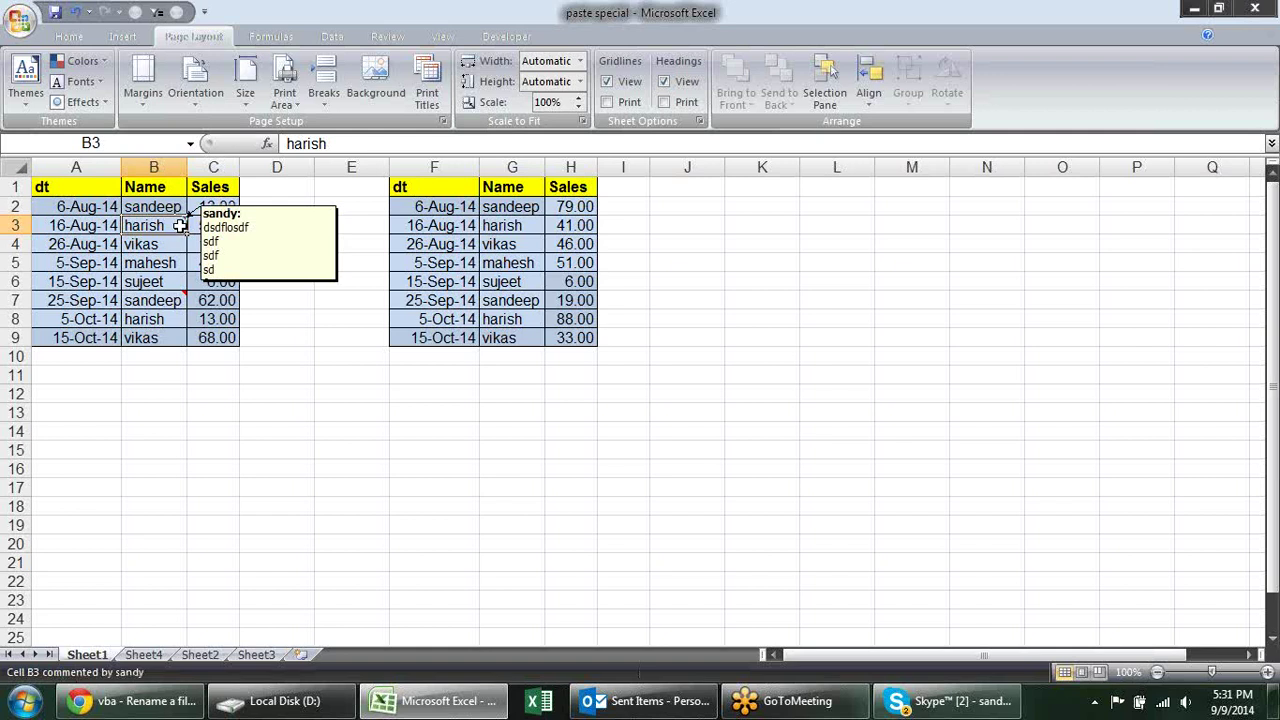
# Copy the Name cells B2:B7 and paste only their comments at J2 with Paste Special.
pyautogui.moveTo(158, 210); pyautogui.dragTo(170, 300)
pyautogui.hotkey('ctrl', 'c')
pyautogui.rightClick(686, 206)
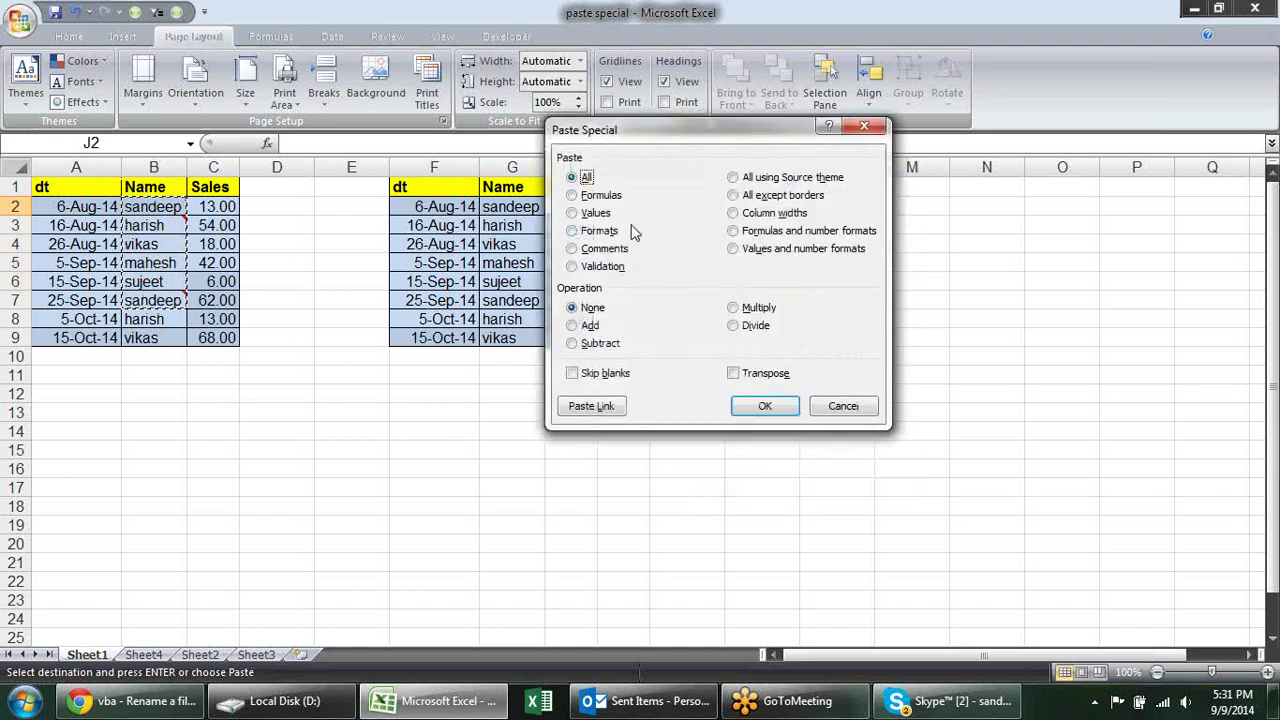
pyautogui.click(605, 250)
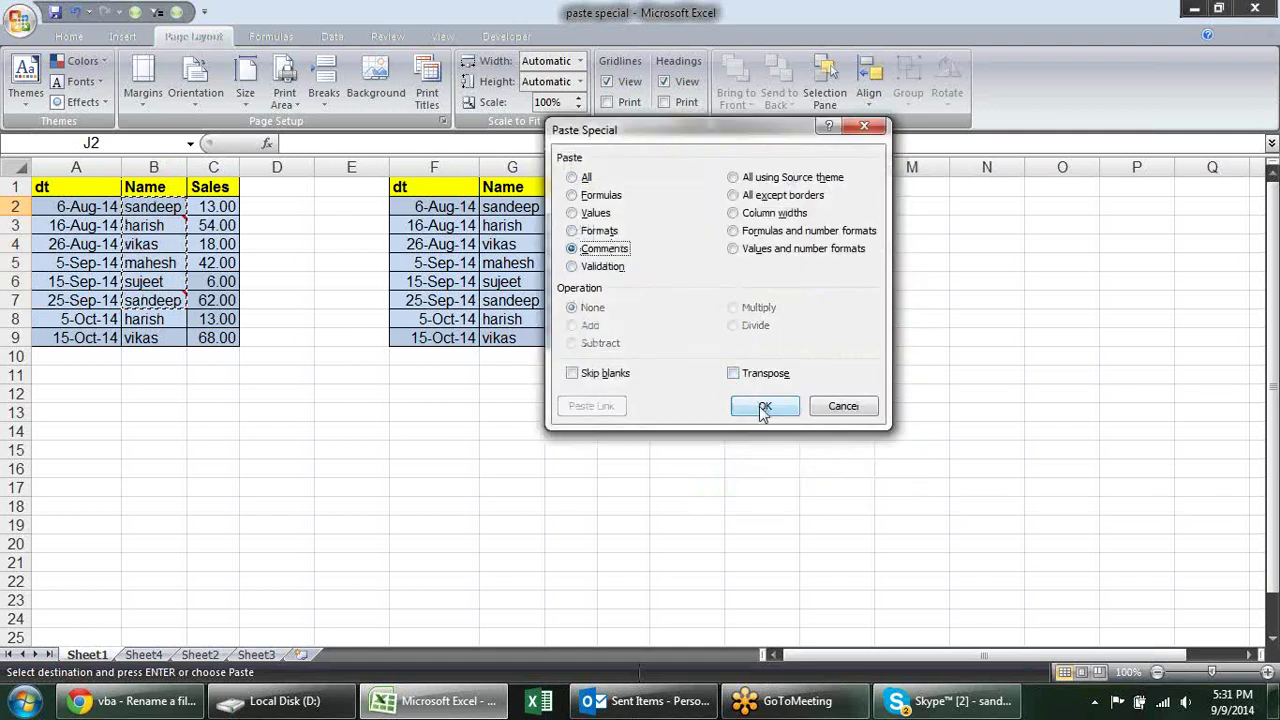
pyautogui.click(764, 407)
pyautogui.click(764, 318)
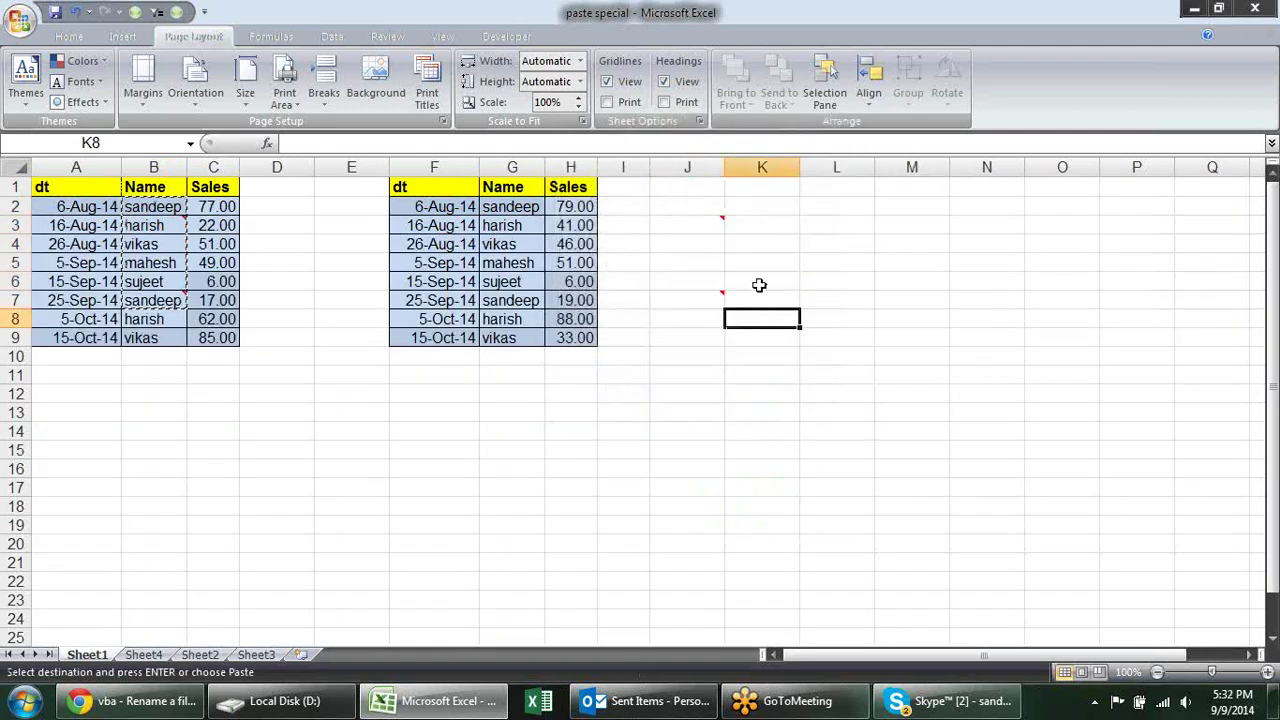
# Check the pasted comments in J3 and J7 and end the copy mode.
pyautogui.click(710, 222)
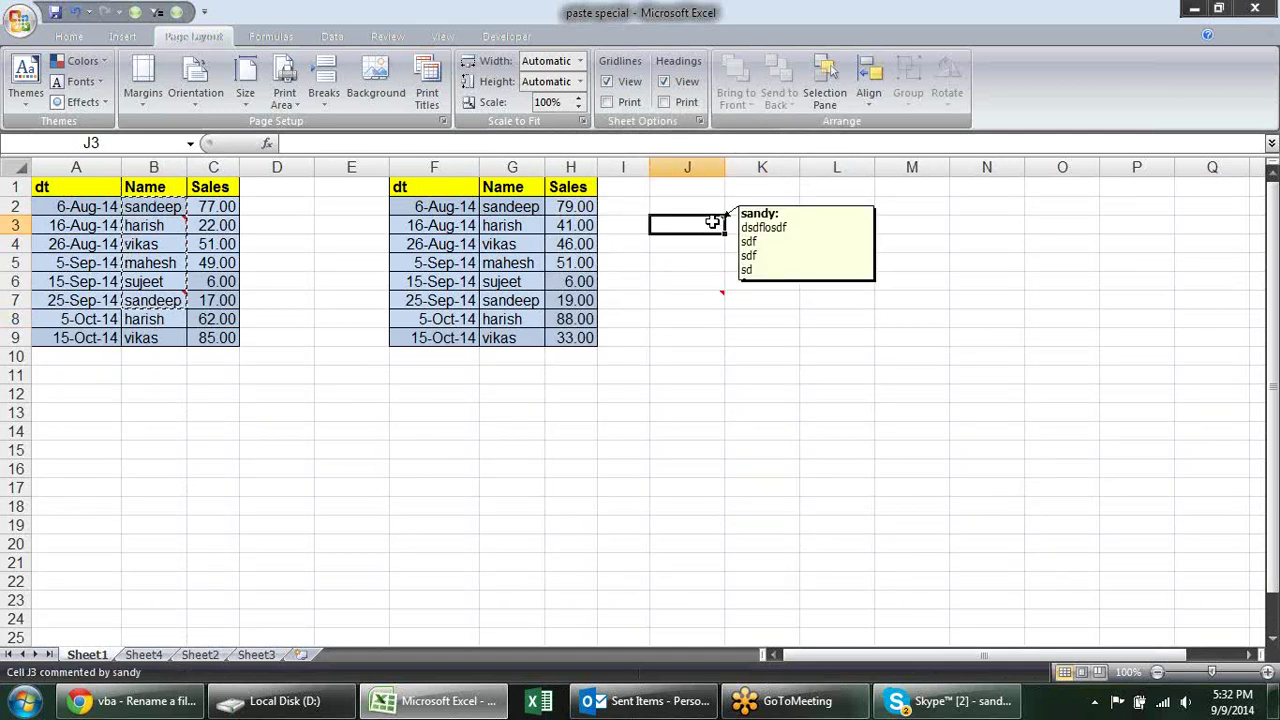
pyautogui.click(697, 297)
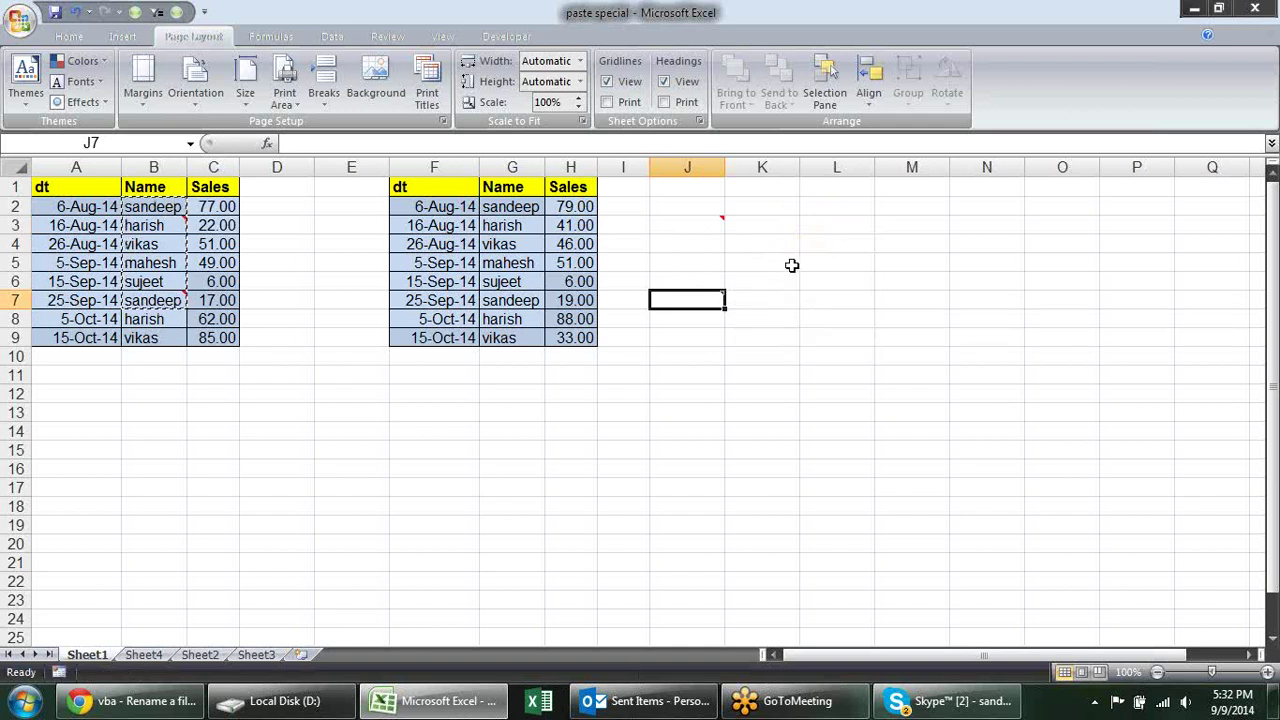
pyautogui.moveTo(762, 375); pyautogui.dragTo(749, 360)
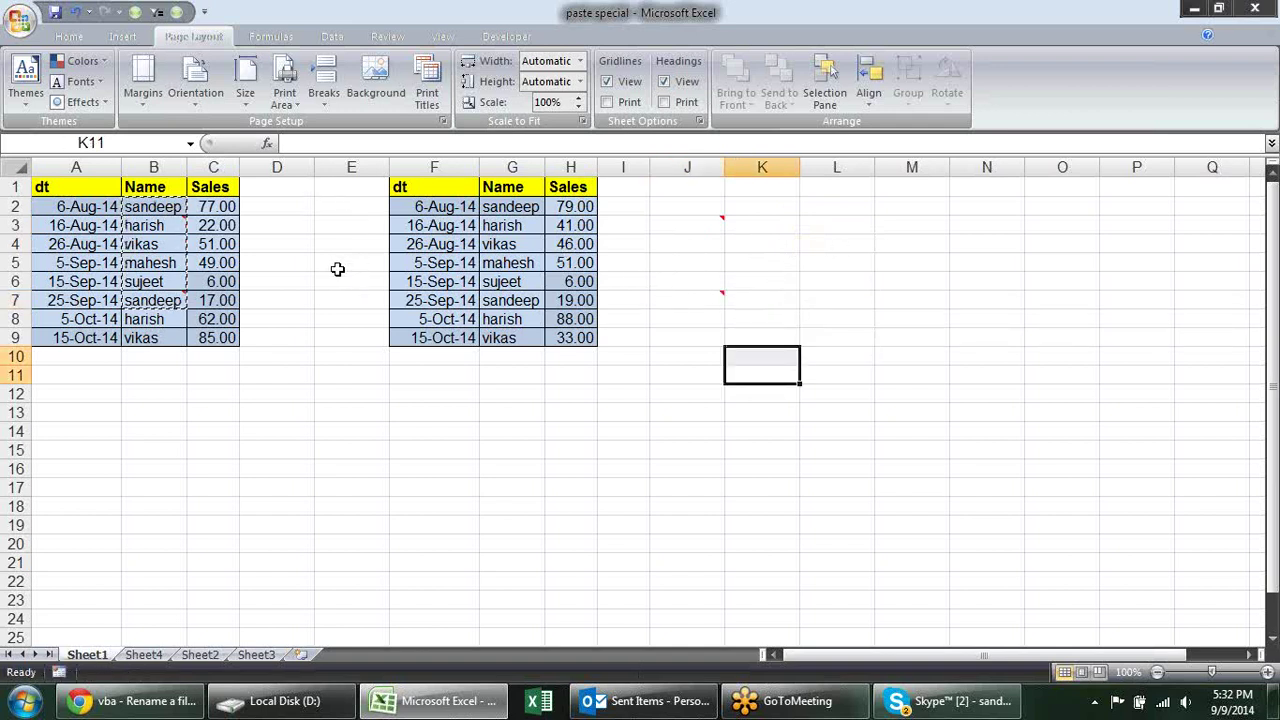
pyautogui.press('Escape')
pyautogui.click(365, 286)
pyautogui.click(320, 307)
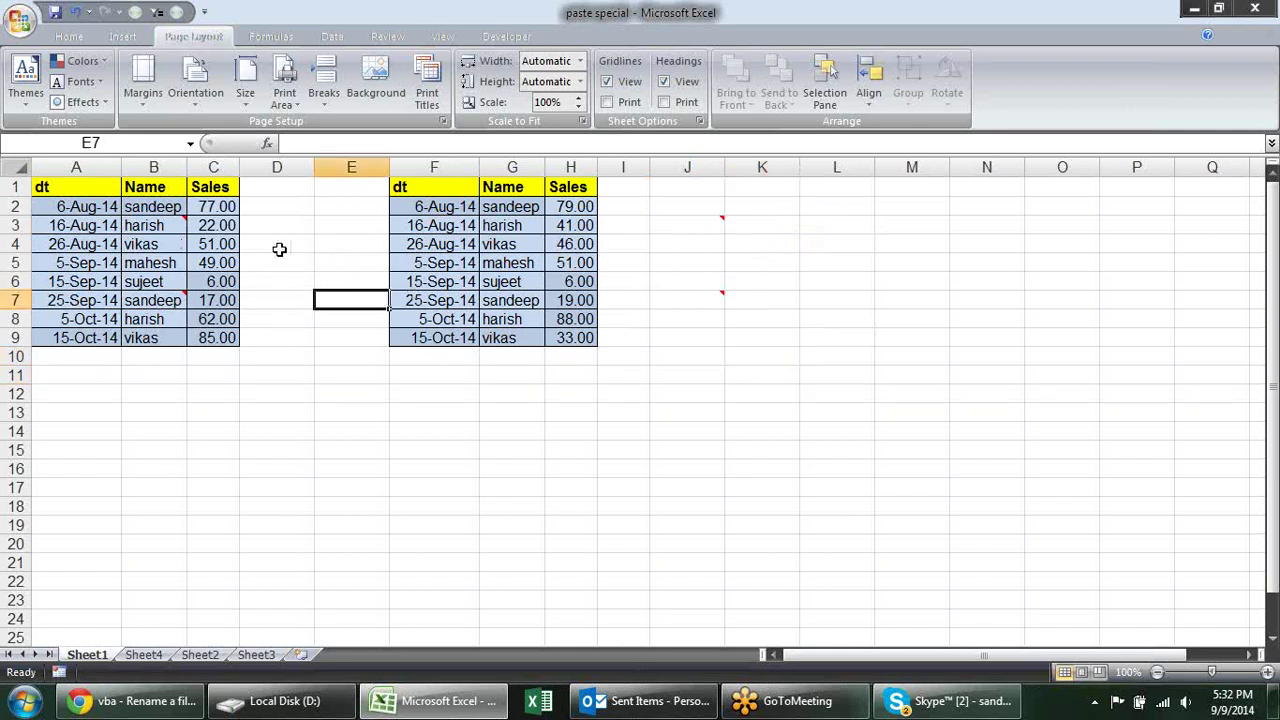
pyautogui.click(279, 249)
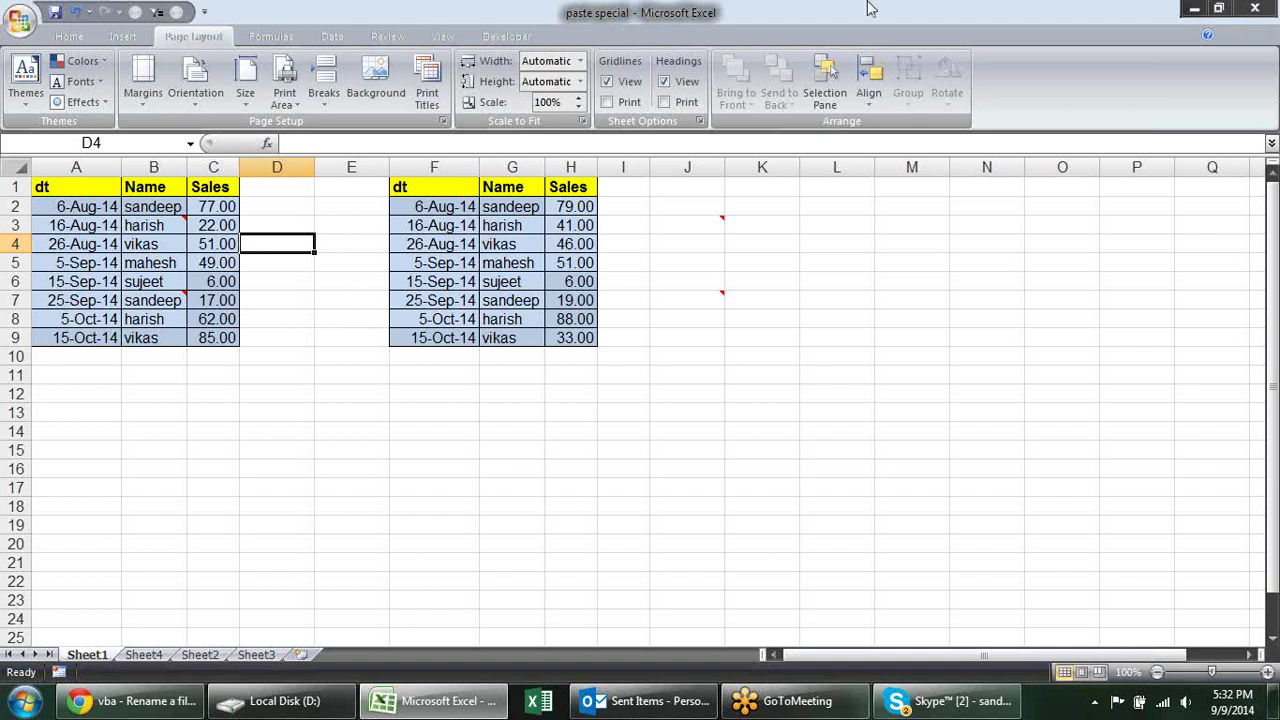
pyautogui.click(267, 300)
# Check the formulas behind the source table's Sales cells in column C.
pyautogui.click(225, 246)
pyautogui.click(228, 297)
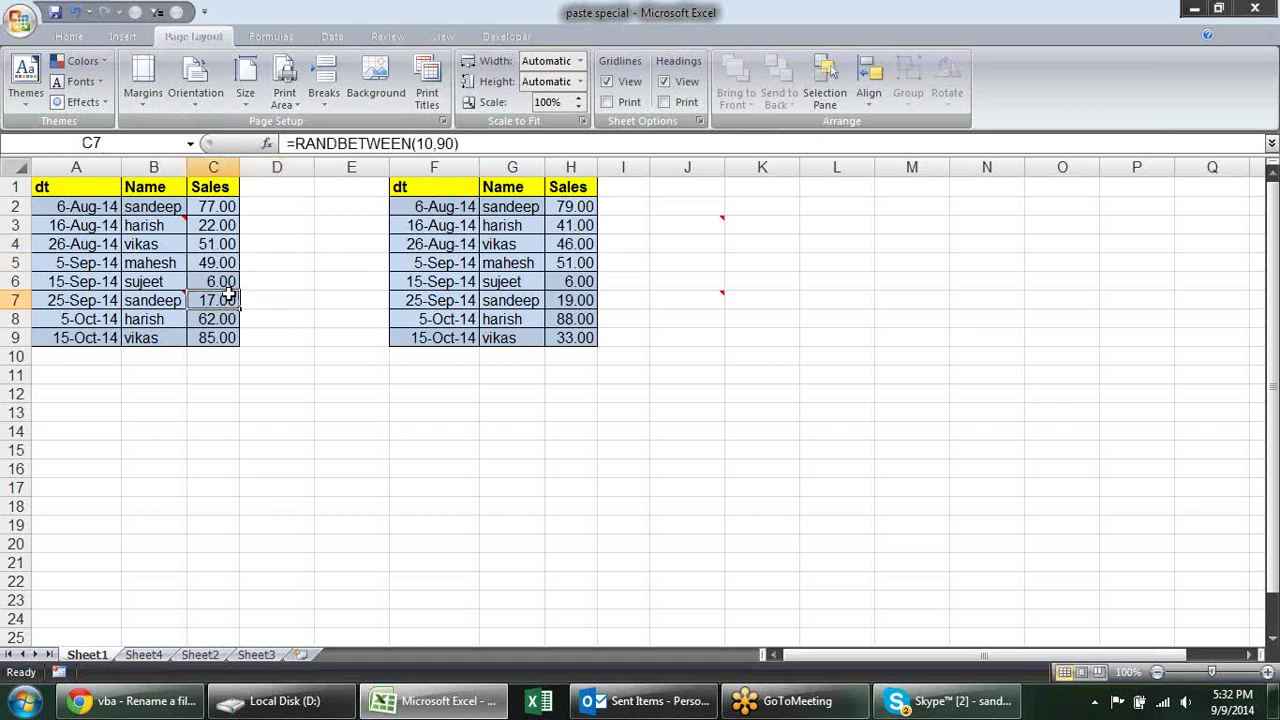
pyautogui.click(228, 336)
pyautogui.click(229, 245)
pyautogui.click(216, 206)
pyautogui.click(236, 244)
# Add a List data validation rule to cell D4 with the source Yes,No.
pyautogui.click(297, 244)
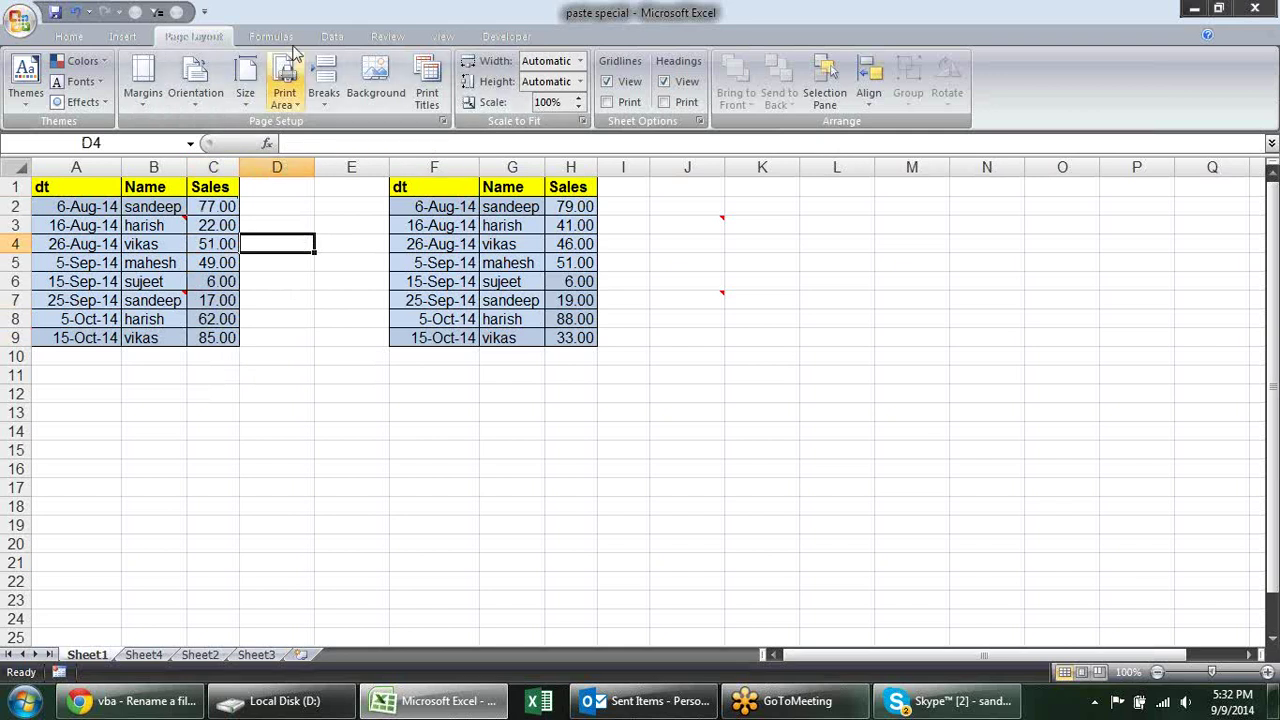
pyautogui.click(332, 36)
pyautogui.click(717, 95)
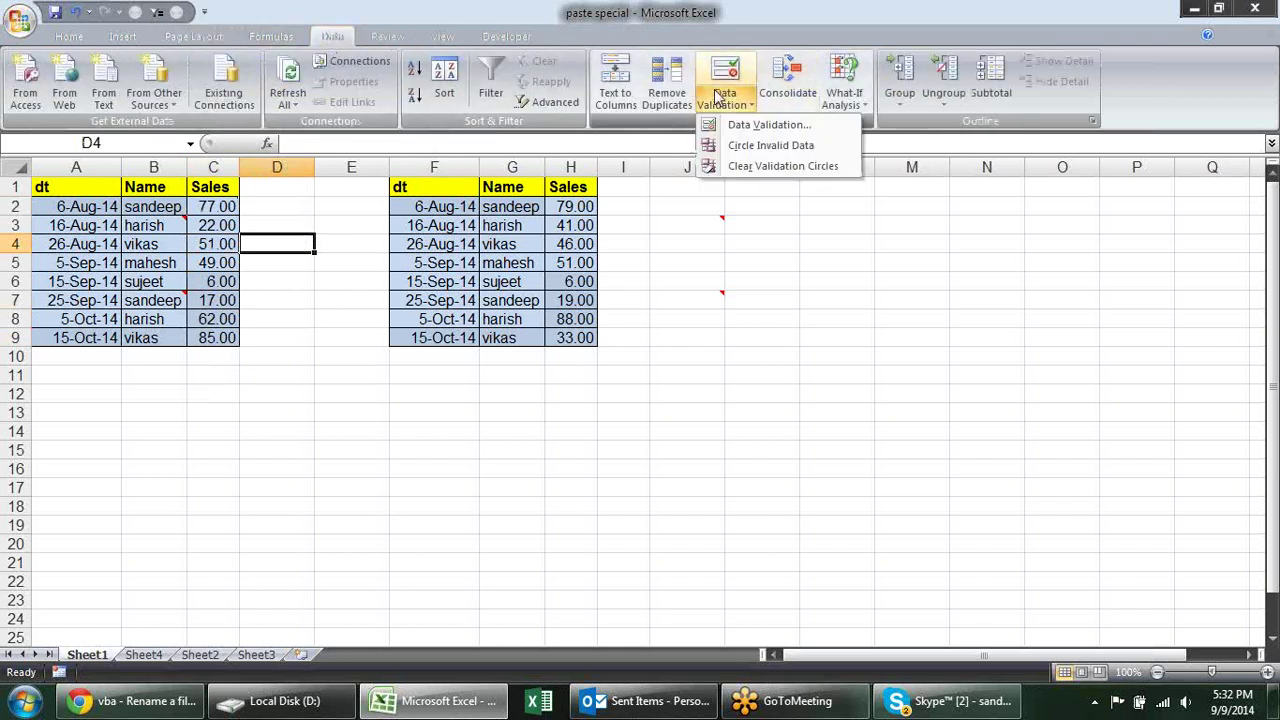
pyautogui.click(765, 125)
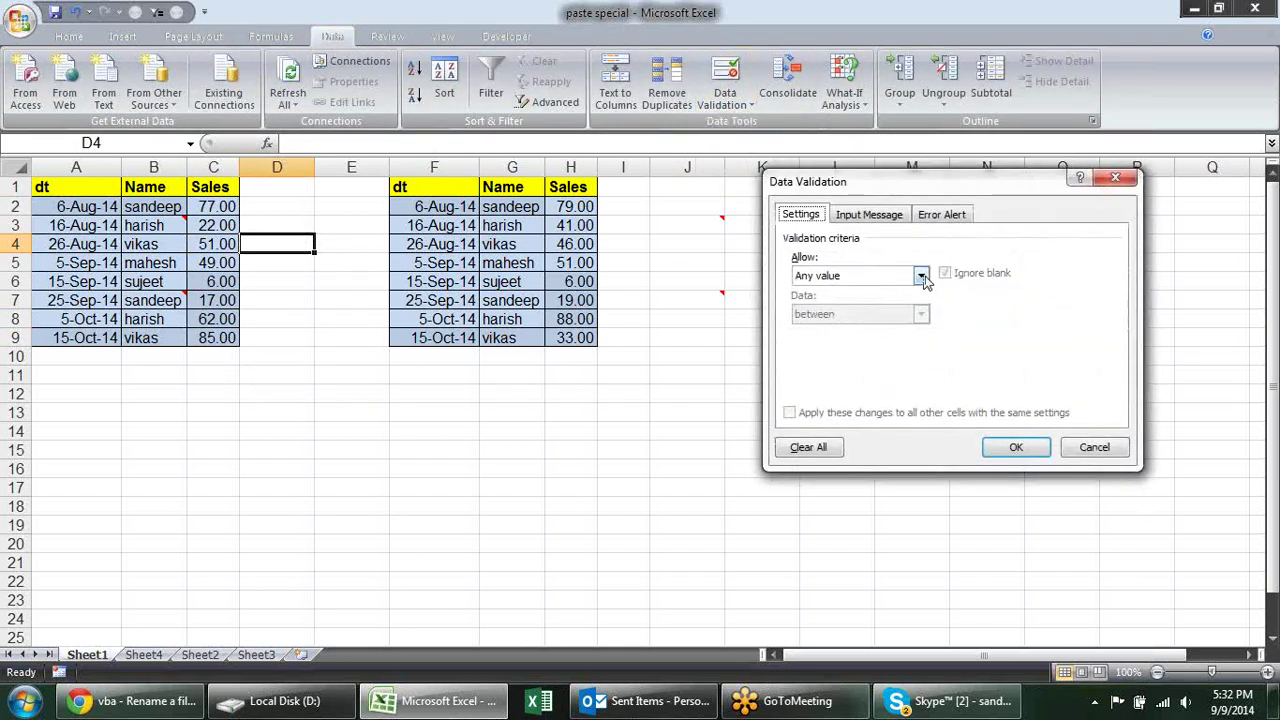
pyautogui.click(922, 276)
pyautogui.click(843, 337)
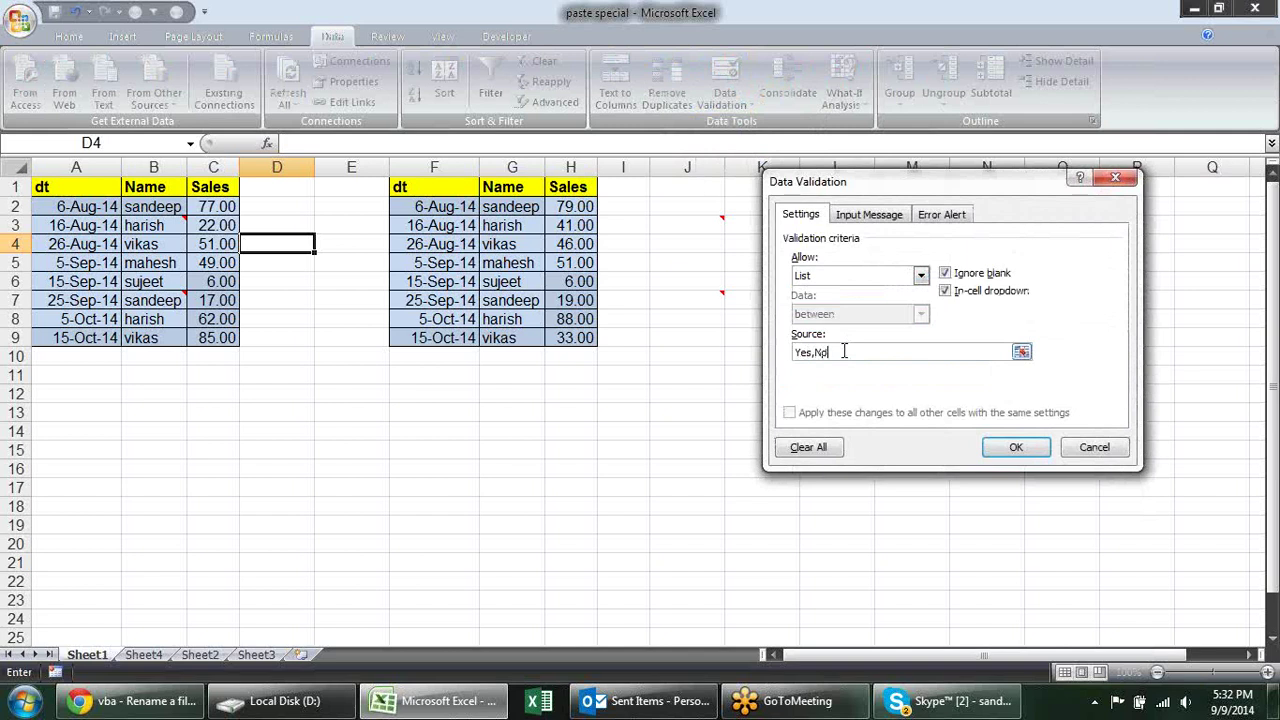
pyautogui.press('Return')
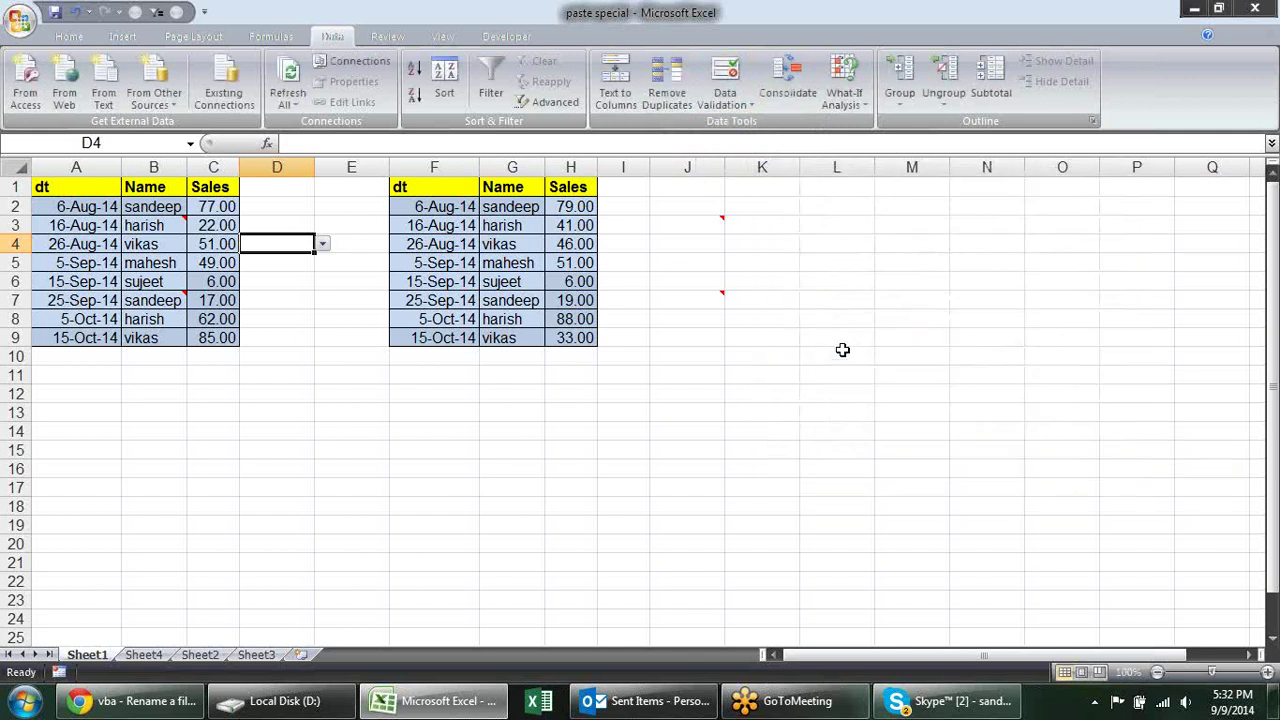
# Test the validation list in D4 by alternating between Yes and No, finishing with No.
pyautogui.click(323, 246)
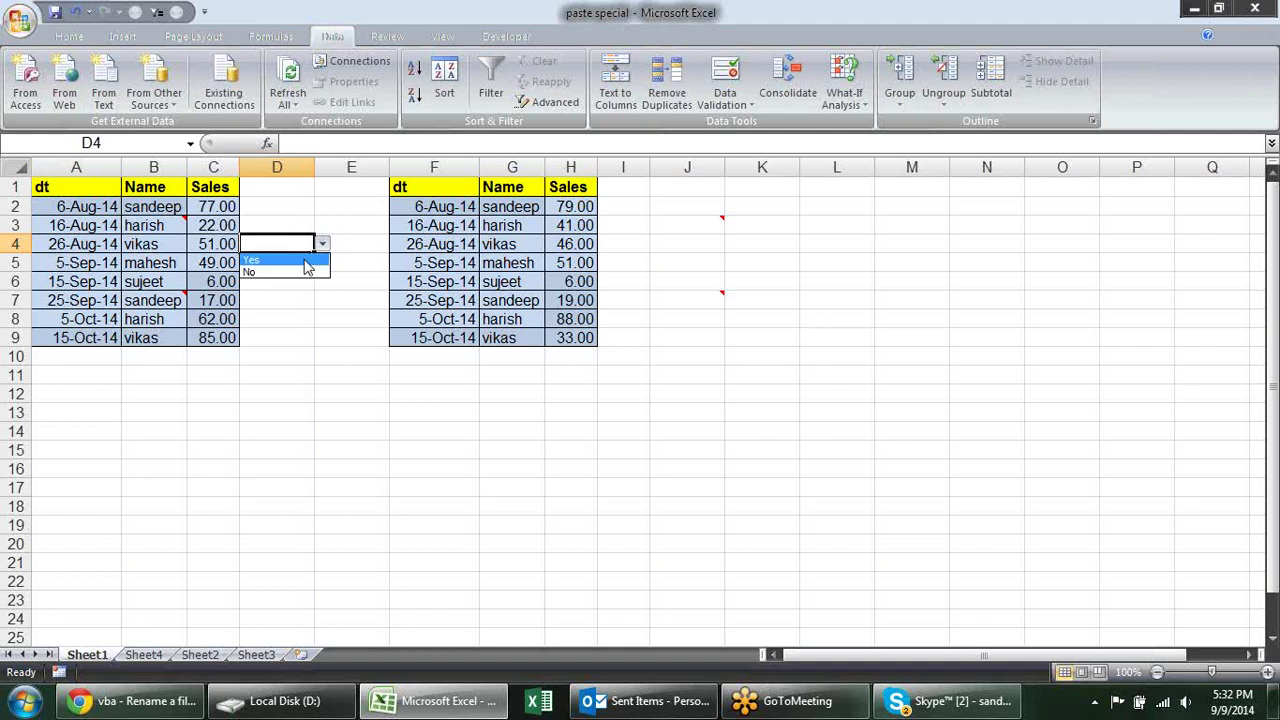
pyautogui.click(323, 258)
pyautogui.click(323, 245)
pyautogui.click(309, 272)
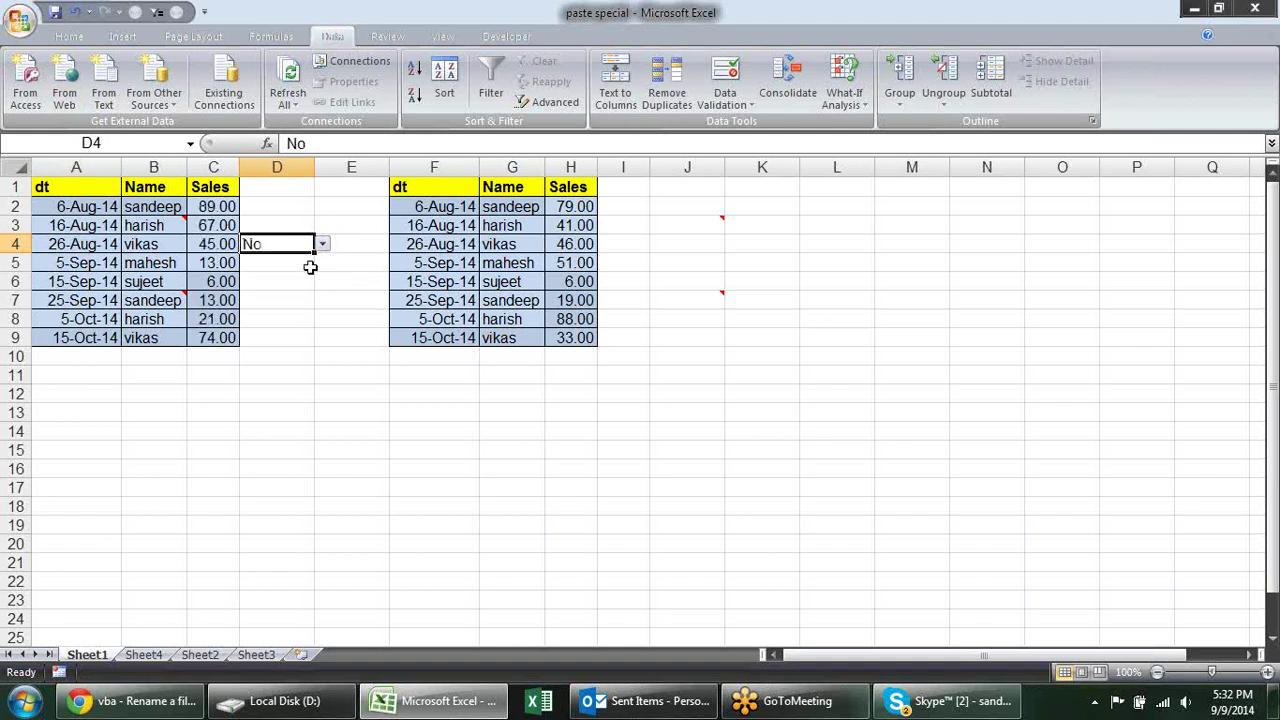
pyautogui.click(322, 244)
pyautogui.click(310, 262)
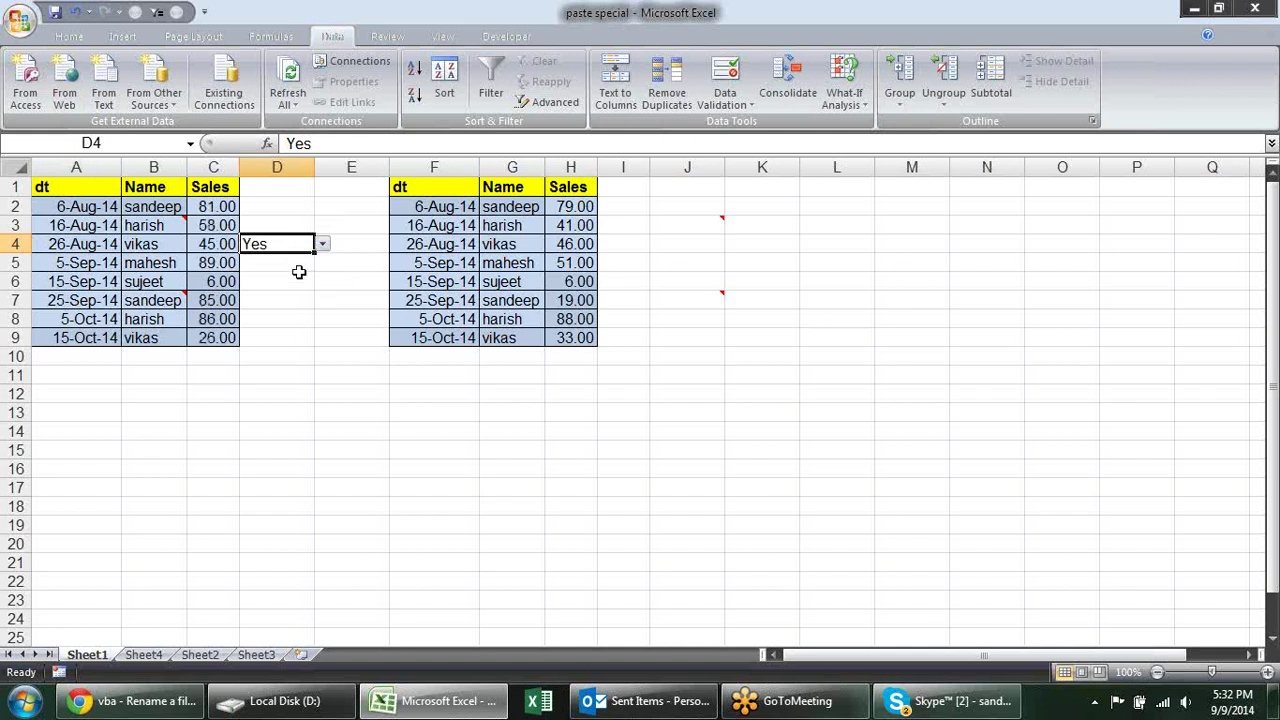
pyautogui.click(321, 245)
pyautogui.click(311, 273)
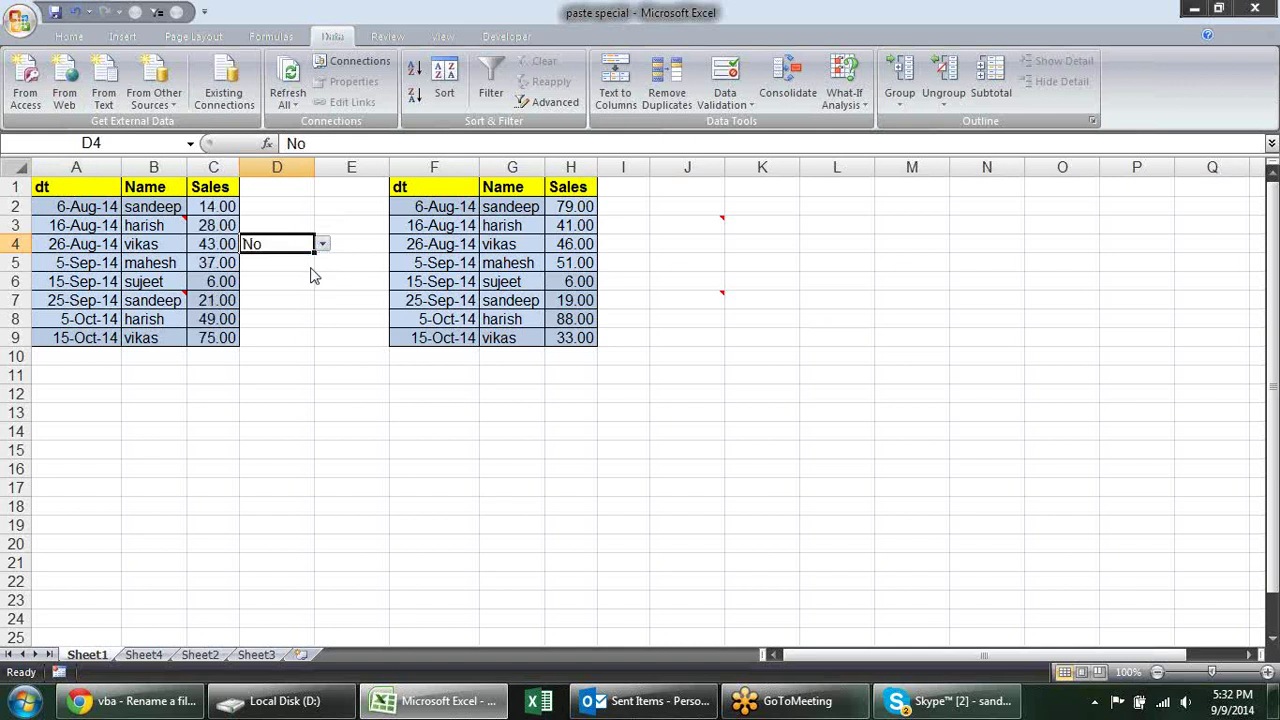
pyautogui.click(311, 266)
pyautogui.click(311, 247)
# Review the data validation settings of cell D4, keeping List allowed with the source Yes,No.
pyautogui.click(733, 85)
pyautogui.moveTo(789, 165); pyautogui.dragTo(518, 100)
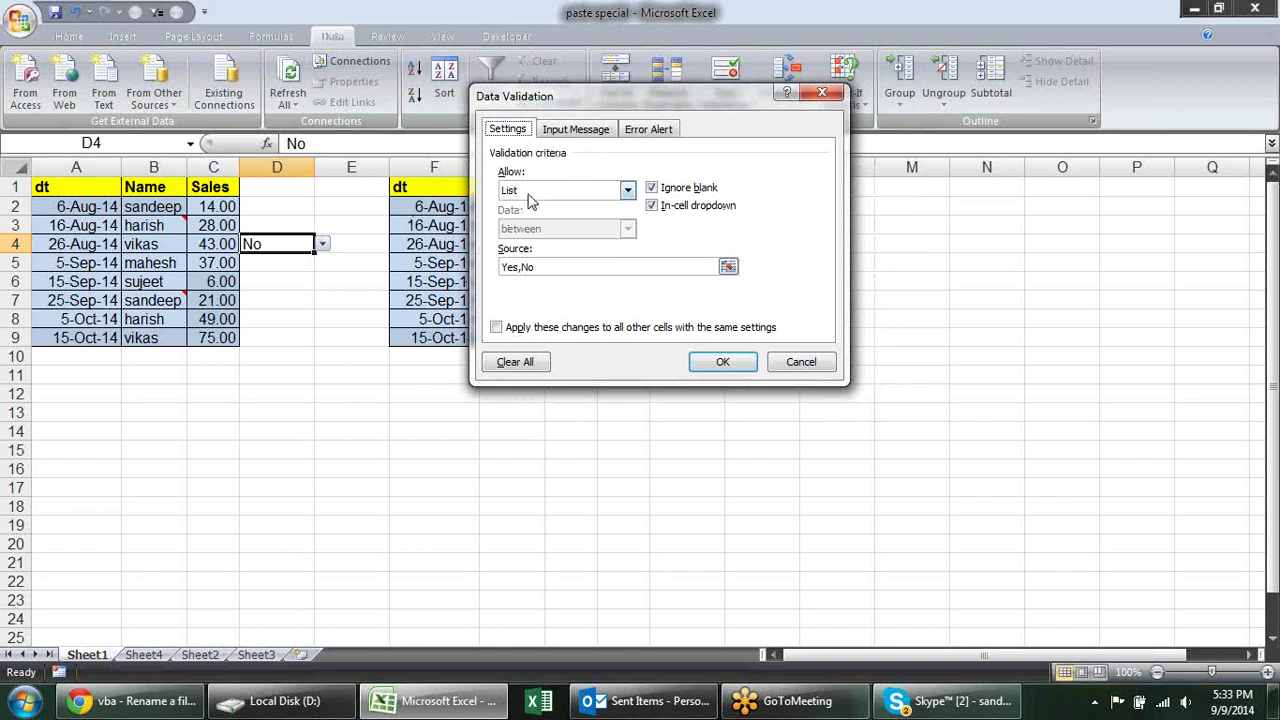
pyautogui.click(627, 190)
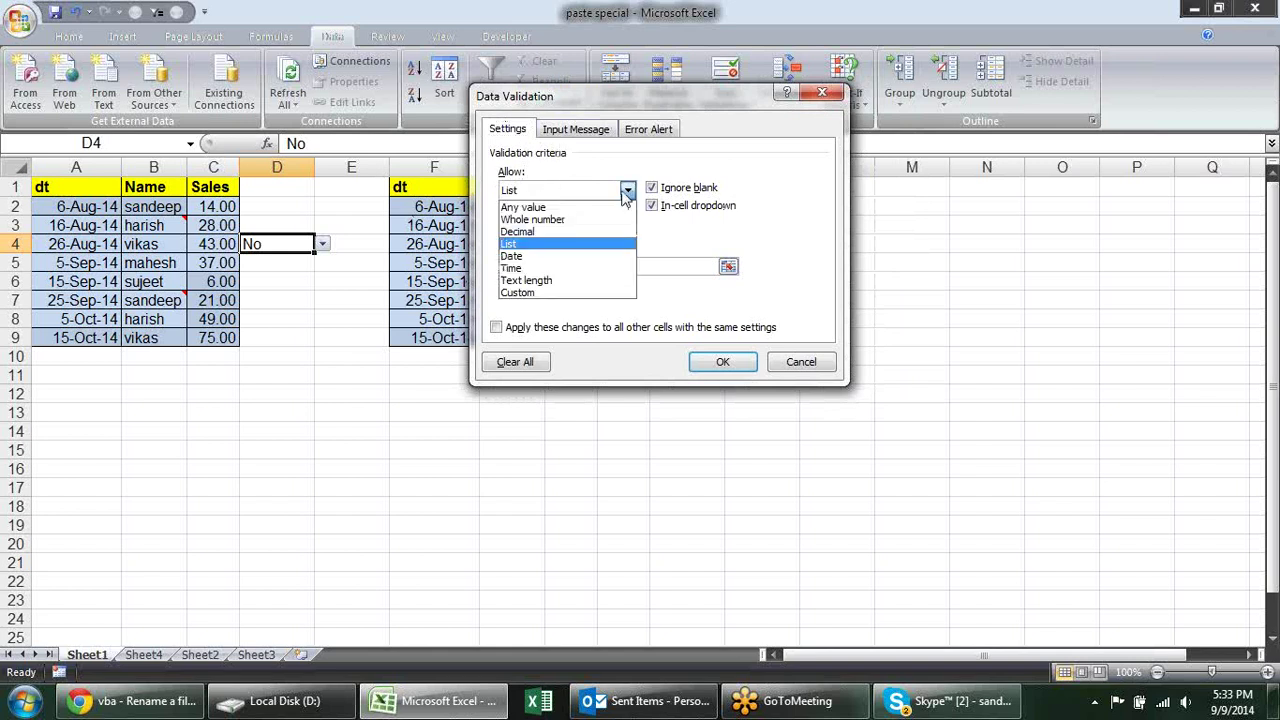
pyautogui.click(565, 244)
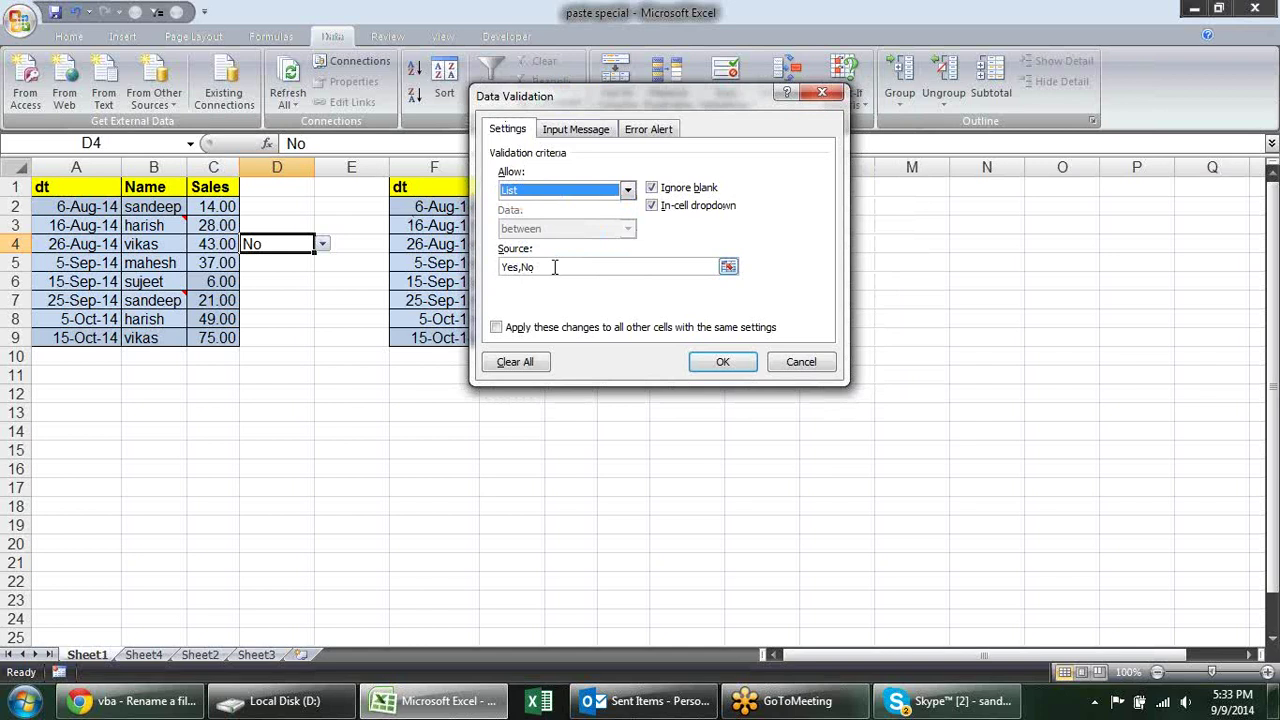
pyautogui.click(725, 363)
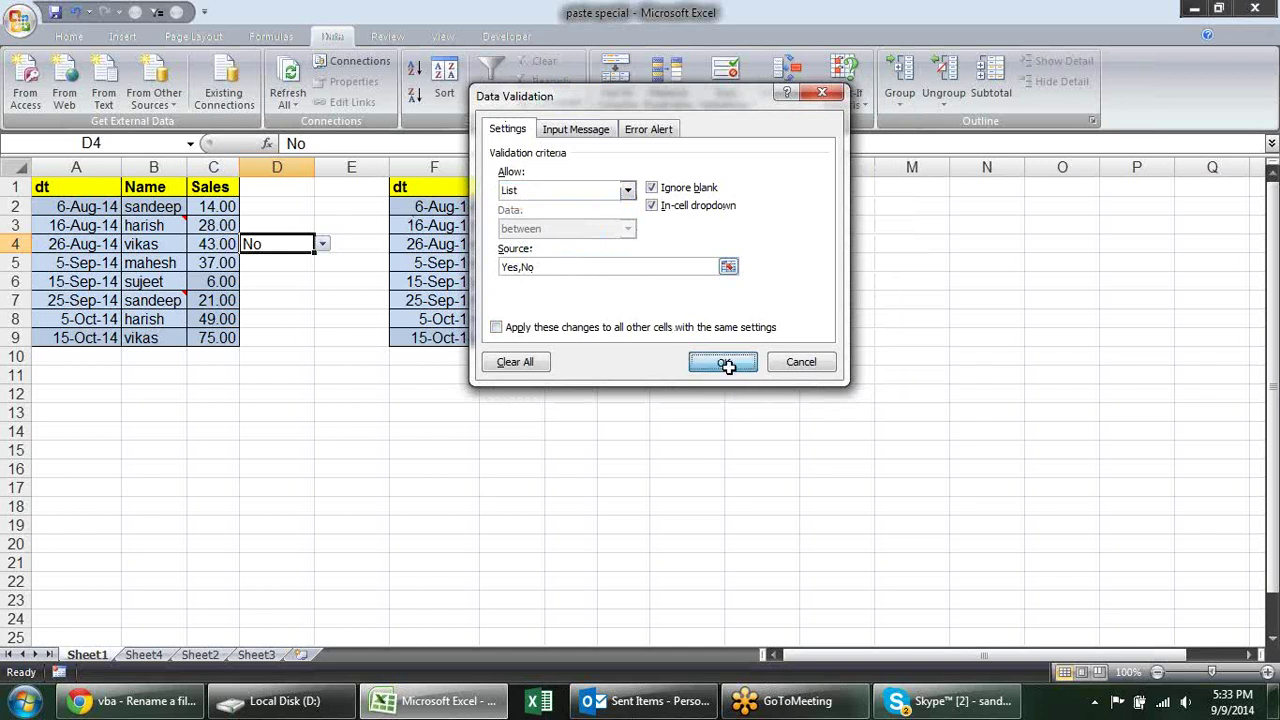
# Choose Yes from the list in D4 and test the rule by trying to enter a name outside the list.
pyautogui.click(322, 244)
pyautogui.click(309, 262)
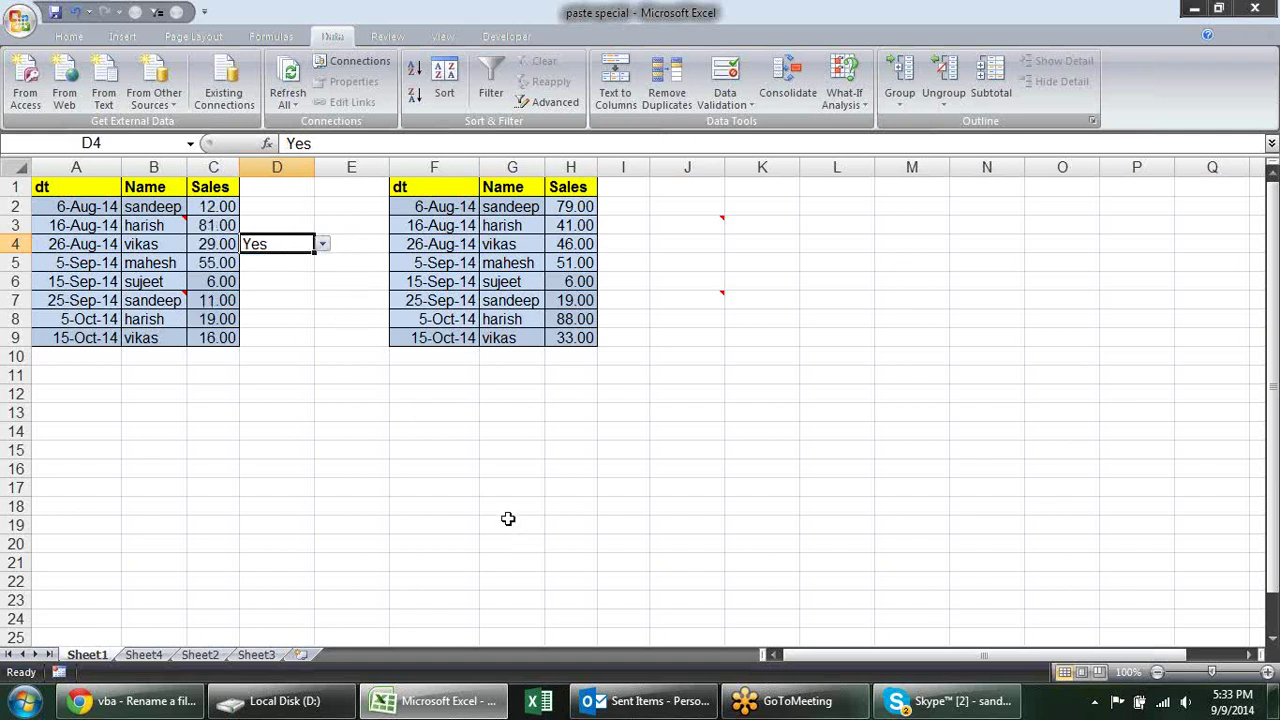
pyautogui.write('sandee')
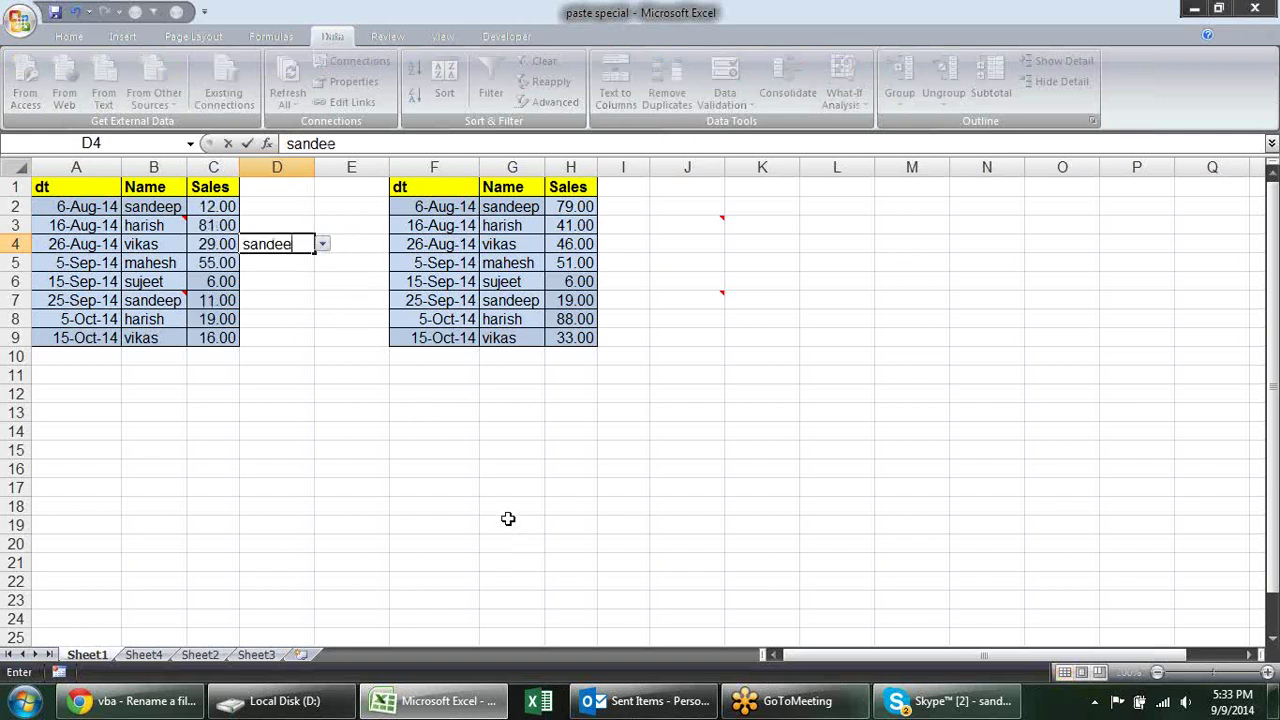
pyautogui.write('p')
pyautogui.press('Return')
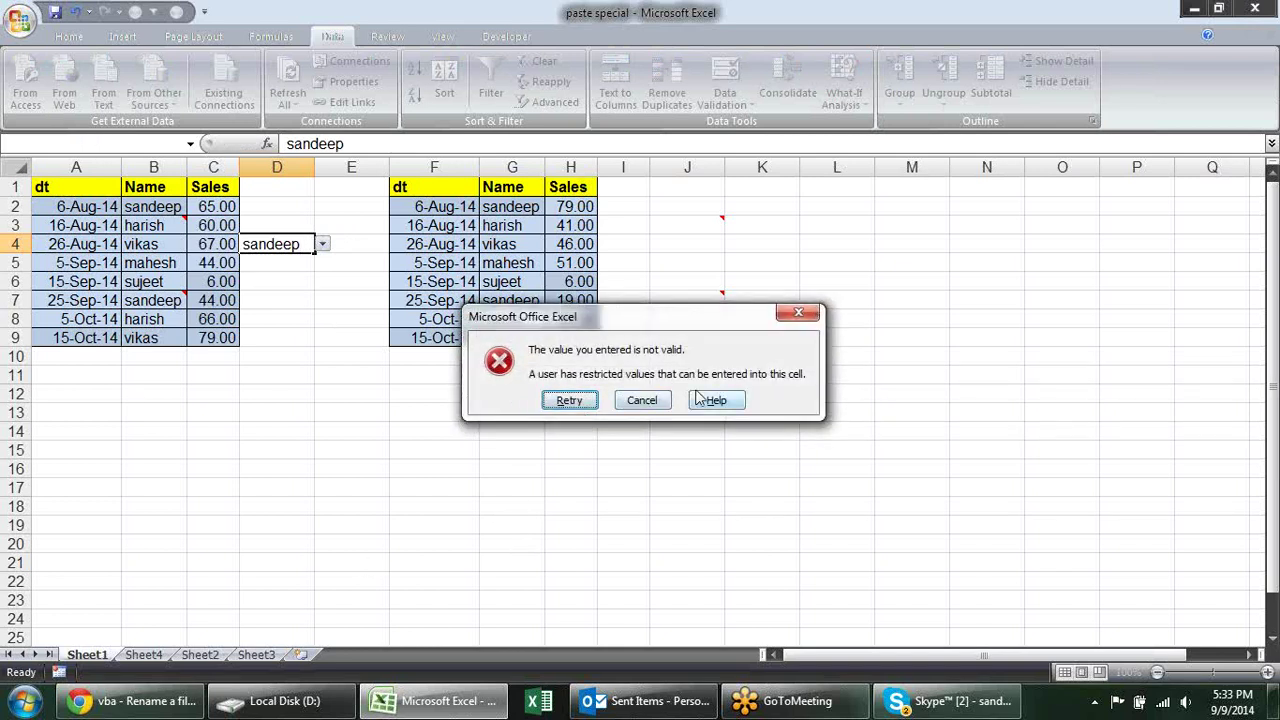
pyautogui.click(642, 400)
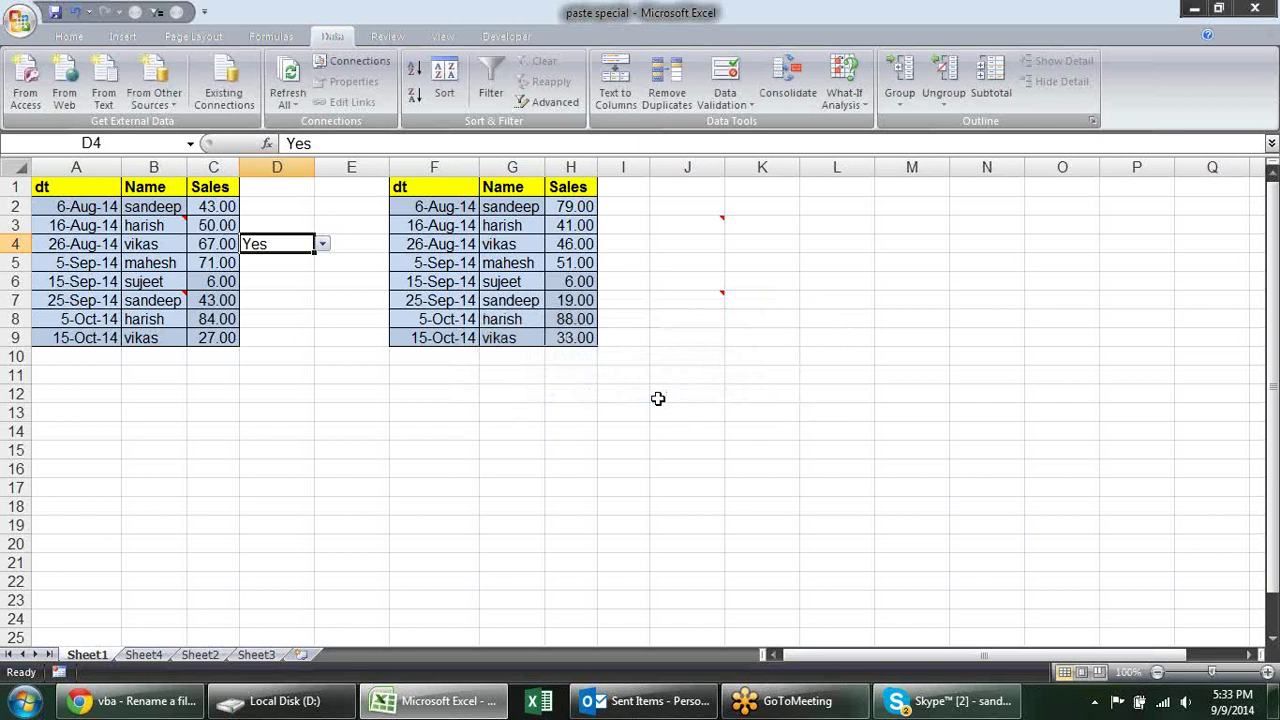
pyautogui.click(354, 340)
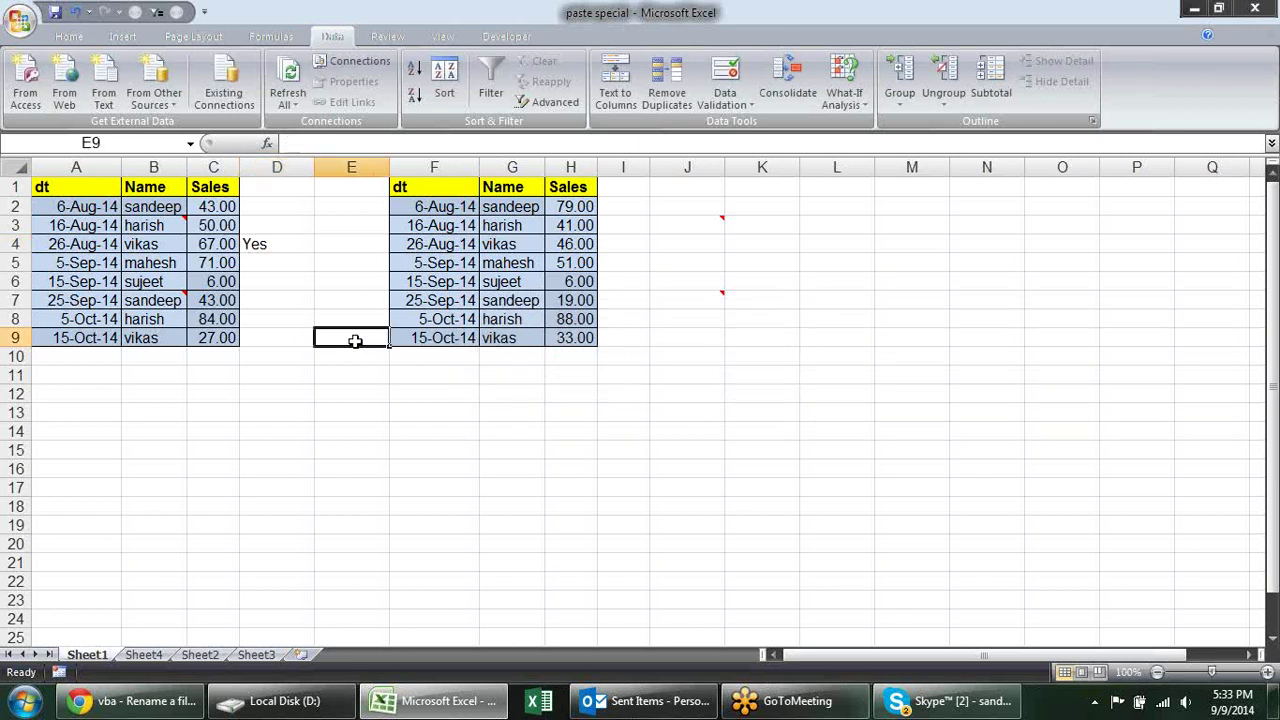
# Copy cell D4 and use Paste Special to apply only its validation to L1:L9.
pyautogui.click(278, 247)
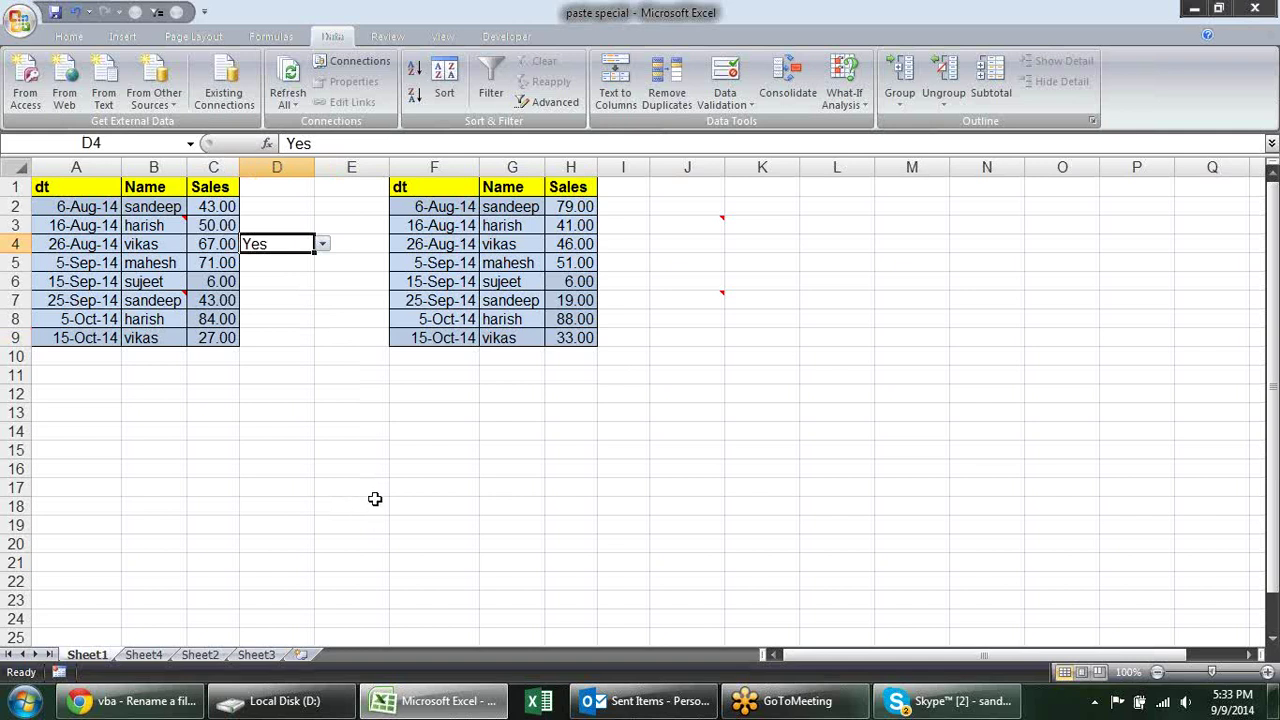
pyautogui.hotkey('ctrl', 'c')
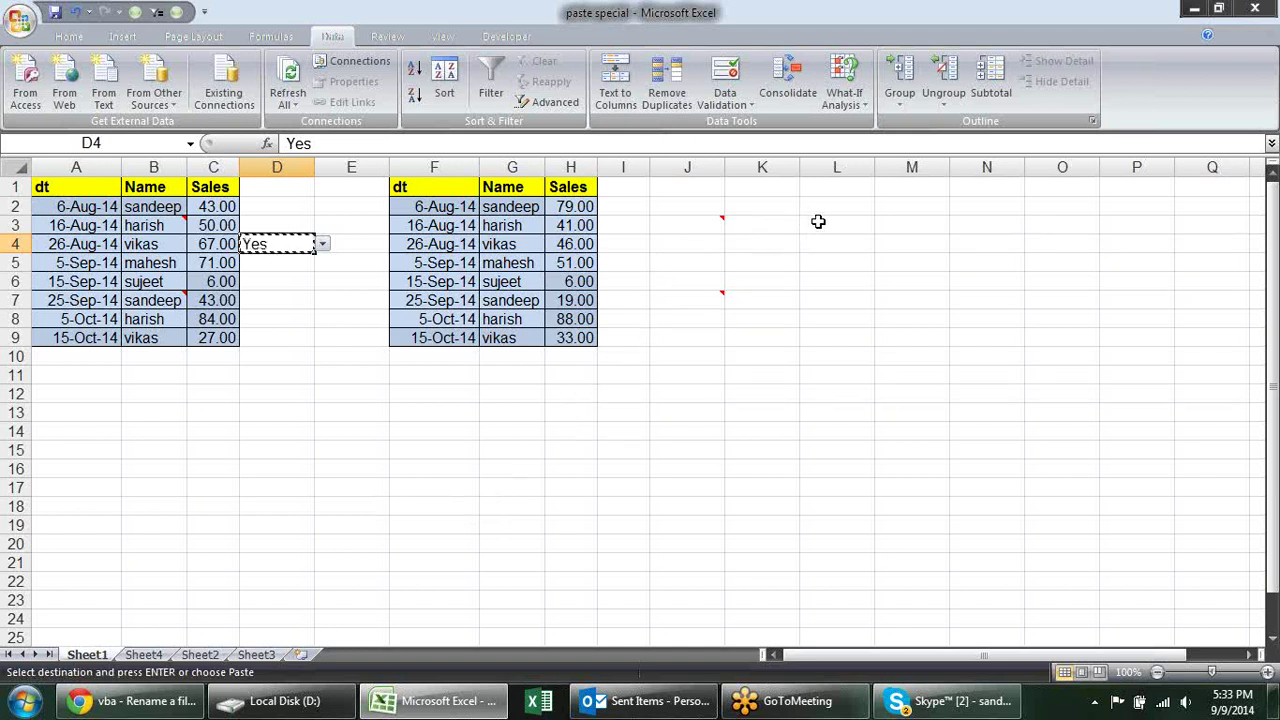
pyautogui.moveTo(826, 195); pyautogui.dragTo(826, 338)
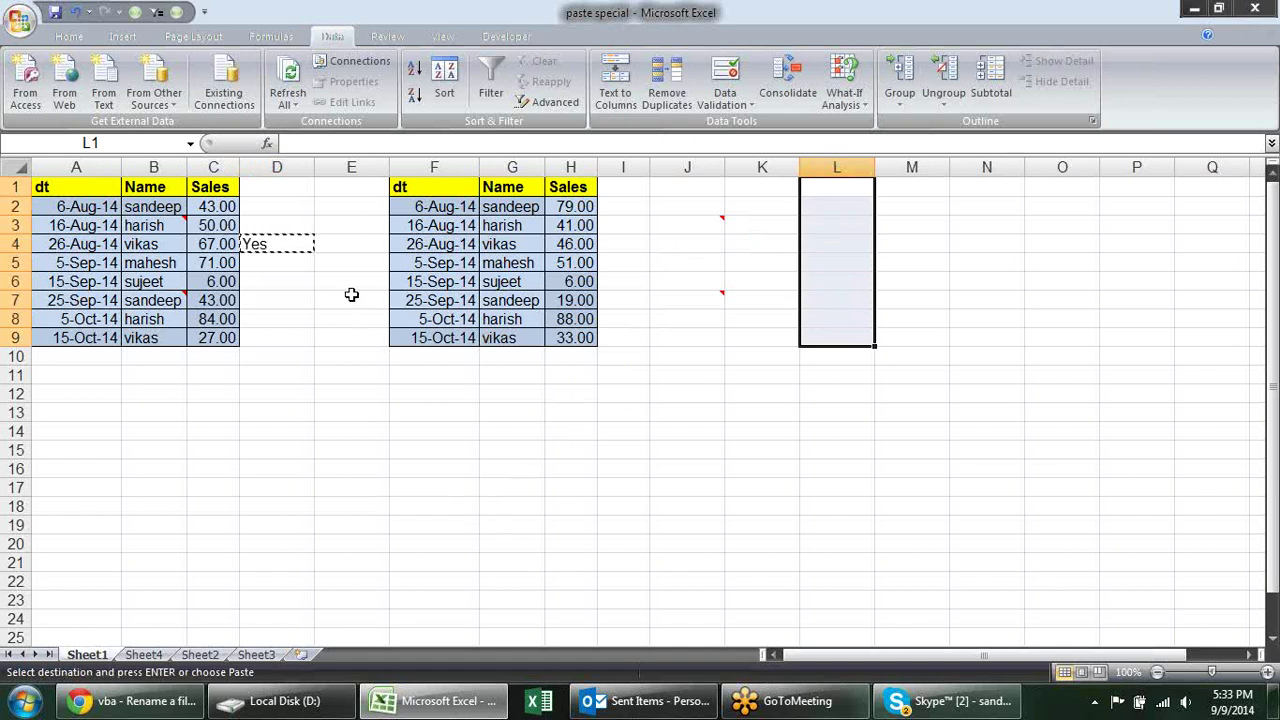
pyautogui.rightClick(832, 191)
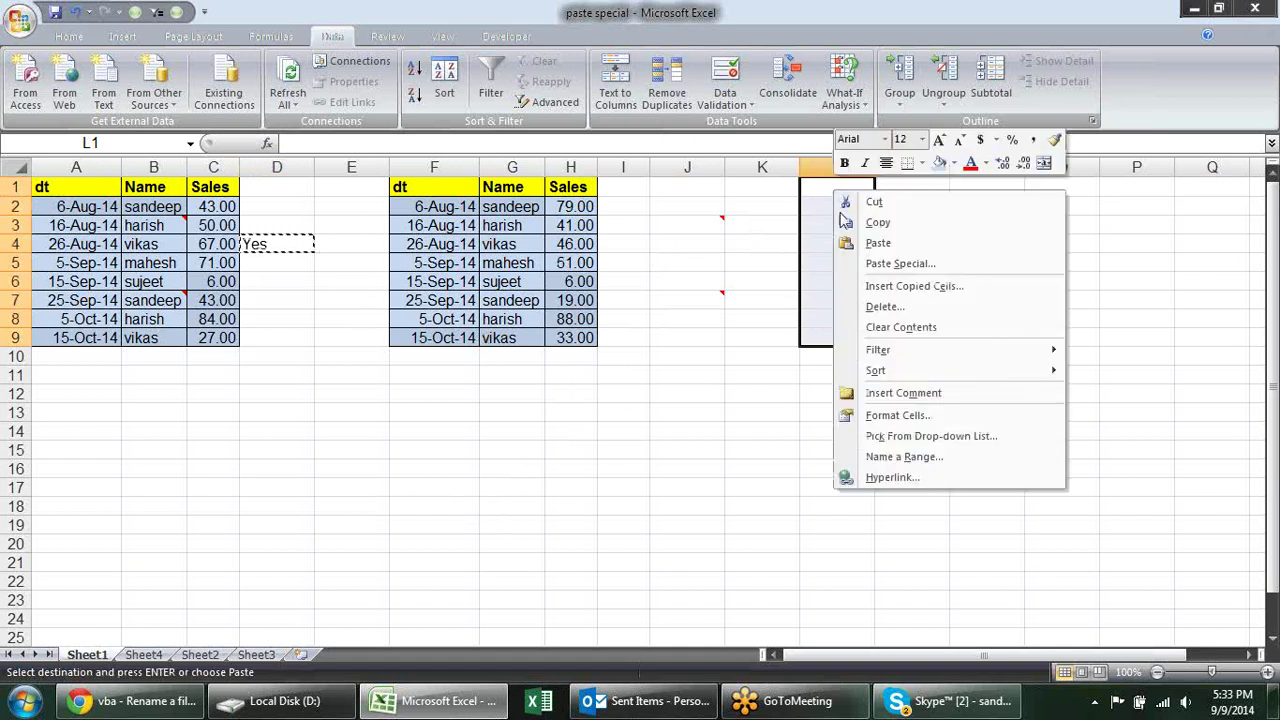
pyautogui.click(872, 265)
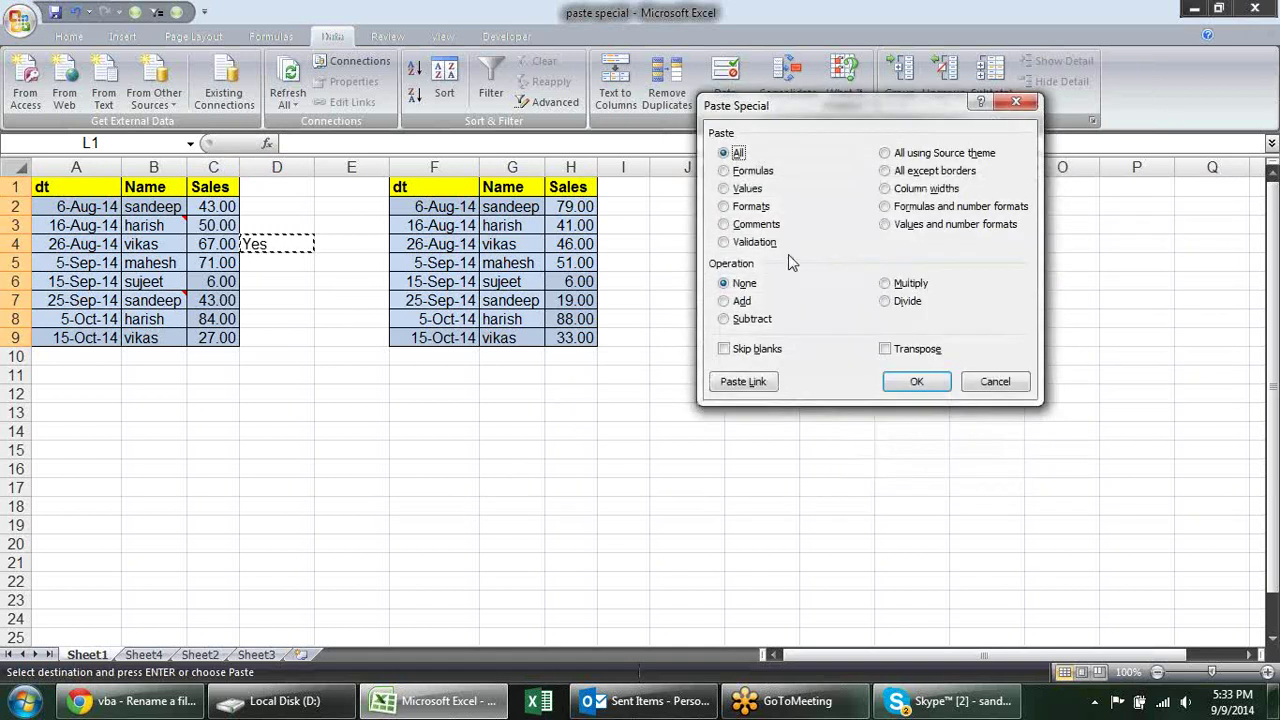
pyautogui.click(738, 244)
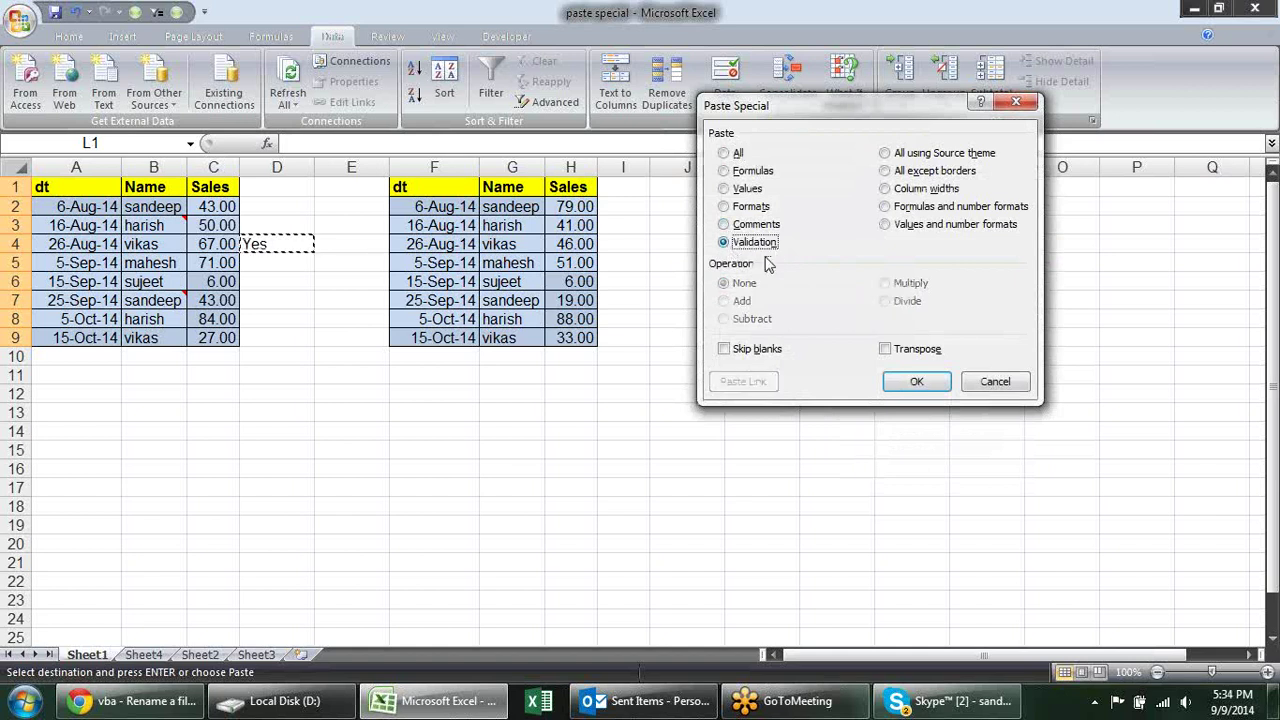
pyautogui.click(920, 381)
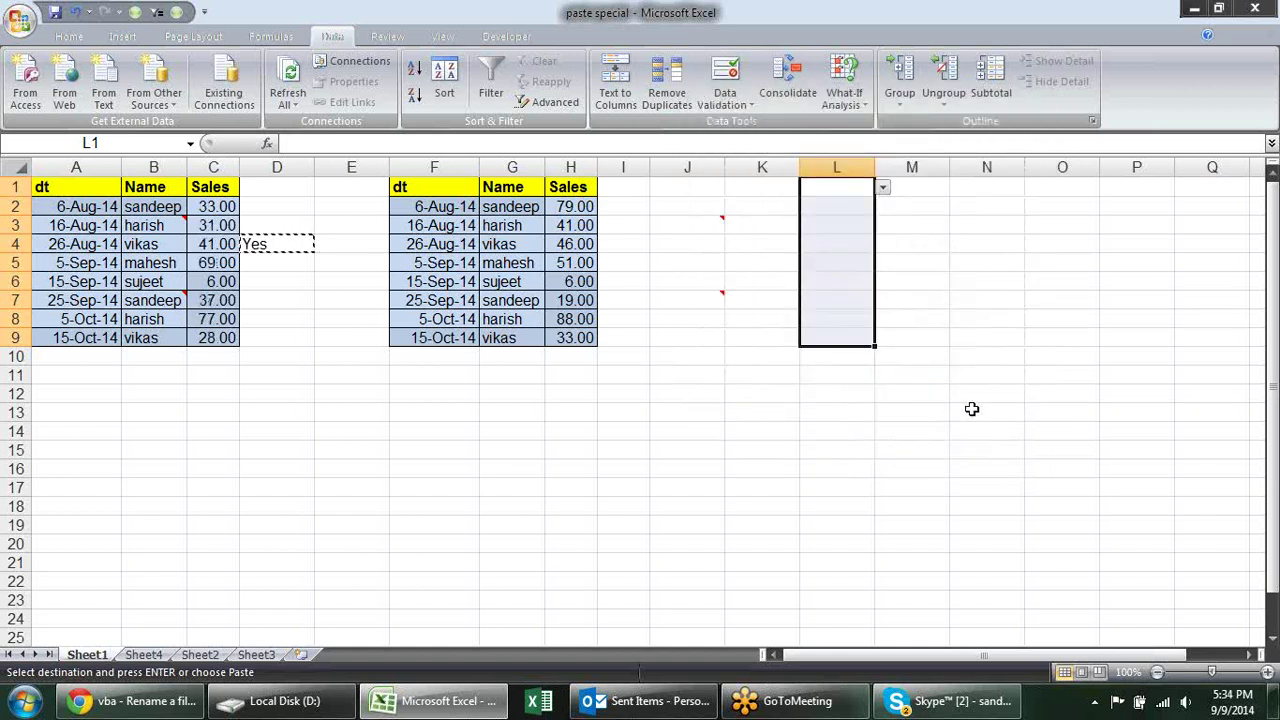
# Test the pasted validation by choosing No from the lists in L2 and L4, and end the copy mode.
pyautogui.click(846, 210)
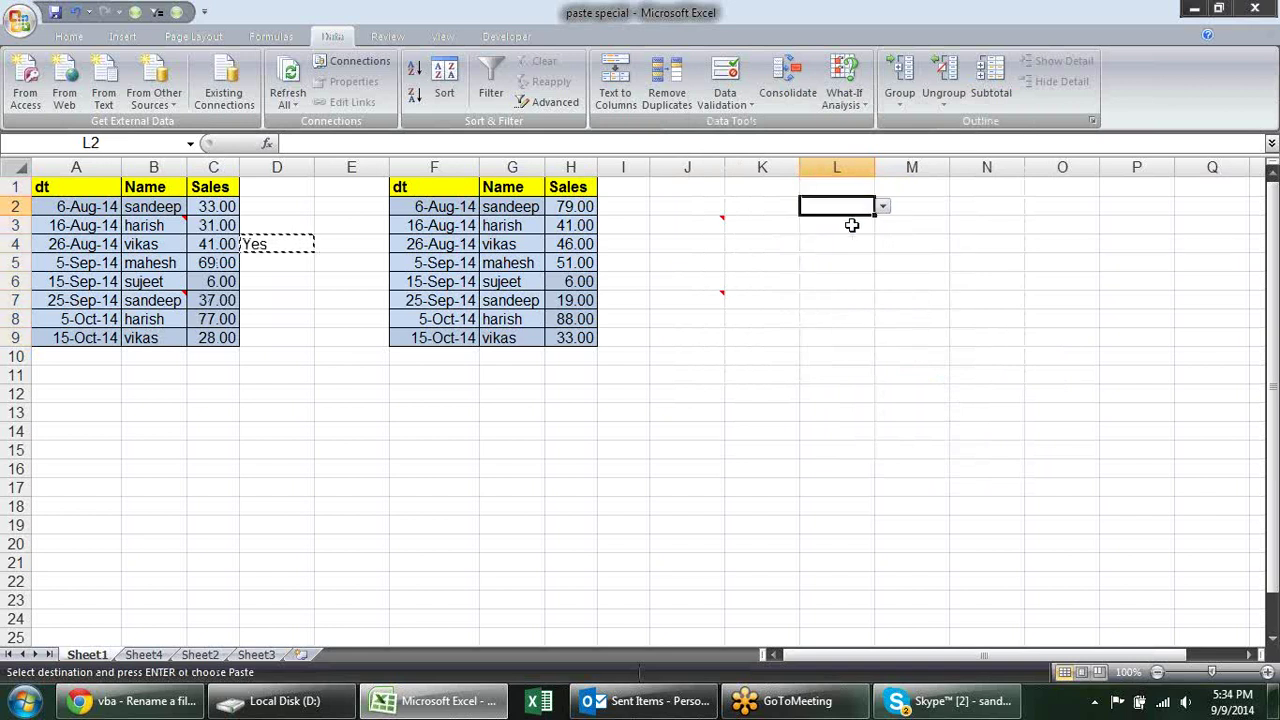
pyautogui.click(884, 208)
pyautogui.click(852, 238)
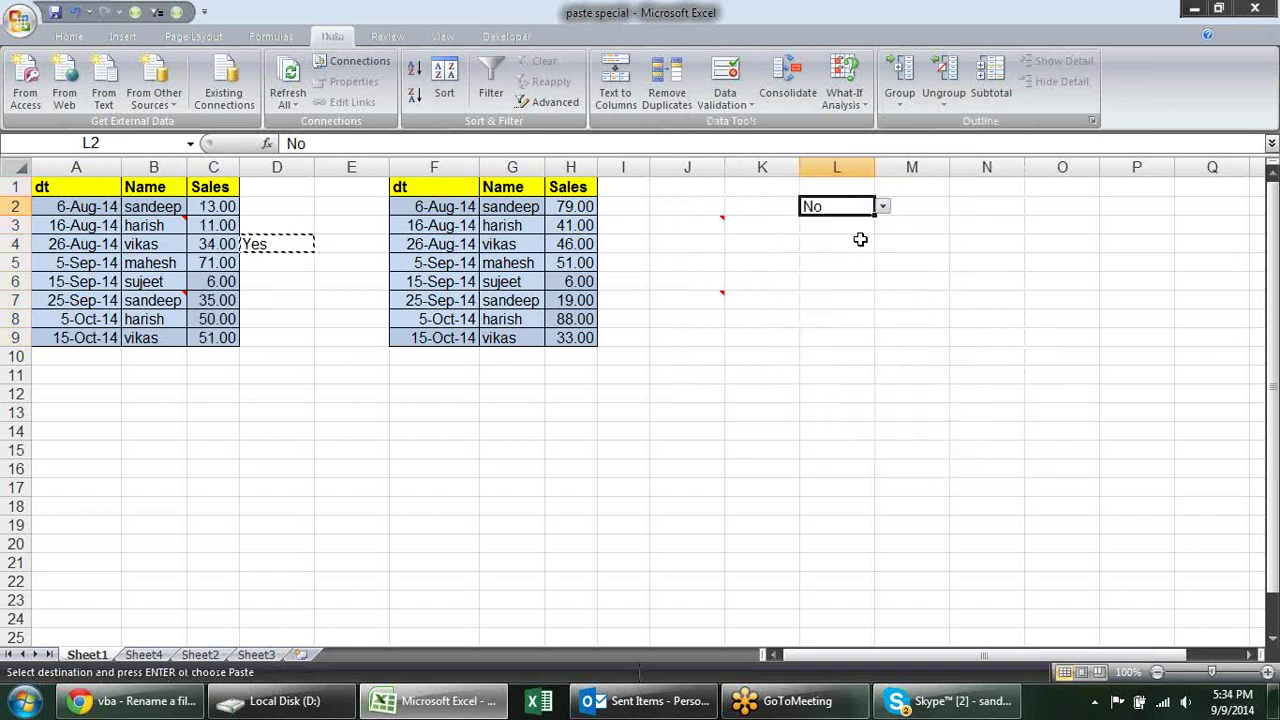
pyautogui.click(857, 242)
pyautogui.click(880, 250)
pyautogui.click(864, 241)
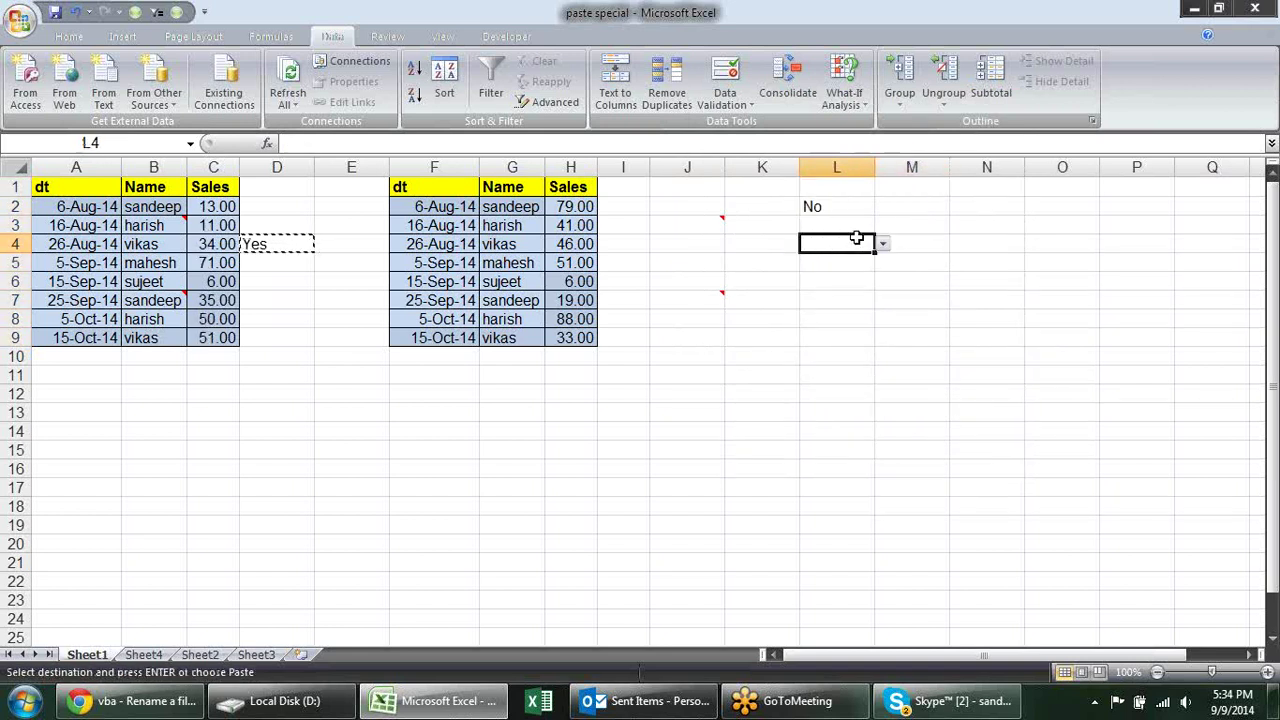
pyautogui.click(883, 240)
pyautogui.click(846, 272)
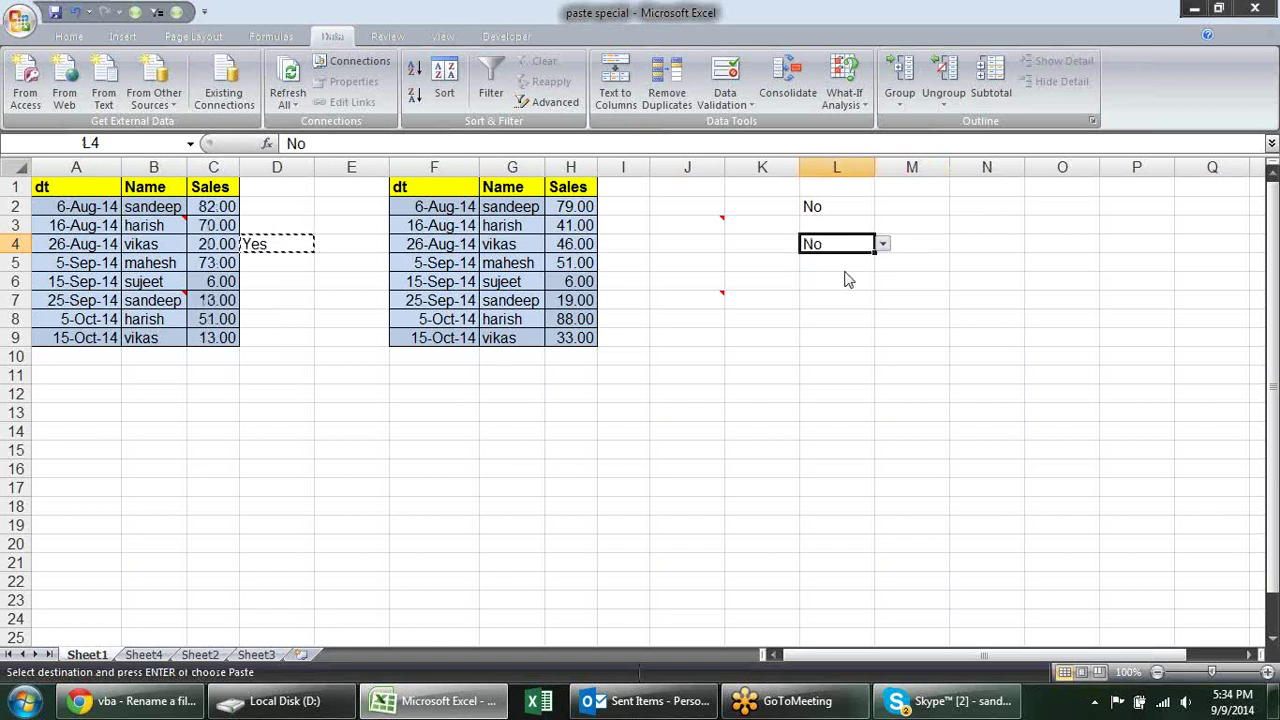
pyautogui.click(835, 374)
pyautogui.press('Escape')
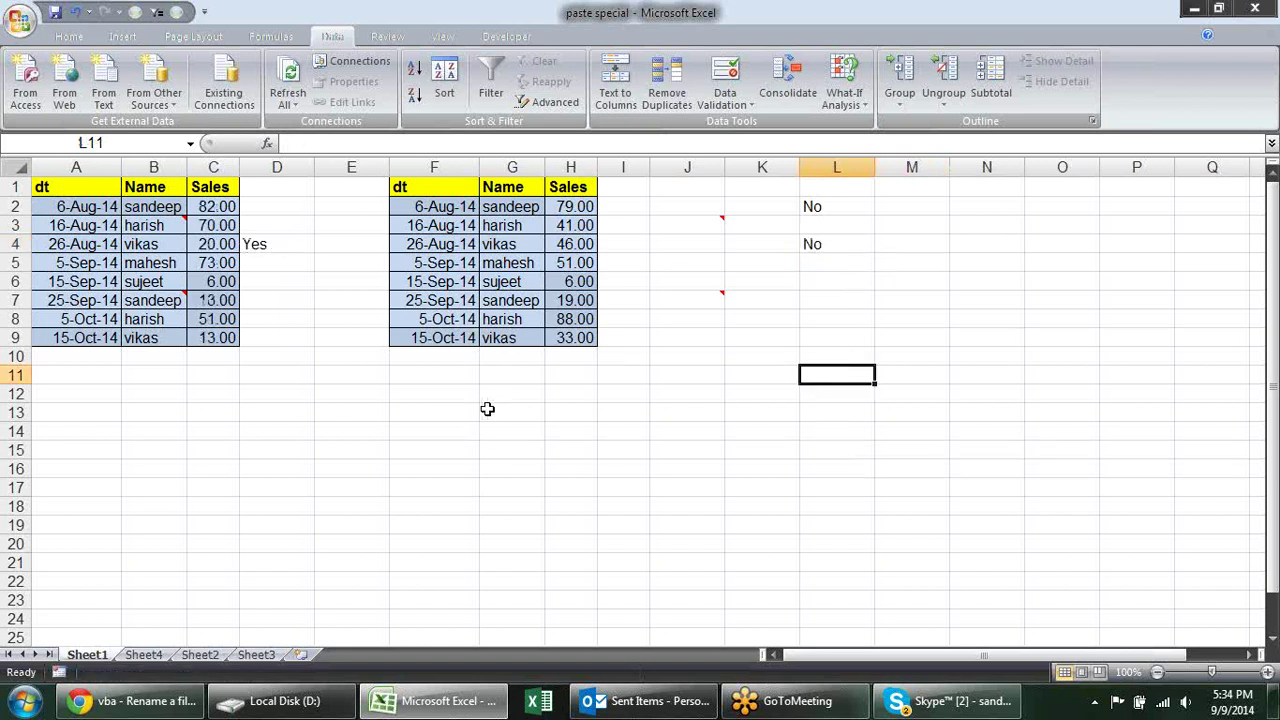
# Open Sheet4 and examine the Sales values in column B alongside the partly blank column C.
pyautogui.click(474, 412)
pyautogui.click(145, 654)
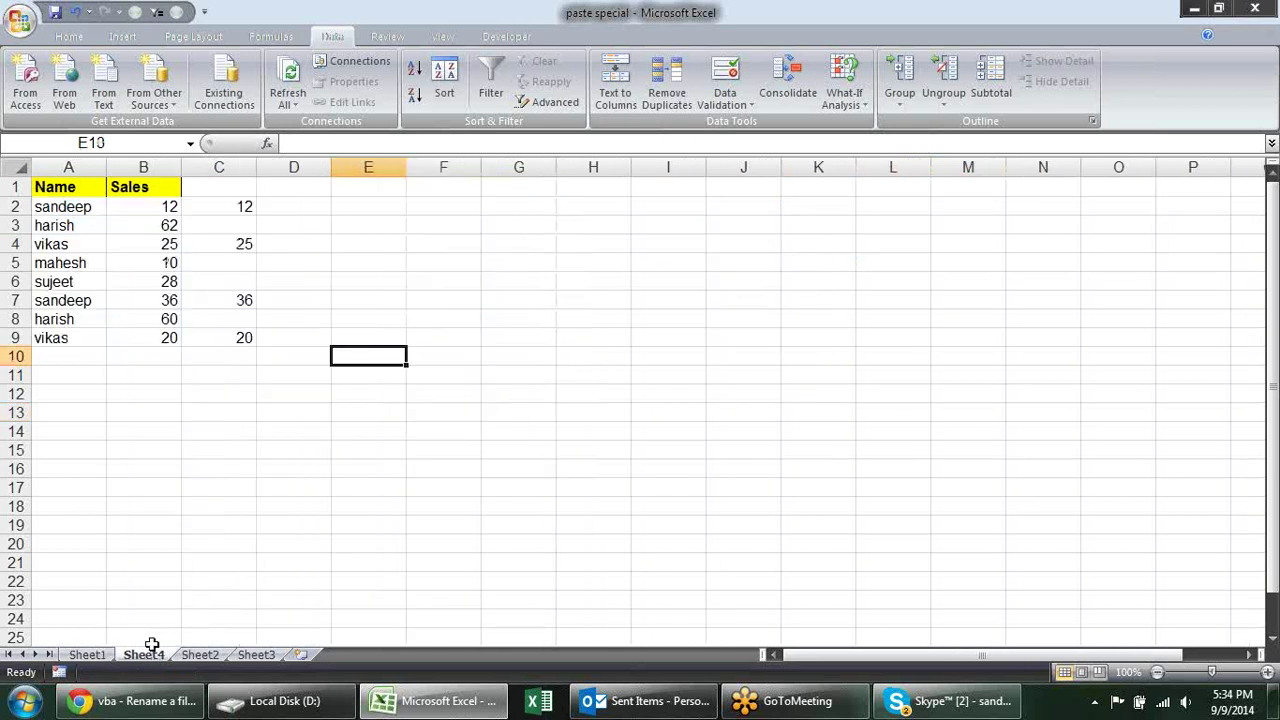
pyautogui.moveTo(243, 205); pyautogui.dragTo(247, 333)
pyautogui.click(336, 280)
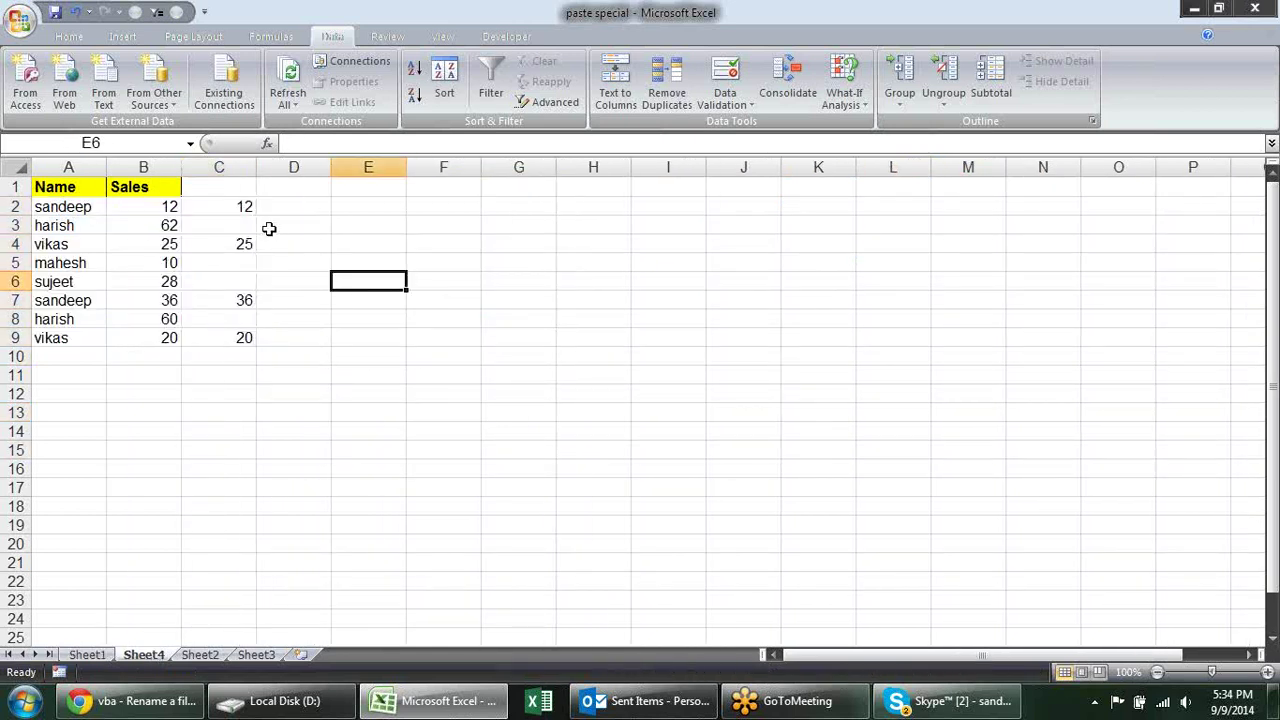
pyautogui.click(152, 203)
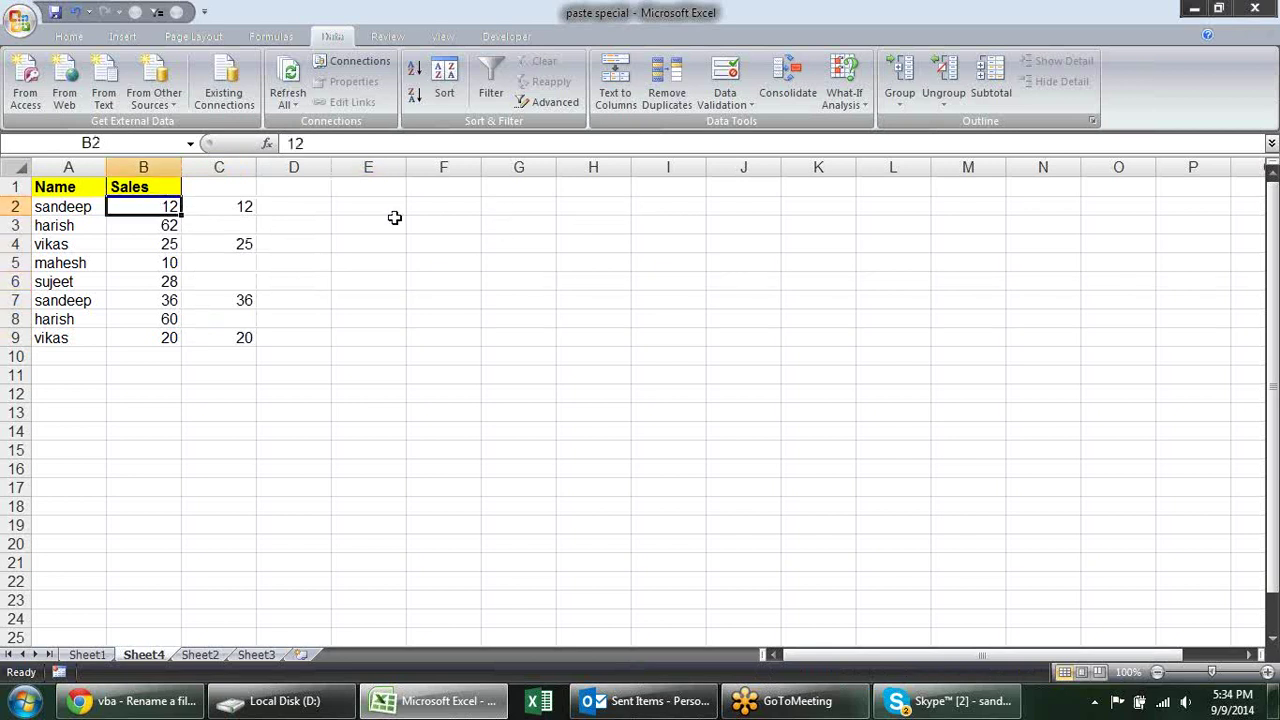
pyautogui.moveTo(163, 206); pyautogui.dragTo(171, 338)
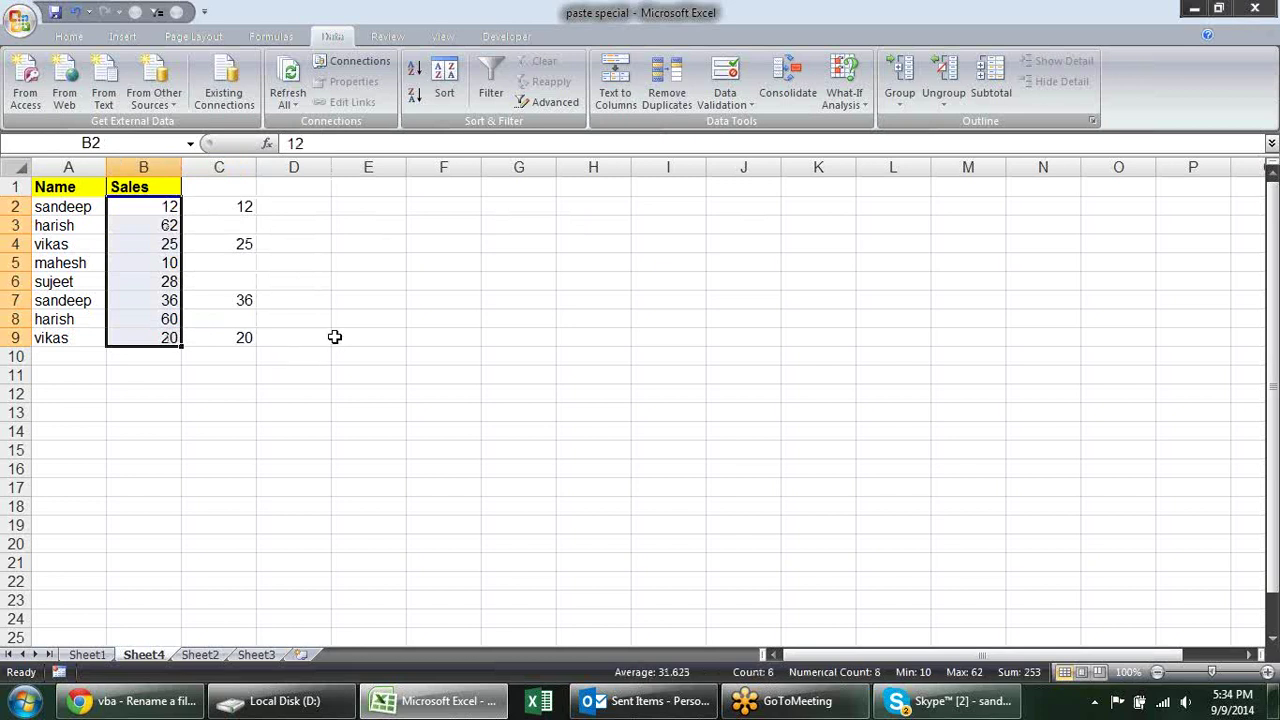
pyautogui.click(349, 305)
pyautogui.click(159, 206)
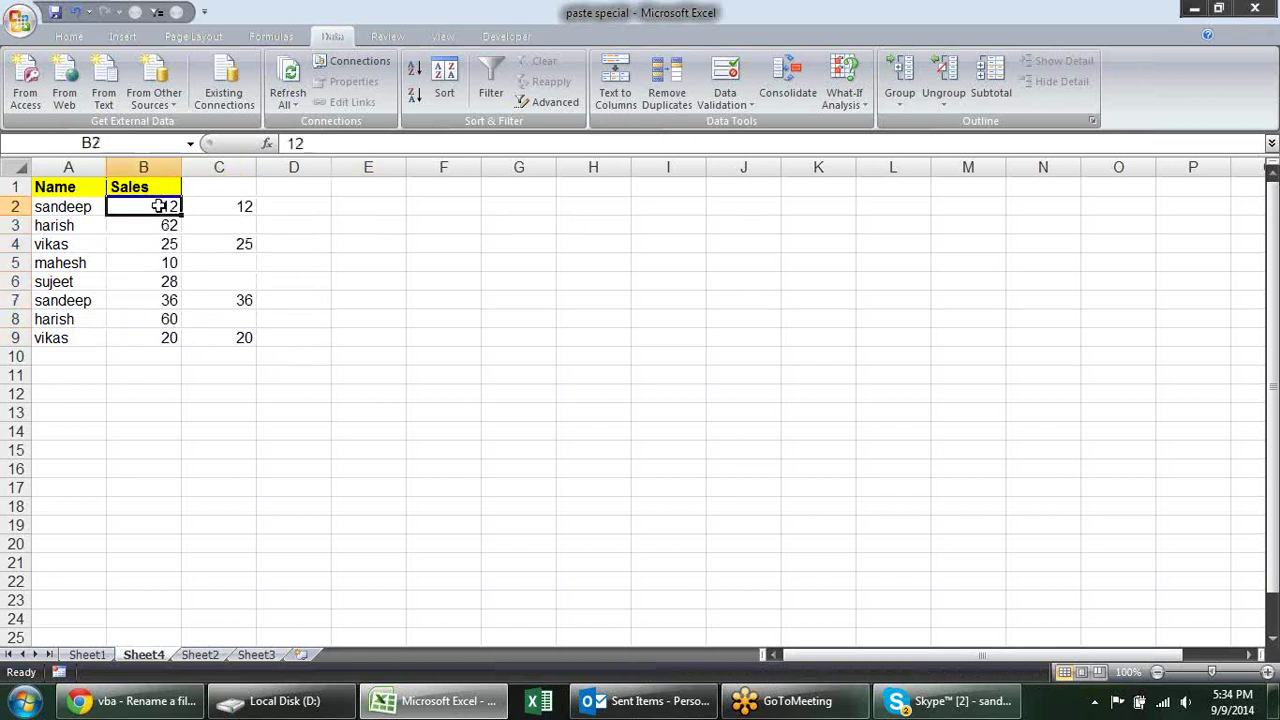
pyautogui.click(166, 224)
pyautogui.click(170, 245)
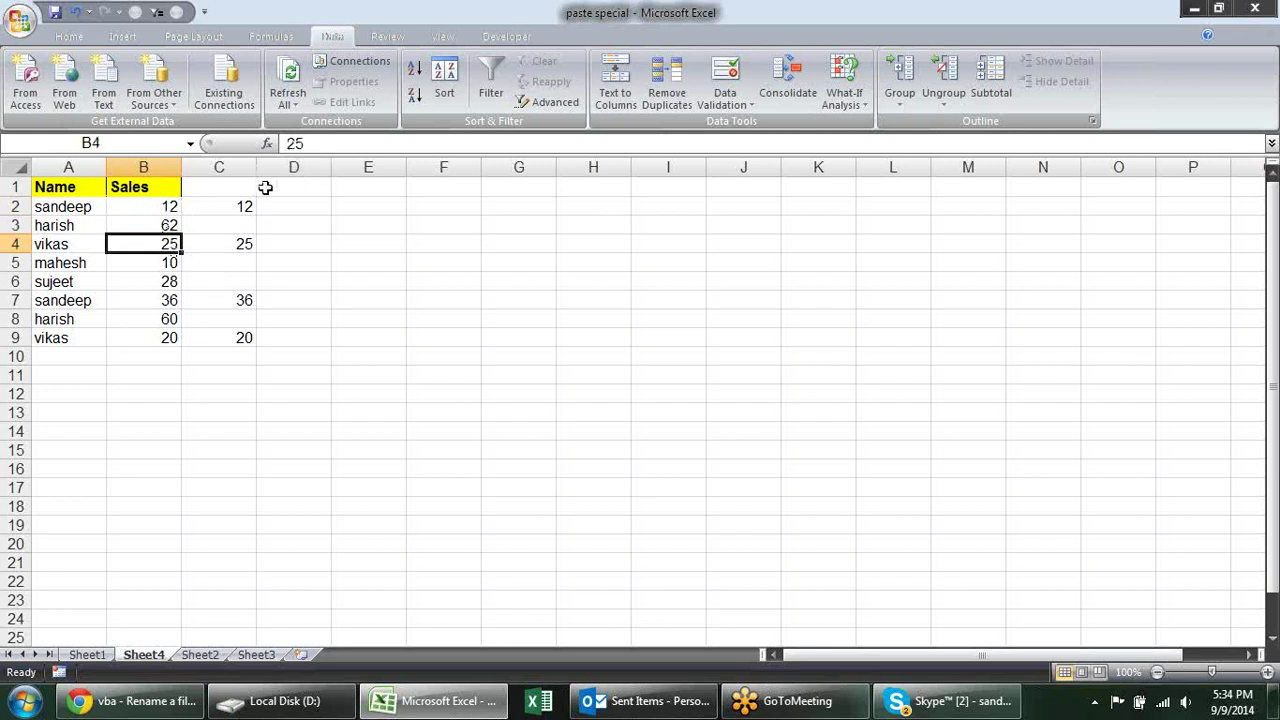
pyautogui.click(143, 205)
pyautogui.click(158, 224)
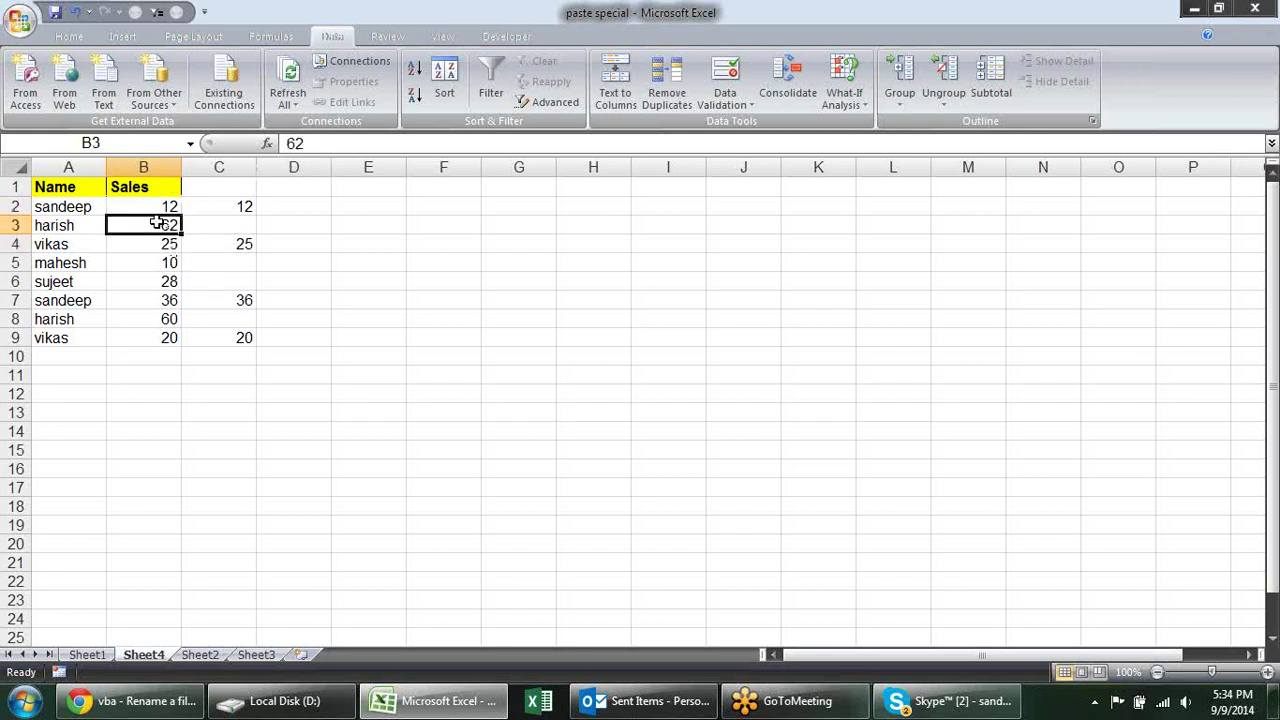
pyautogui.click(163, 260)
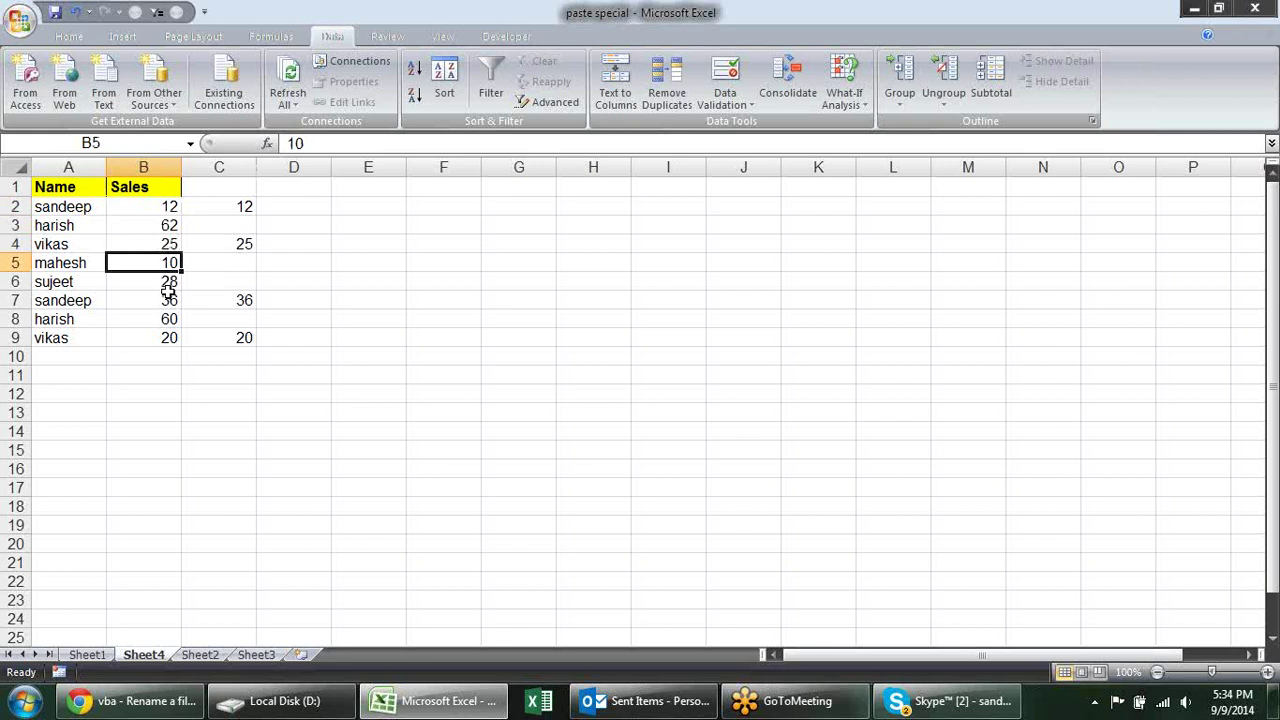
pyautogui.click(167, 298)
# Compare the filled cells C2, C4, C7 and C9 with the Sales values in the same rows of column B.
pyautogui.click(228, 204)
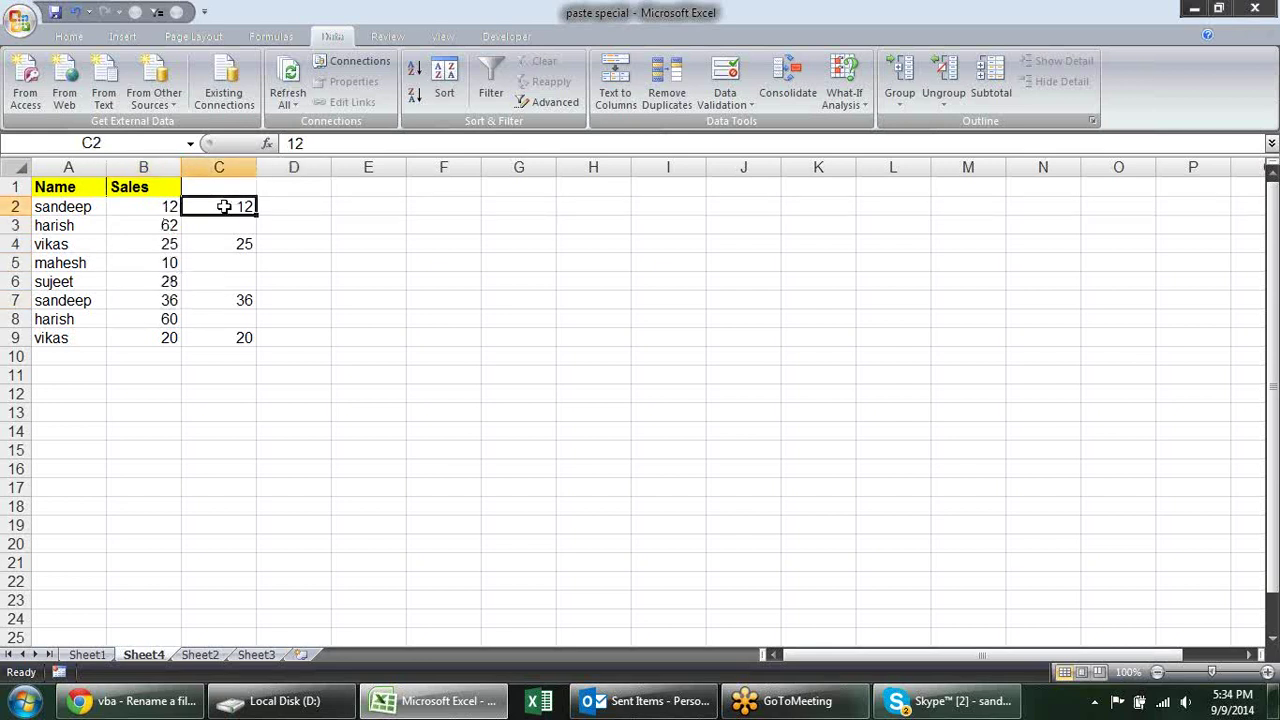
pyautogui.click(157, 206)
pyautogui.click(222, 245)
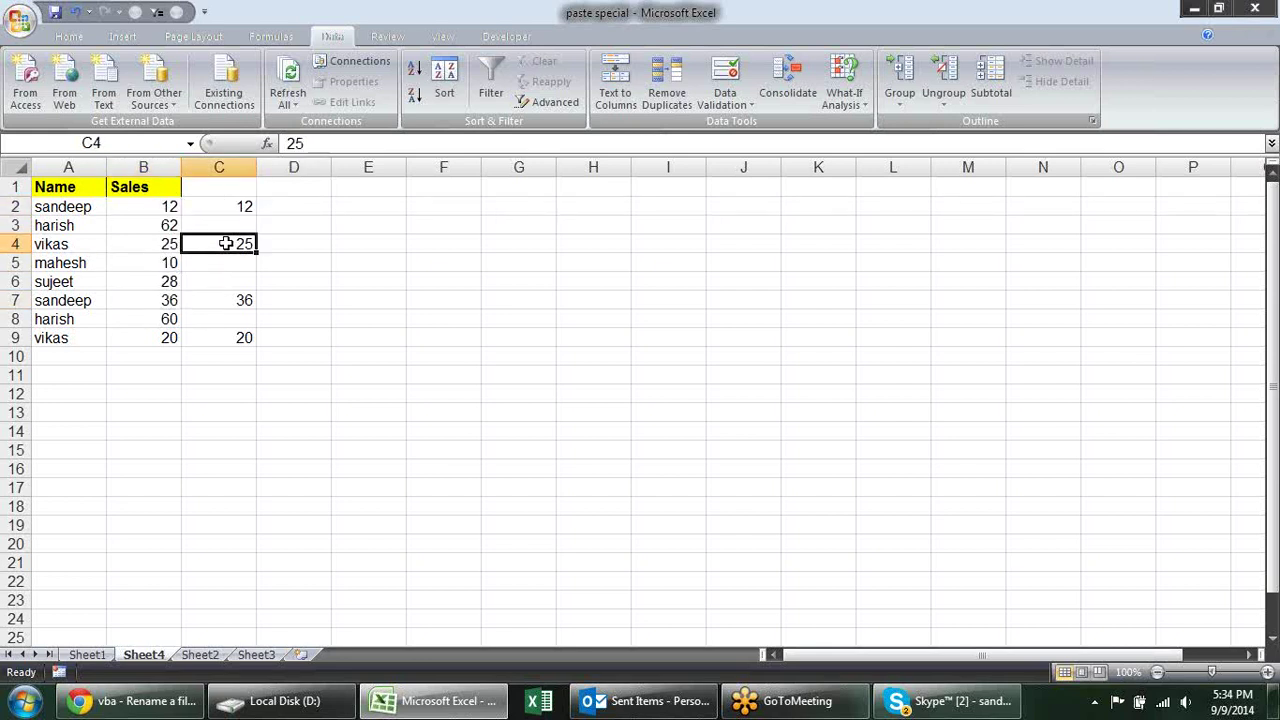
pyautogui.click(170, 245)
pyautogui.click(245, 303)
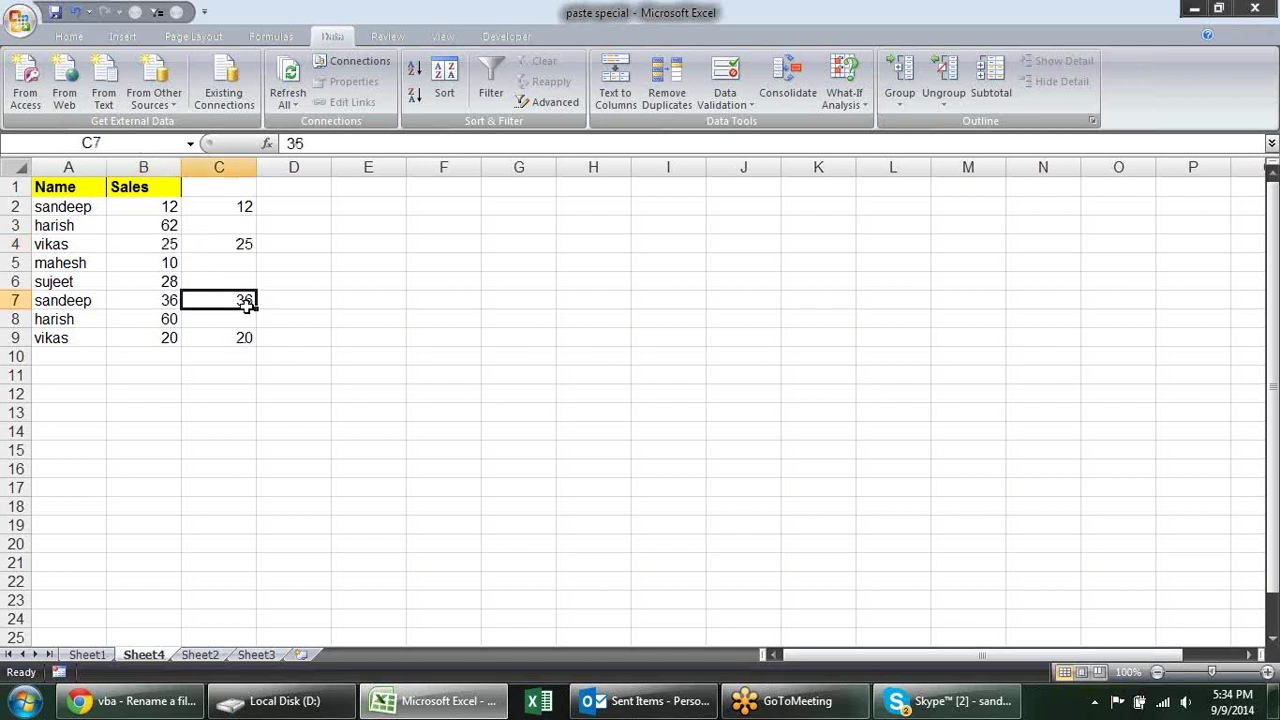
pyautogui.click(168, 304)
pyautogui.click(217, 342)
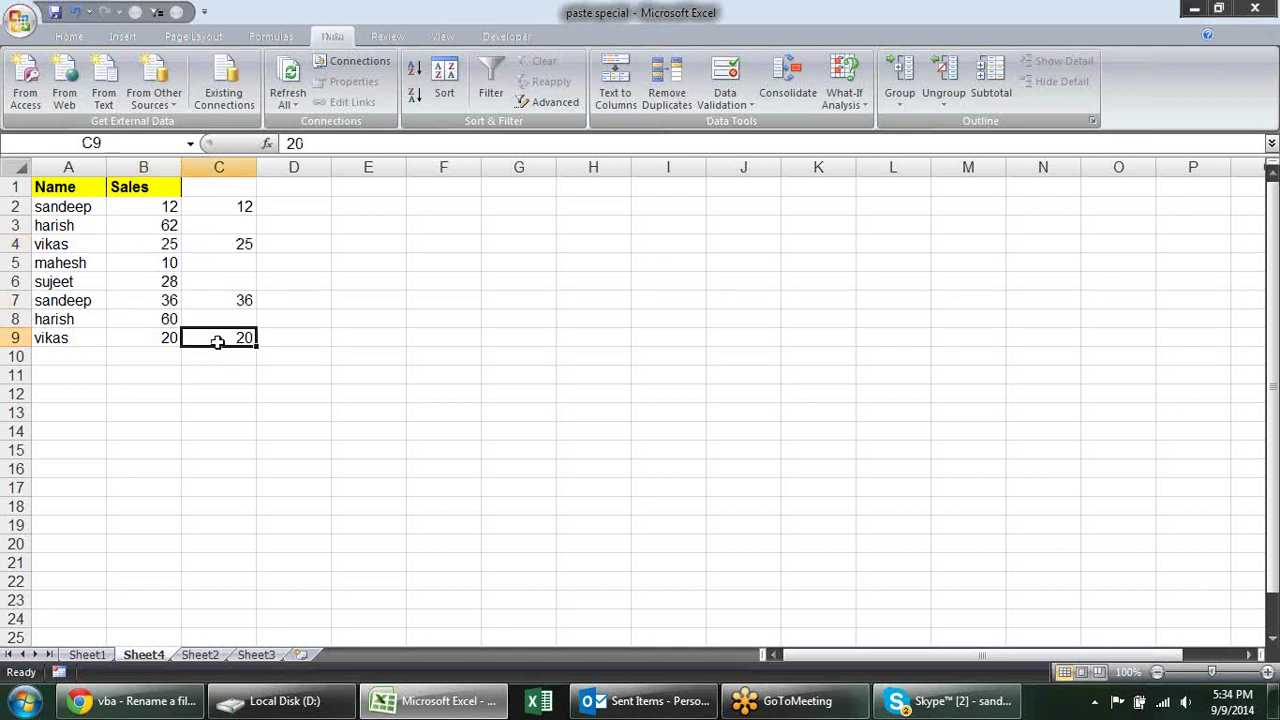
pyautogui.click(168, 338)
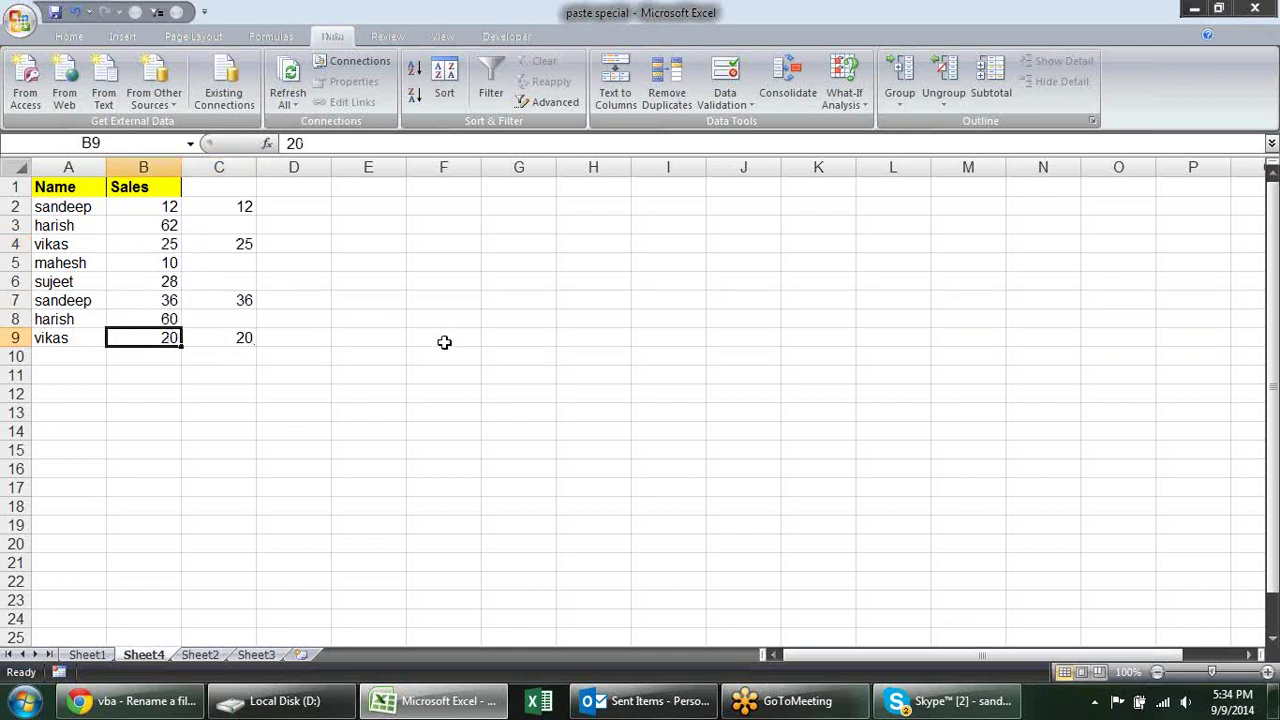
pyautogui.moveTo(237, 206); pyautogui.dragTo(229, 336)
pyautogui.click(165, 205)
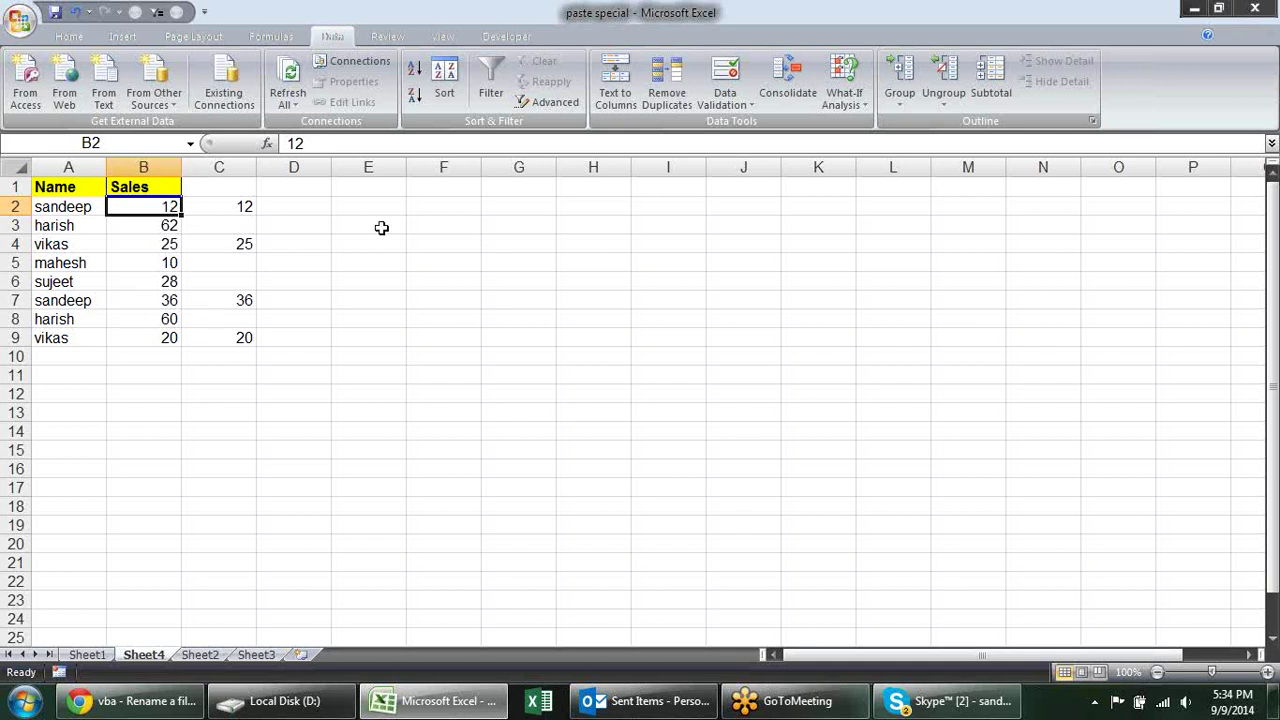
# Add B2 and C2 in cell D2 with the formula =B2+C2 and fill it down through D9.
pyautogui.click(306, 192)
pyautogui.click(302, 210)
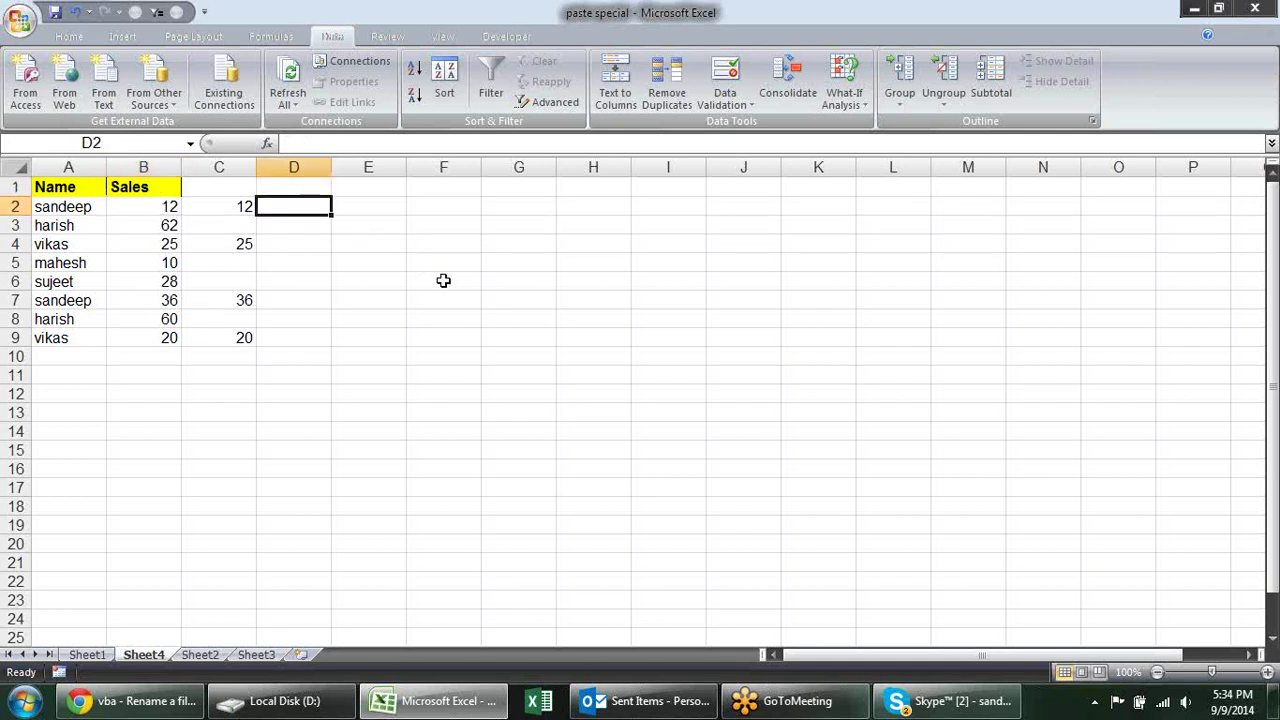
pyautogui.write('=')
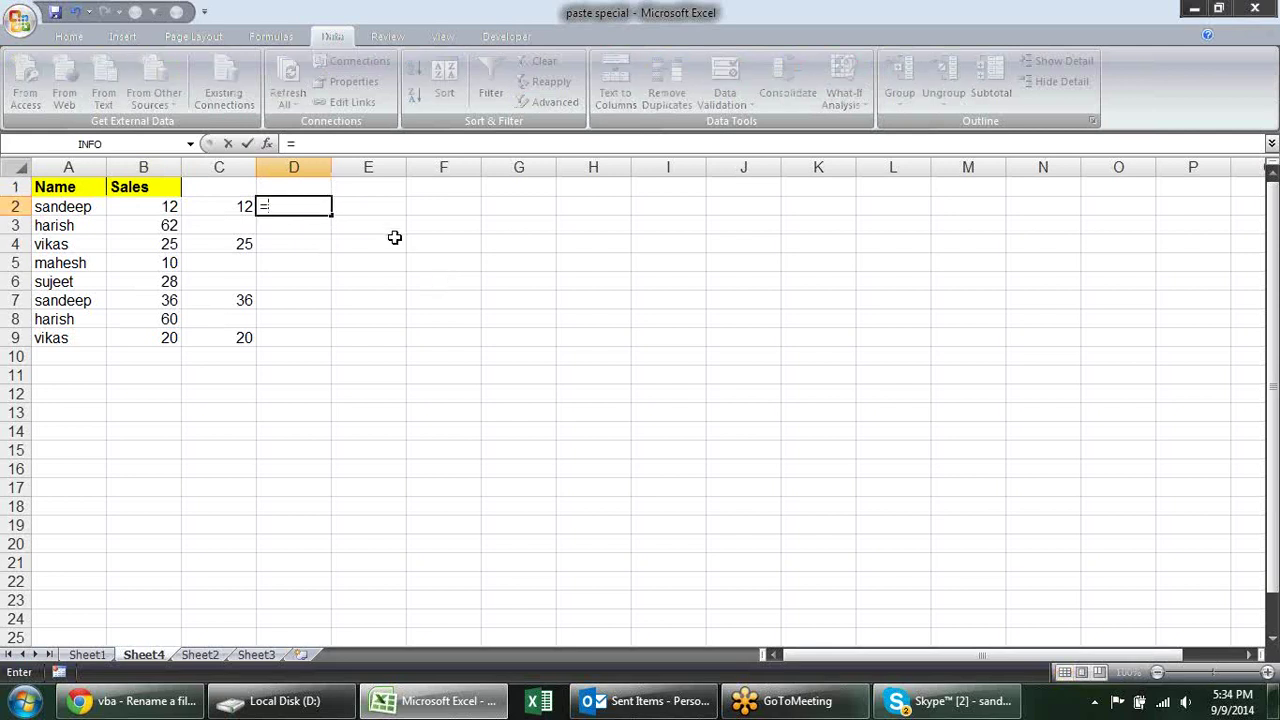
pyautogui.click(165, 207)
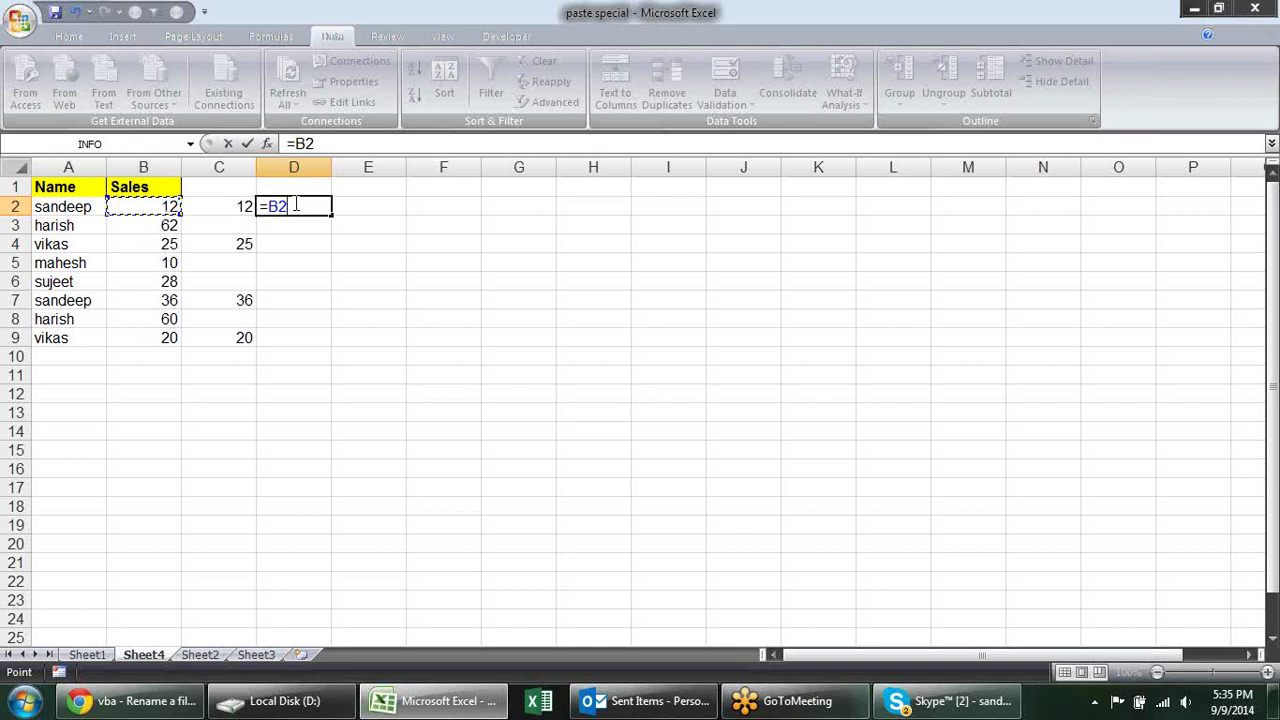
pyautogui.write('+')
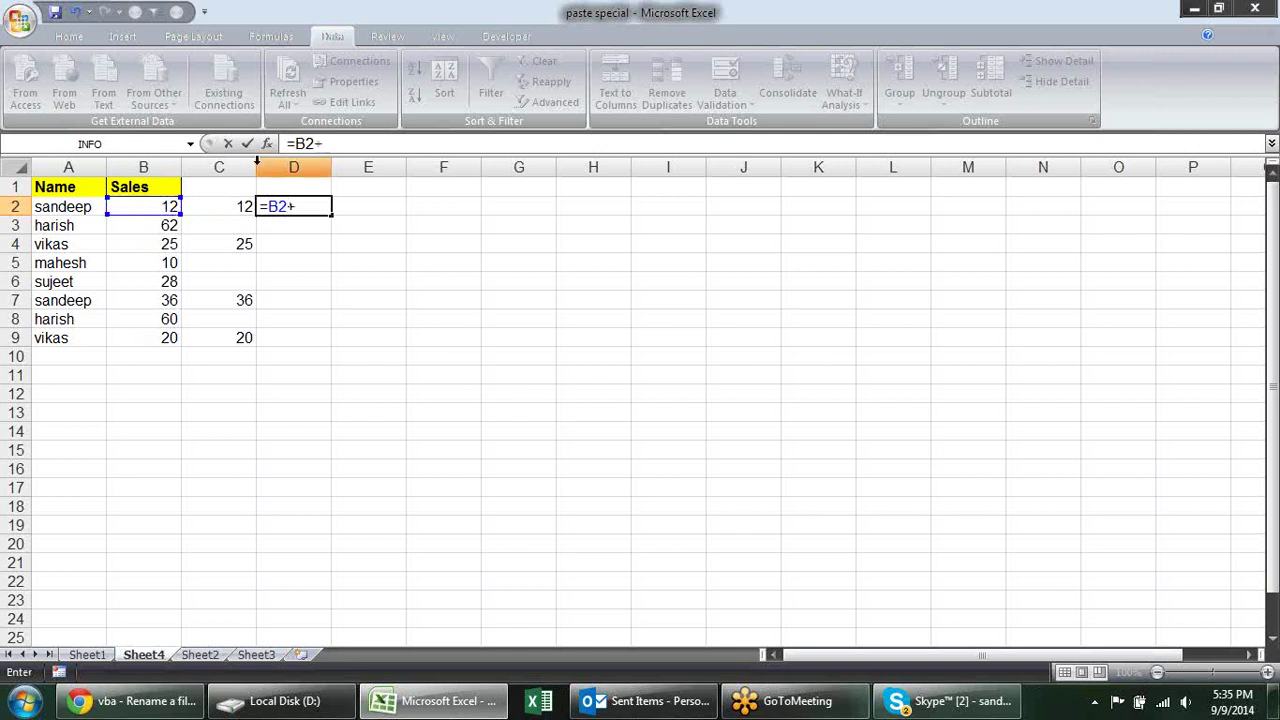
pyautogui.click(245, 201)
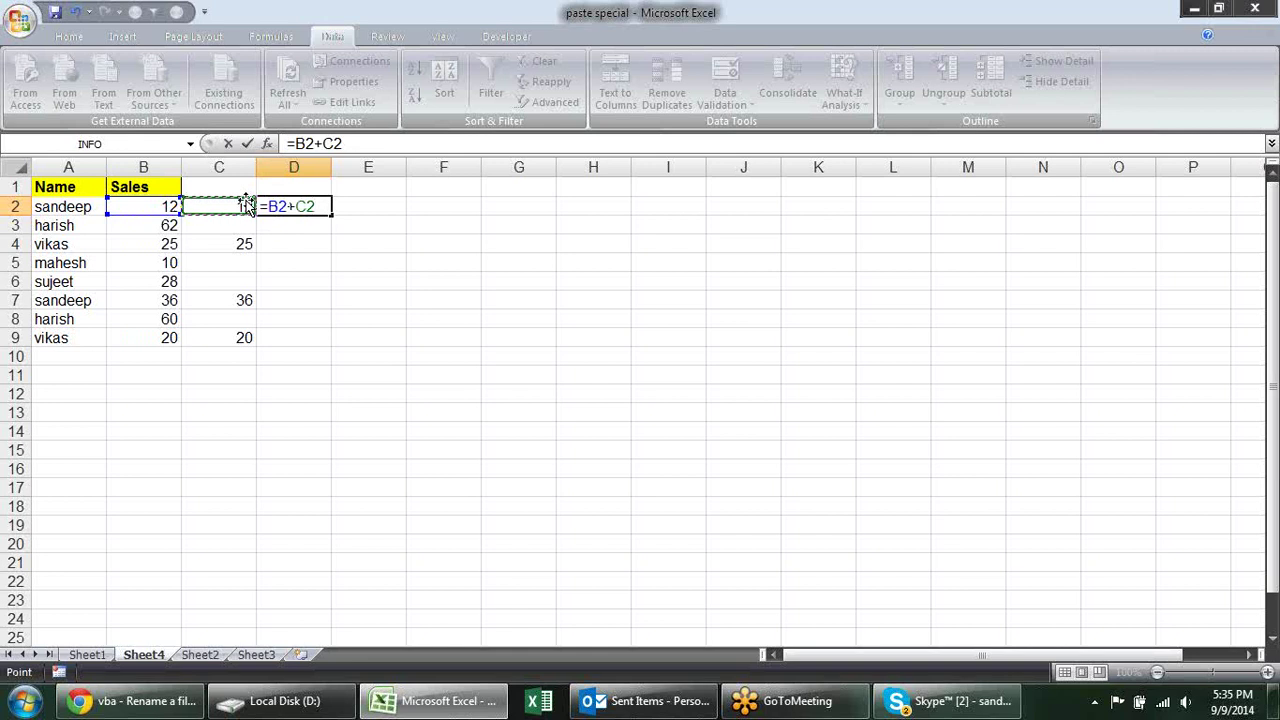
pyautogui.press('Return')
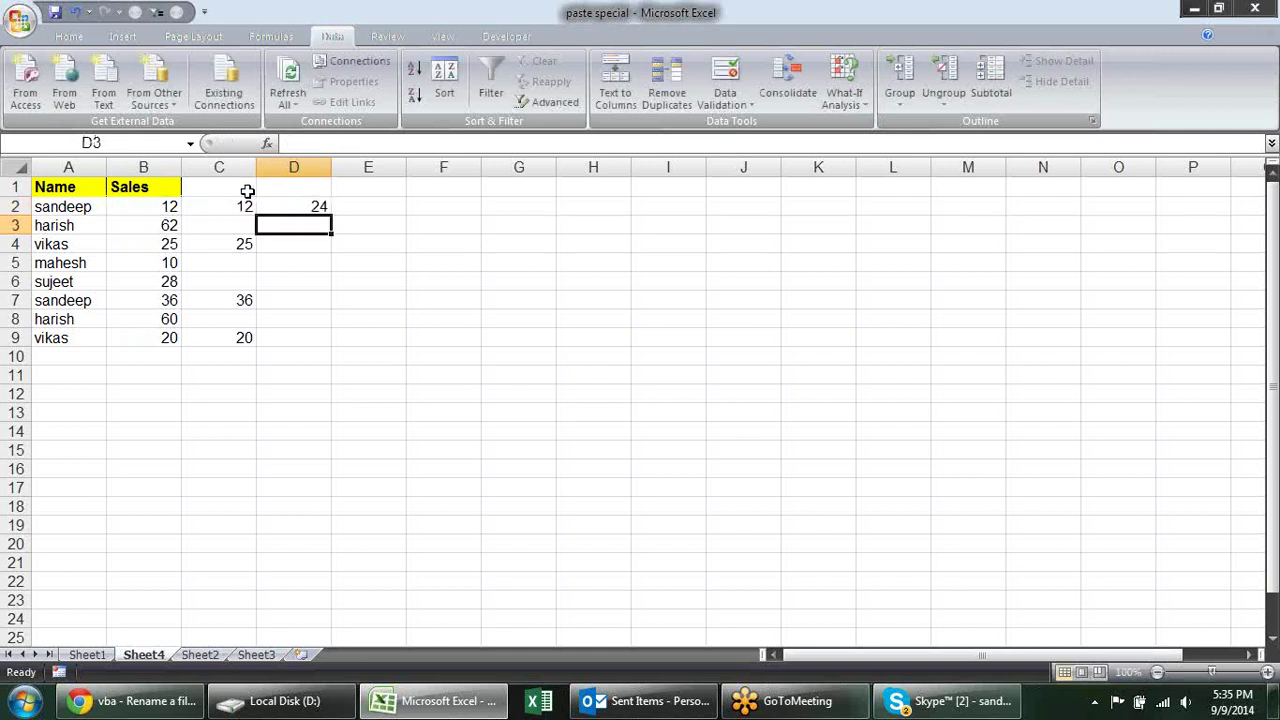
pyautogui.click(318, 208)
pyautogui.moveTo(333, 211); pyautogui.dragTo(337, 346)
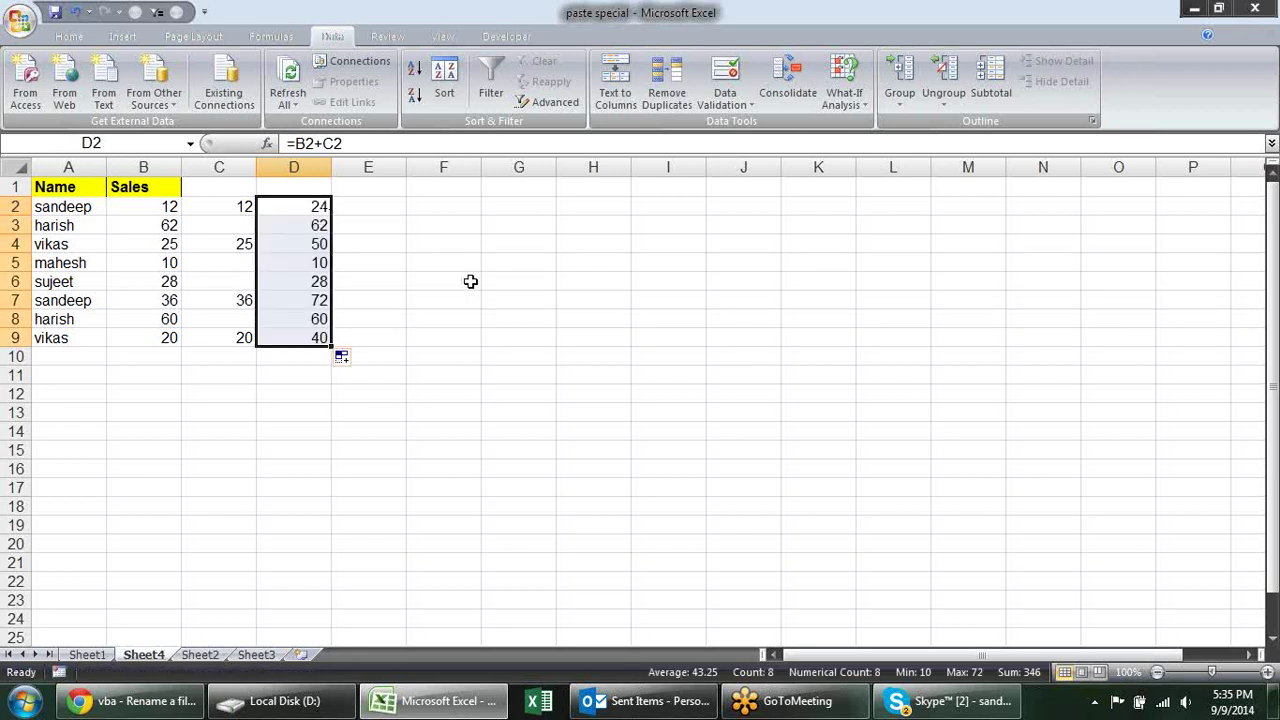
# Inspect the filled formula in D3 and its blank source cell C3.
pyautogui.click(245, 222)
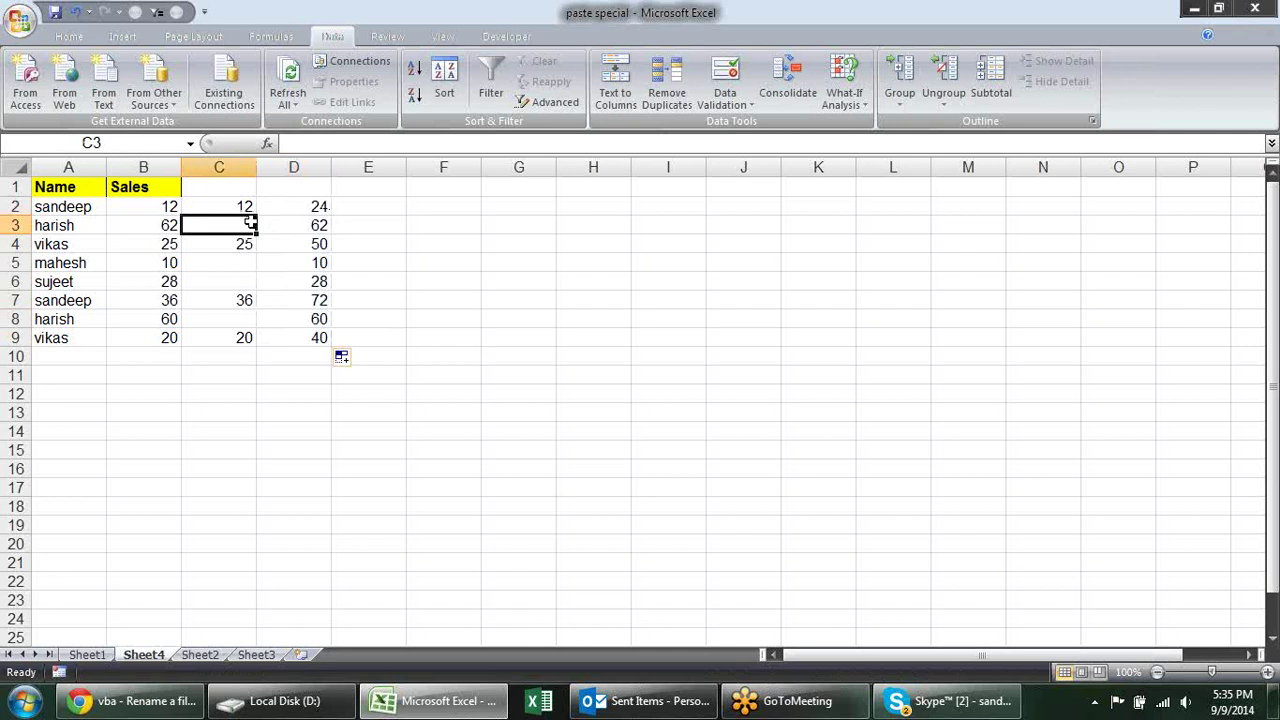
pyautogui.doubleClick(316, 220)
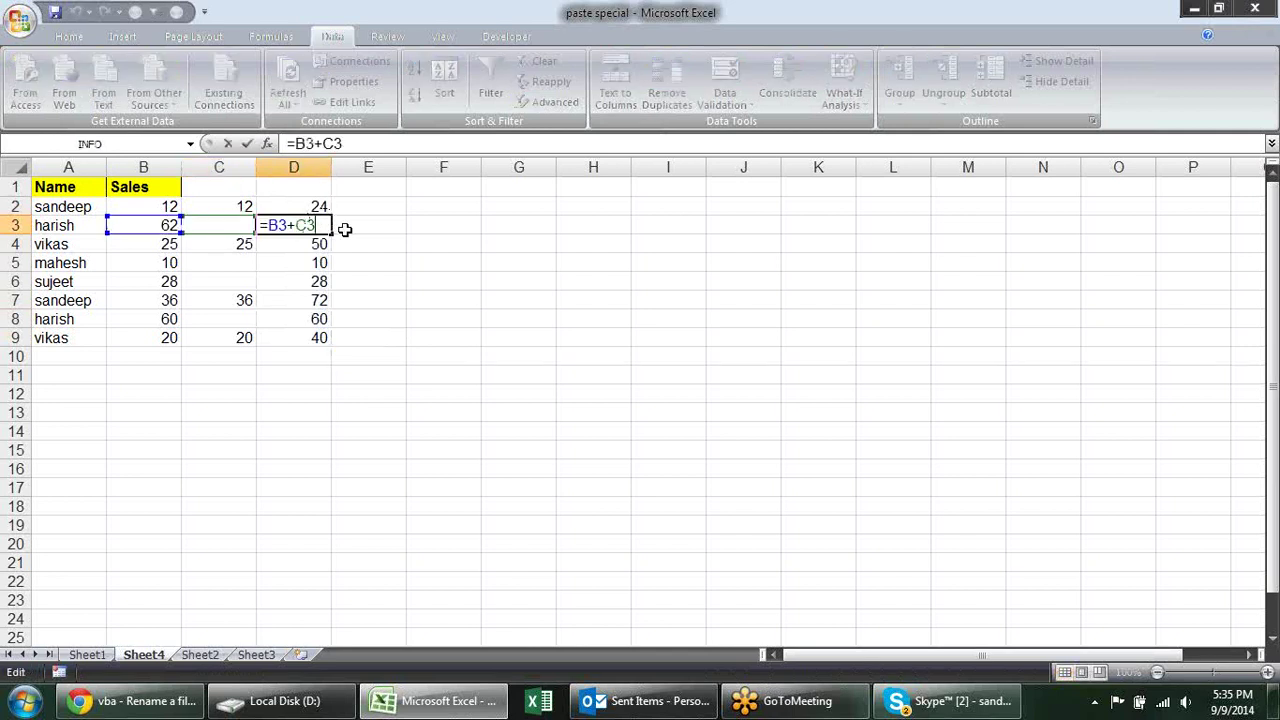
pyautogui.press('Return')
# Copy D2:D9, paste only its values over the Sales figures in B2:B9, and end the copy mode.
pyautogui.moveTo(312, 206); pyautogui.dragTo(320, 333)
pyautogui.hotkey('ctrl', 'c')
pyautogui.click(173, 207)
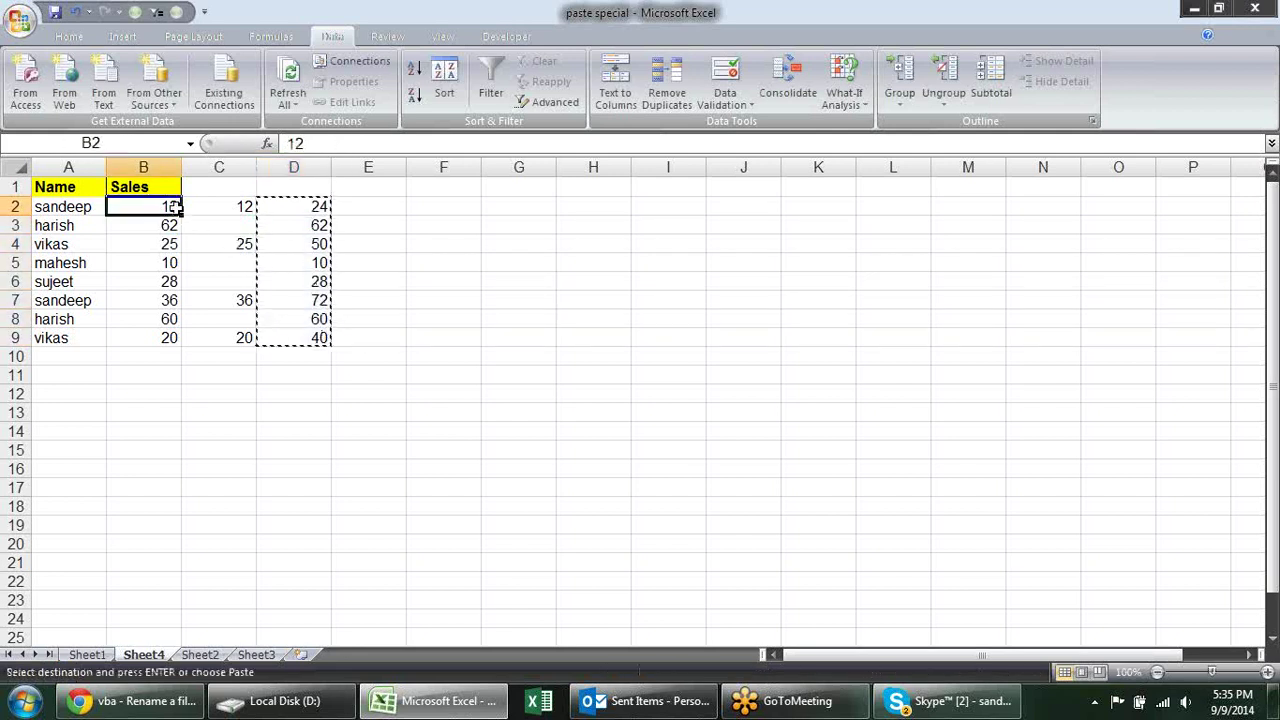
pyautogui.moveTo(167, 205); pyautogui.dragTo(183, 330)
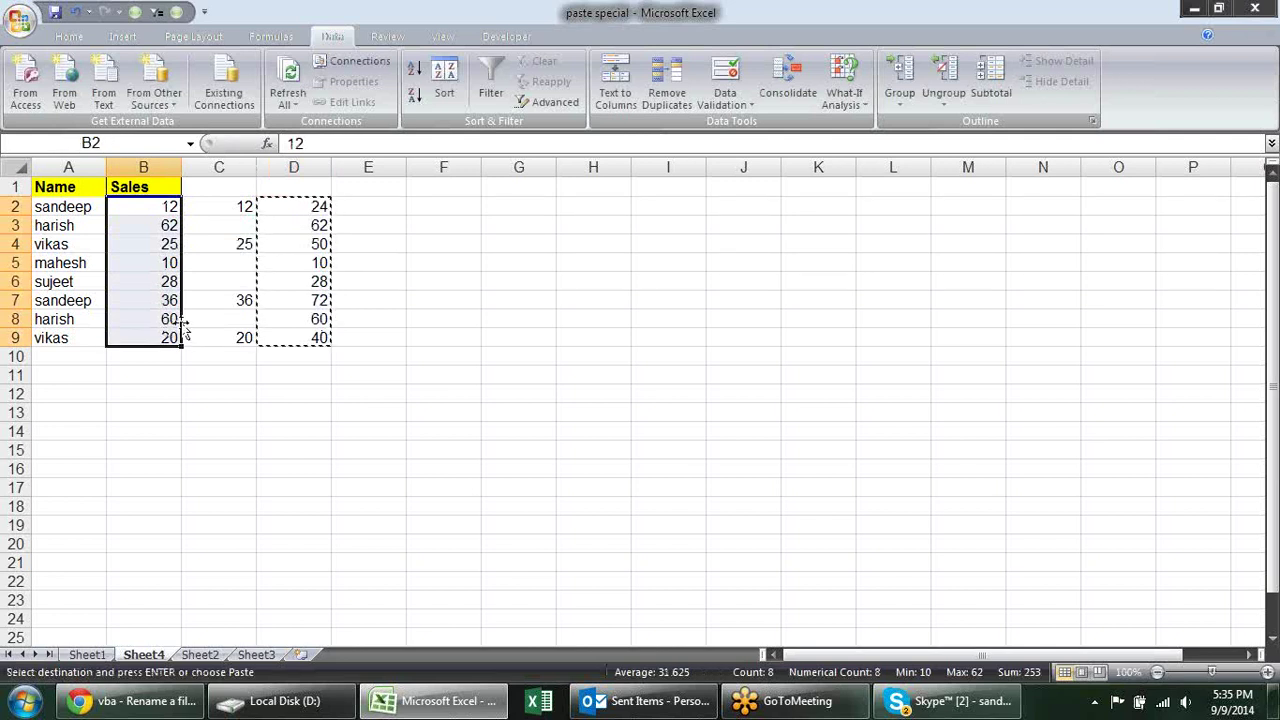
pyautogui.rightClick(162, 210)
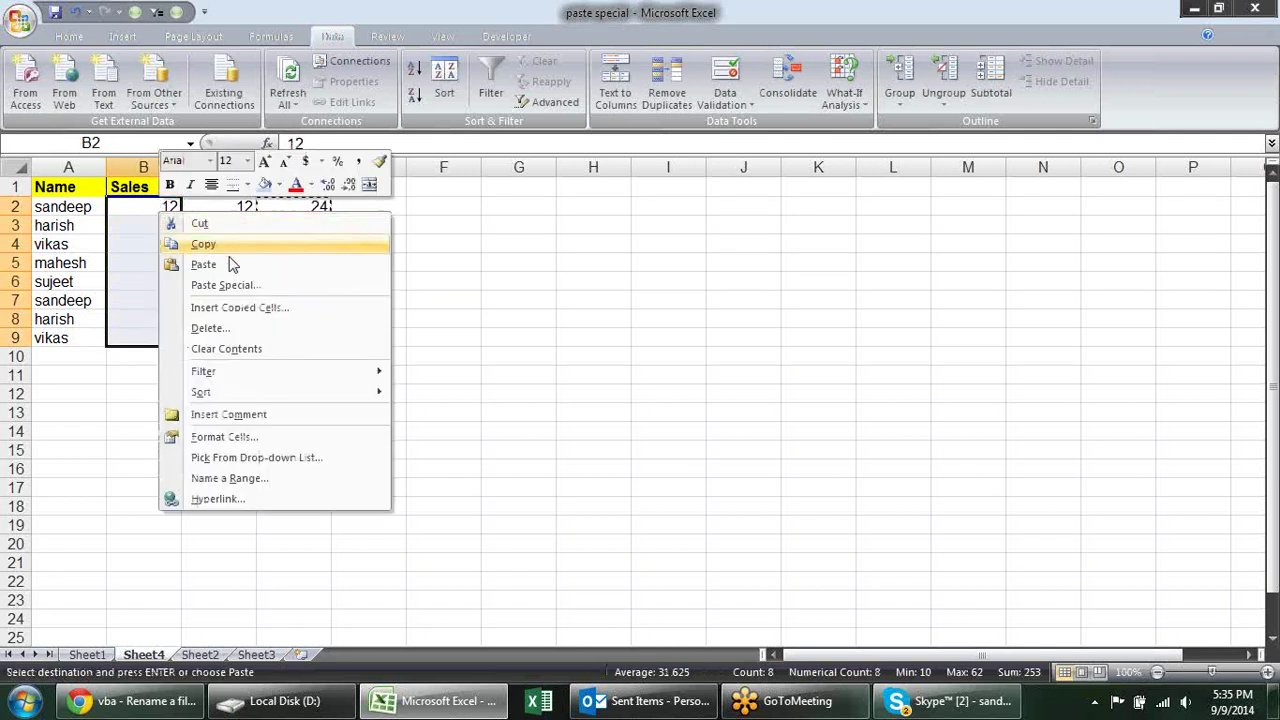
pyautogui.click(228, 285)
pyautogui.click(125, 212)
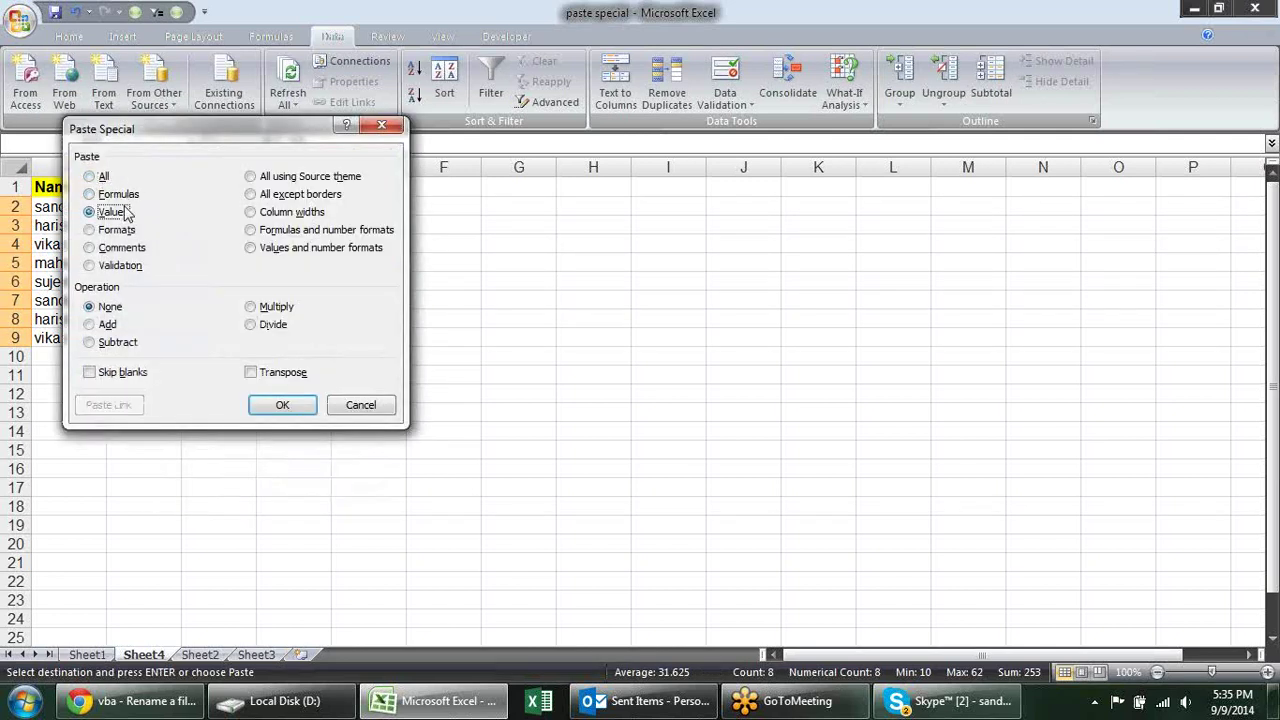
pyautogui.click(284, 405)
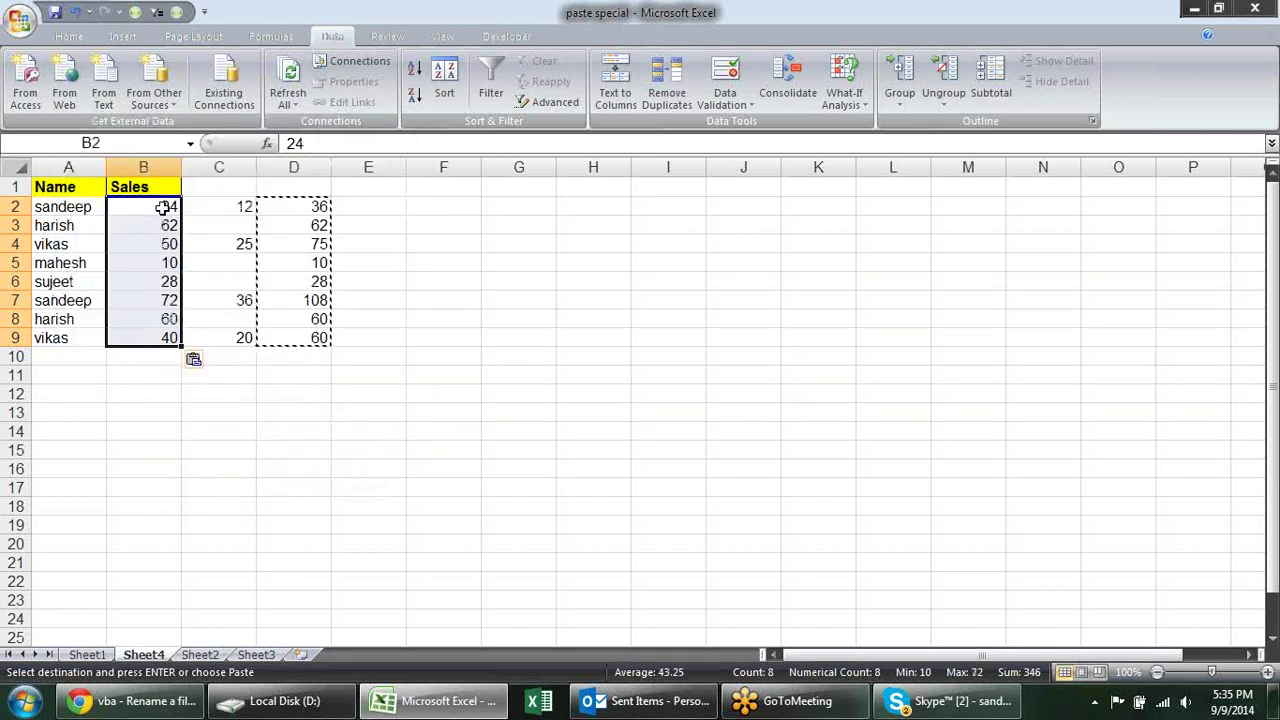
pyautogui.press('Escape')
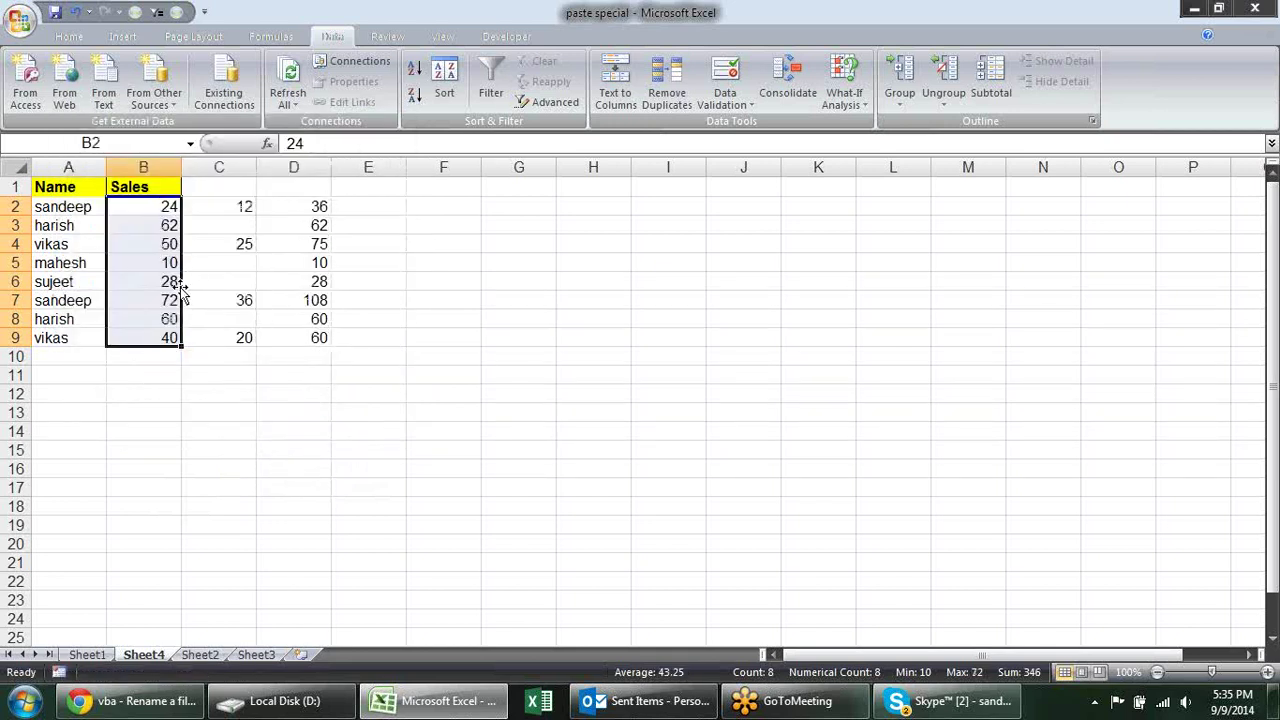
# Delete helper column D containing the addition formulas.
pyautogui.click(214, 260)
pyautogui.click(265, 213)
pyautogui.click(277, 256)
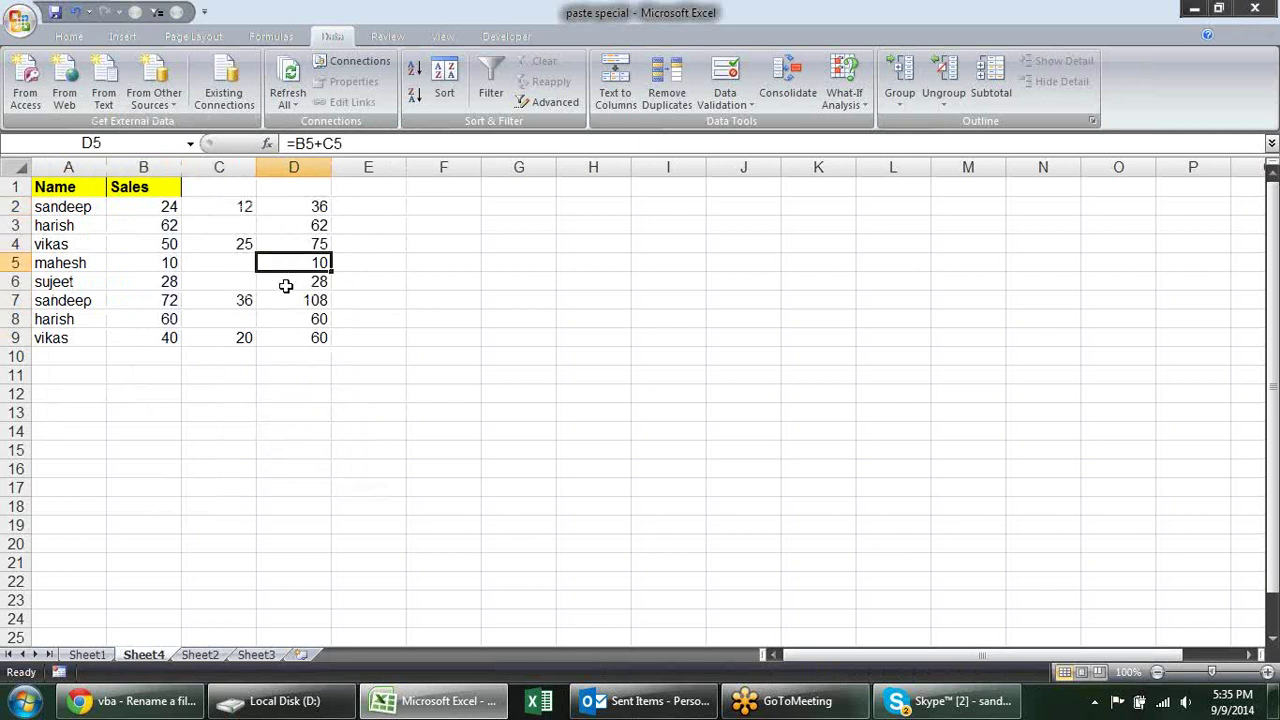
pyautogui.click(287, 319)
pyautogui.rightClick(298, 167)
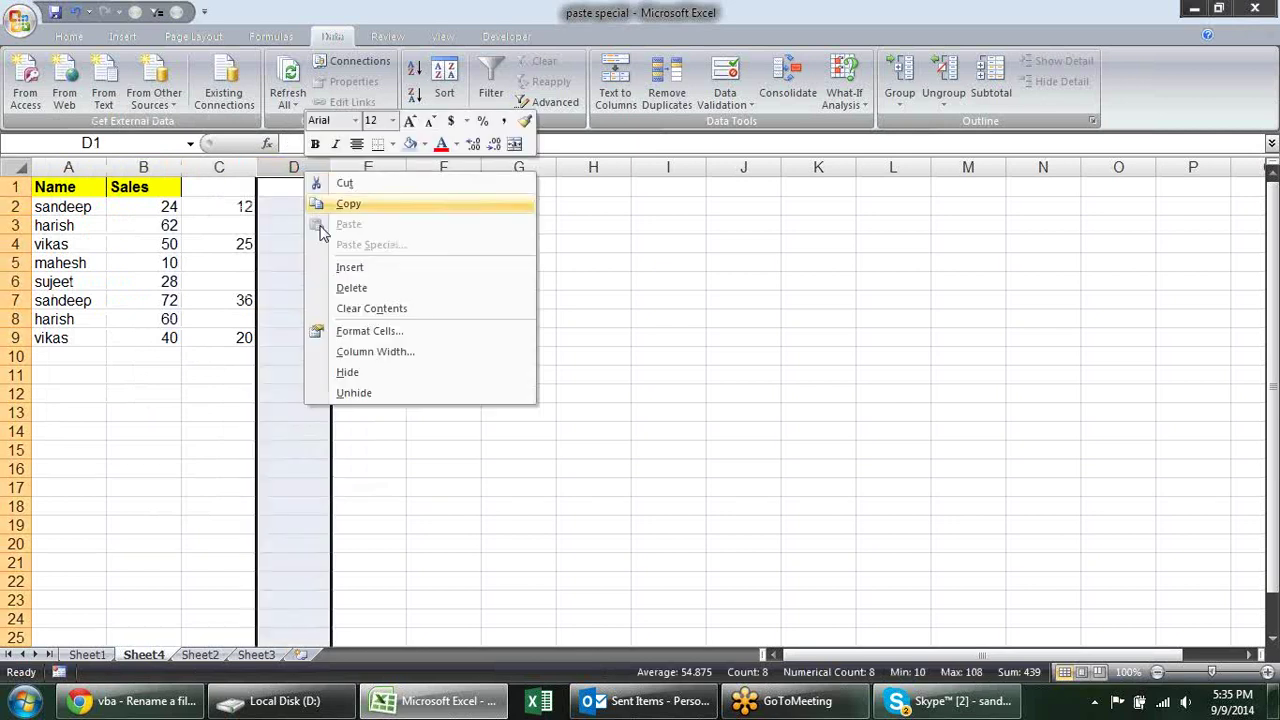
pyautogui.click(370, 289)
pyautogui.click(337, 314)
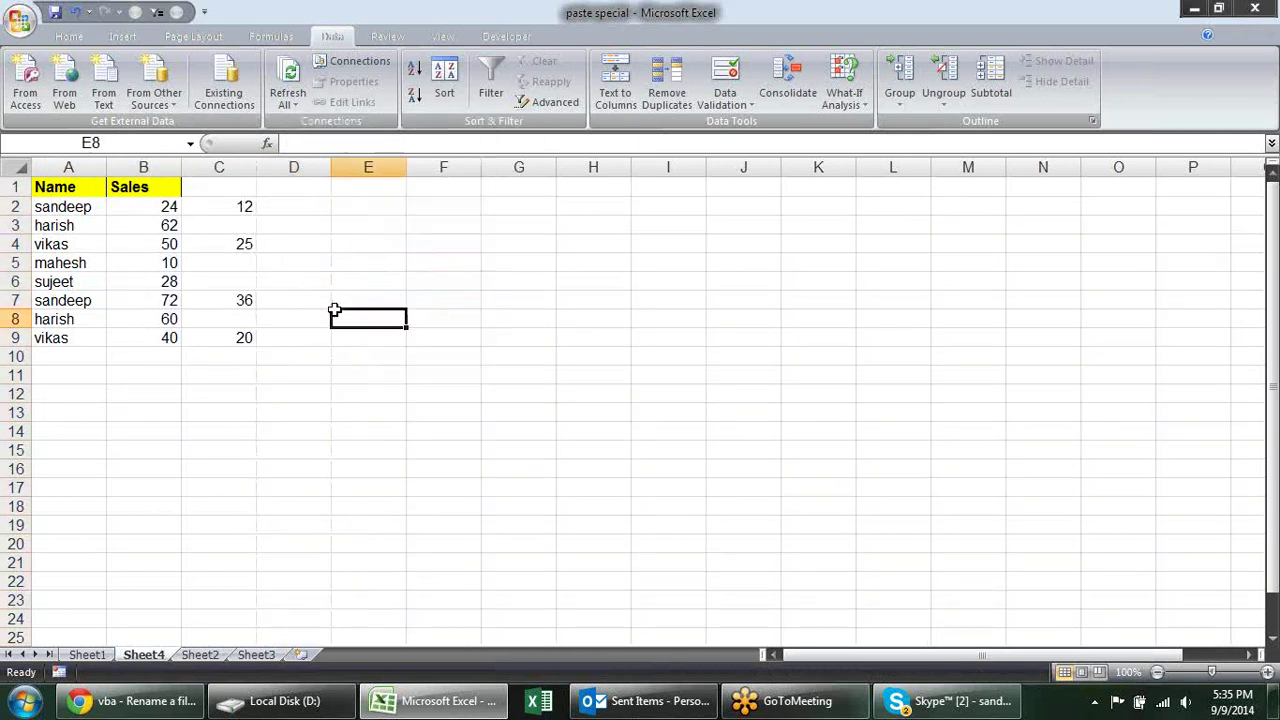
# Copy C2:C9 and use Paste Special with the Add operation to add it to the Sales values in B2:B9.
pyautogui.click(169, 242)
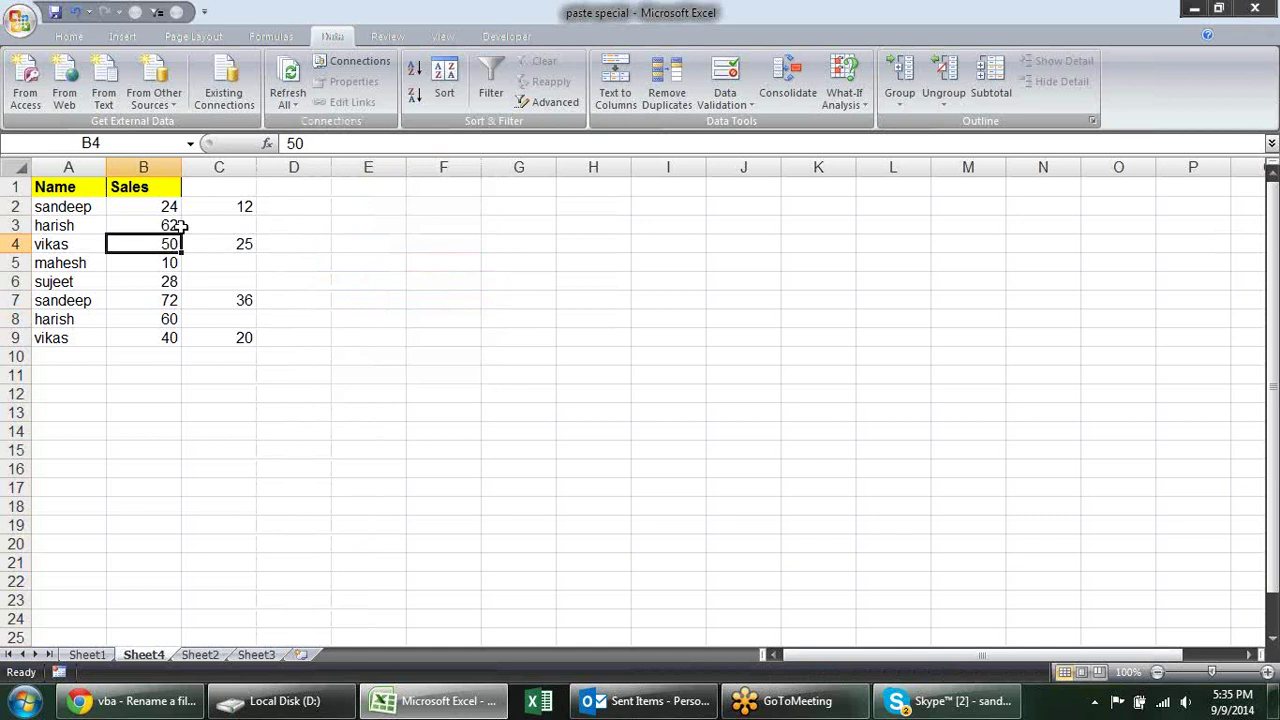
pyautogui.moveTo(218, 203); pyautogui.dragTo(243, 340)
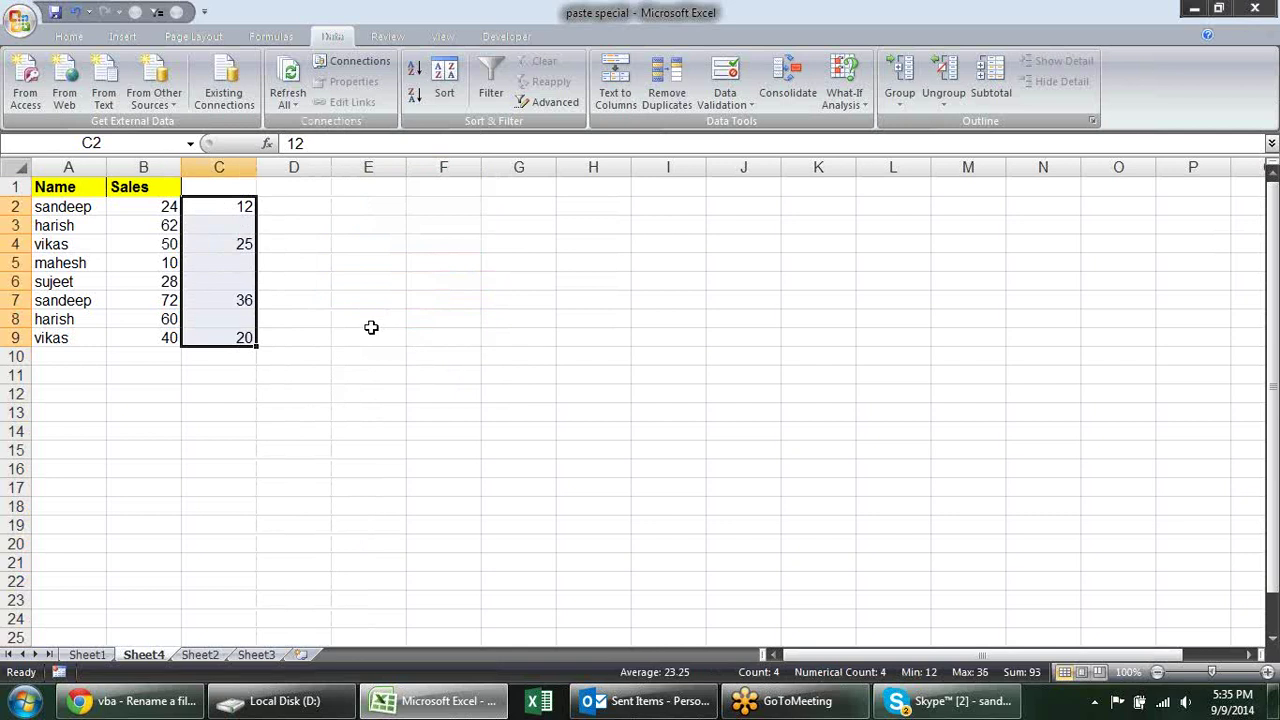
pyautogui.rightClick(245, 203)
pyautogui.click(289, 234)
pyautogui.moveTo(157, 210); pyautogui.dragTo(150, 338)
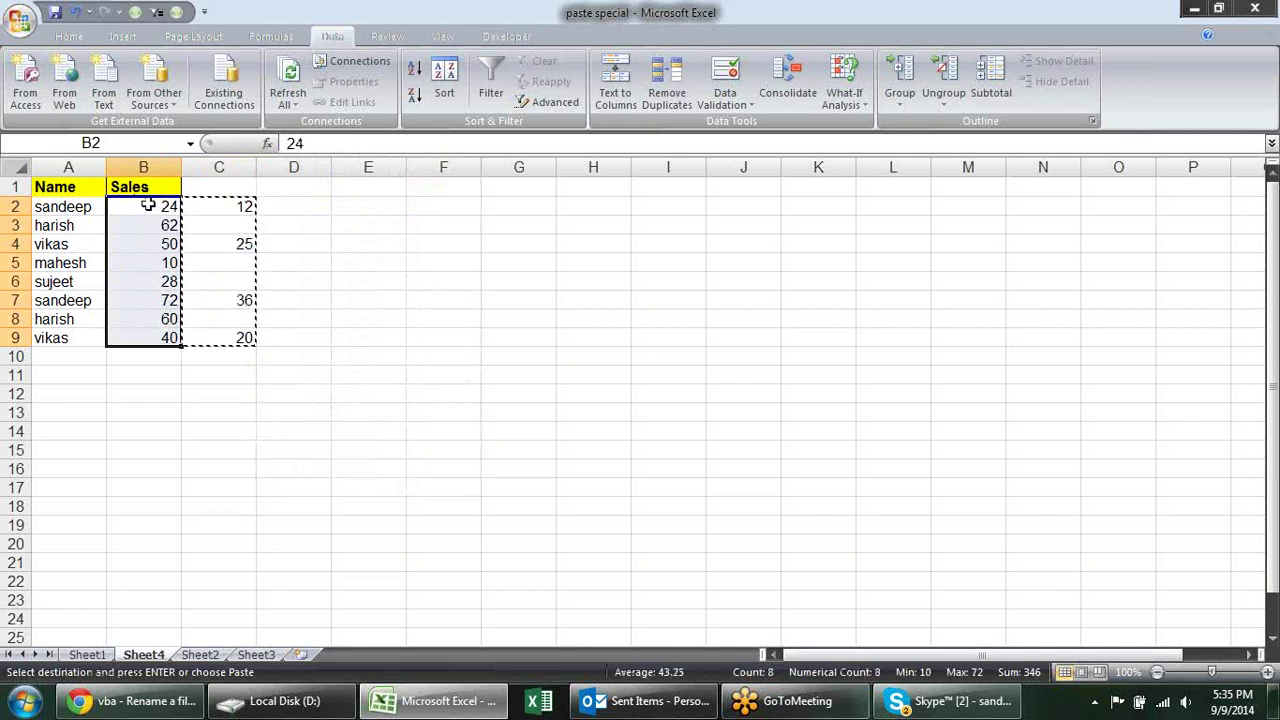
pyautogui.rightClick(153, 208)
pyautogui.click(220, 277)
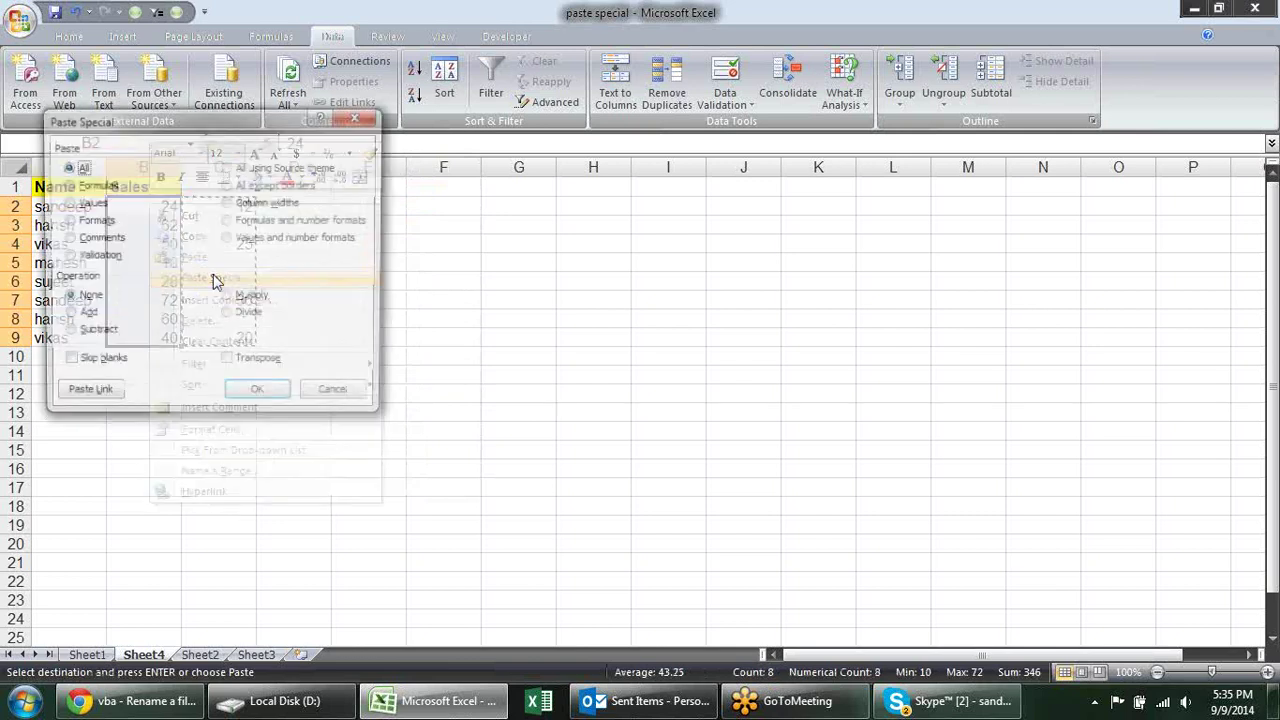
pyautogui.moveTo(179, 111); pyautogui.dragTo(527, 147)
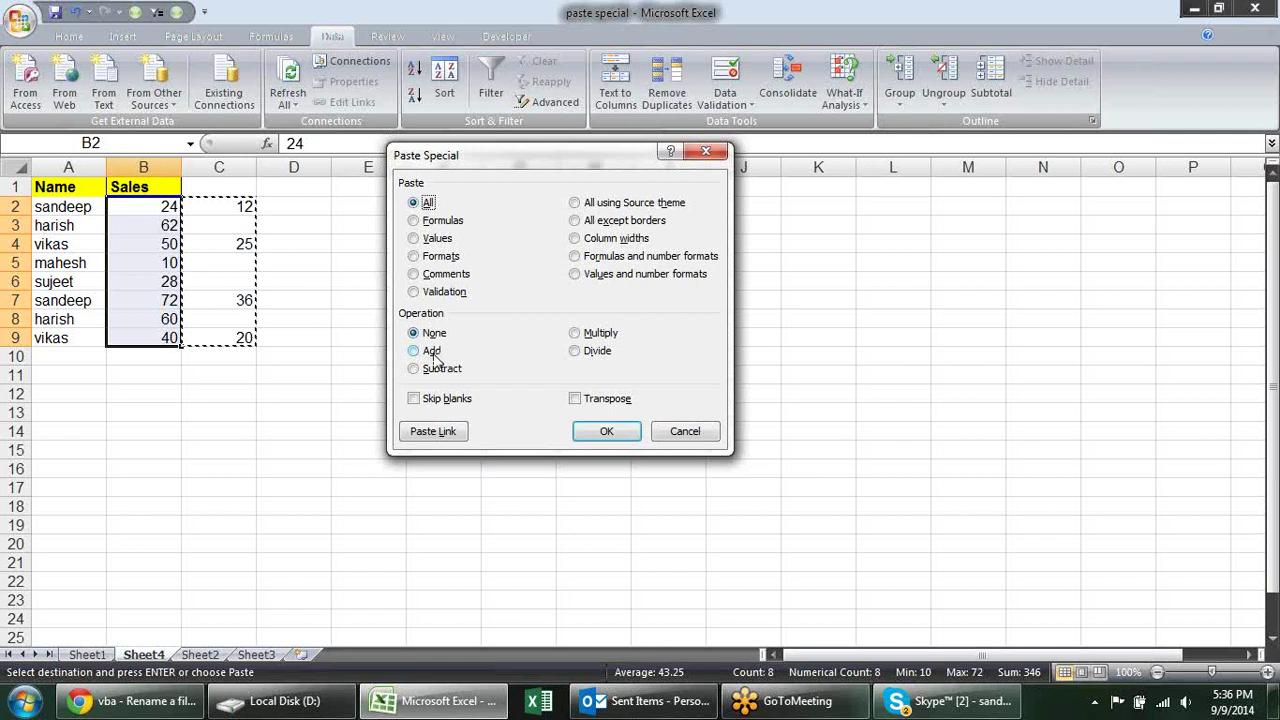
pyautogui.click(430, 352)
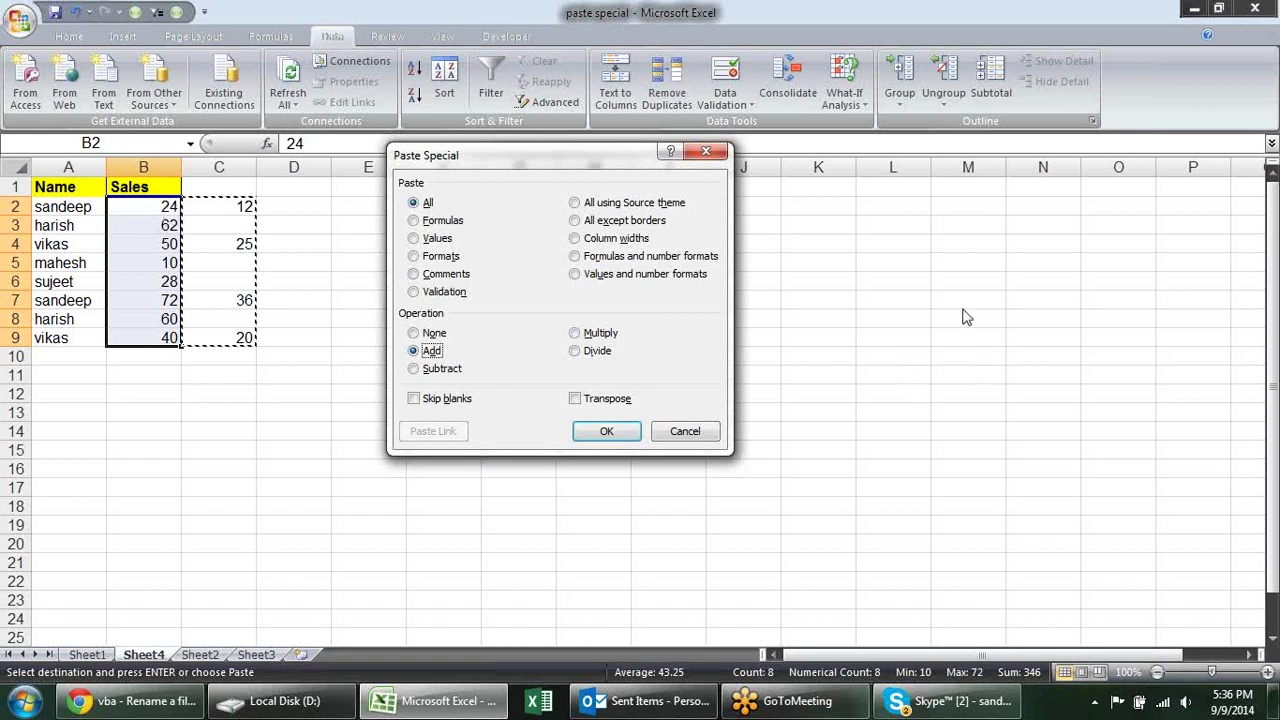
pyautogui.click(606, 431)
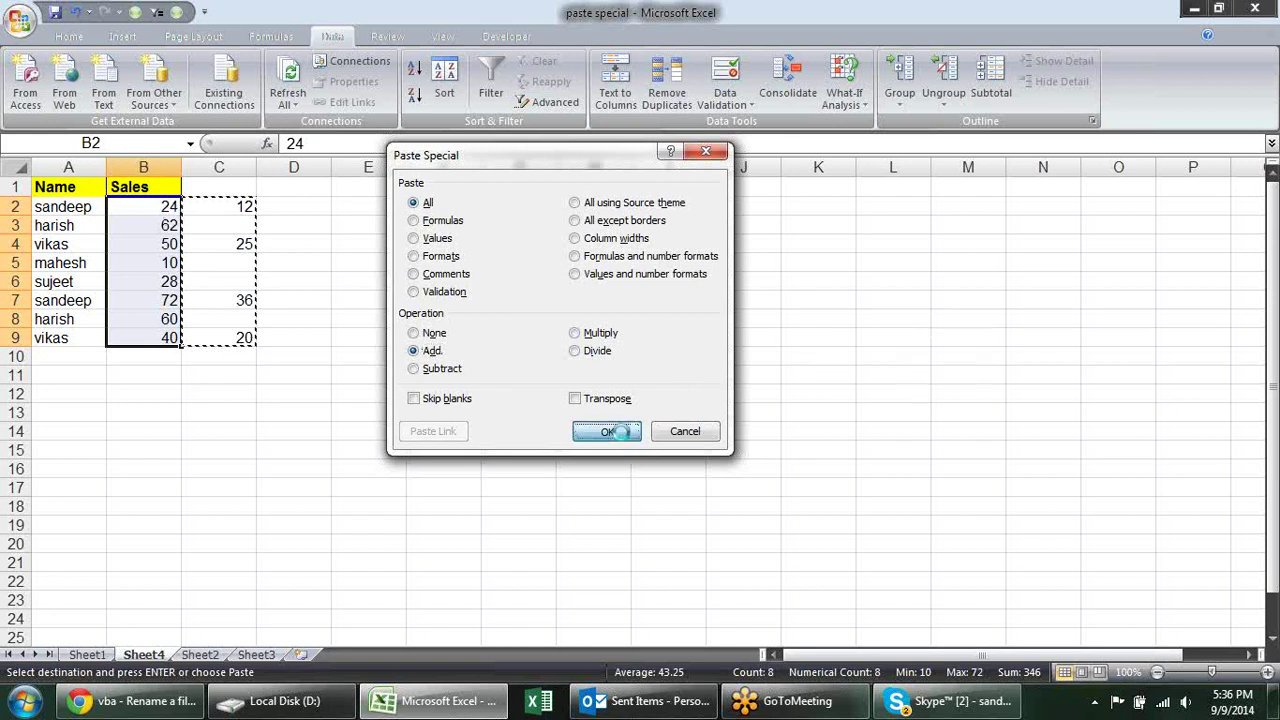
# Check the added results in B2, B4 and B7 against column C, and end the copy mode.
pyautogui.click(243, 207)
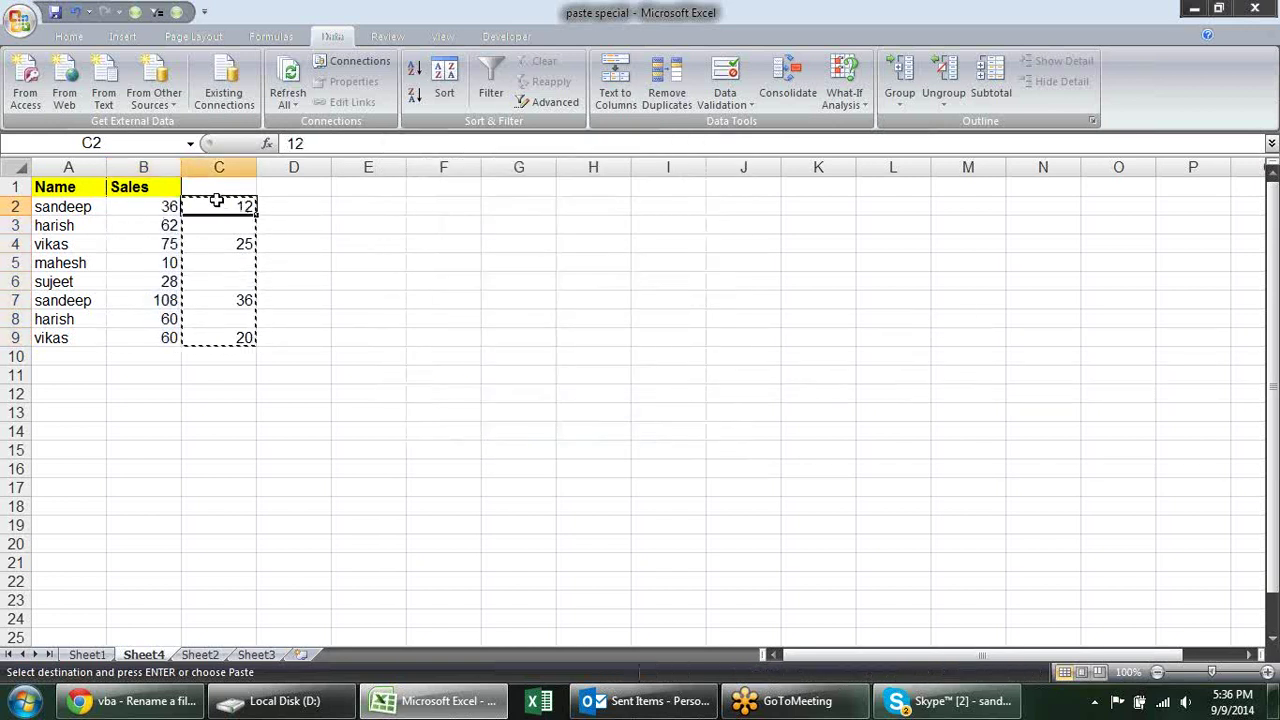
pyautogui.click(170, 207)
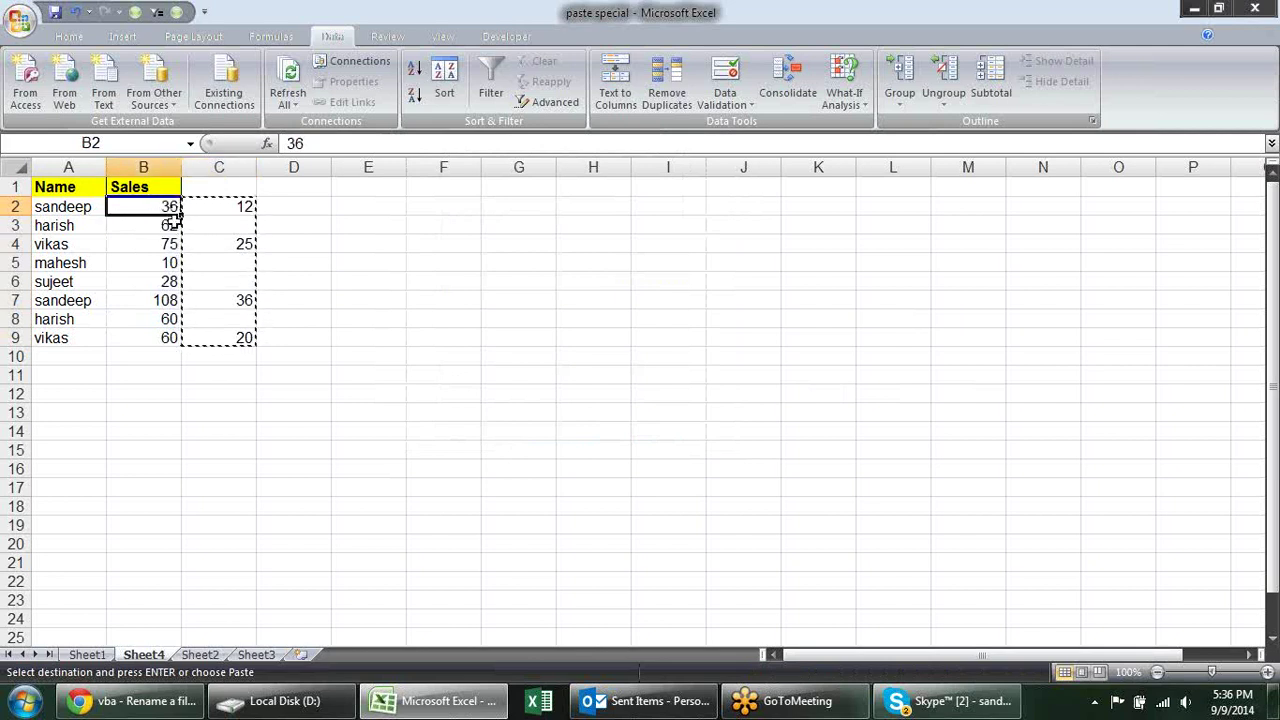
pyautogui.click(170, 243)
pyautogui.click(172, 302)
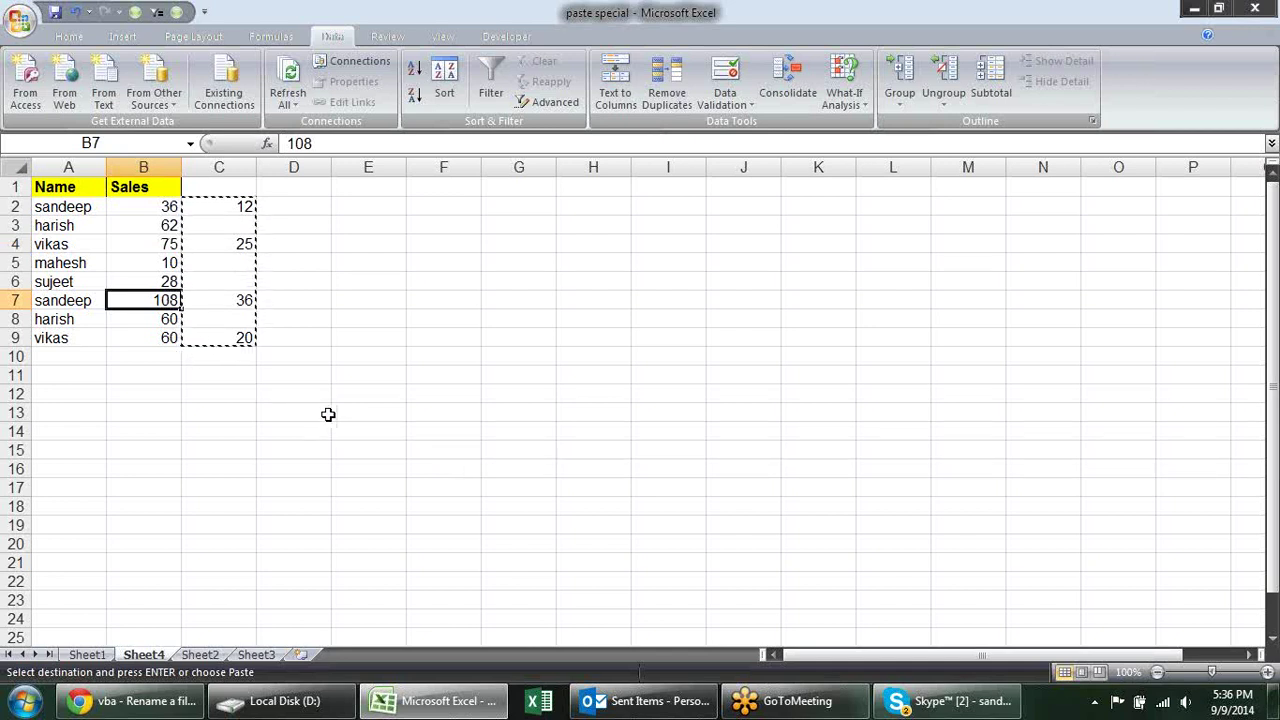
pyautogui.press('Escape')
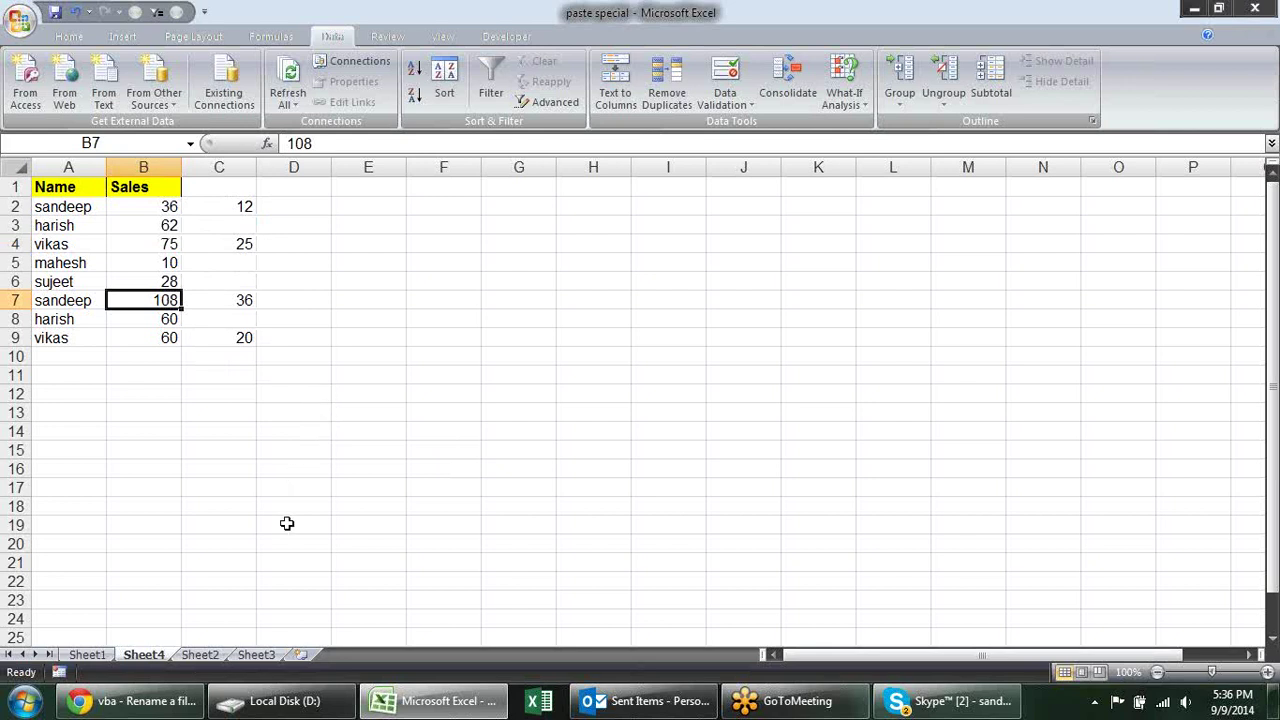
# Open Sheet2 and clear the Ach% values in C2:C9.
pyautogui.click(214, 655)
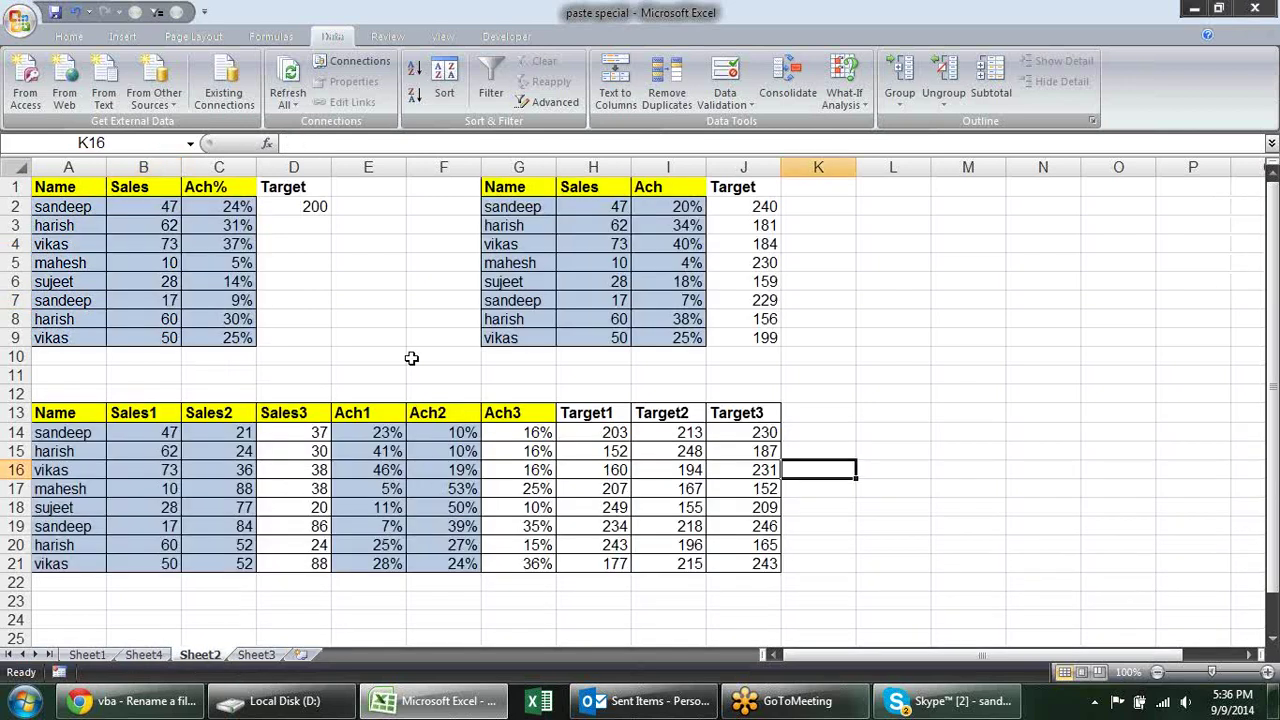
pyautogui.click(303, 257)
pyautogui.moveTo(224, 210); pyautogui.dragTo(215, 338)
pyautogui.press('Delete')
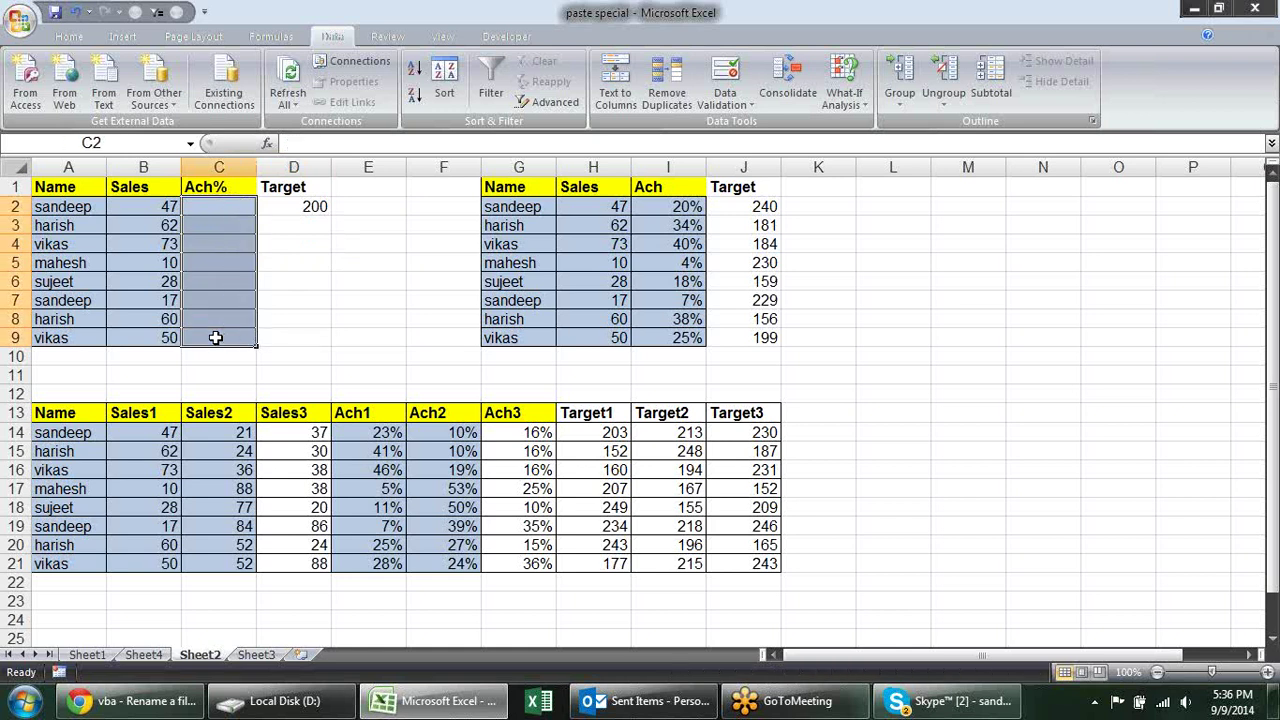
pyautogui.click(319, 298)
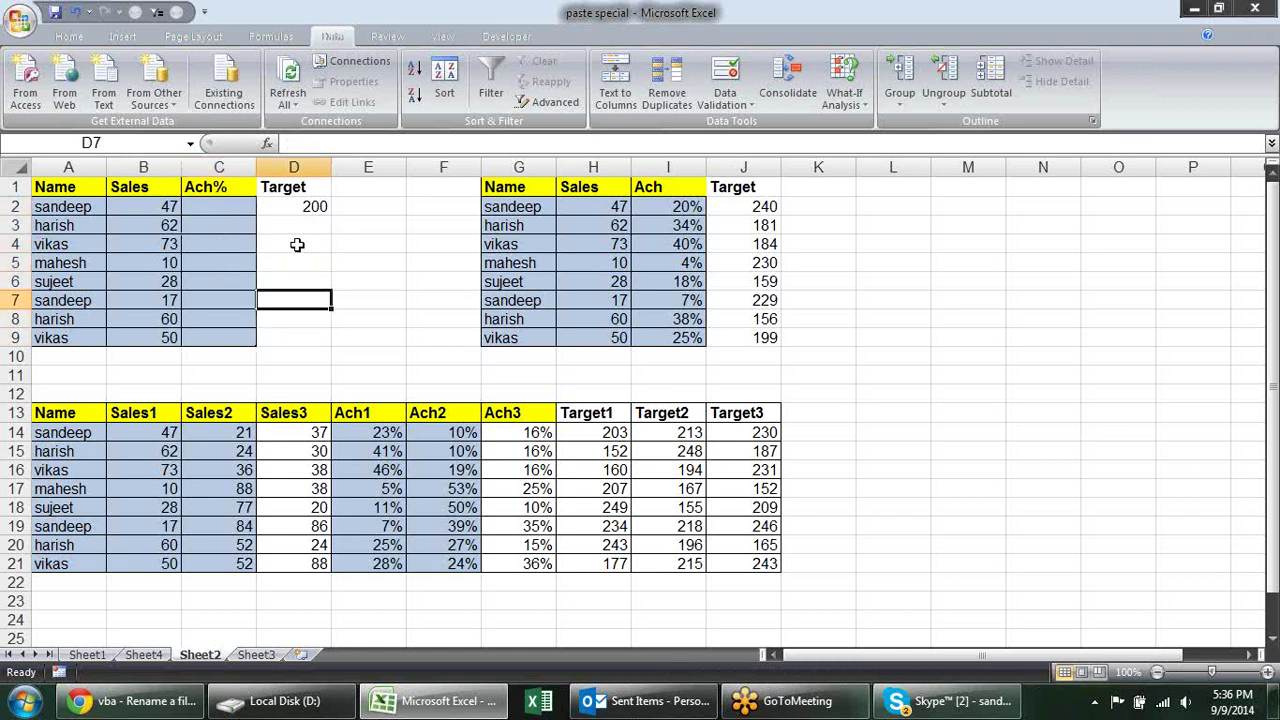
# Examine the Sales value in B2 beside the Ach% cell C2 in the same row.
pyautogui.click(215, 206)
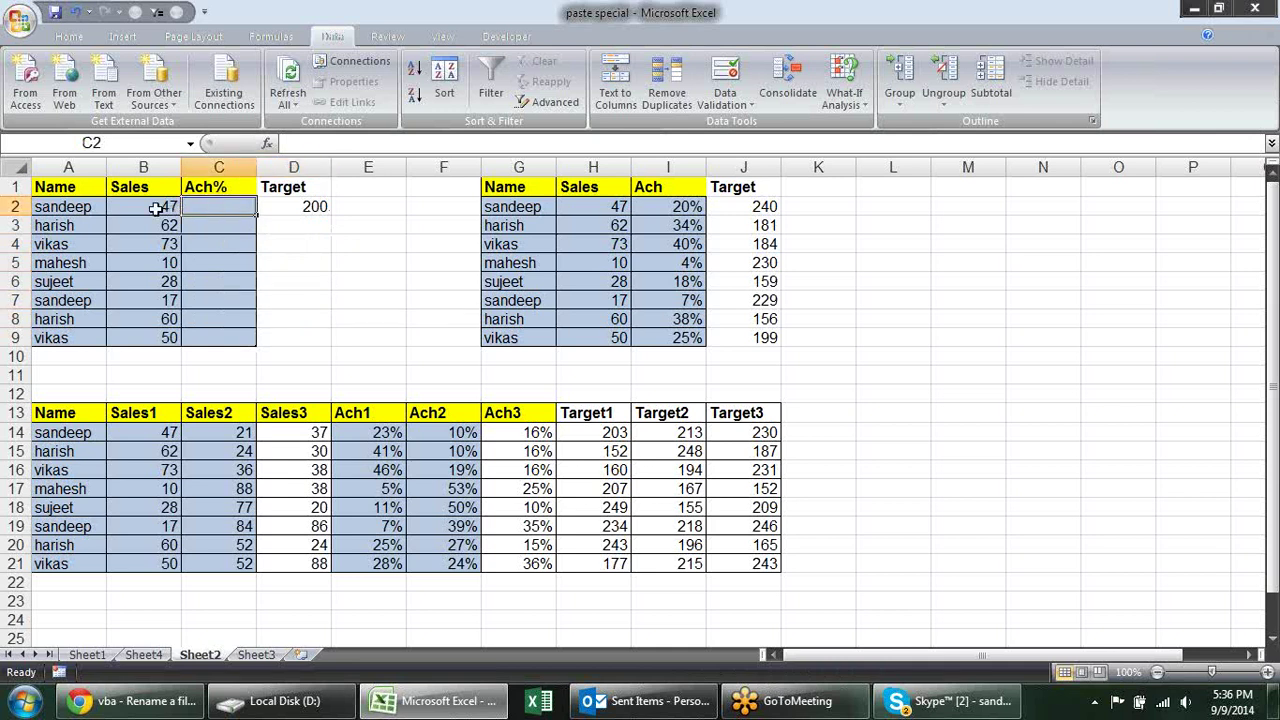
pyautogui.click(157, 206)
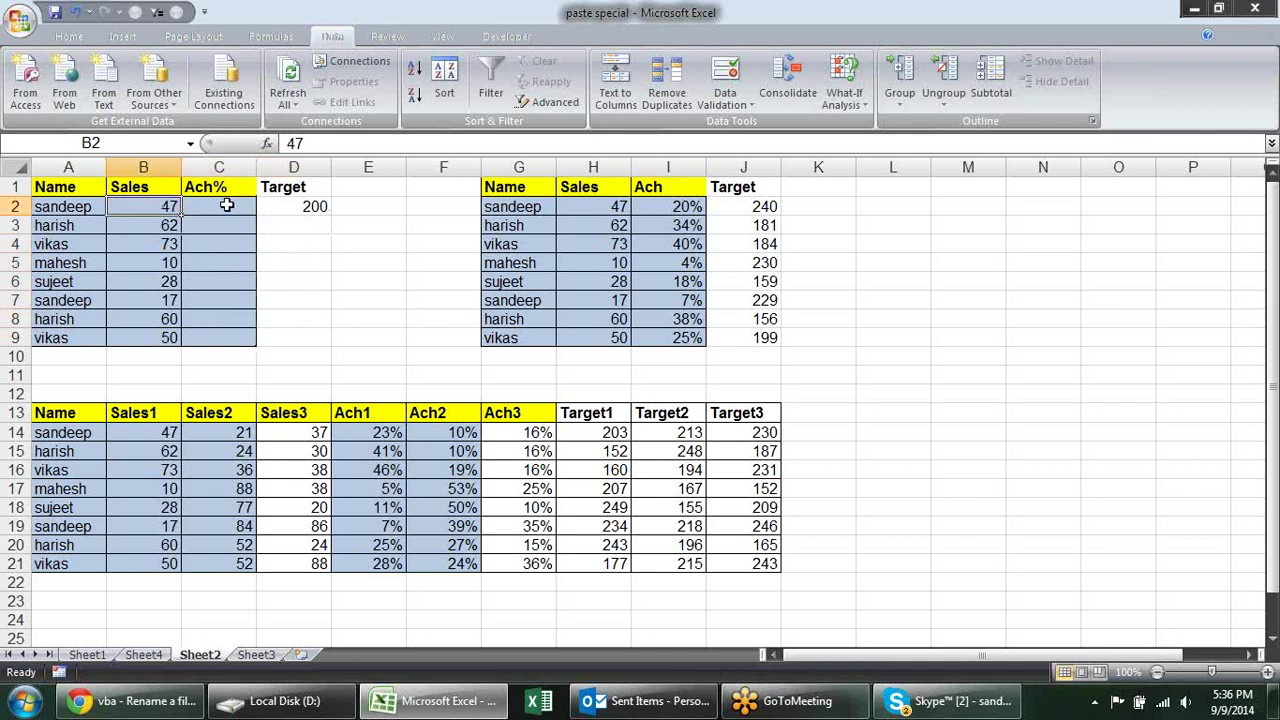
pyautogui.click(227, 205)
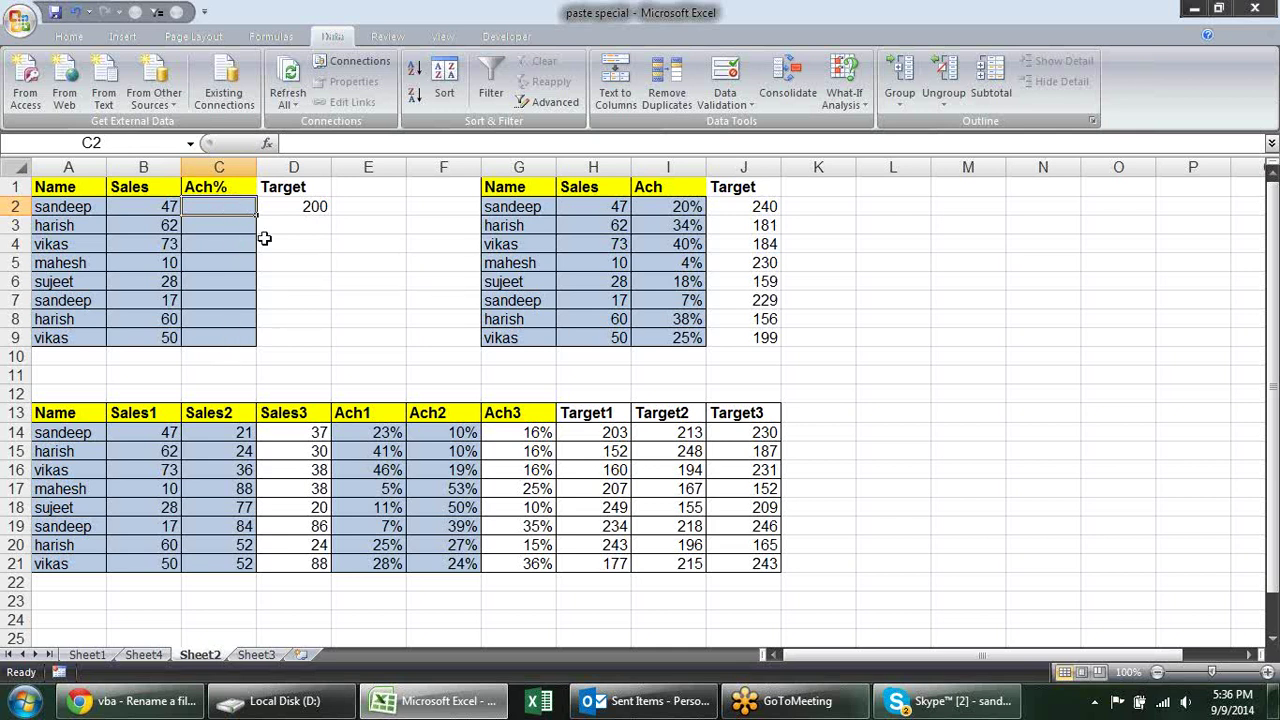
pyautogui.click(288, 207)
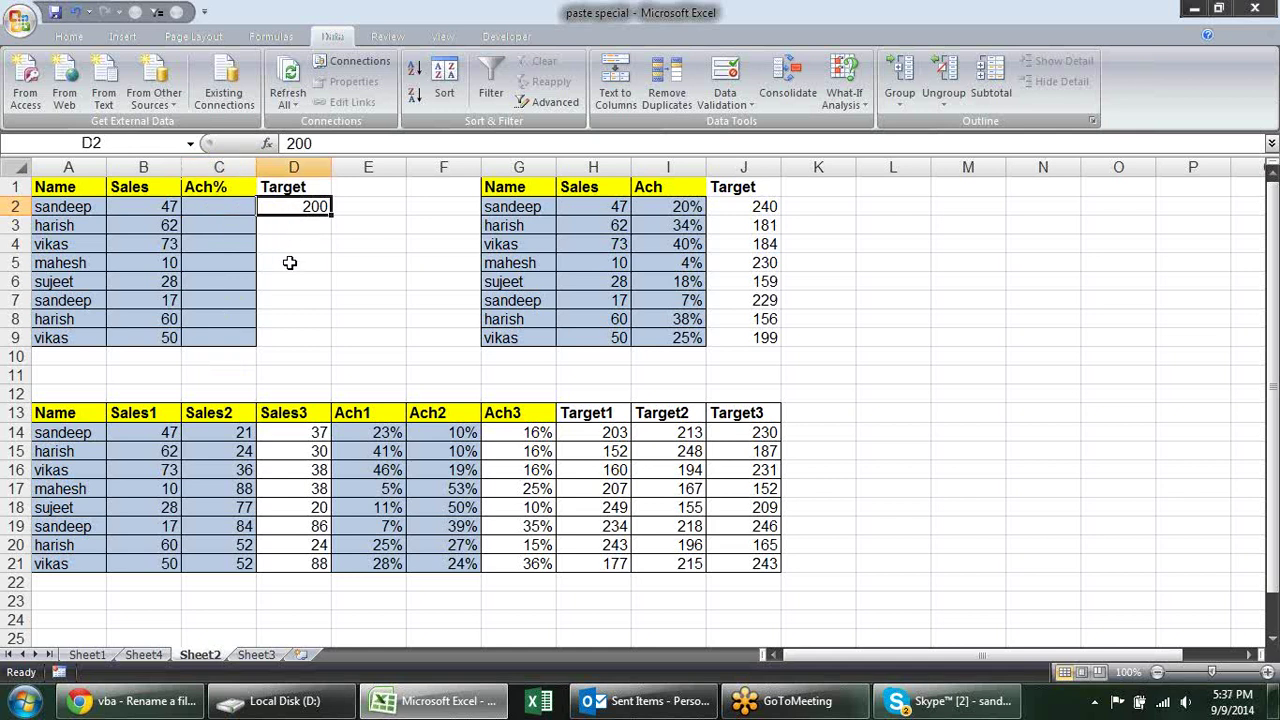
pyautogui.click(229, 210)
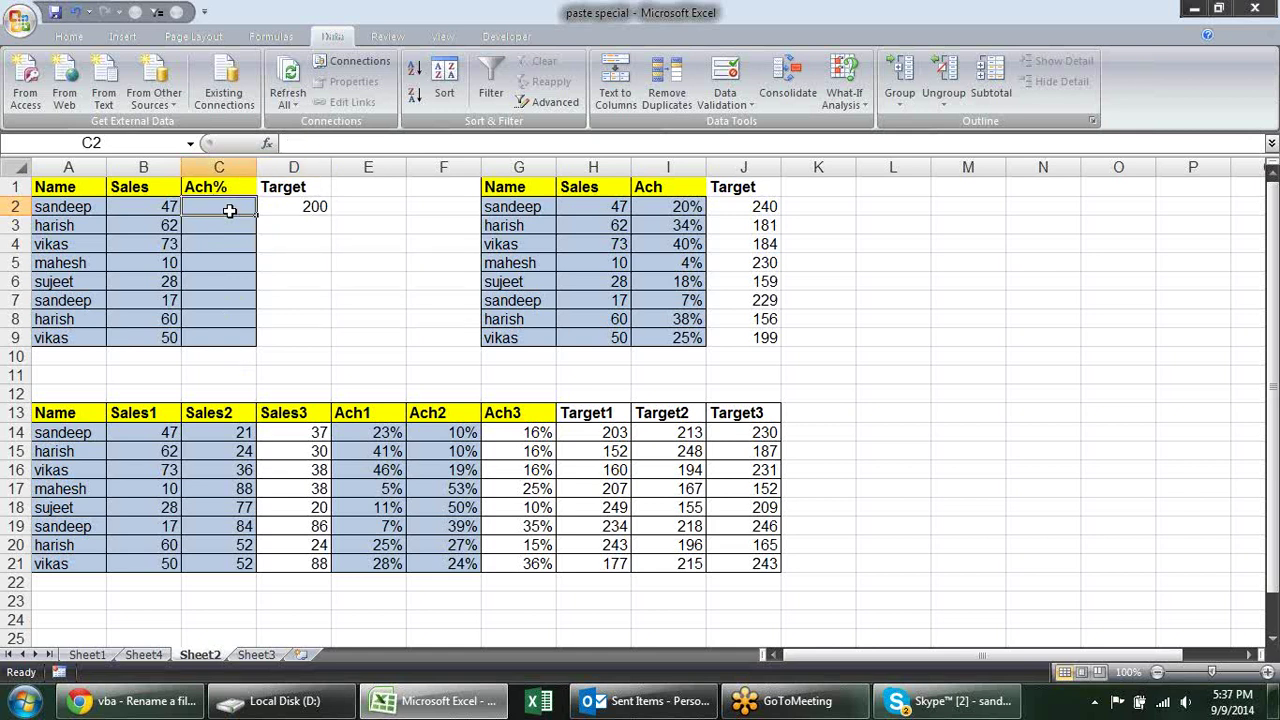
pyautogui.write('=')
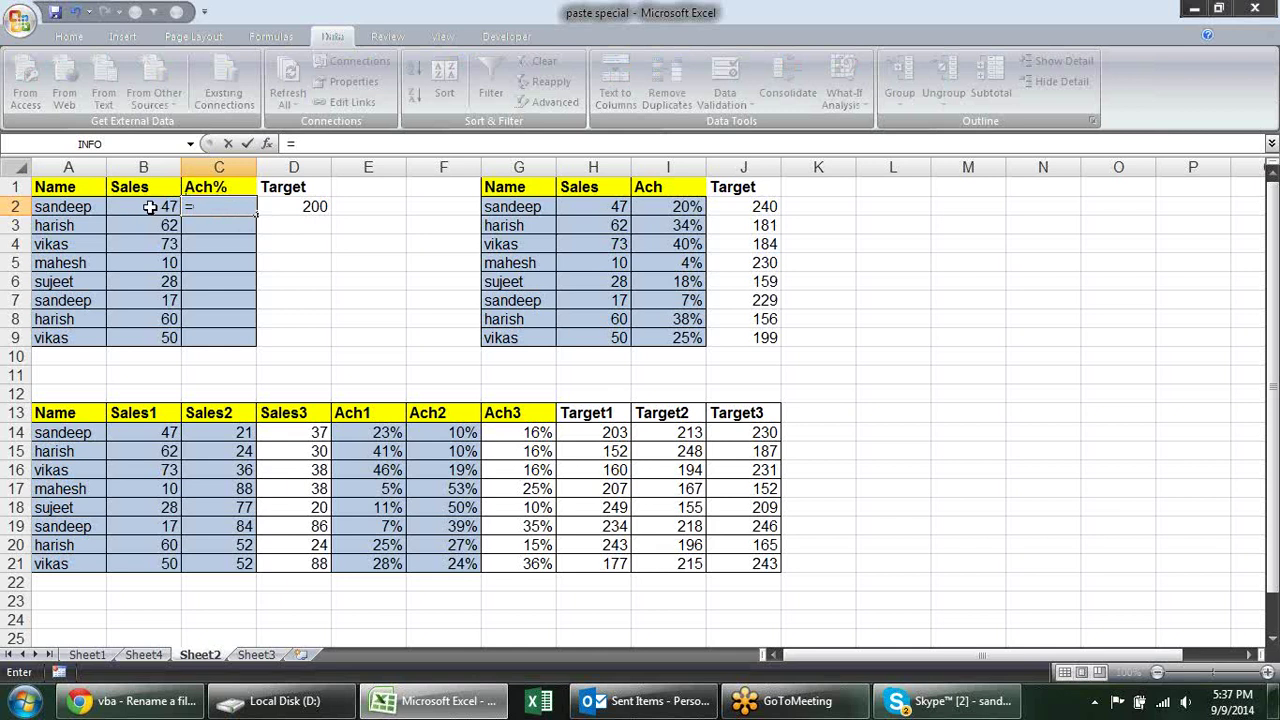
pyautogui.click(291, 205)
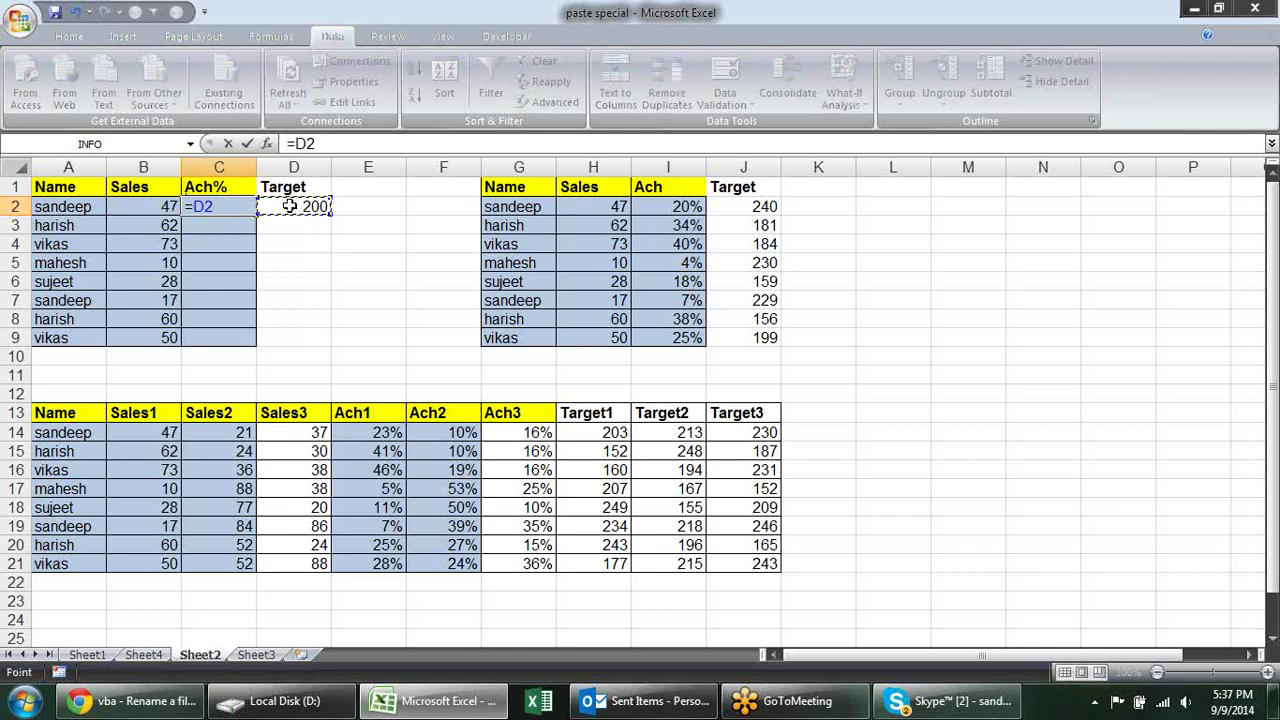
pyautogui.write('/')
pyautogui.click(158, 204)
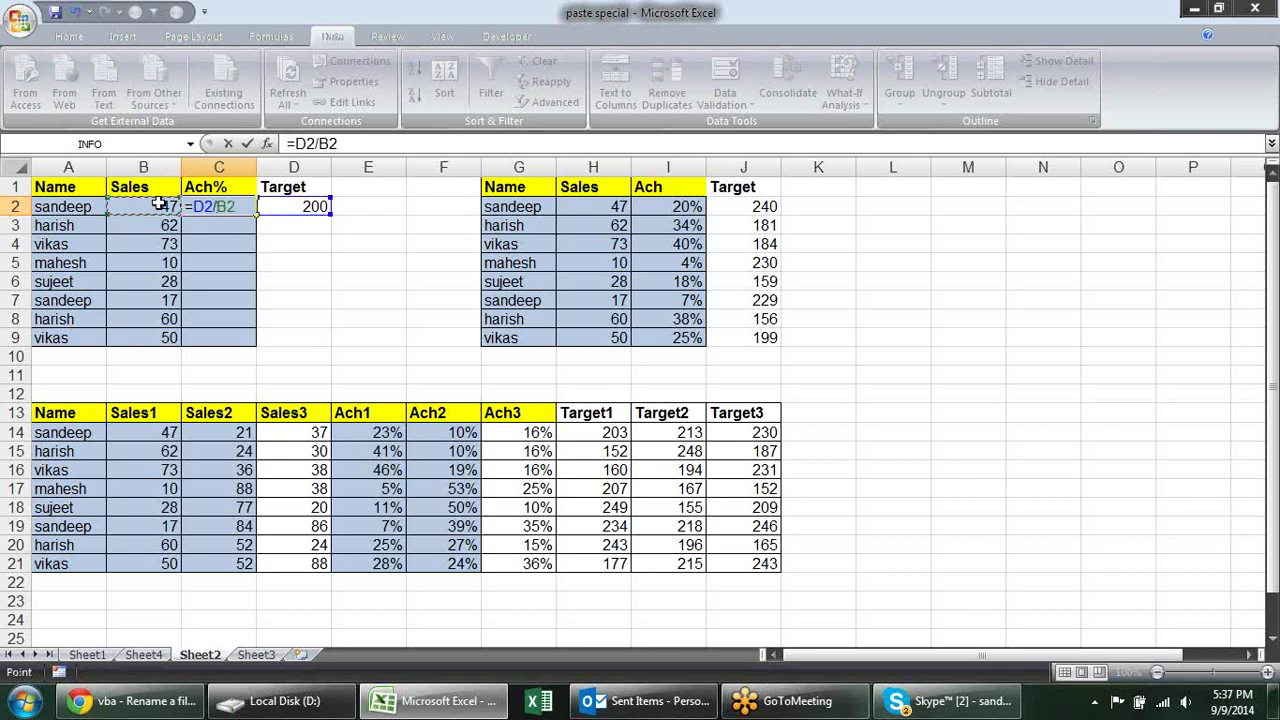
pyautogui.press('Escape')
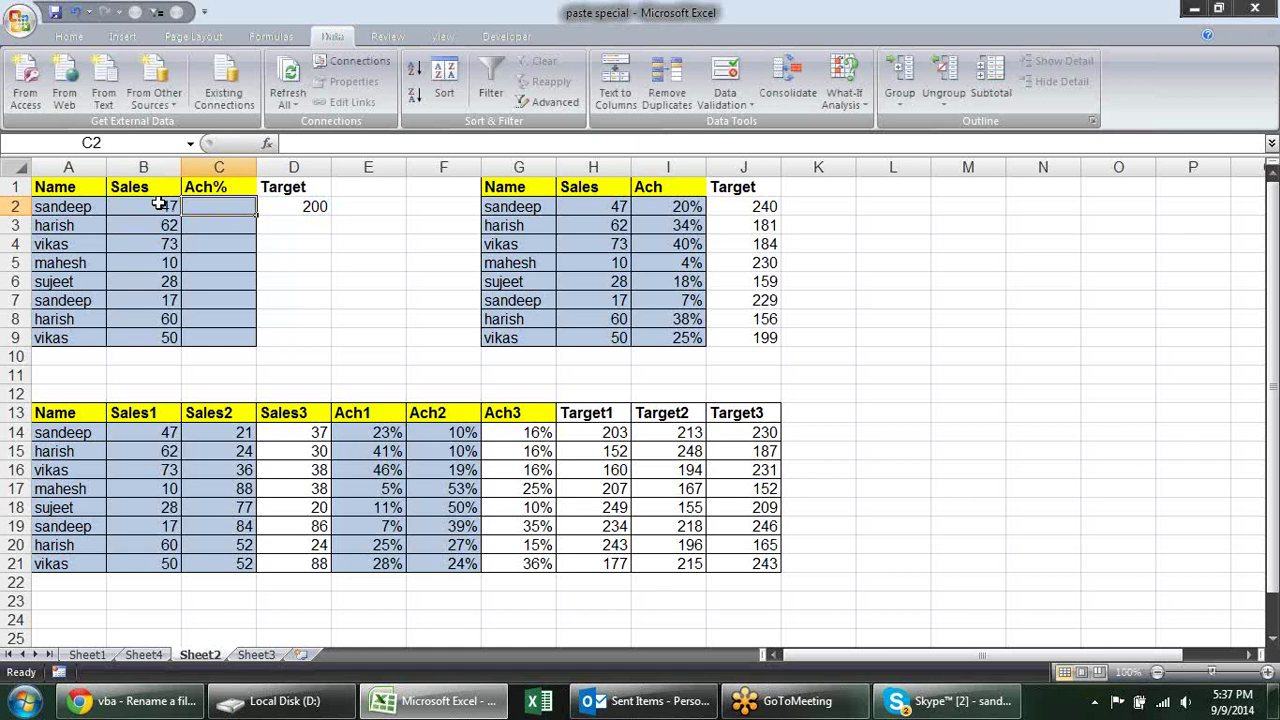
# Enter the formula =B2/D2 in the Ach% cell C2 to divide Sales by Target.
pyautogui.write('=')
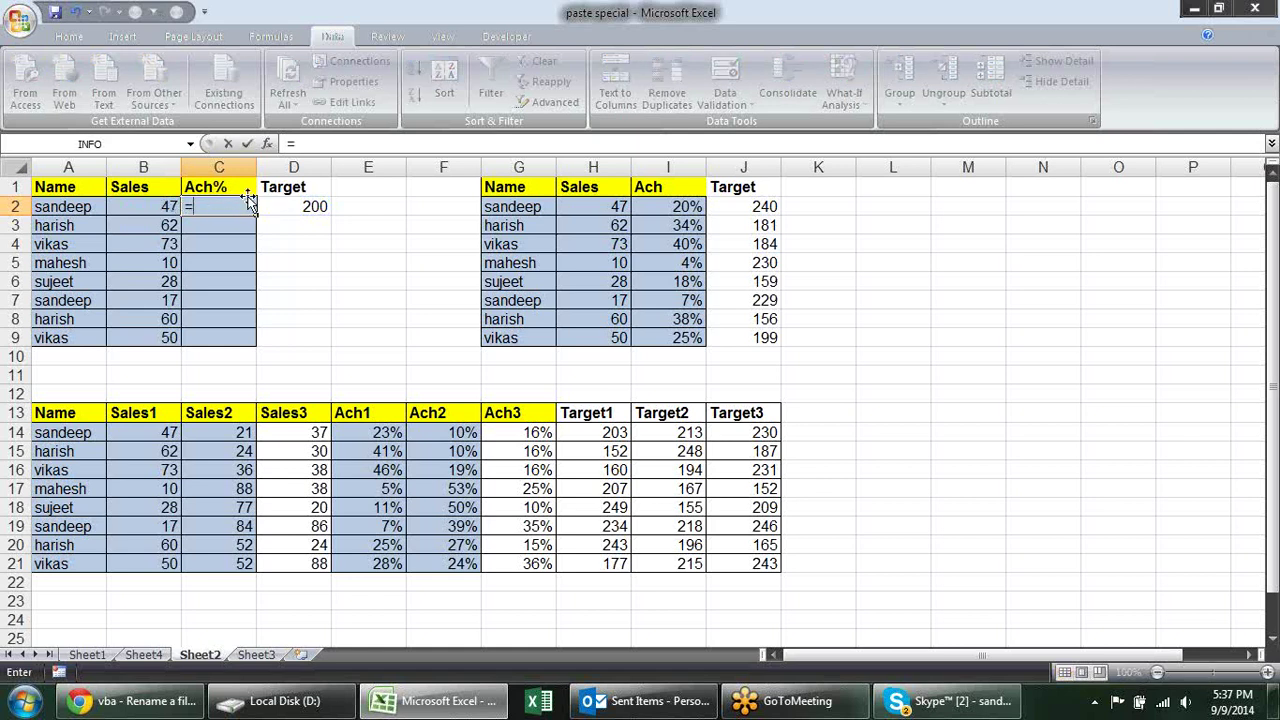
pyautogui.click(147, 212)
pyautogui.write('/')
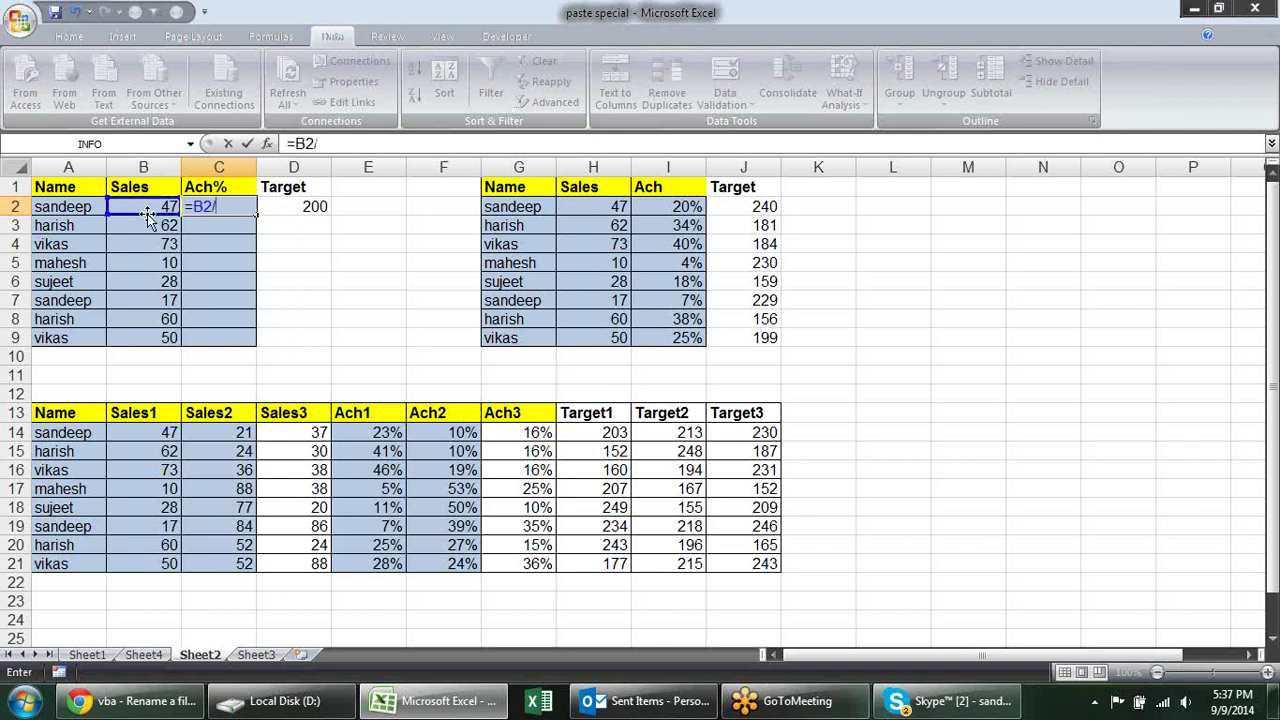
pyautogui.click(300, 204)
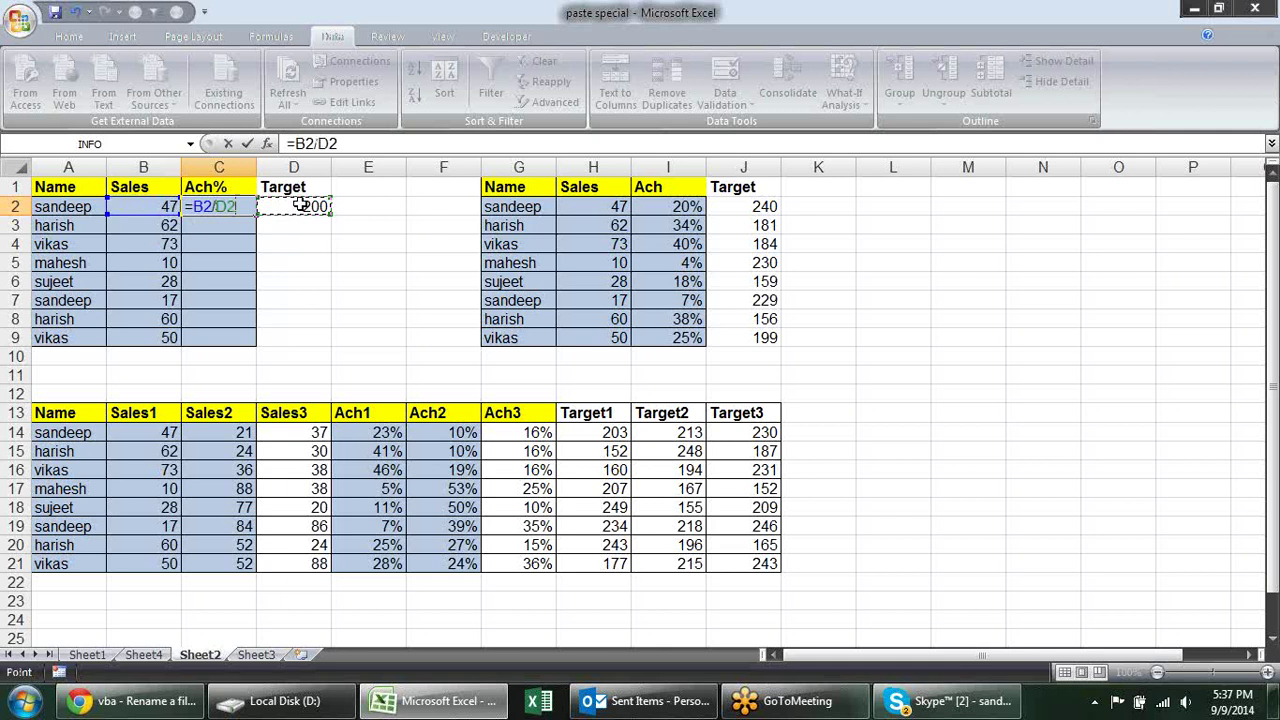
pyautogui.press('Return')
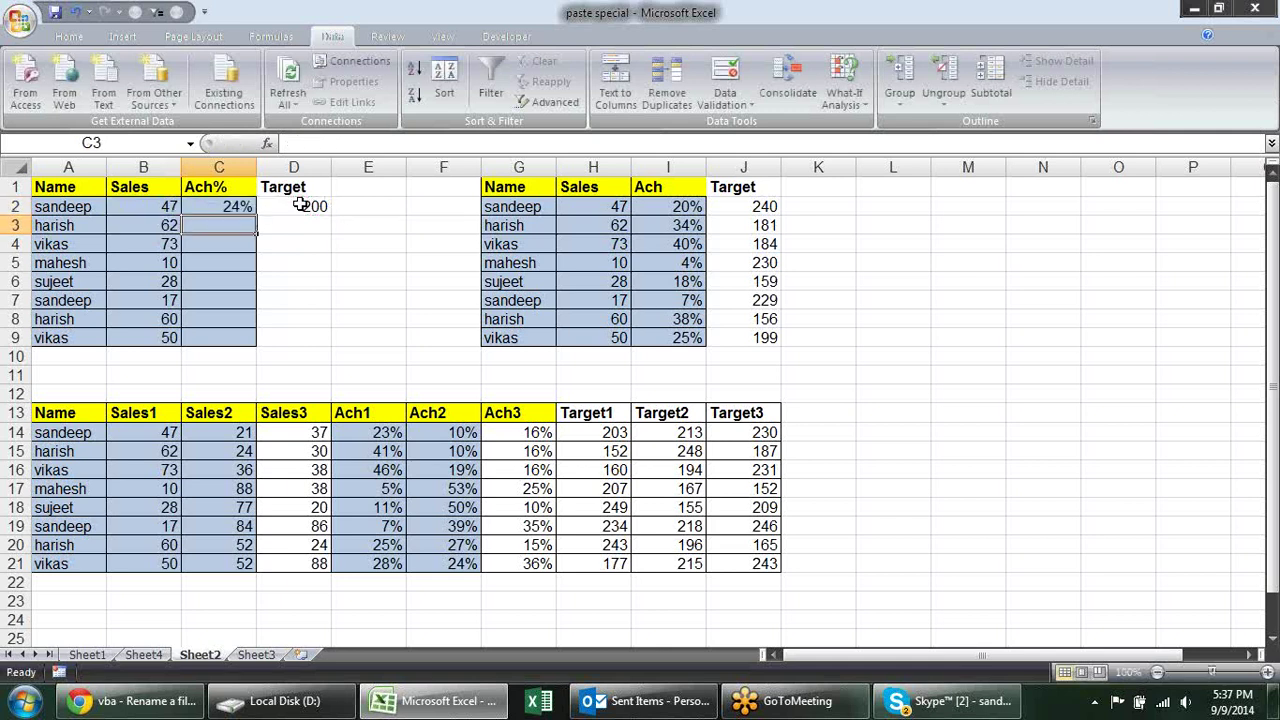
# Set the number format of the Ach% cells C2:C9 to General.
pyautogui.press('Up')
pyautogui.moveTo(234, 206); pyautogui.dragTo(243, 338)
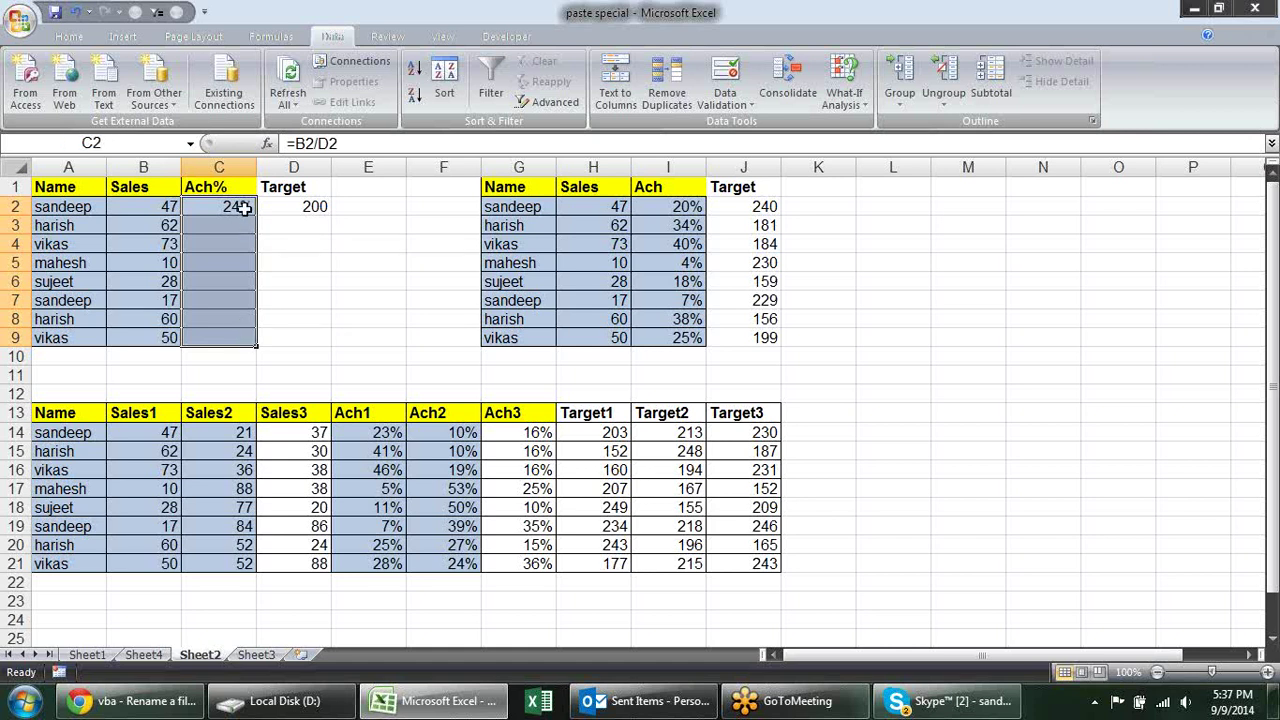
pyautogui.click(80, 37)
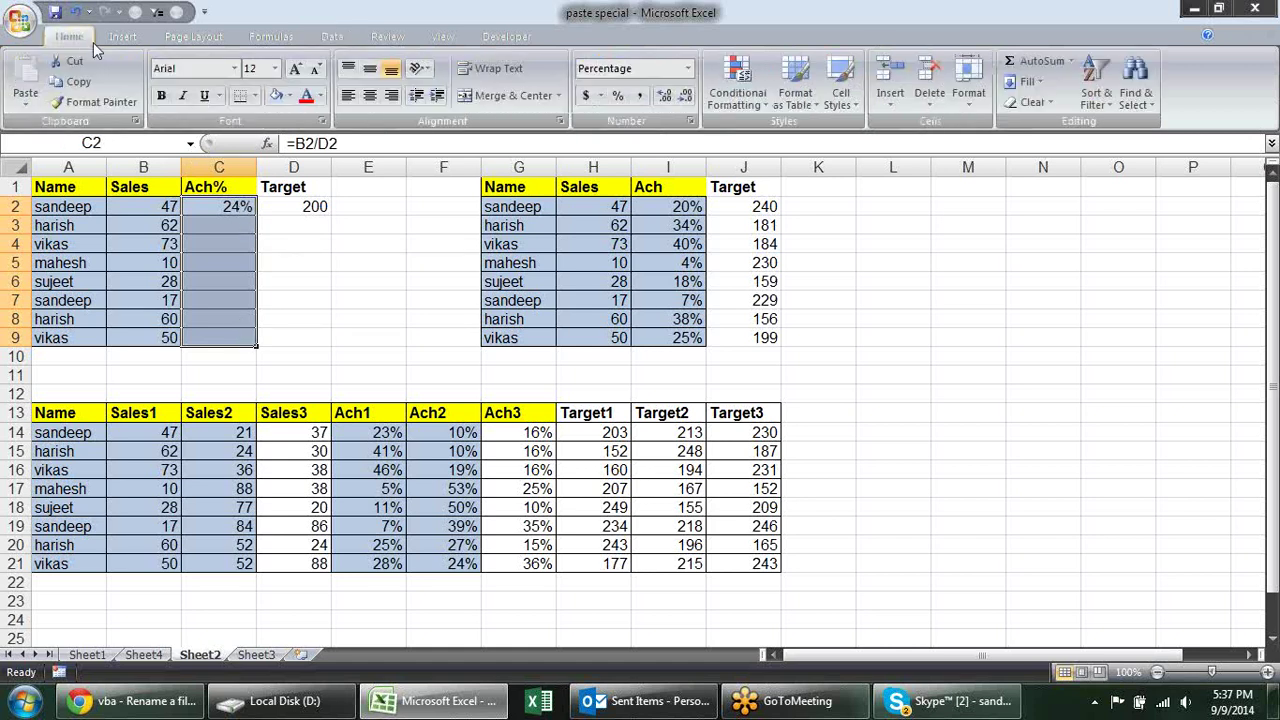
pyautogui.click(686, 69)
pyautogui.click(645, 95)
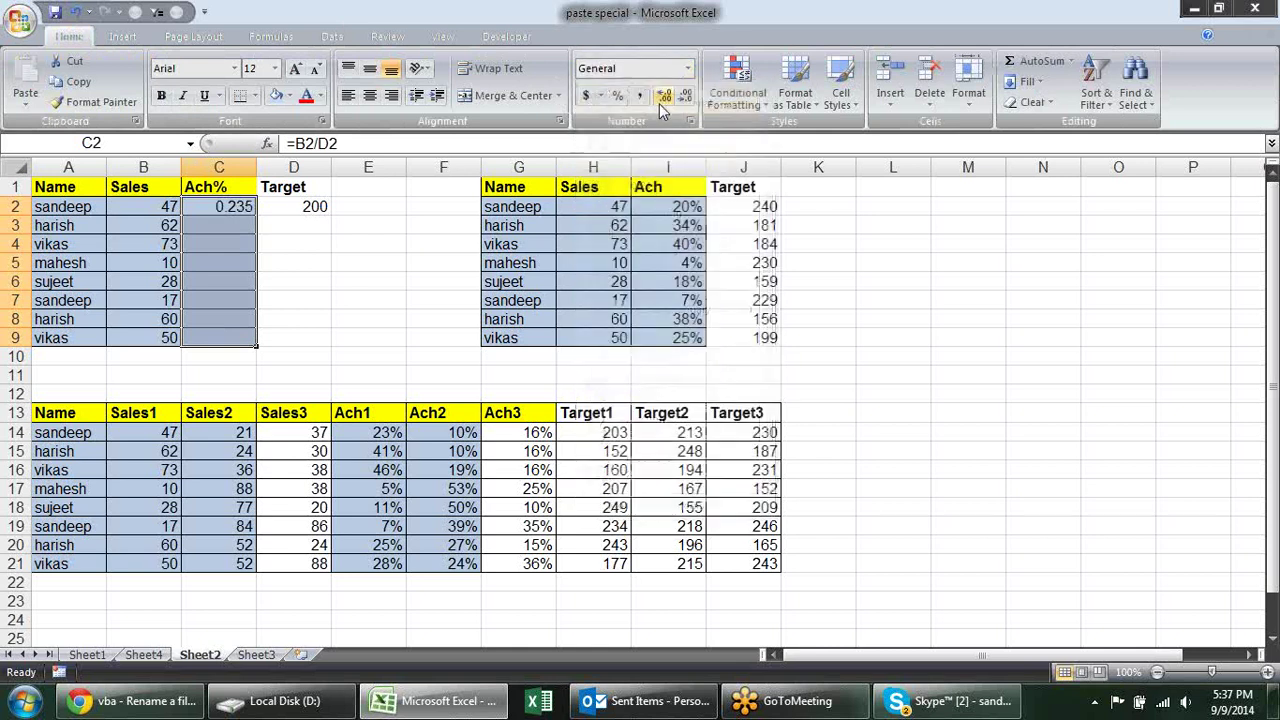
pyautogui.click(352, 266)
# Check the formula references in C2 and format that cell as a percentage.
pyautogui.click(246, 205)
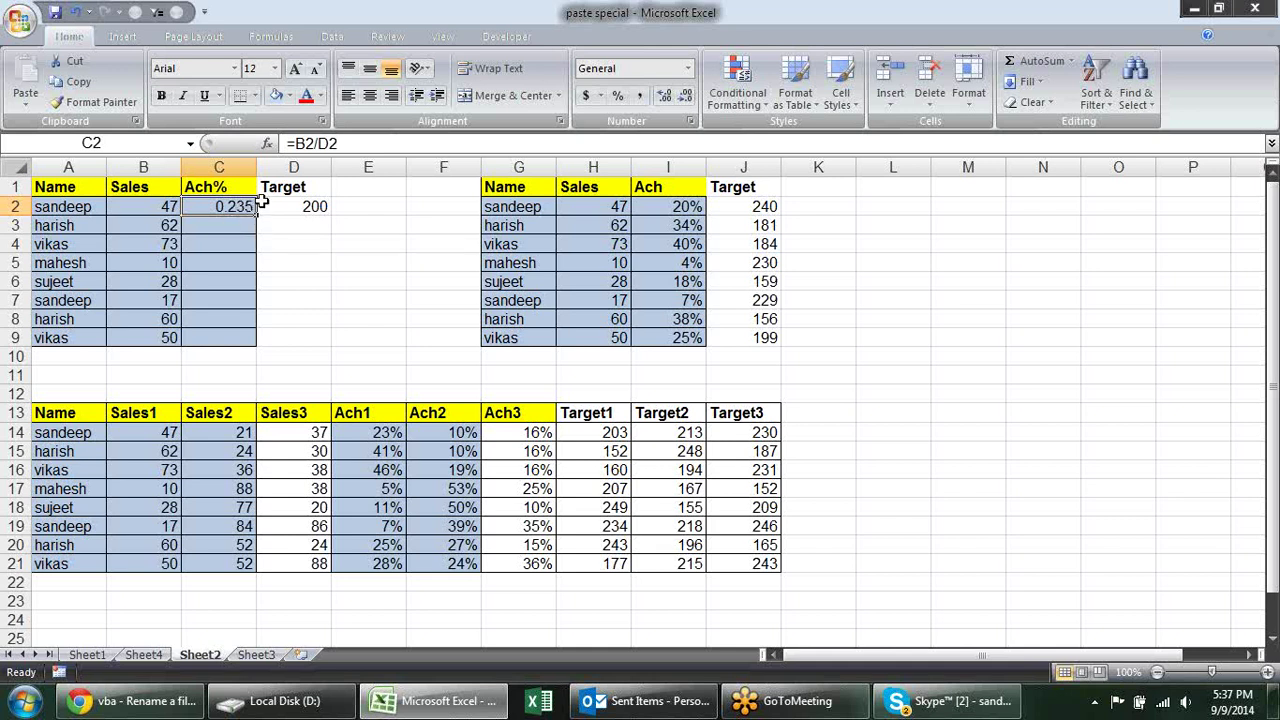
pyautogui.click(344, 143)
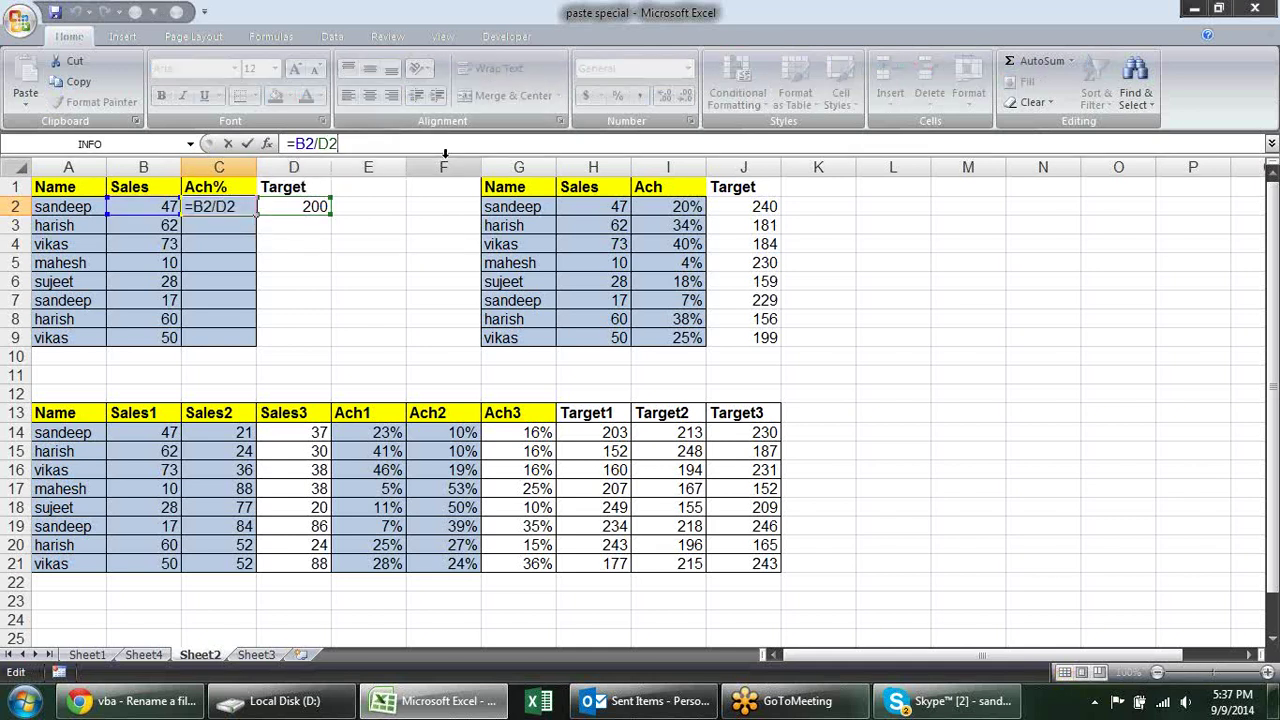
pyautogui.hotkey('ctrl', 'Return')
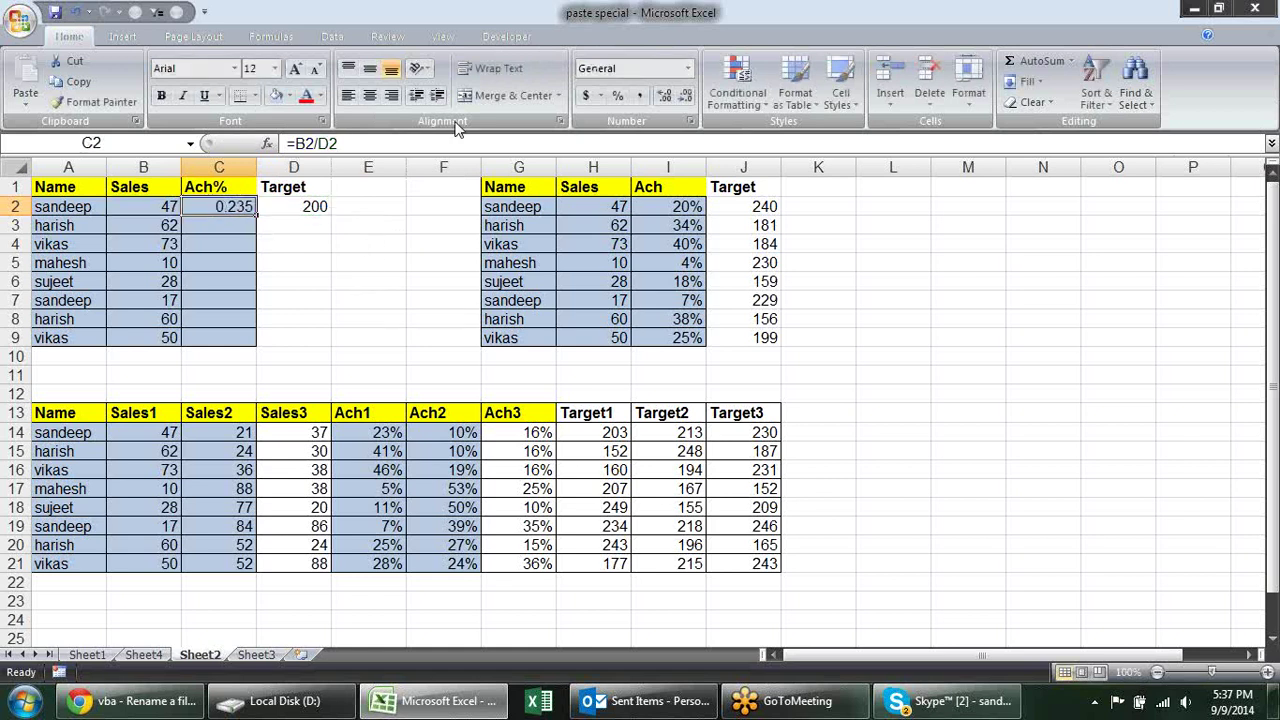
pyautogui.click(620, 97)
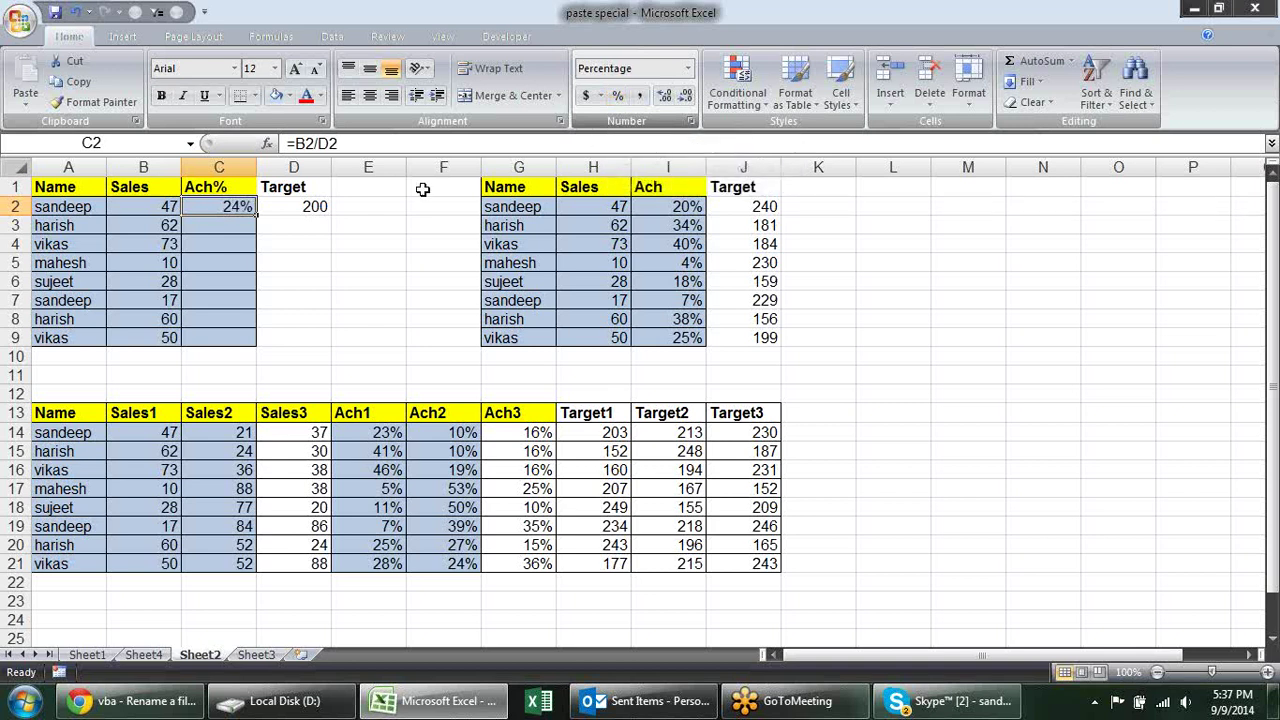
# Make the Target reference in C2 absolute so the formula reads =B2/$D$2, and fill it down to C9.
pyautogui.doubleClick(236, 212)
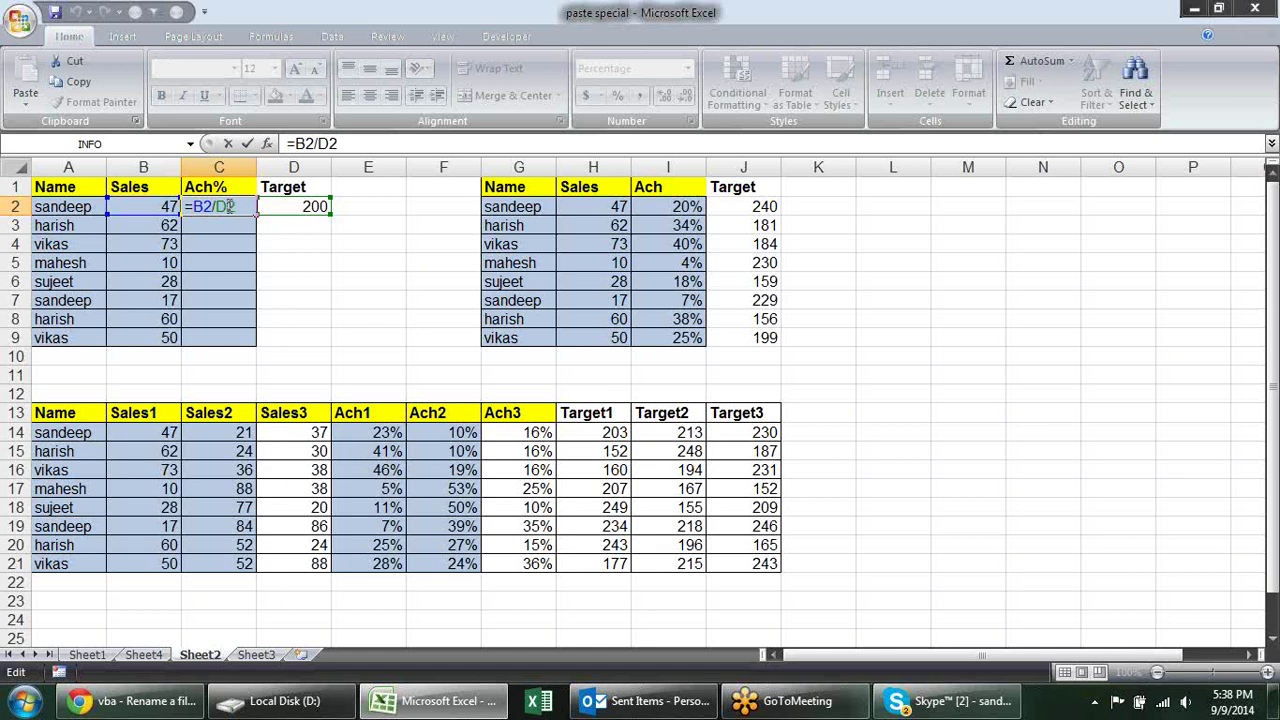
pyautogui.press('F4')
pyautogui.press('Return')
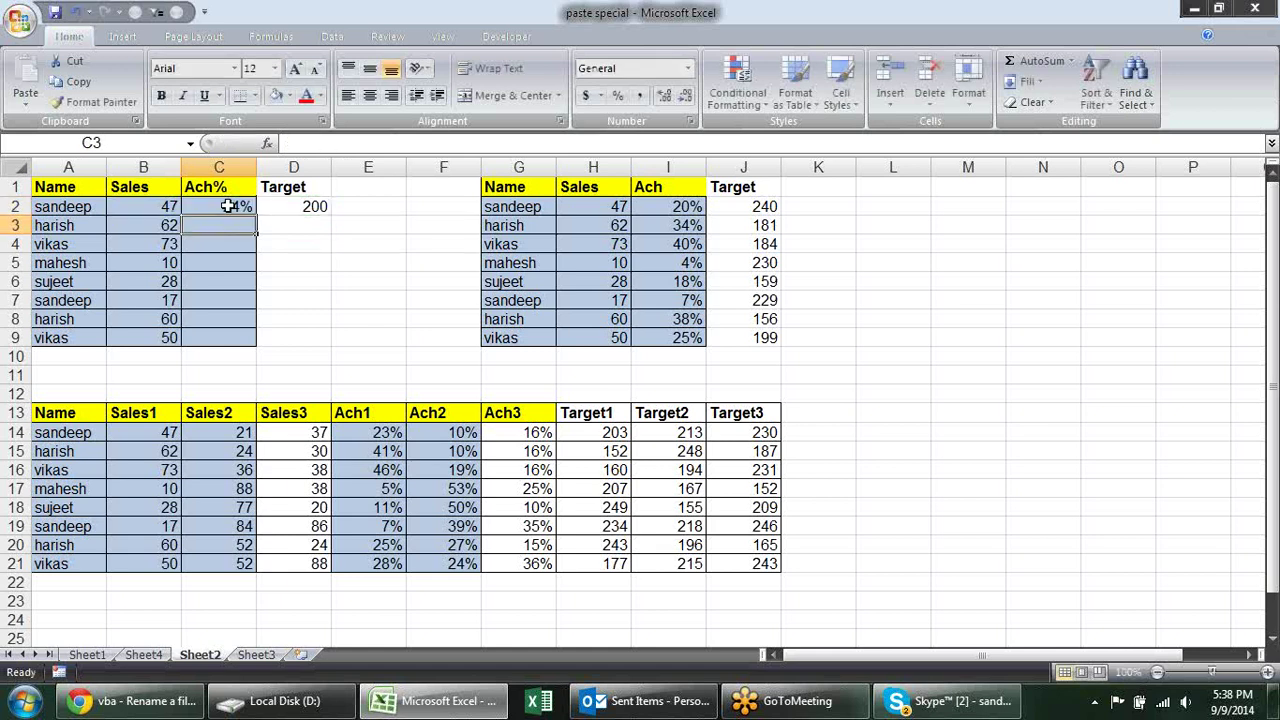
pyautogui.click(242, 205)
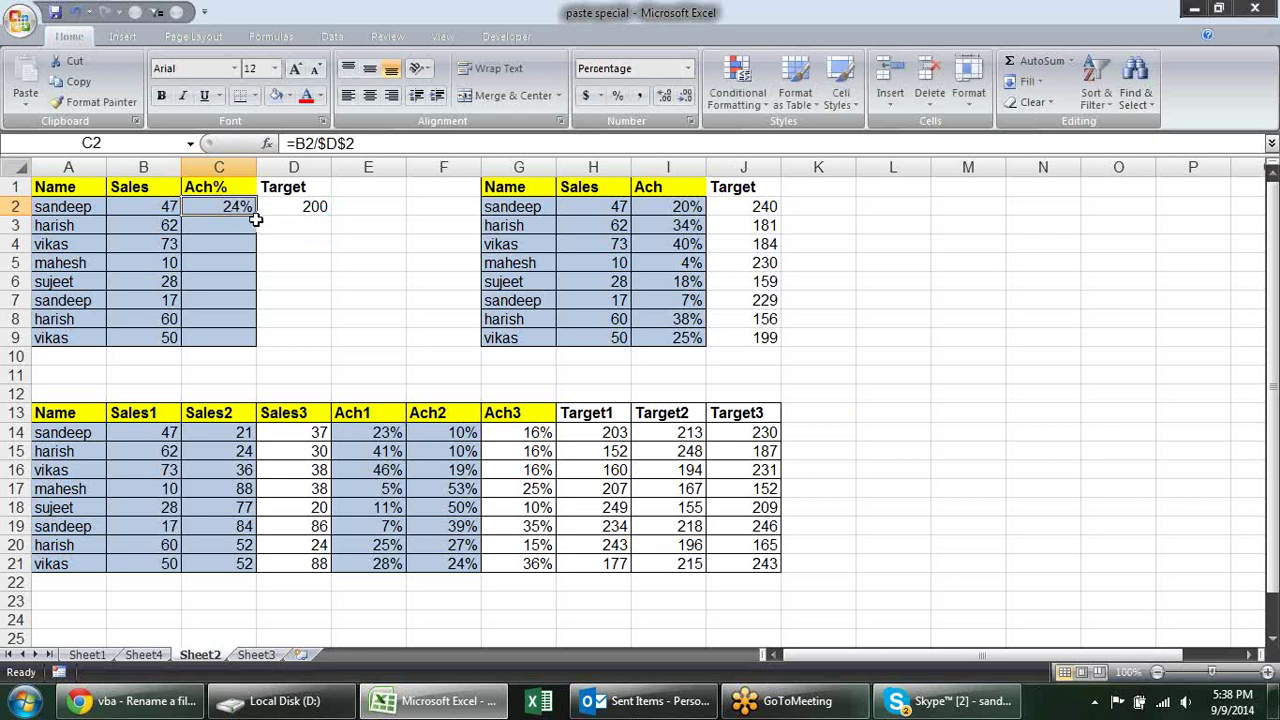
pyautogui.moveTo(256, 216); pyautogui.dragTo(256, 345)
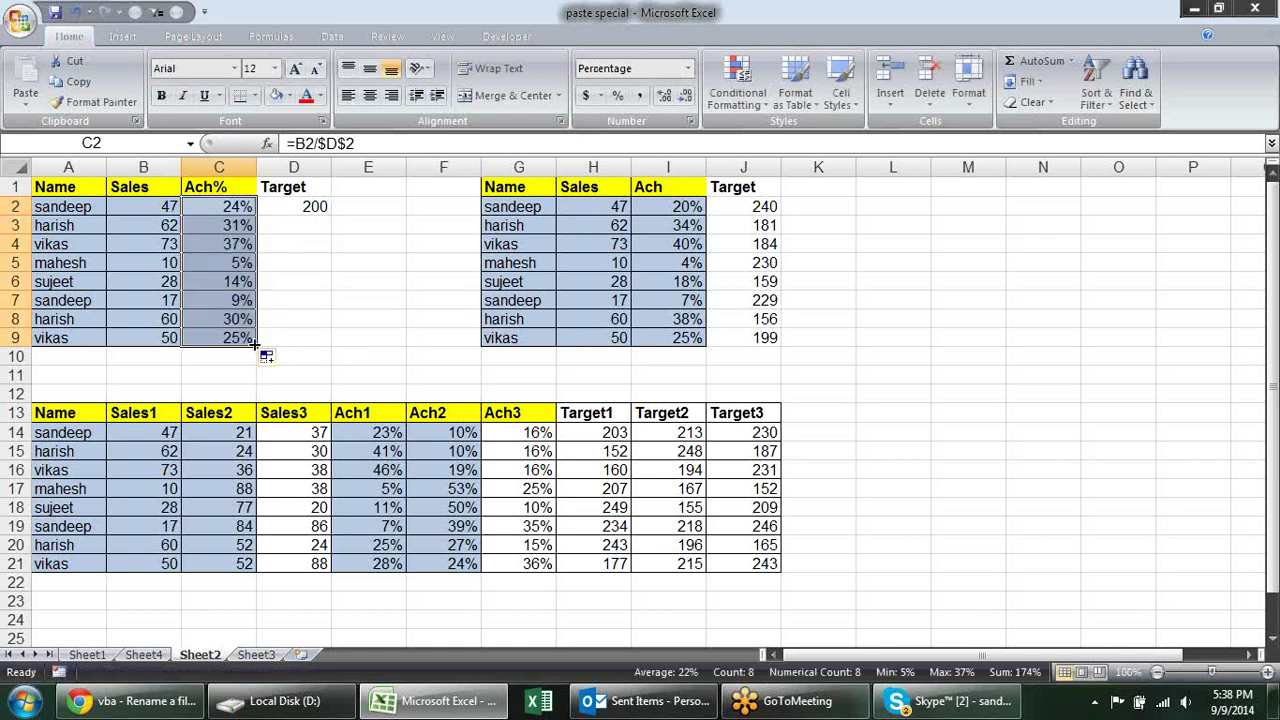
# Compare the formulas in C2 and C3, examining the Sales reference and the fixed $D$2 reference.
pyautogui.doubleClick(230, 206)
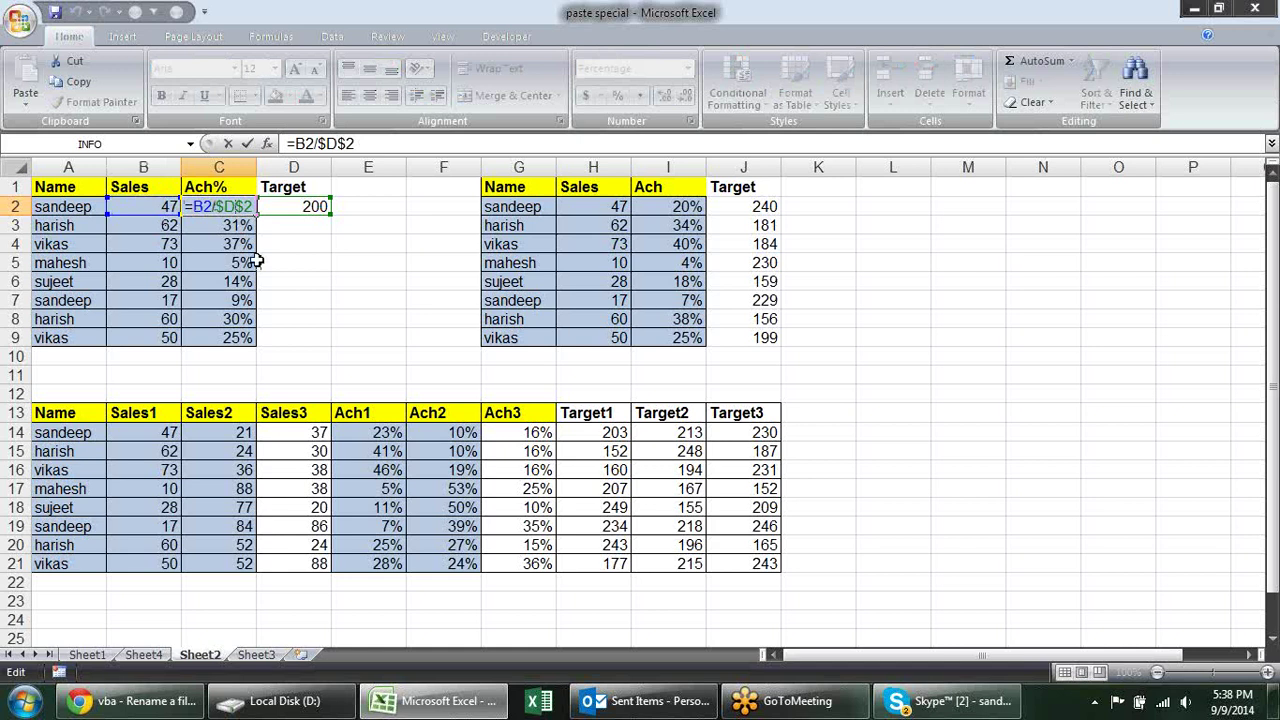
pyautogui.press('Return')
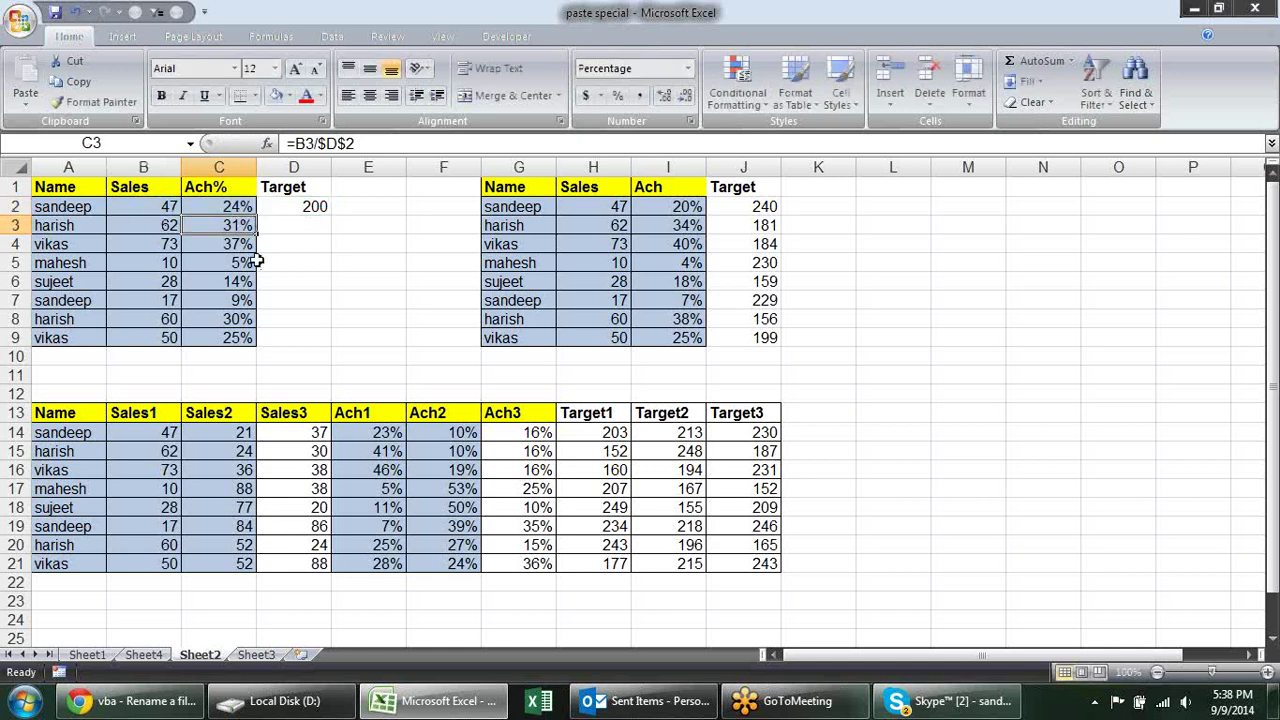
pyautogui.press('F2')
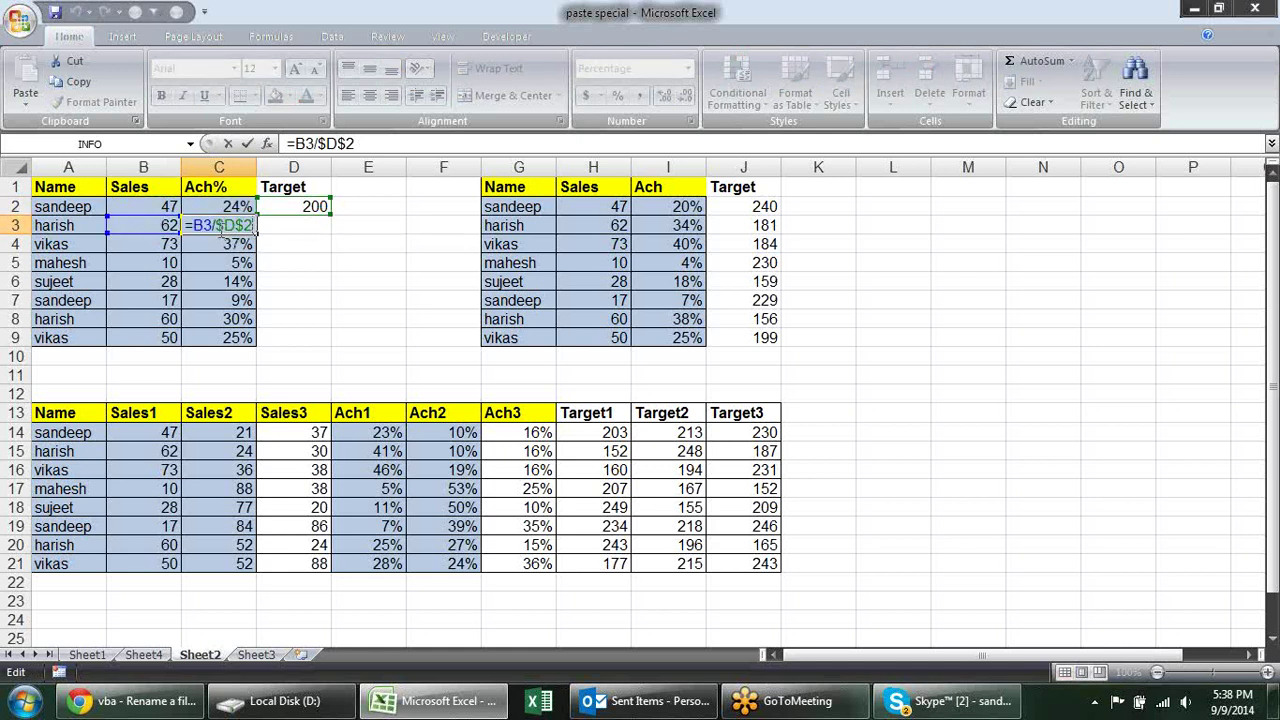
pyautogui.moveTo(256, 226); pyautogui.dragTo(215, 225)
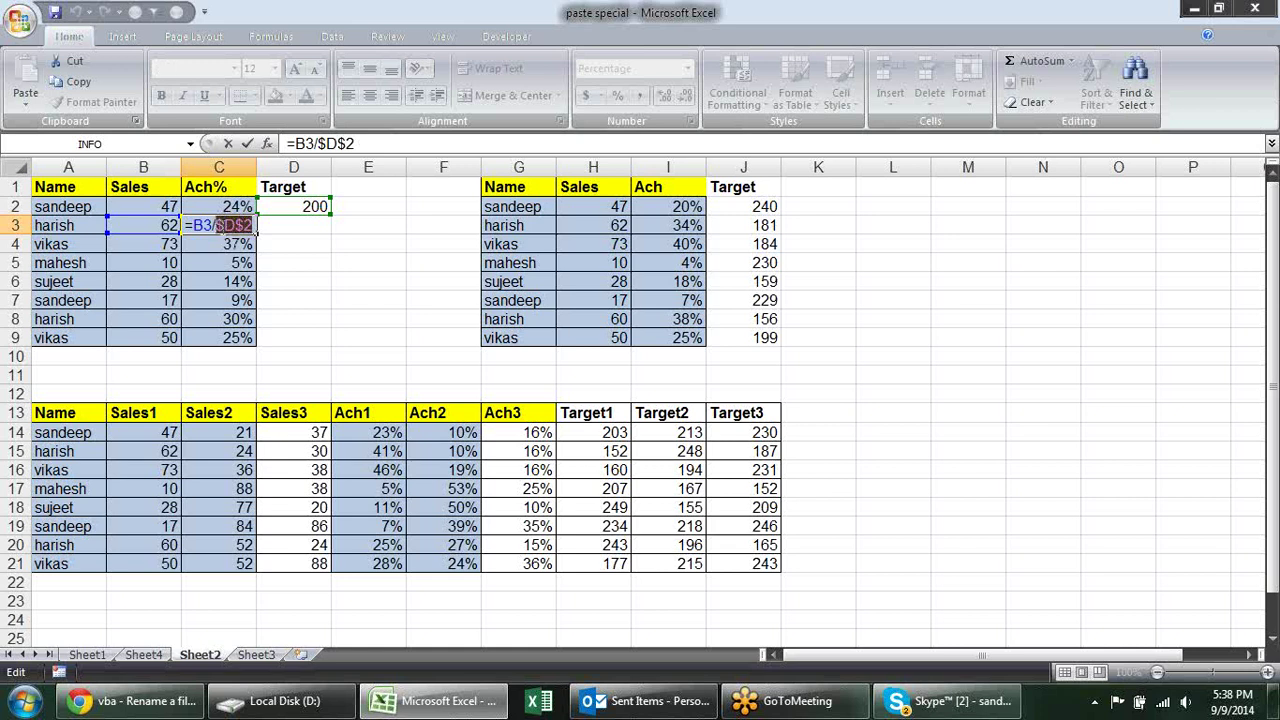
pyautogui.click(206, 226)
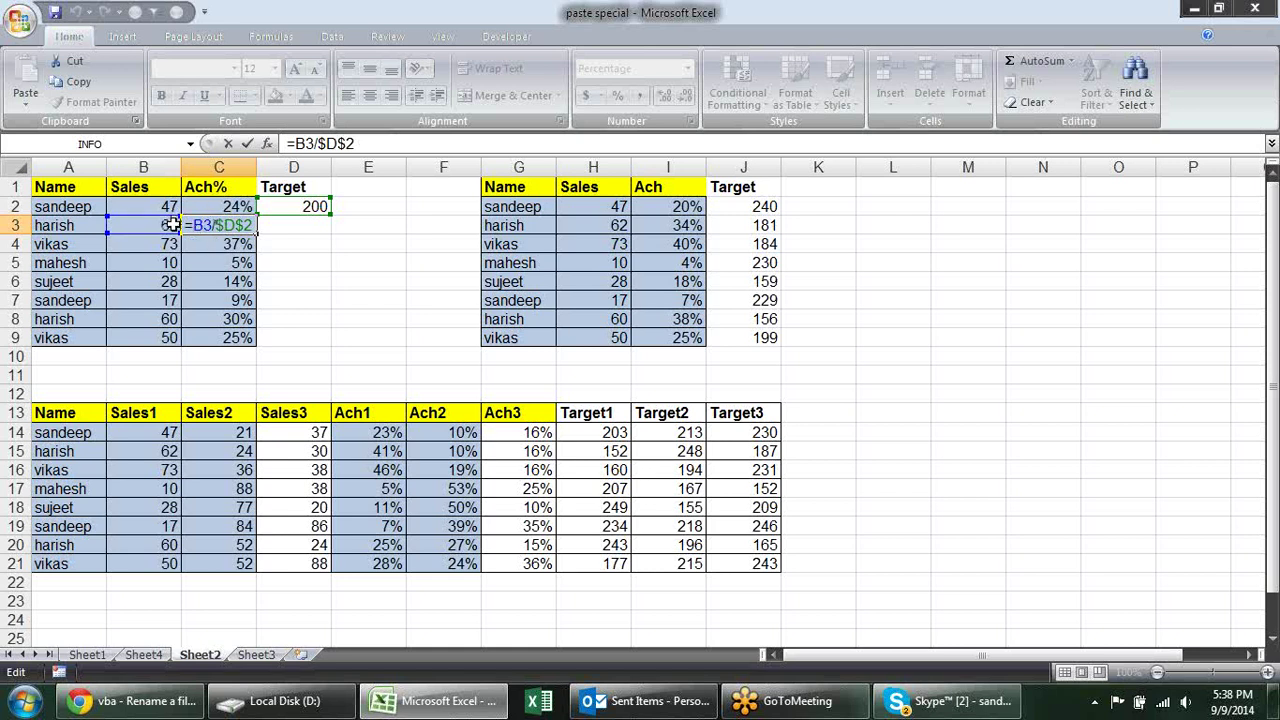
pyautogui.press('Return')
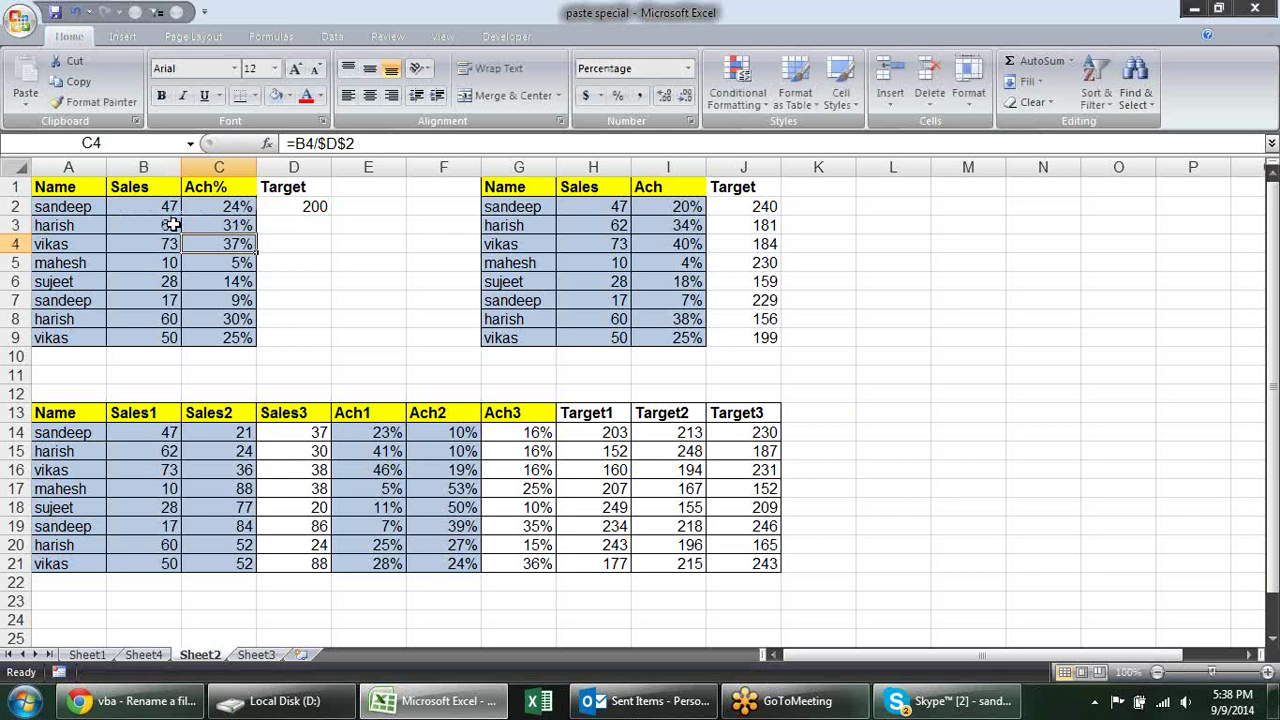
# Inspect the cell references of the Ach% formulas one by one from C4 down to C9.
pyautogui.press('F2')
pyautogui.press('Return')
pyautogui.press('F2')
pyautogui.press('Return')
pyautogui.press('F2')
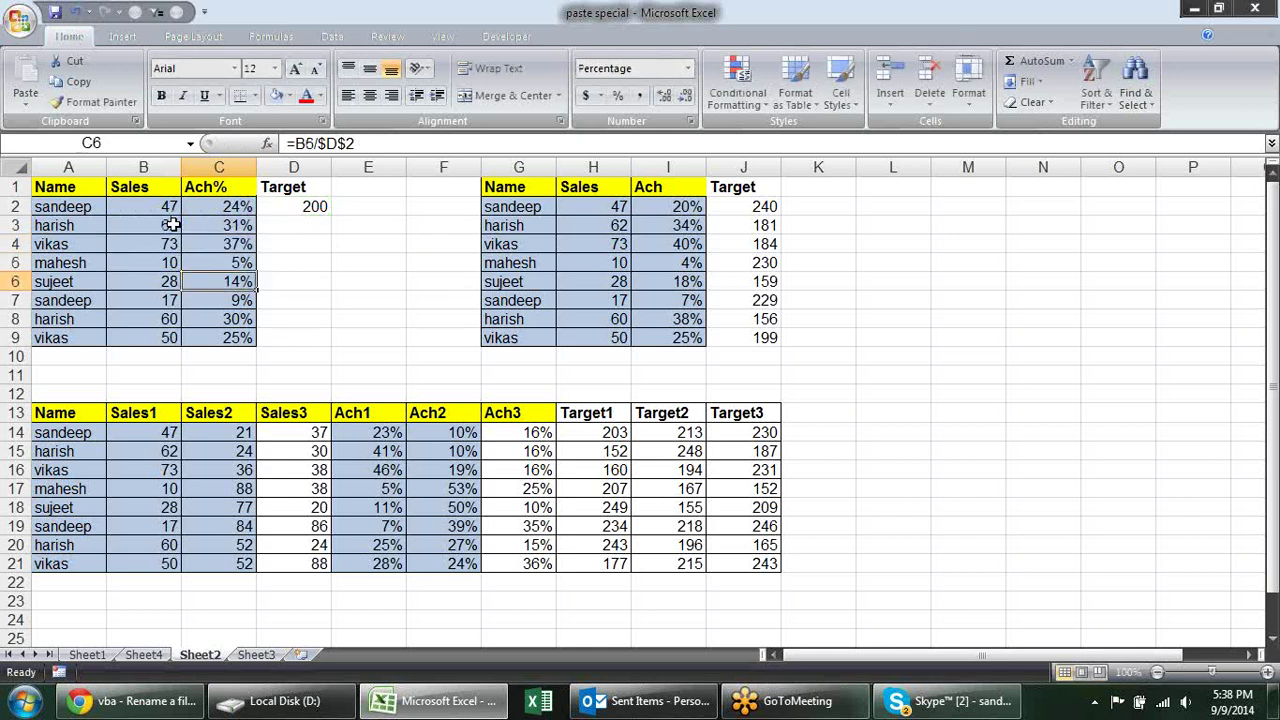
pyautogui.press('Return')
pyautogui.press('F2')
pyautogui.press('Return')
pyautogui.press('F2')
pyautogui.press('Return')
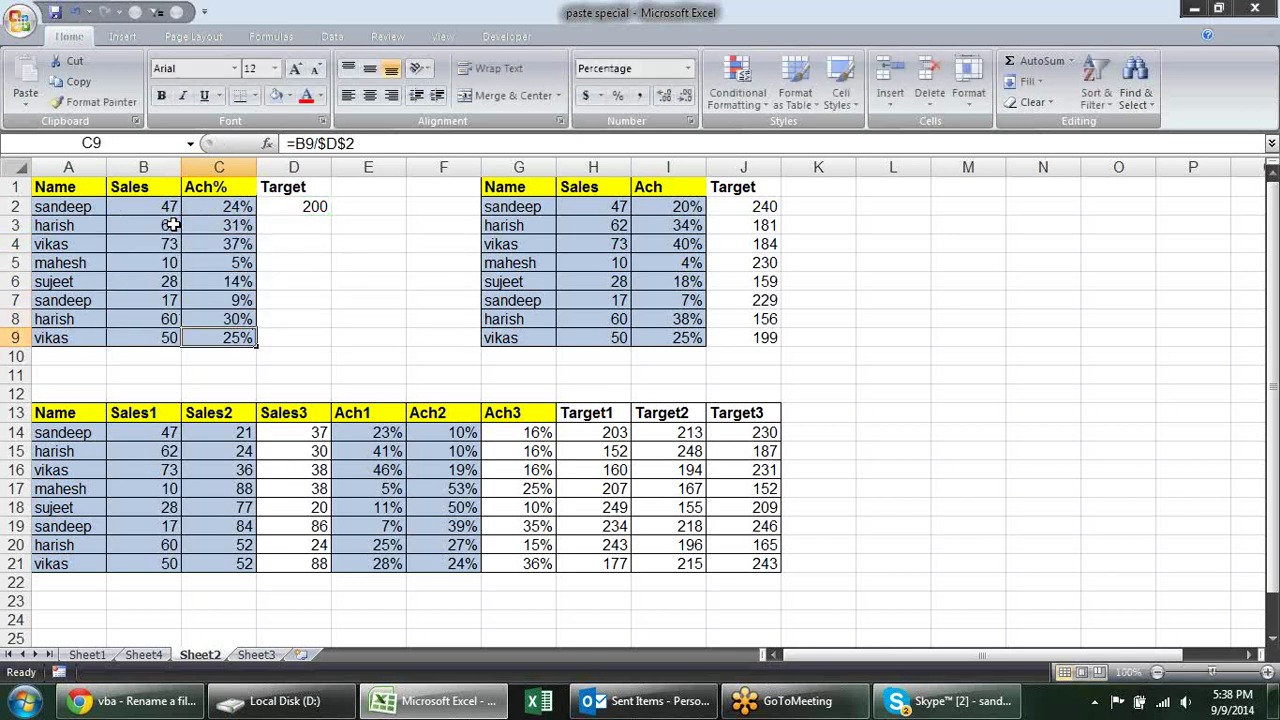
pyautogui.press('F2')
pyautogui.press('Return')
# Cycle the Sales reference B2 in the C2 formula through its absolute, mixed and relative forms, leaving it relative.
pyautogui.click(202, 206)
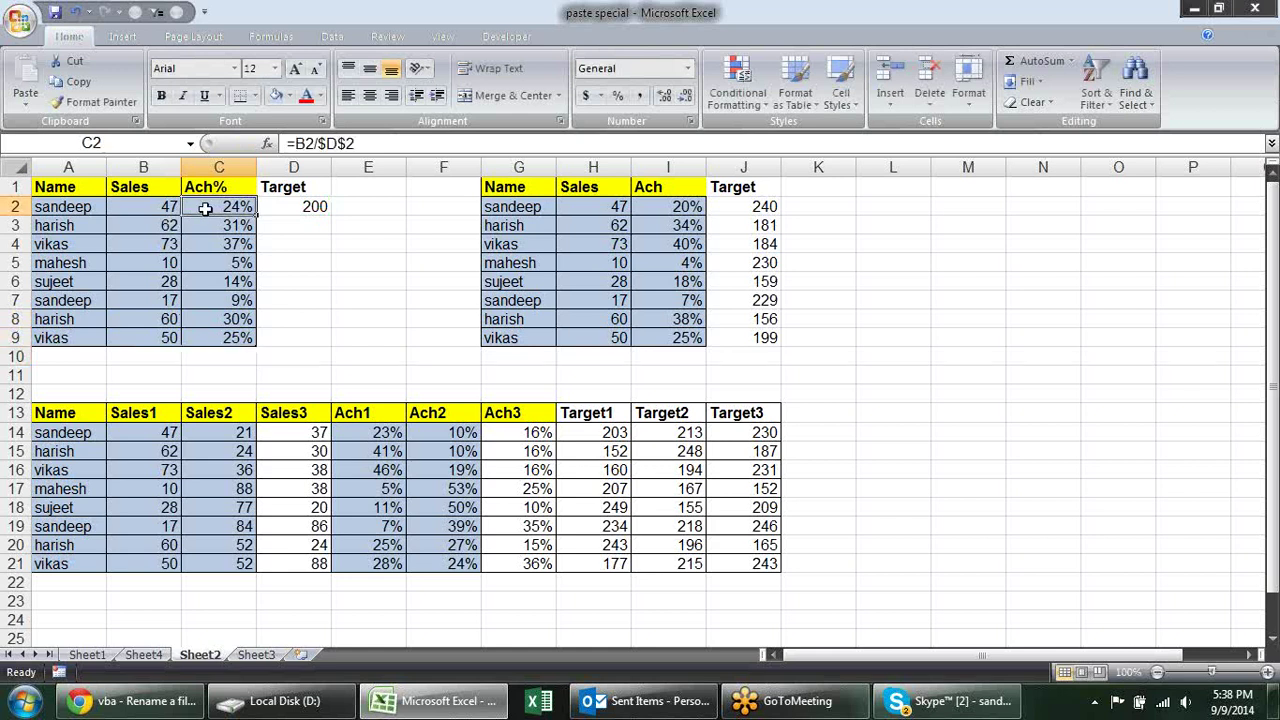
pyautogui.press('F2')
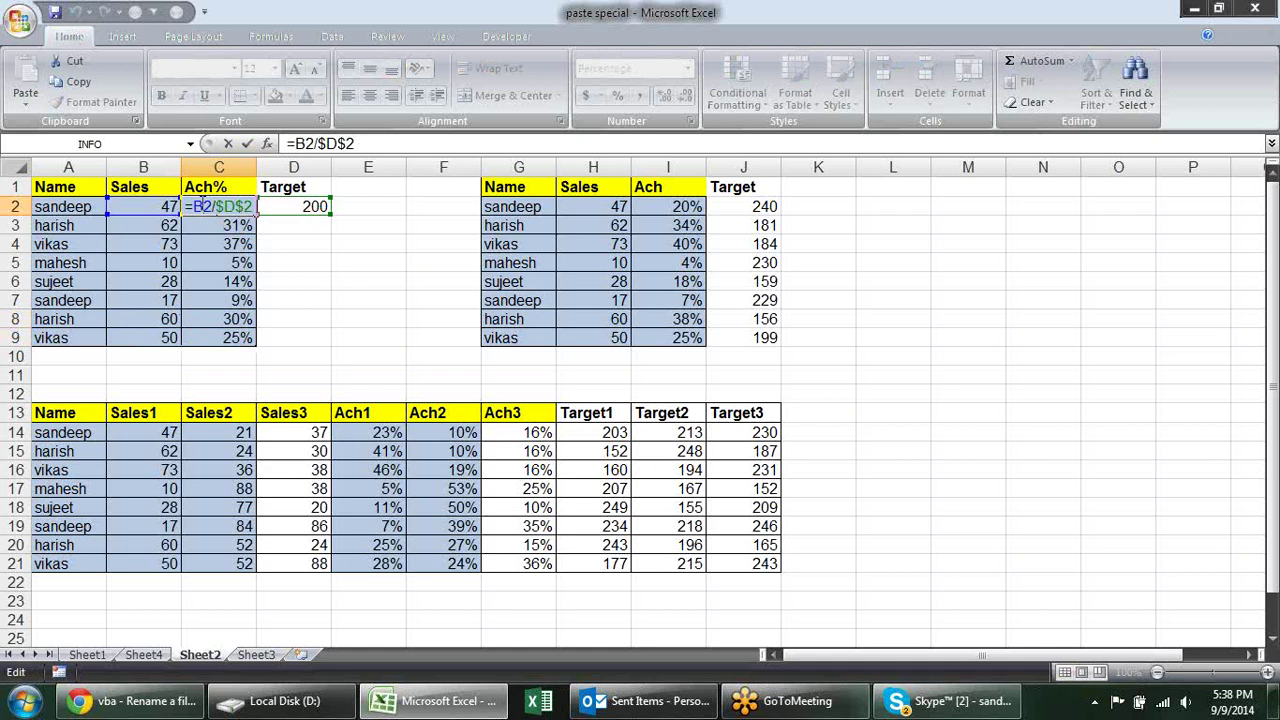
pyautogui.doubleClick(202, 206)
pyautogui.press('F4')
pyautogui.press('F4')
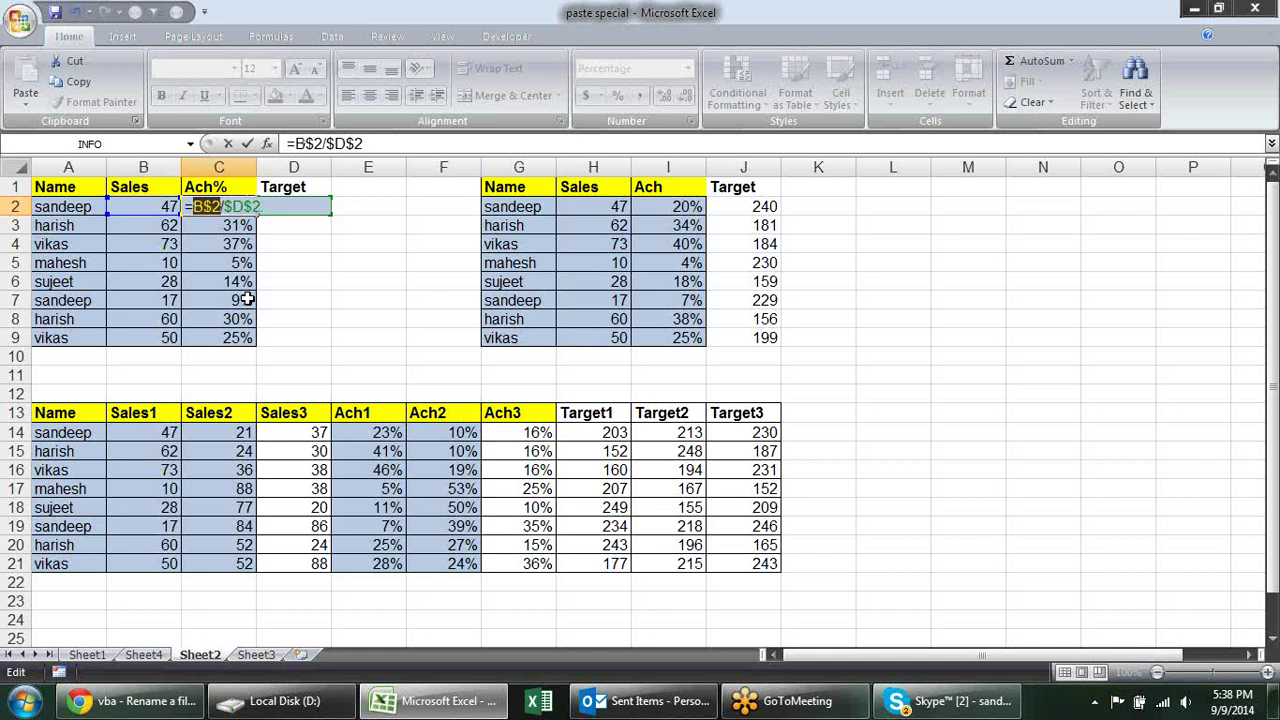
pyautogui.press('F4')
pyautogui.press('F4')
pyautogui.press('F4')
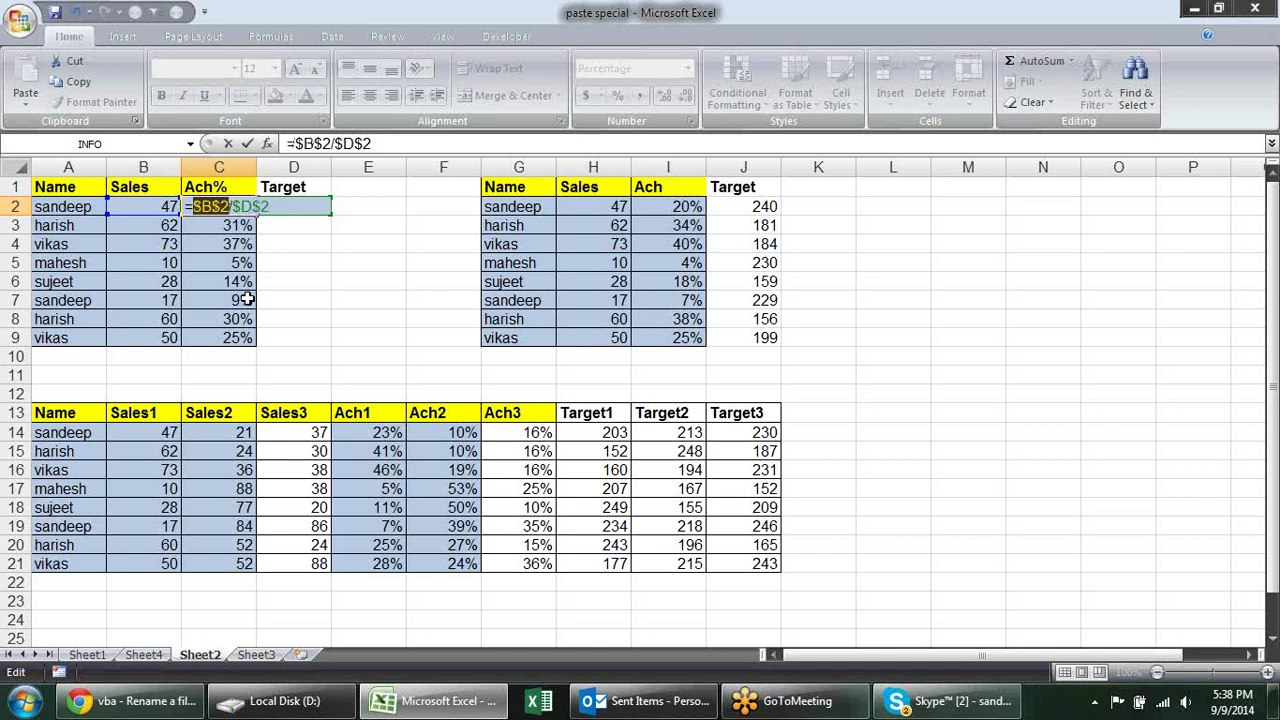
pyautogui.press('F4')
pyautogui.press('F4')
pyautogui.press('F4')
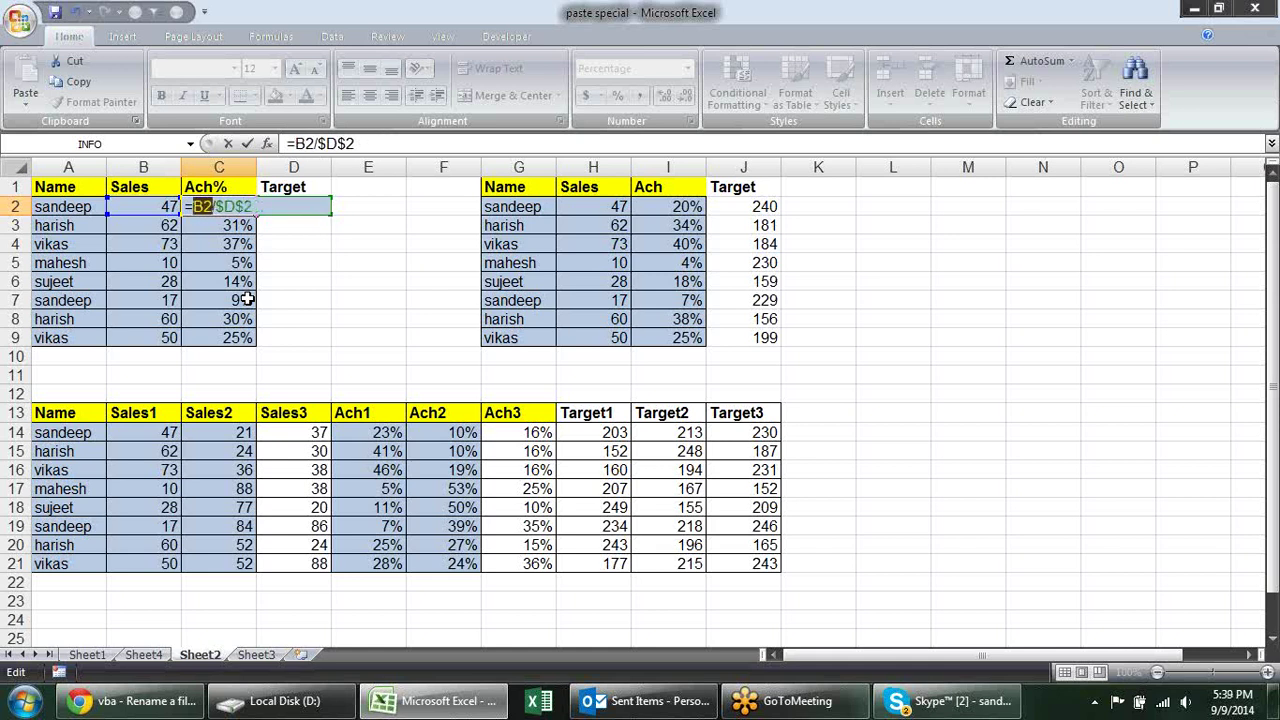
pyautogui.press('F4')
pyautogui.press('F4')
pyautogui.press('F4')
pyautogui.press('F4')
pyautogui.press('F4')
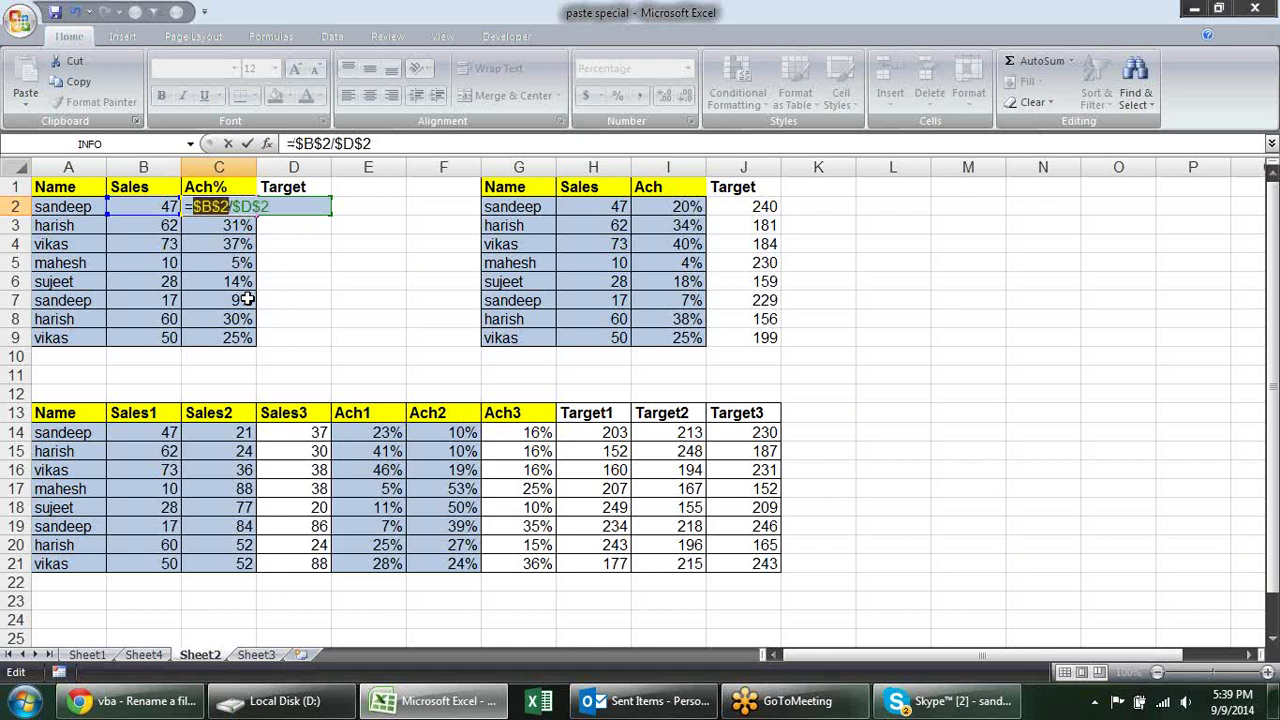
pyautogui.press('F4')
pyautogui.press('F4')
pyautogui.press('F4')
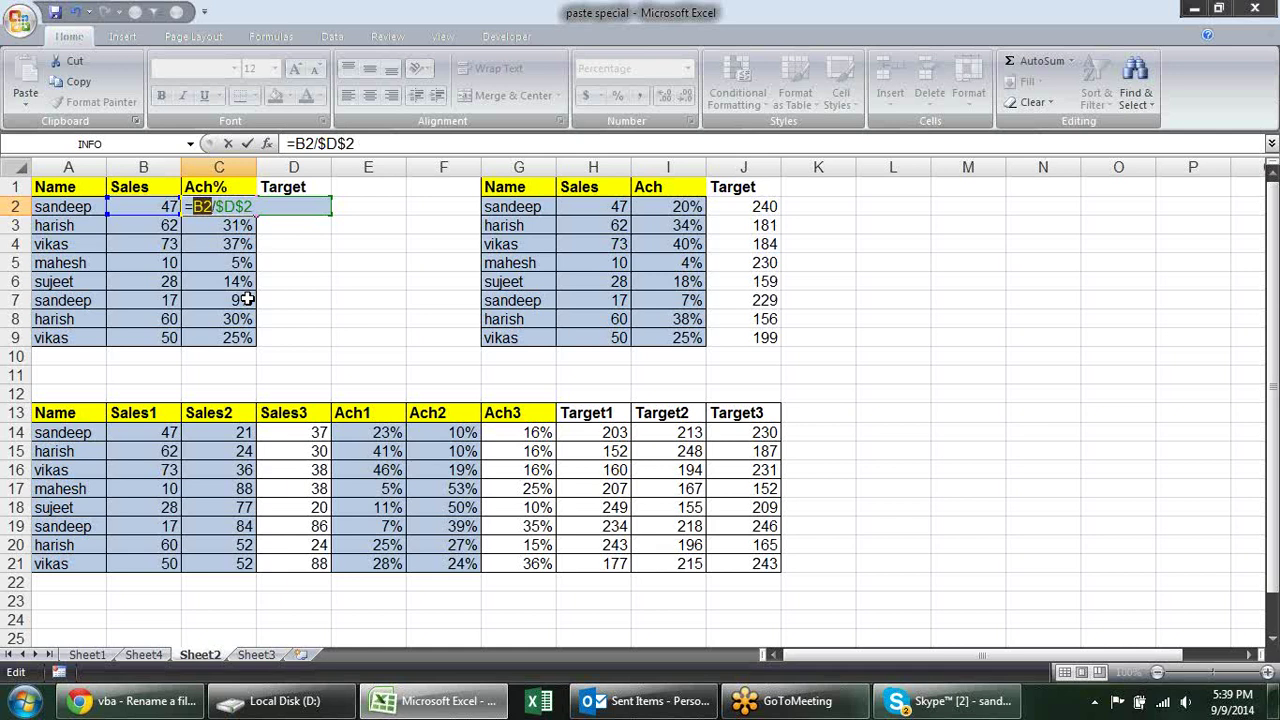
pyautogui.press('Return')
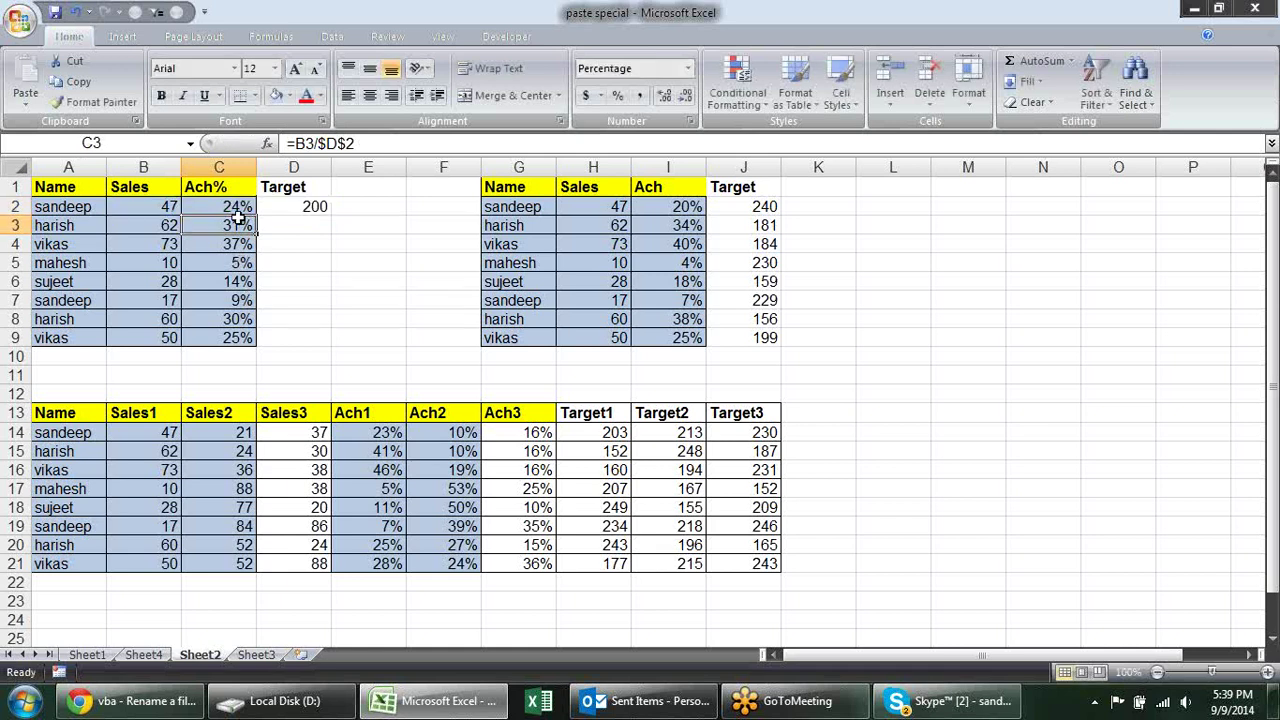
# Clear the Ach% formulas from C2:C9 in the first sales table.
pyautogui.moveTo(228, 206); pyautogui.dragTo(242, 352)
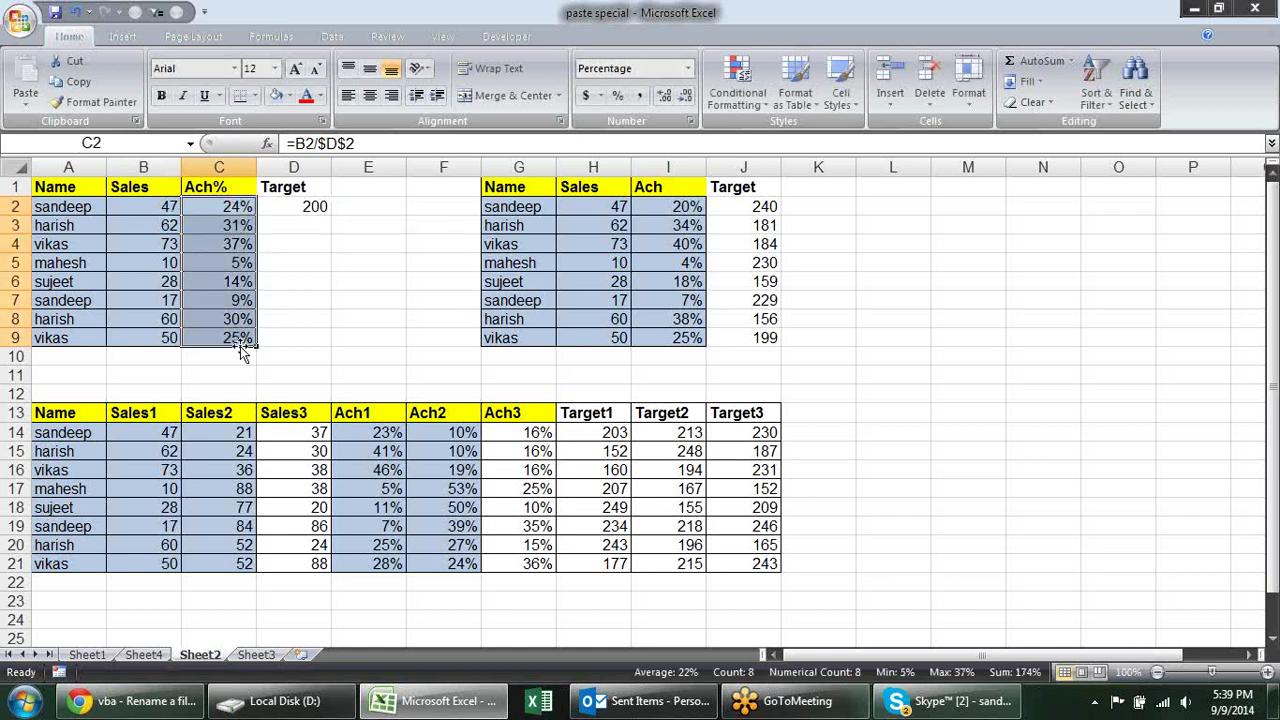
pyautogui.press('Delete')
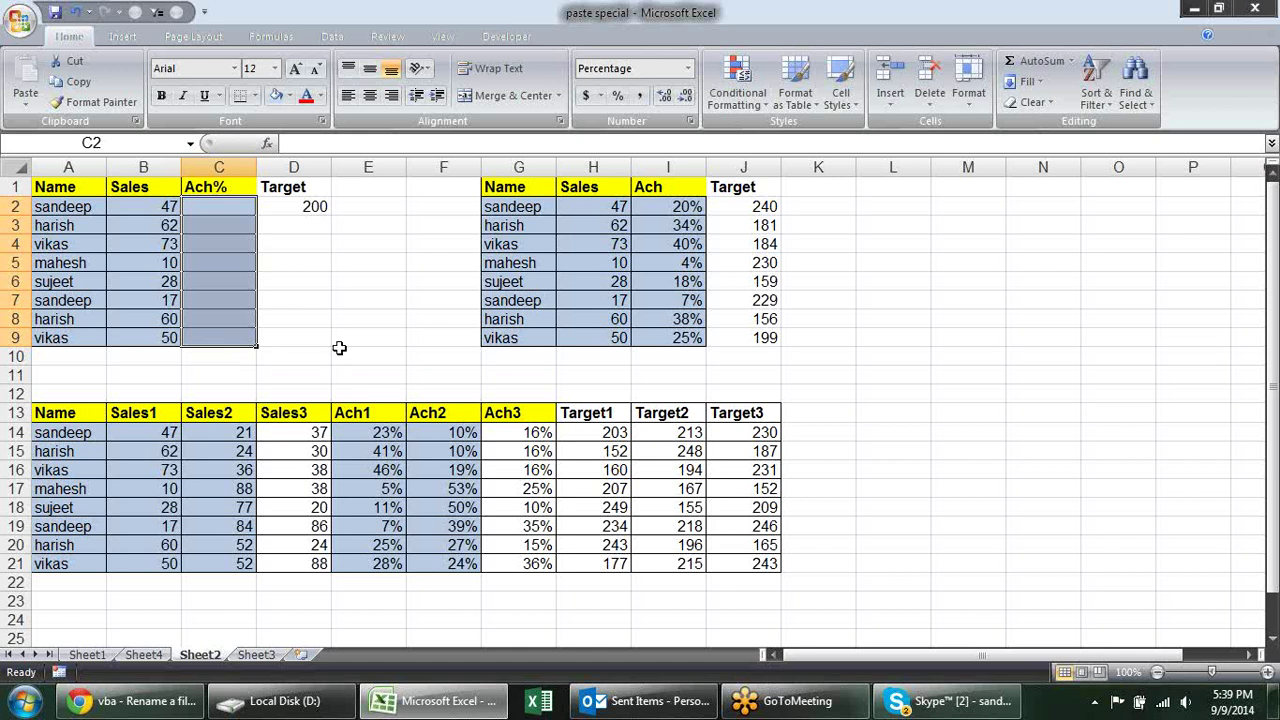
pyautogui.click(300, 283)
pyautogui.click(228, 206)
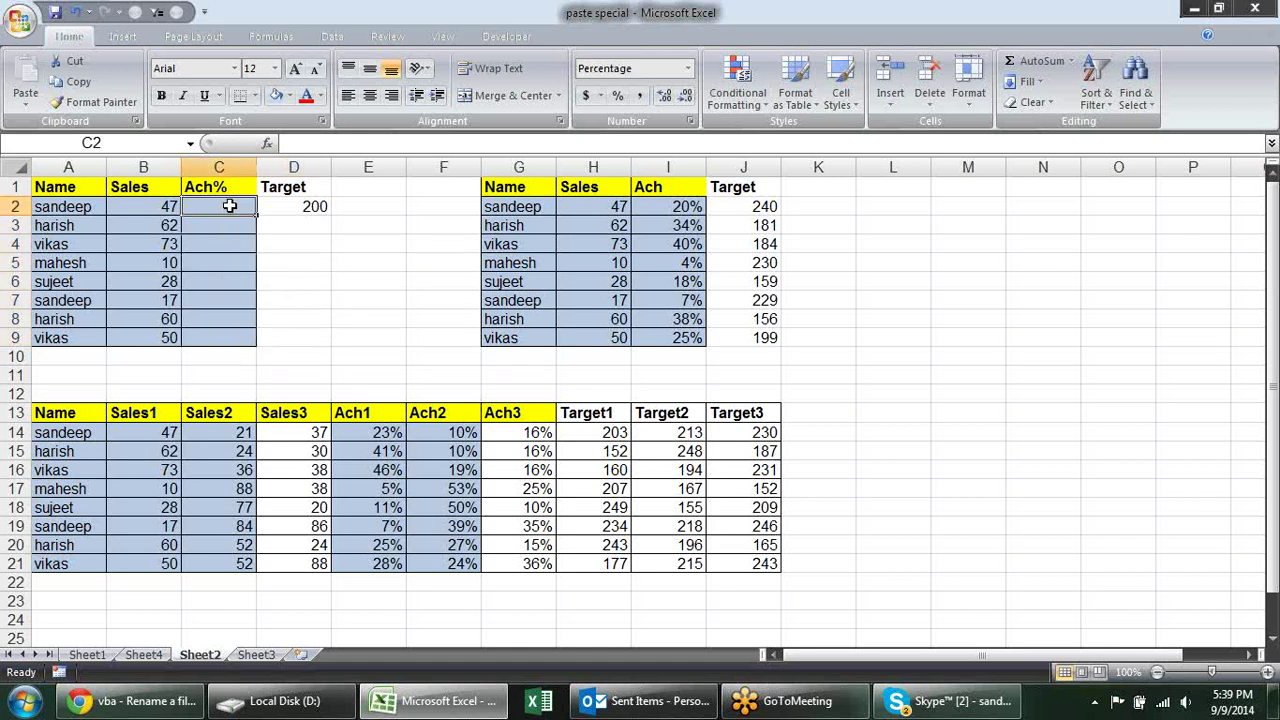
pyautogui.click(311, 206)
pyautogui.rightClick(311, 206)
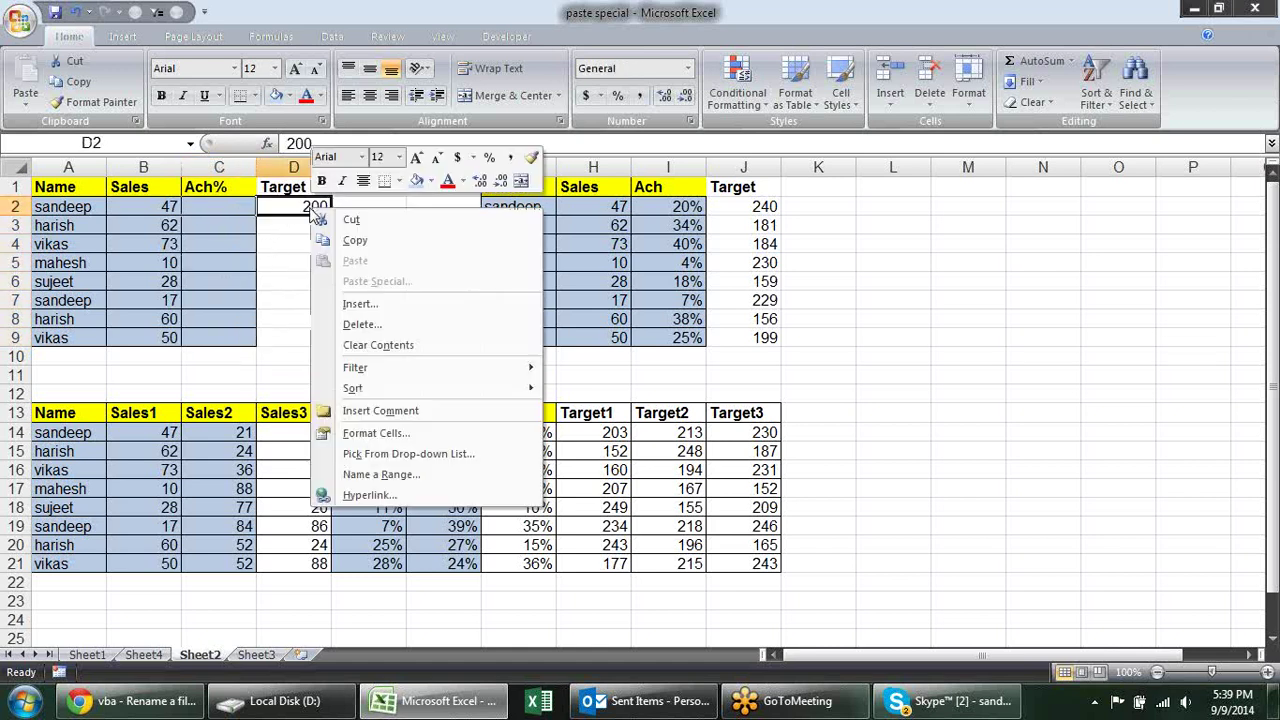
pyautogui.click(352, 245)
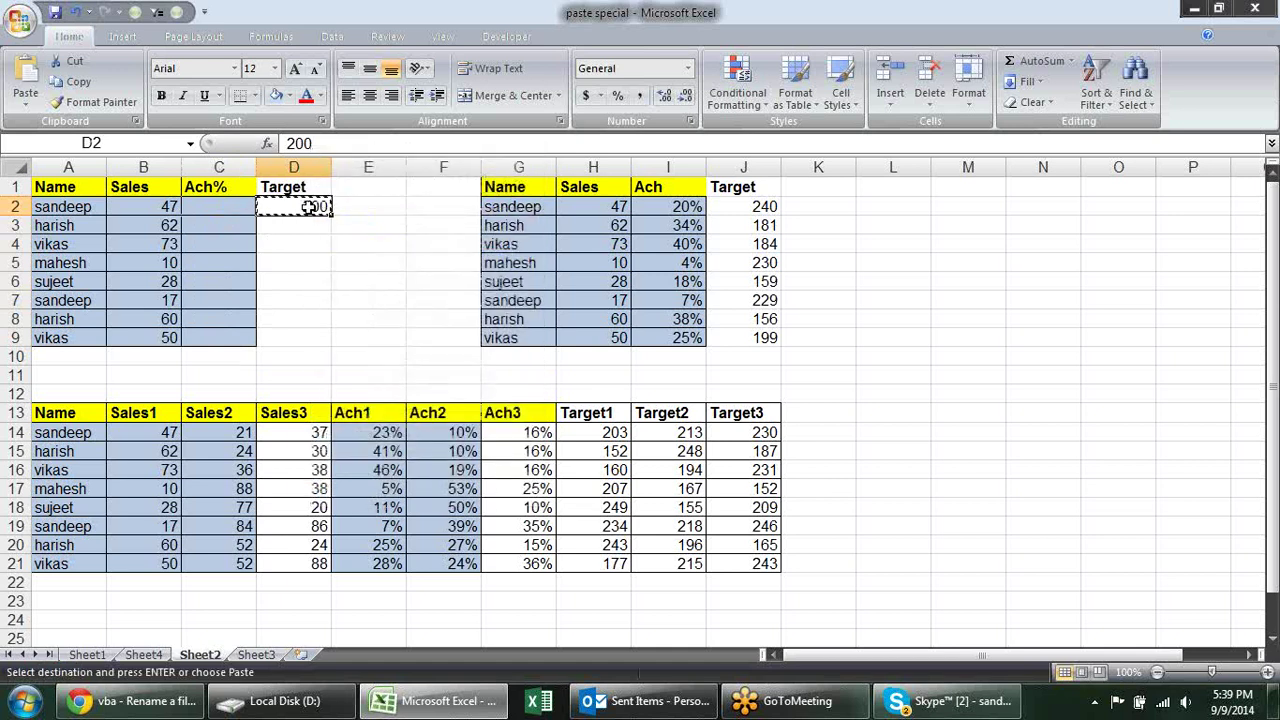
pyautogui.moveTo(160, 208); pyautogui.dragTo(166, 320)
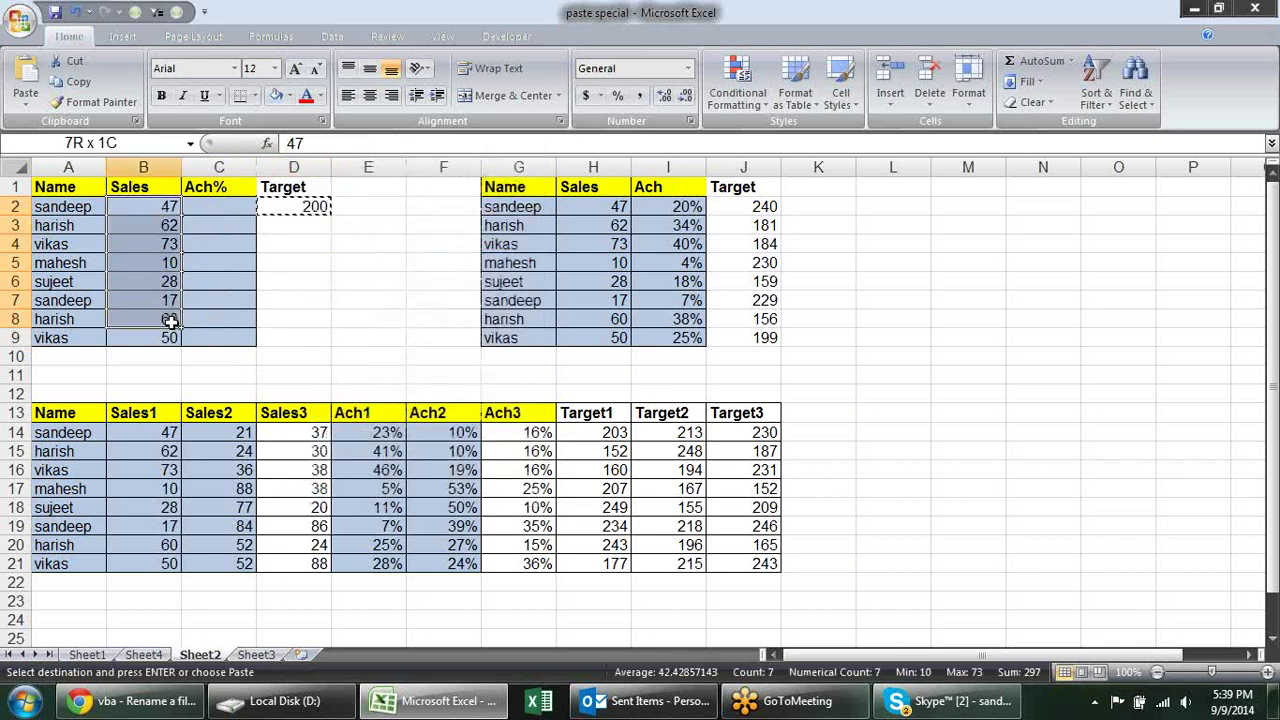
pyautogui.press('Escape')
# Copy the Sales values in B2:B9 into the empty Ach% column starting at C2.
pyautogui.moveTo(155, 208); pyautogui.dragTo(158, 335)
pyautogui.hotkey('ctrl', 'c')
pyautogui.click(214, 210)
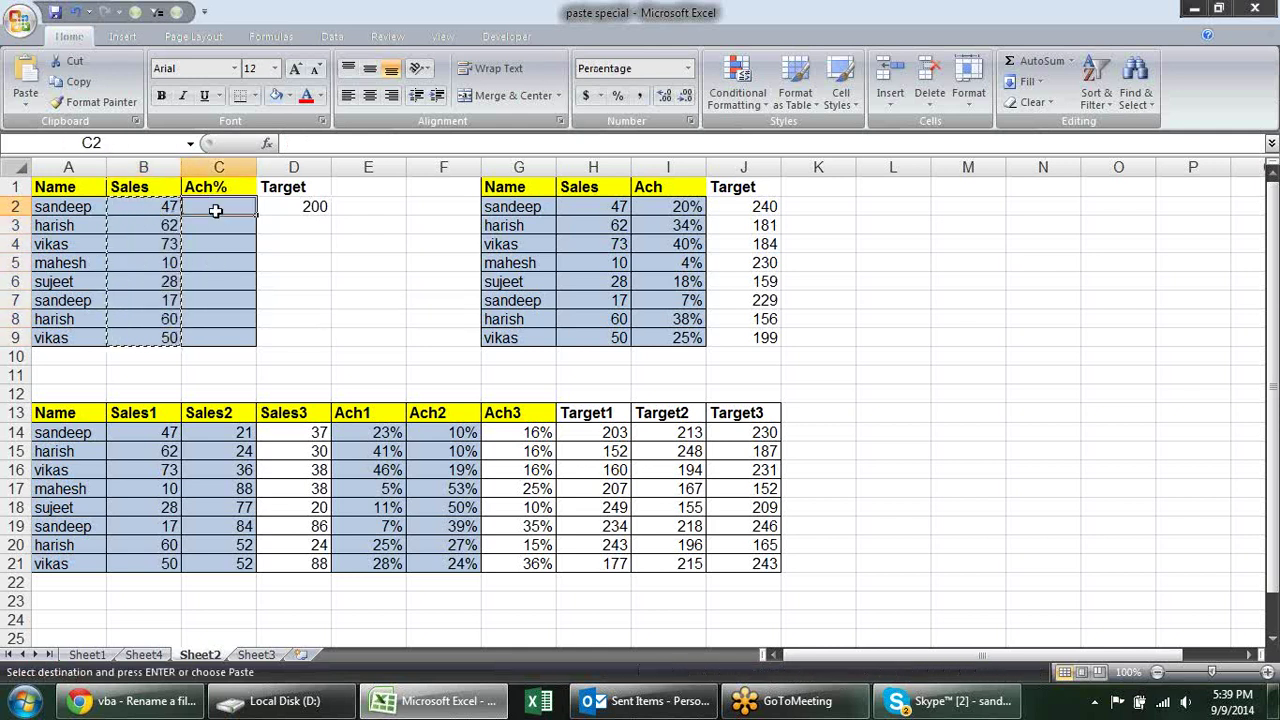
pyautogui.press('Return')
# Divide C2:C9 by the Target in D2 using Paste Special's Divide operation, and format the results as percentages.
pyautogui.click(311, 206)
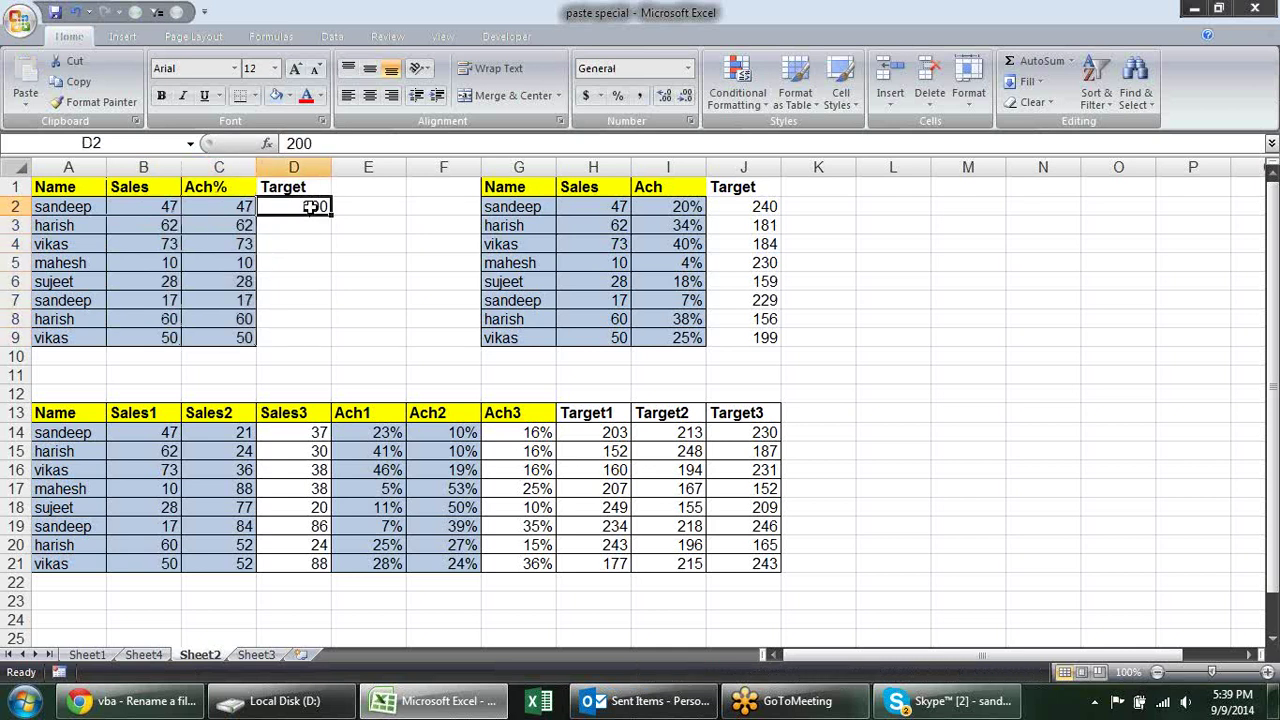
pyautogui.rightClick(311, 206)
pyautogui.click(337, 239)
pyautogui.moveTo(232, 204); pyautogui.dragTo(243, 333)
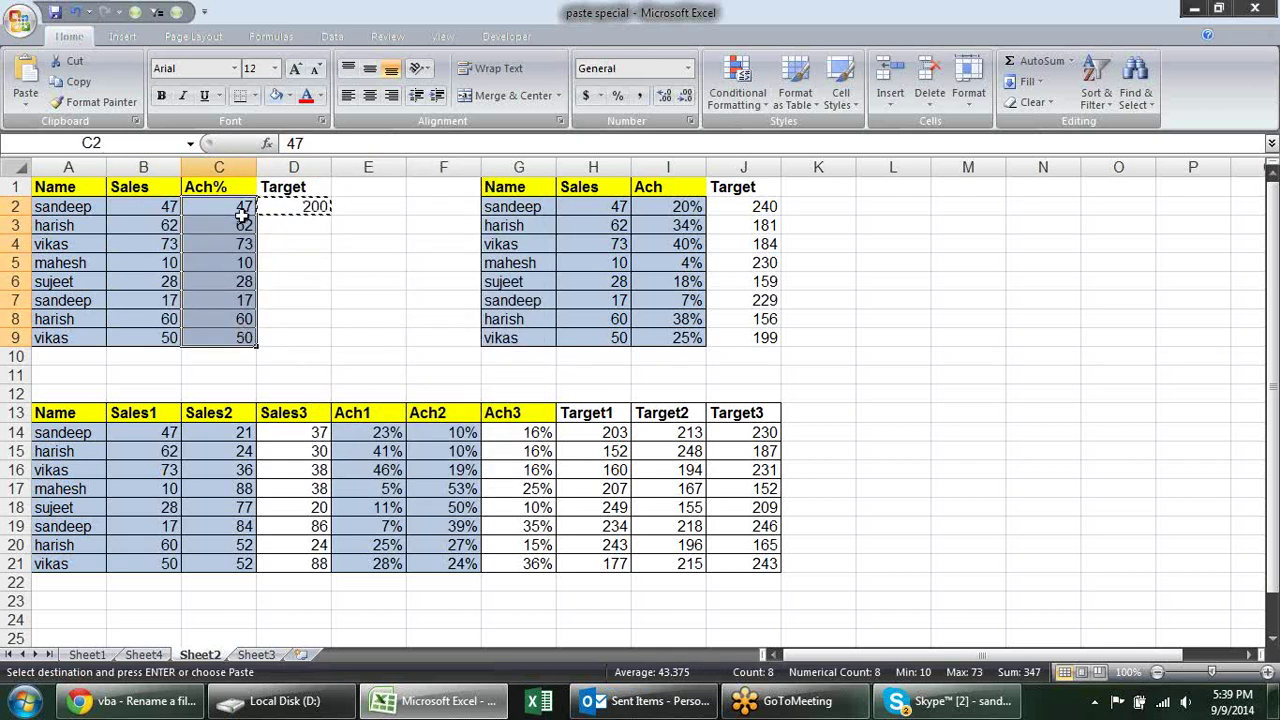
pyautogui.rightClick(245, 212)
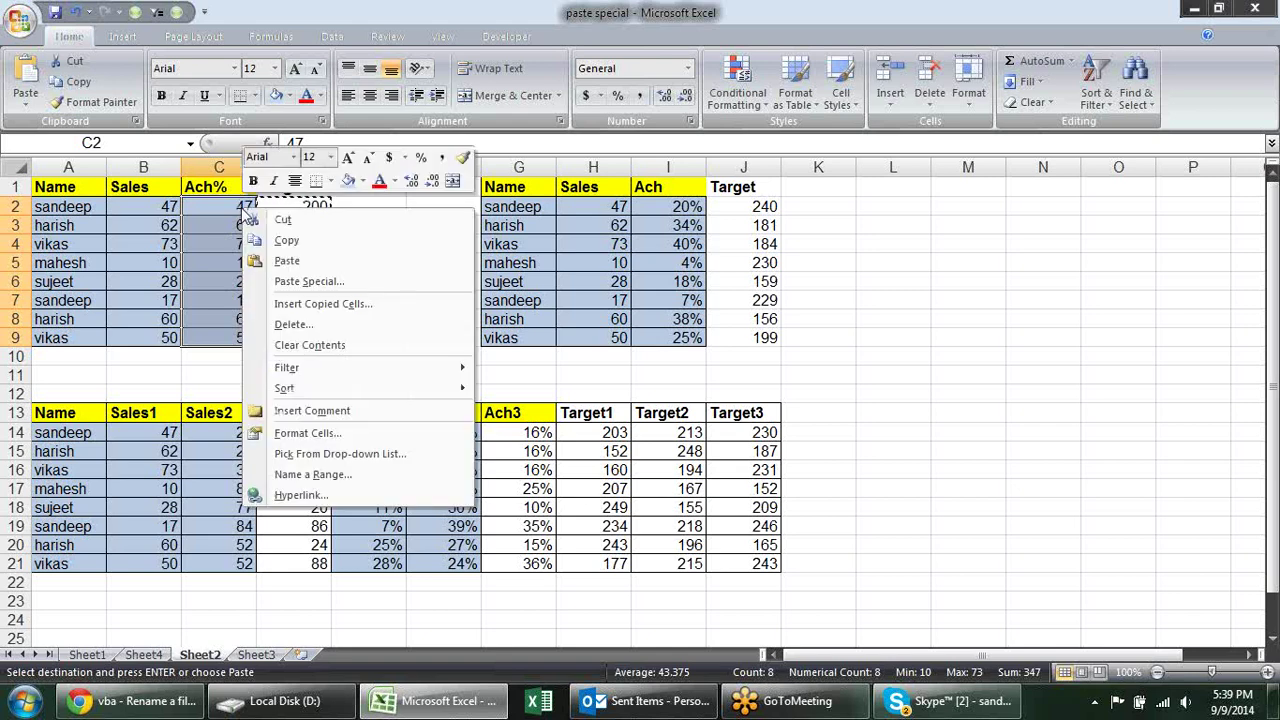
pyautogui.click(299, 282)
pyautogui.moveTo(232, 133); pyautogui.dragTo(490, 133)
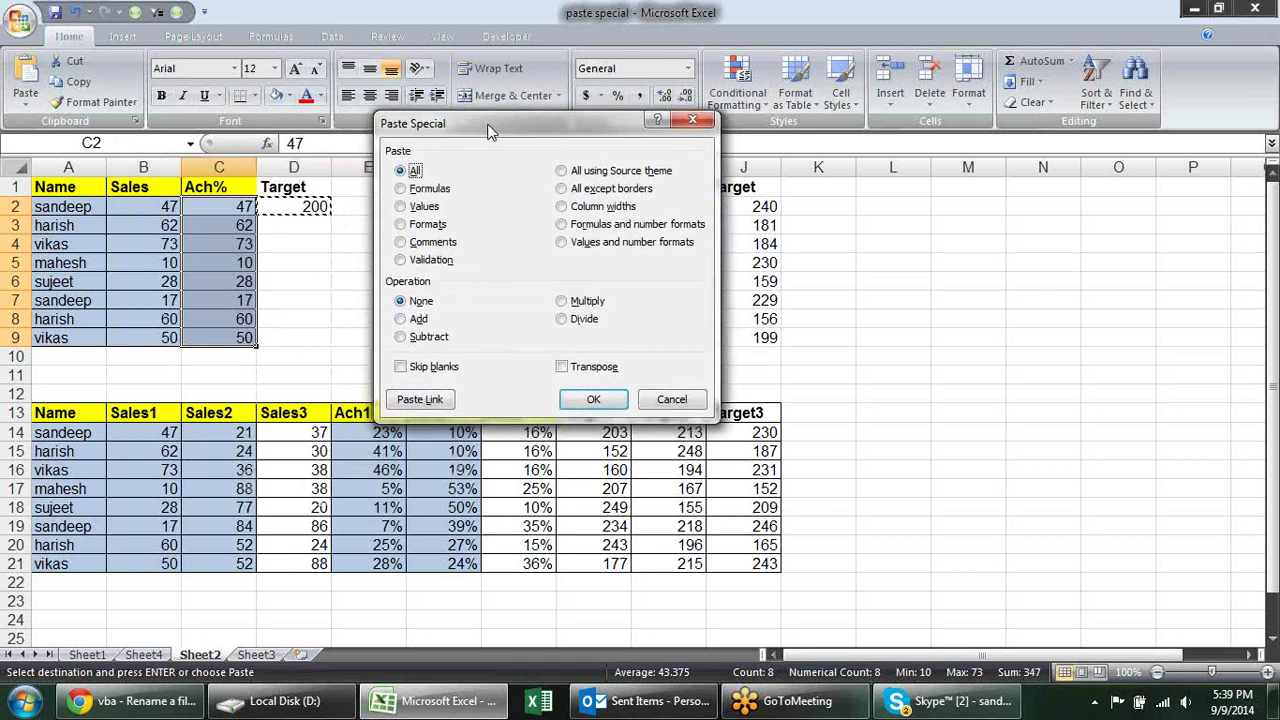
pyautogui.click(568, 321)
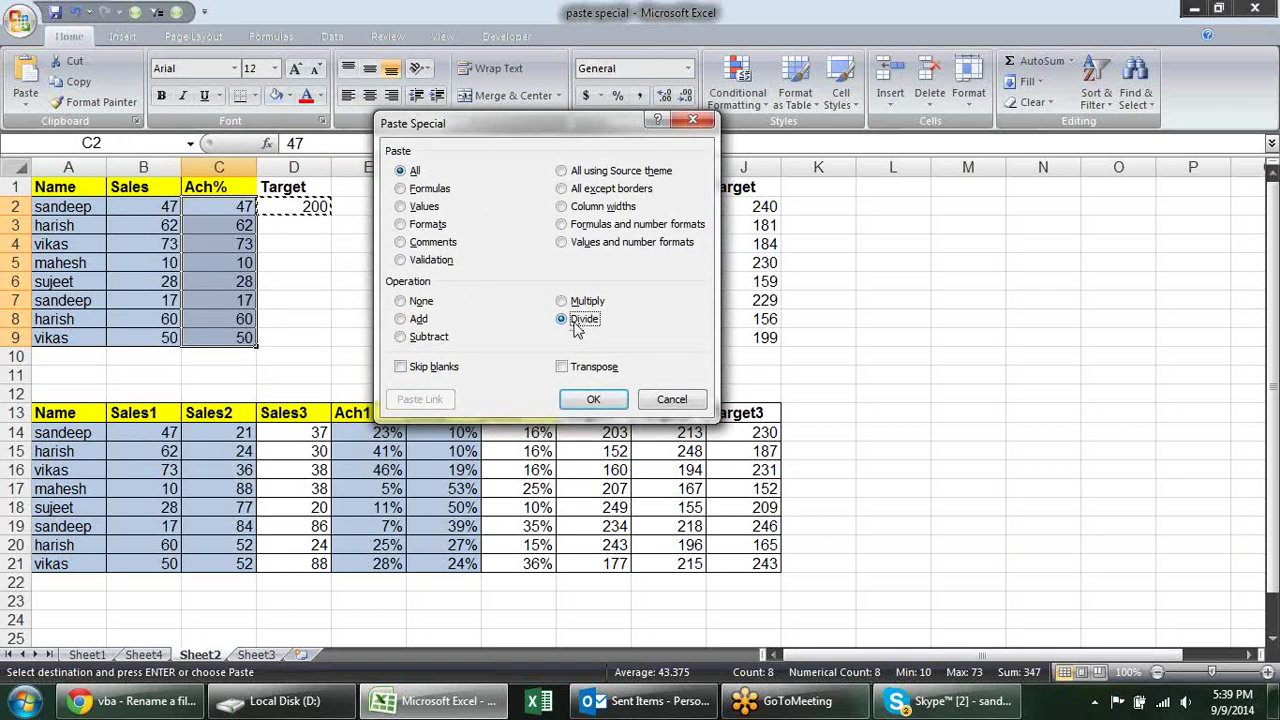
pyautogui.click(593, 400)
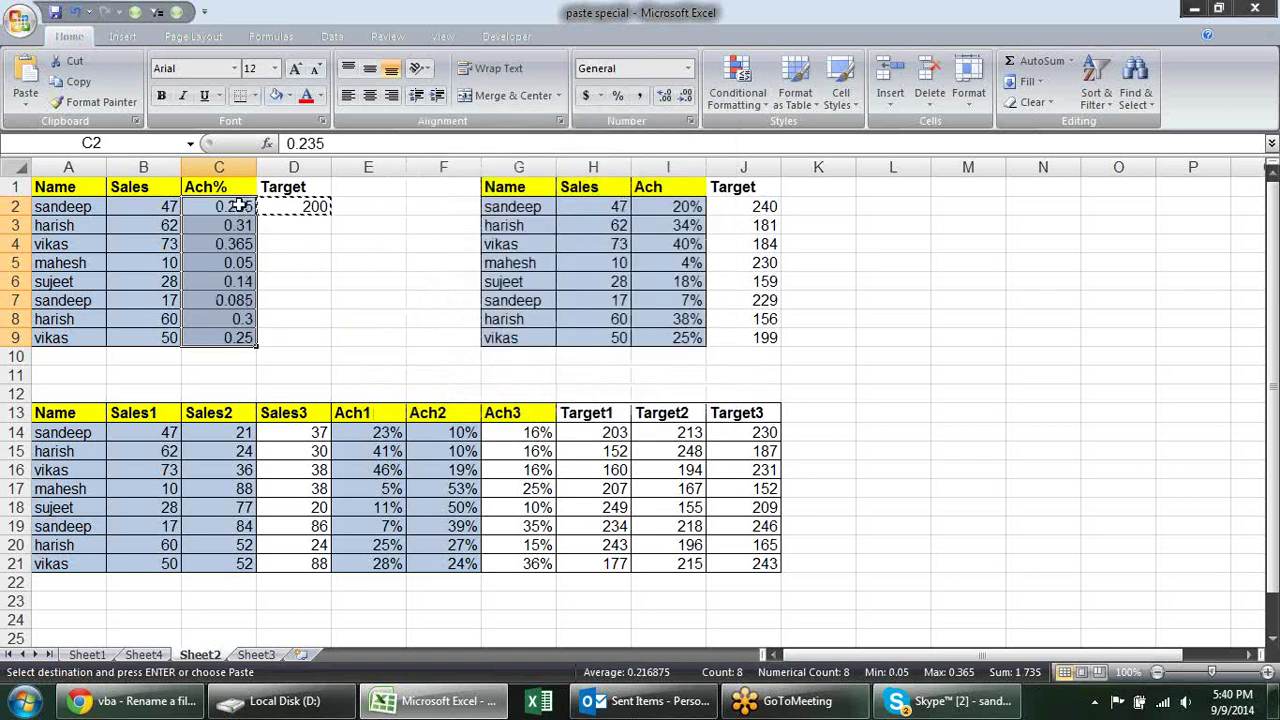
pyautogui.click(617, 95)
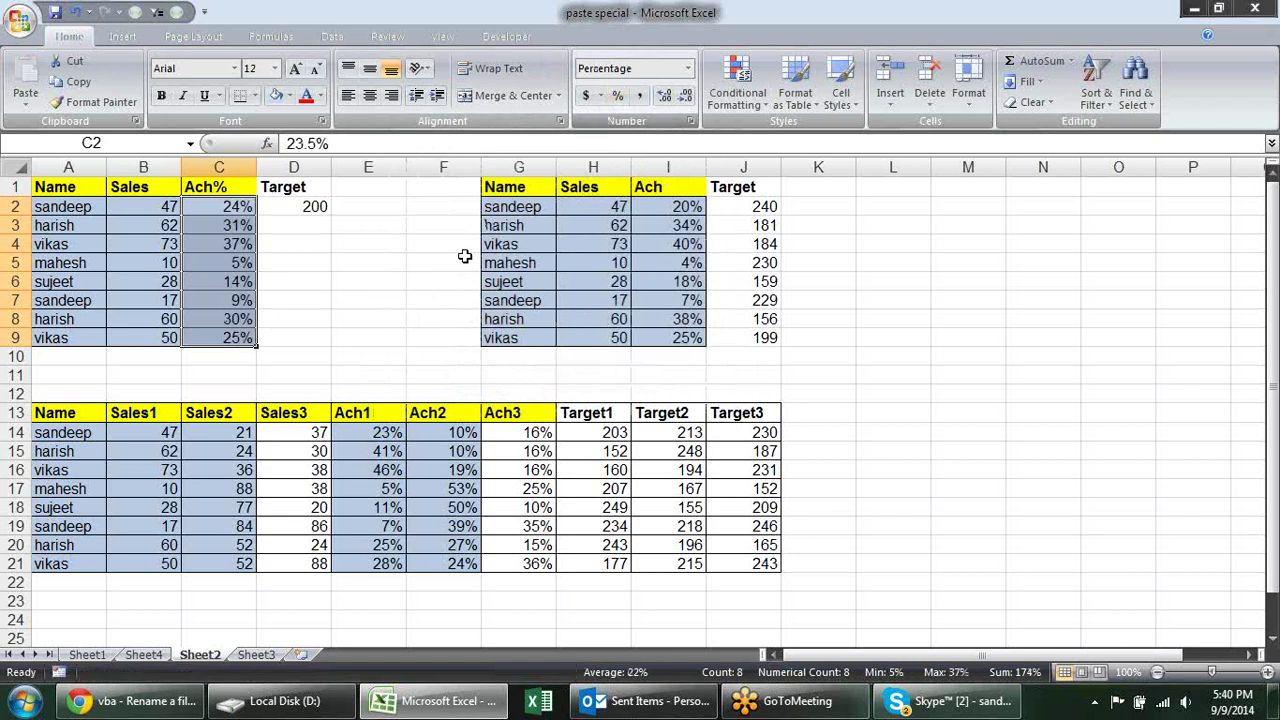
pyautogui.click(357, 247)
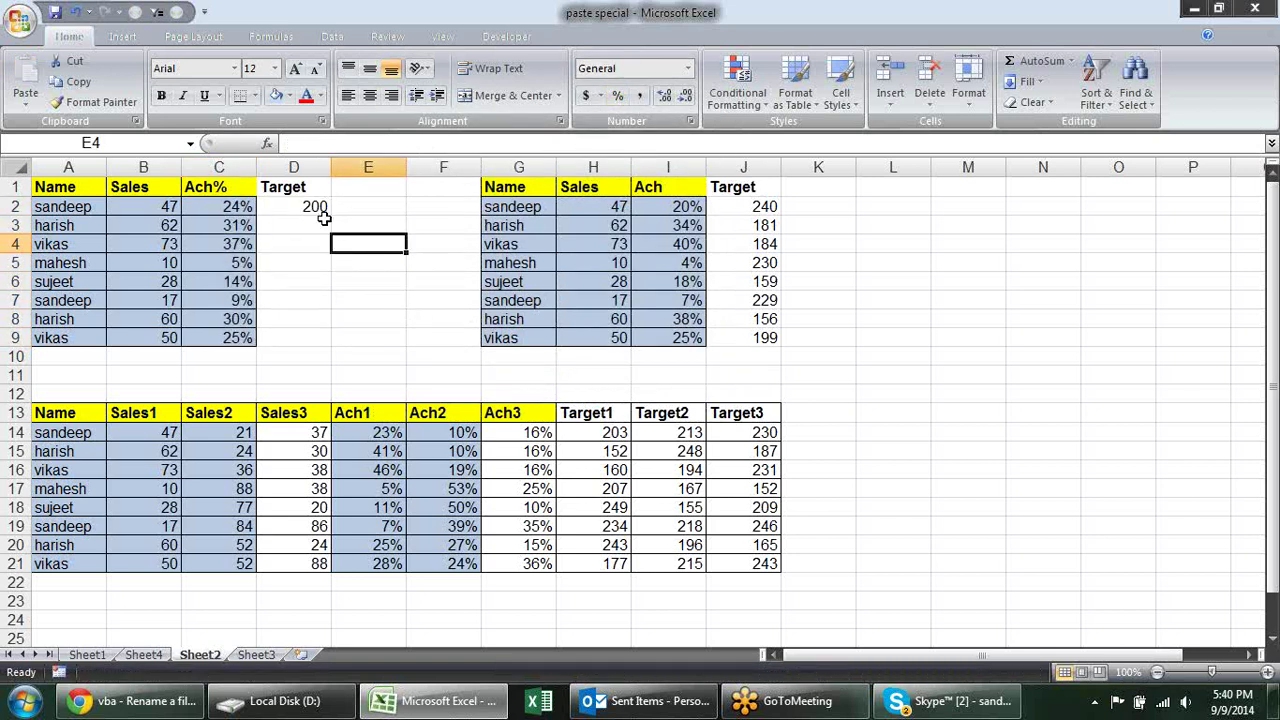
# Clear the Ach values from I2:I9 in the second sales table.
pyautogui.moveTo(678, 206); pyautogui.dragTo(697, 341)
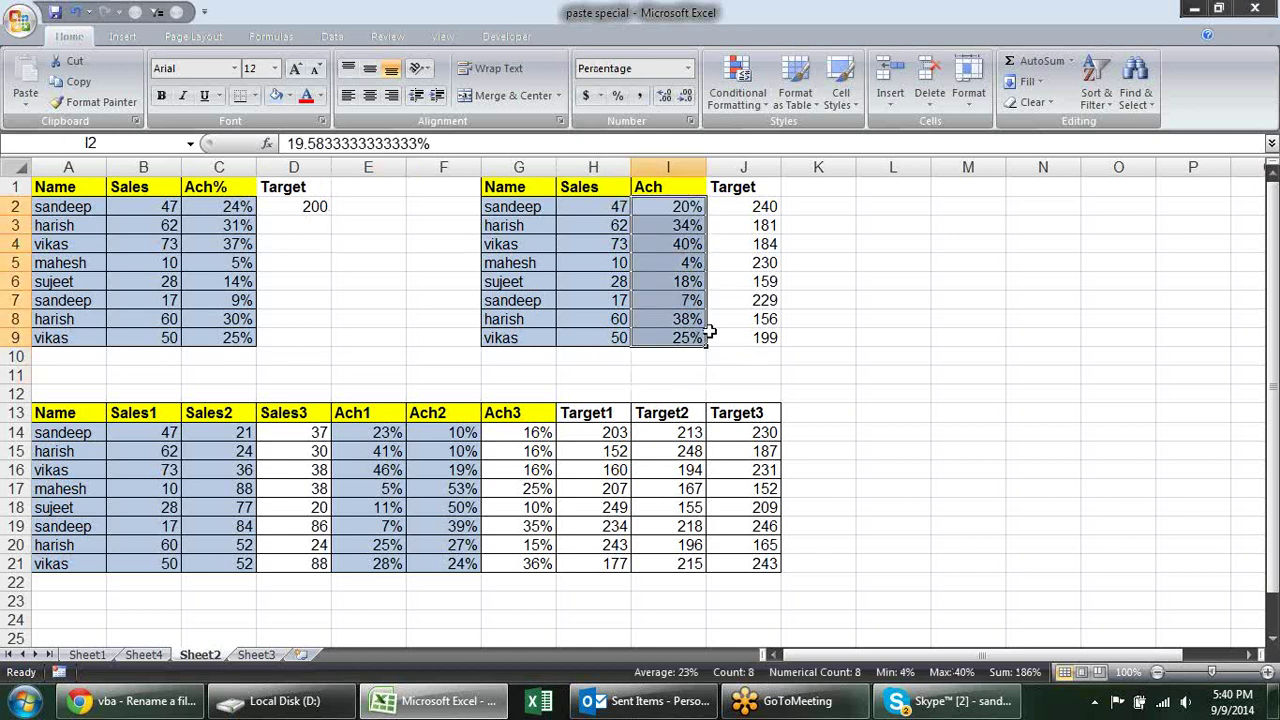
pyautogui.press('Delete')
pyautogui.click(810, 268)
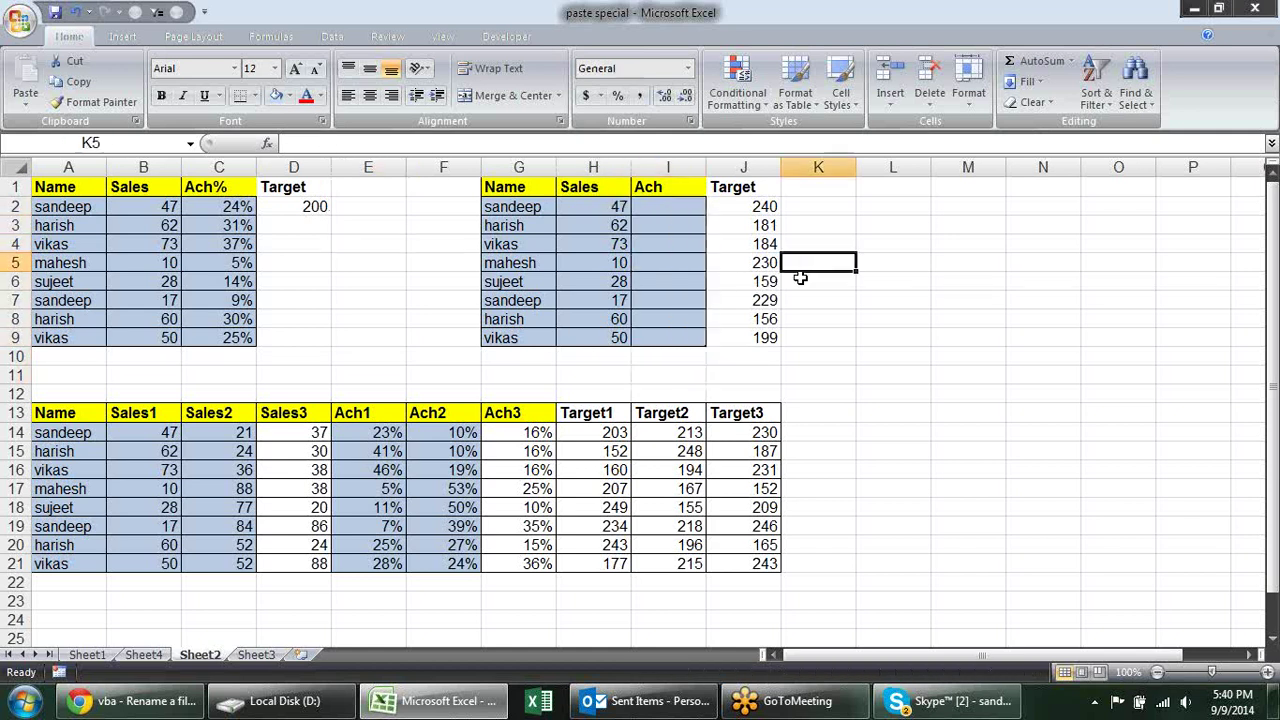
# Copy the Sales values in H2:H9 into the Ach column, I2:I9, of the second table.
pyautogui.click(666, 213)
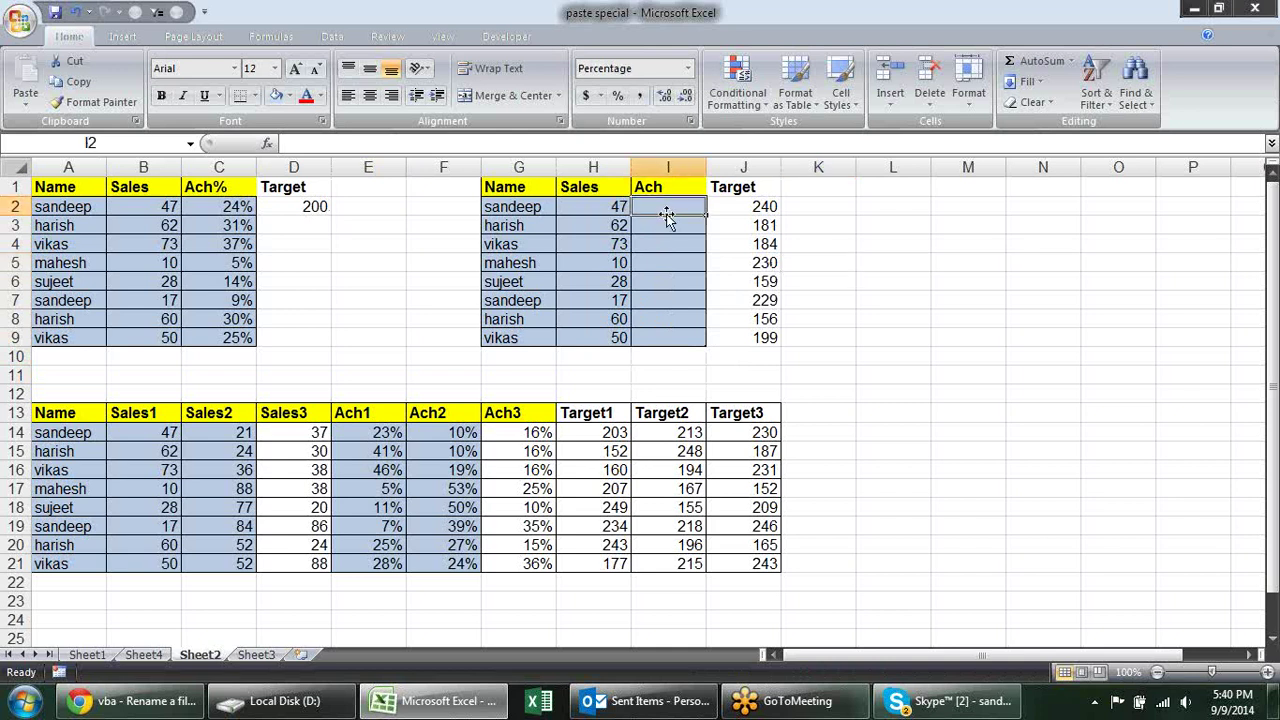
pyautogui.click(322, 210)
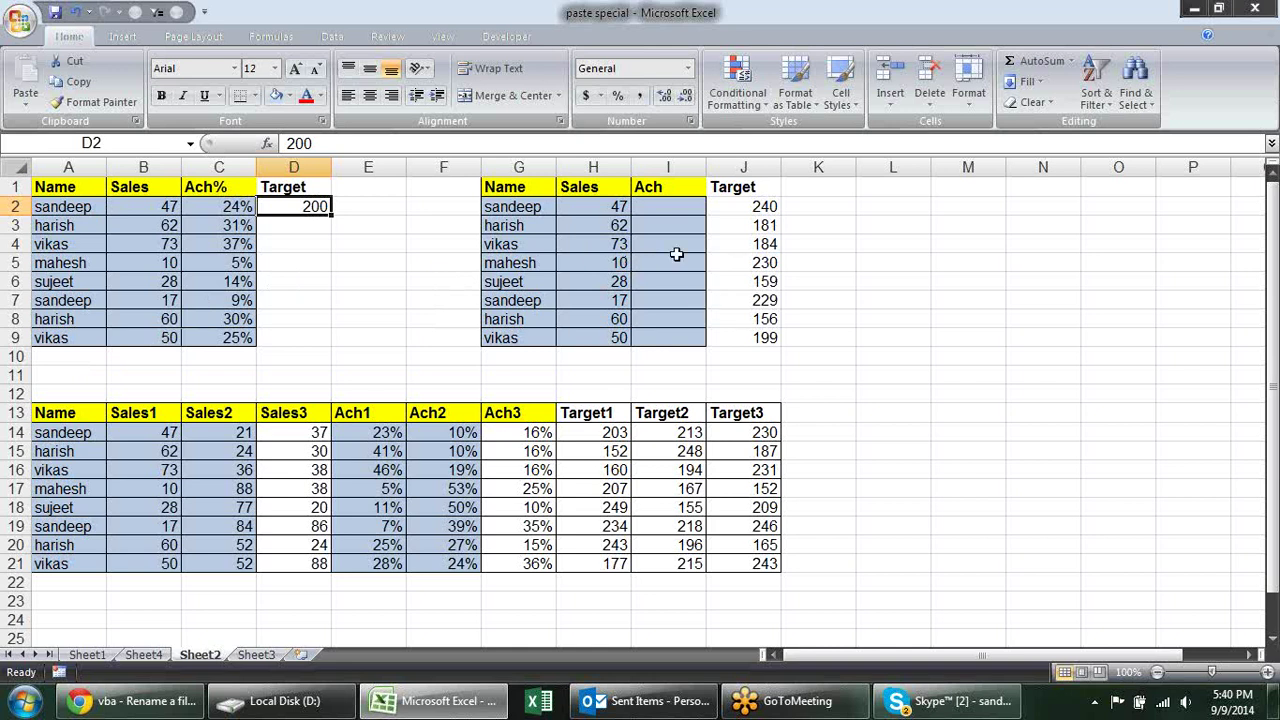
pyautogui.moveTo(752, 210); pyautogui.dragTo(750, 336)
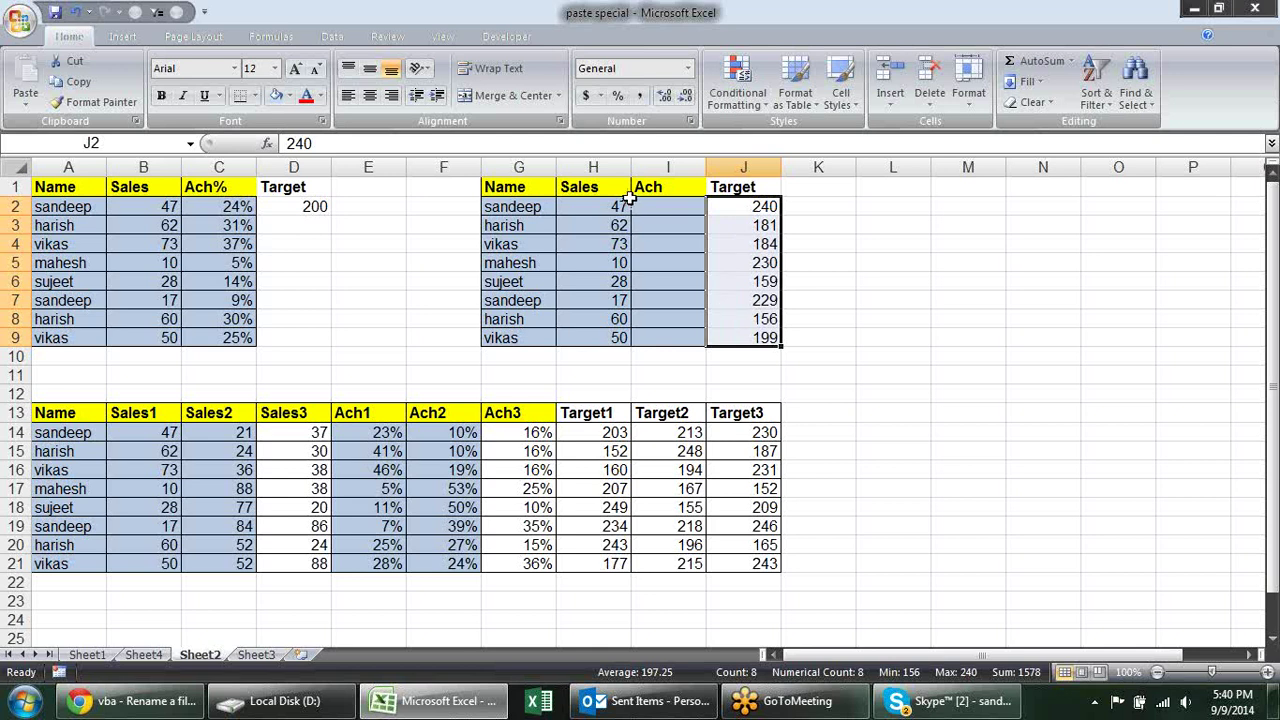
pyautogui.click(296, 208)
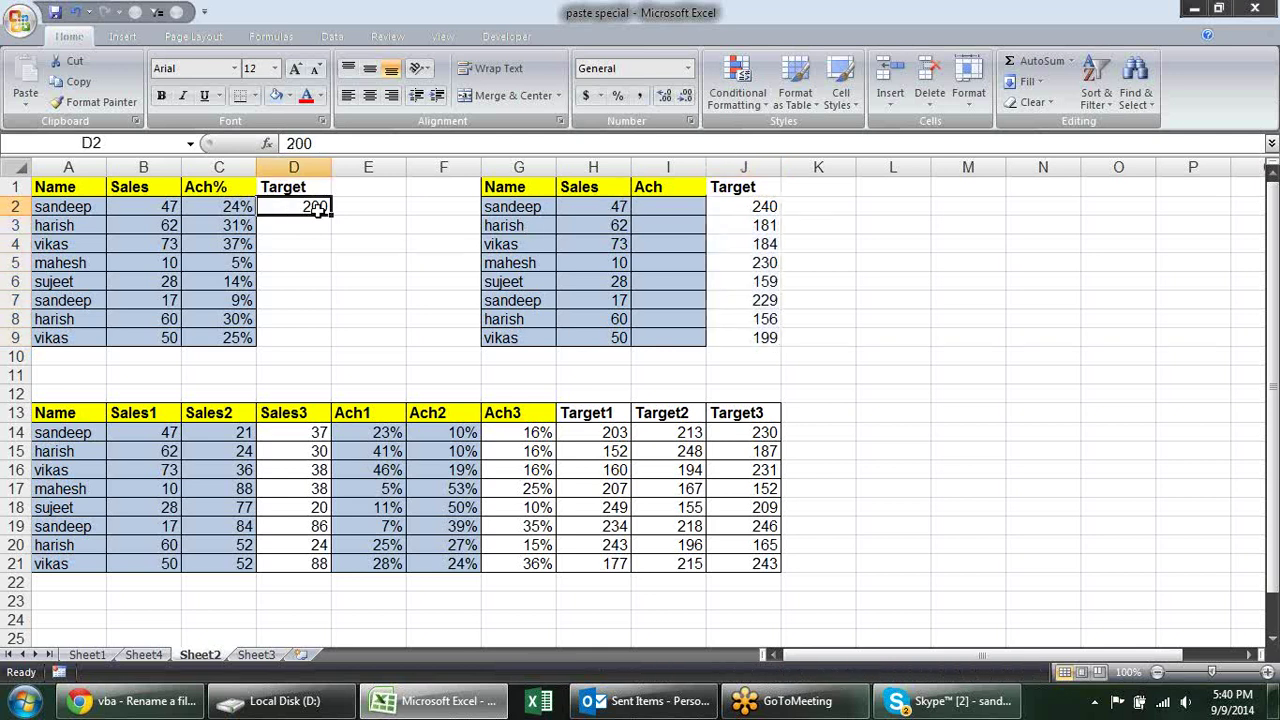
pyautogui.moveTo(620, 210); pyautogui.dragTo(682, 209)
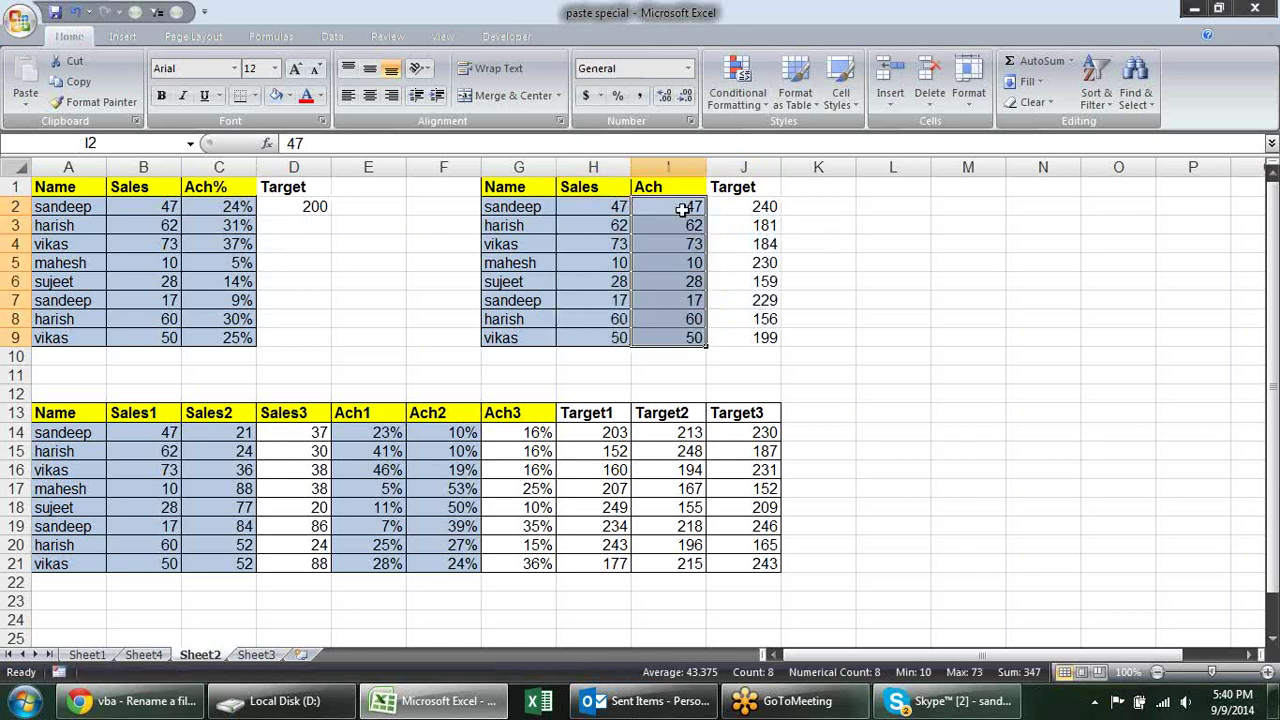
# Divide I2:I9 by the matching Targets in J2:J9 with Paste Special's Divide operation, and format the results as percentages.
pyautogui.moveTo(770, 207); pyautogui.dragTo(762, 335)
pyautogui.hotkey('ctrl', 'c')
pyautogui.moveTo(683, 203); pyautogui.dragTo(671, 338)
pyautogui.rightClick(684, 200)
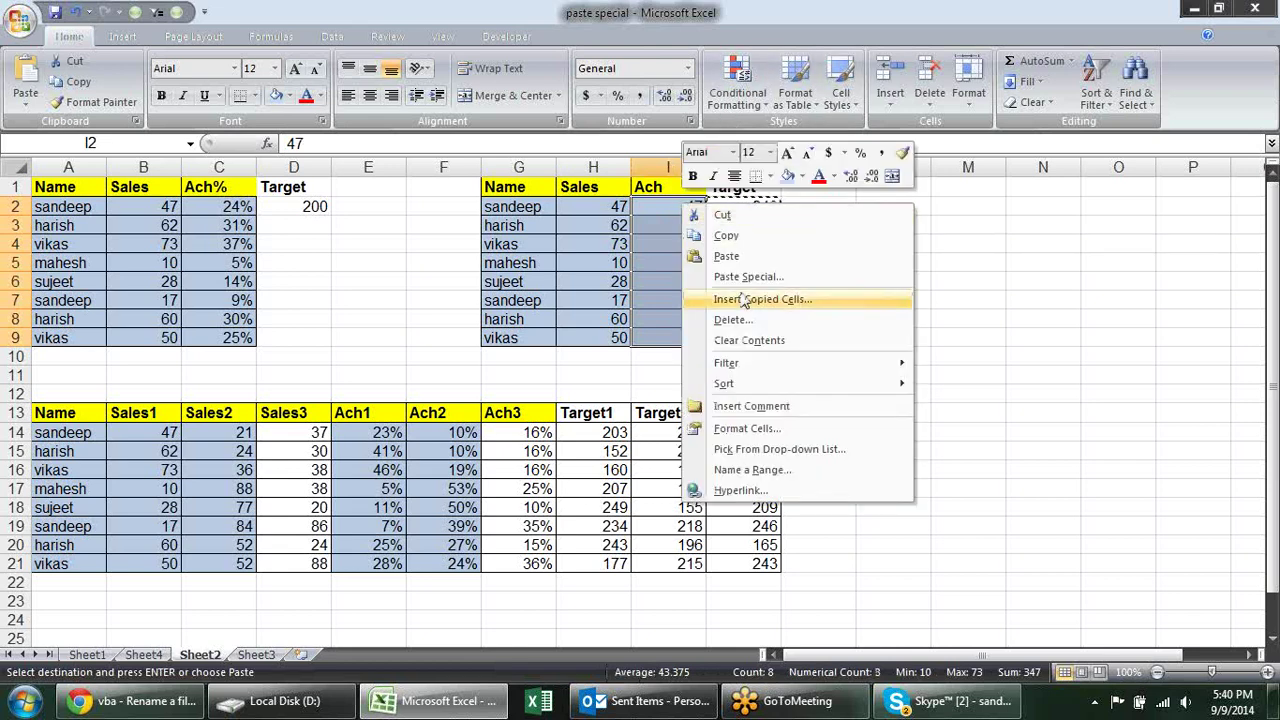
pyautogui.click(750, 277)
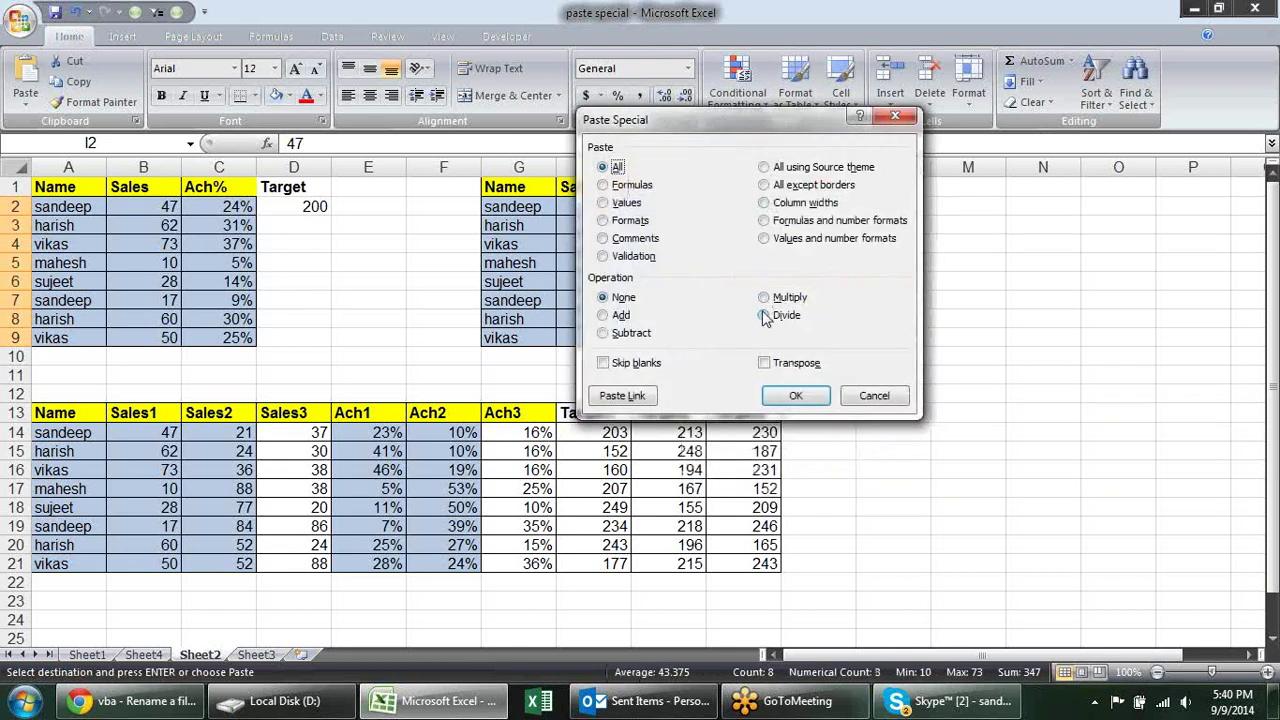
pyautogui.click(764, 315)
pyautogui.click(796, 397)
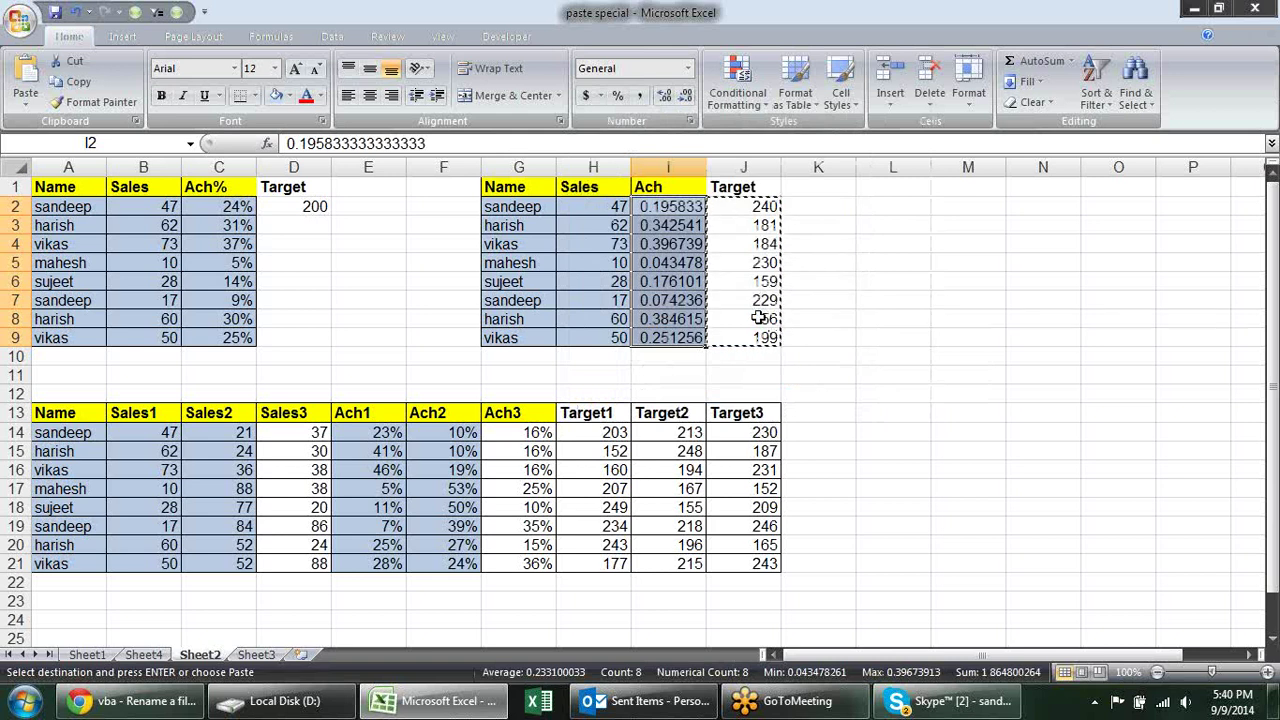
pyautogui.click(616, 95)
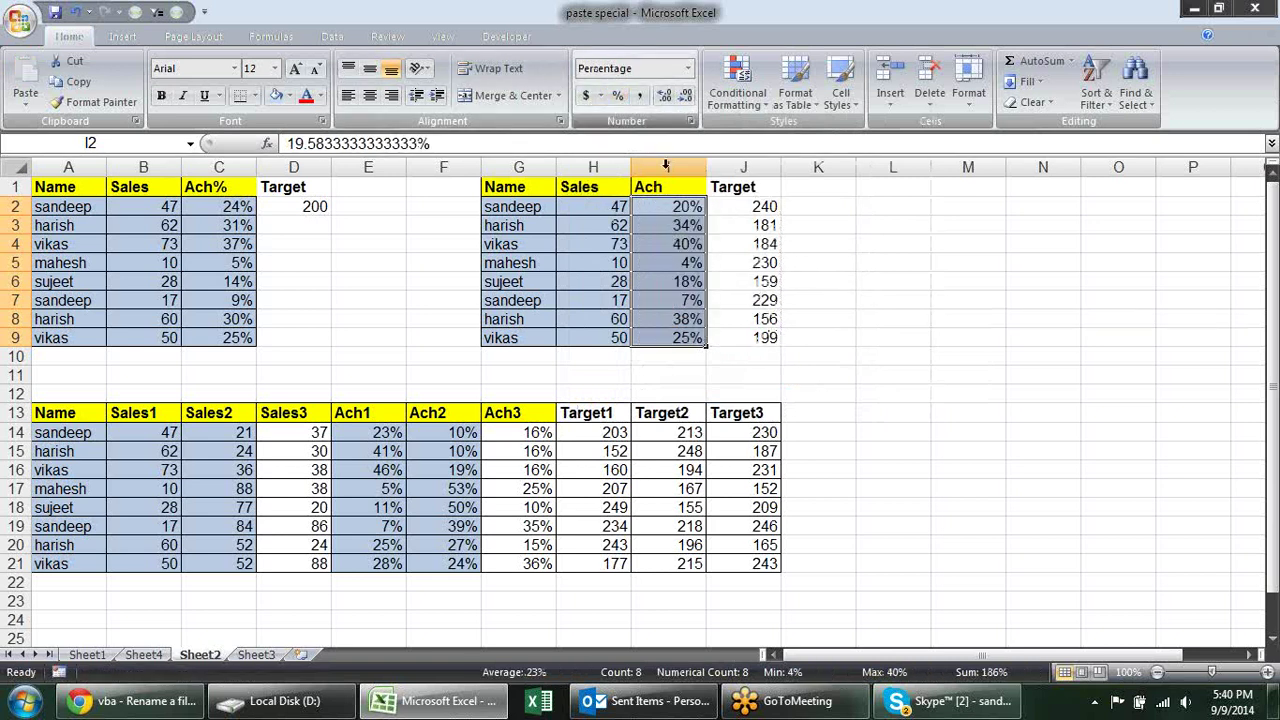
pyautogui.click(828, 297)
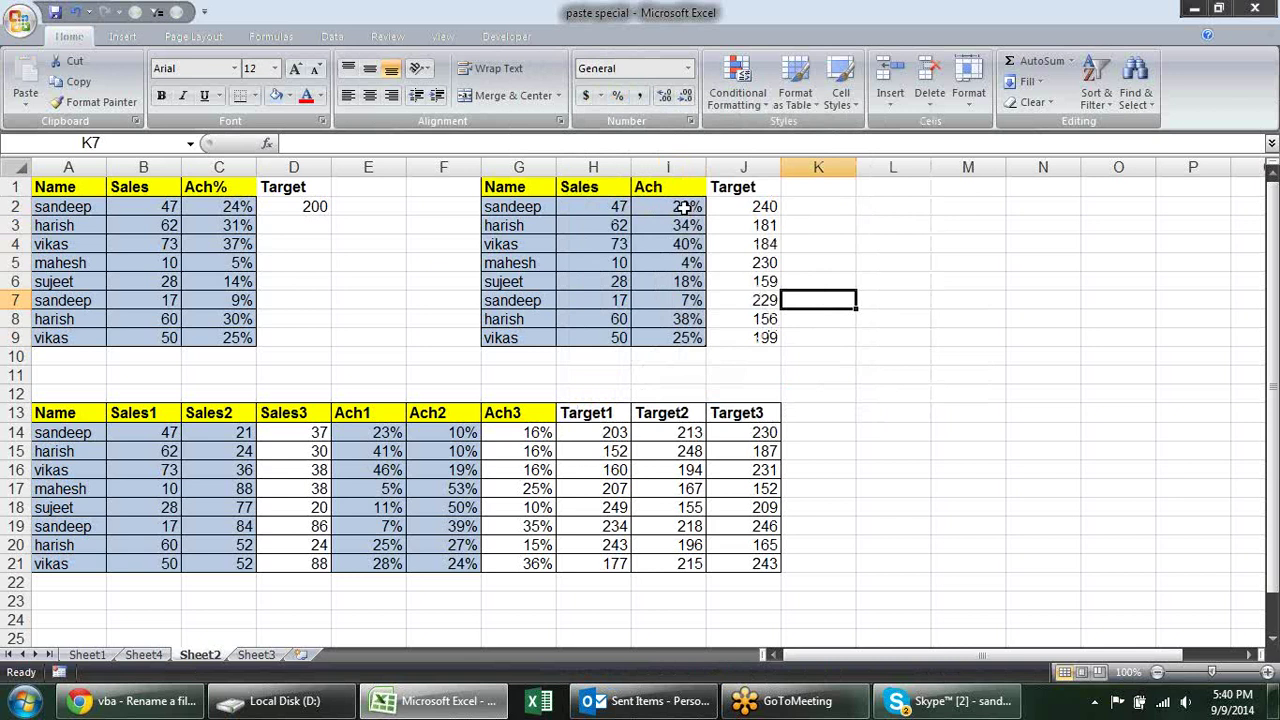
# Compare the Sales values in column H with the matching Targets in column J, row by row from row 2 to row 8.
pyautogui.click(615, 206)
pyautogui.click(737, 202)
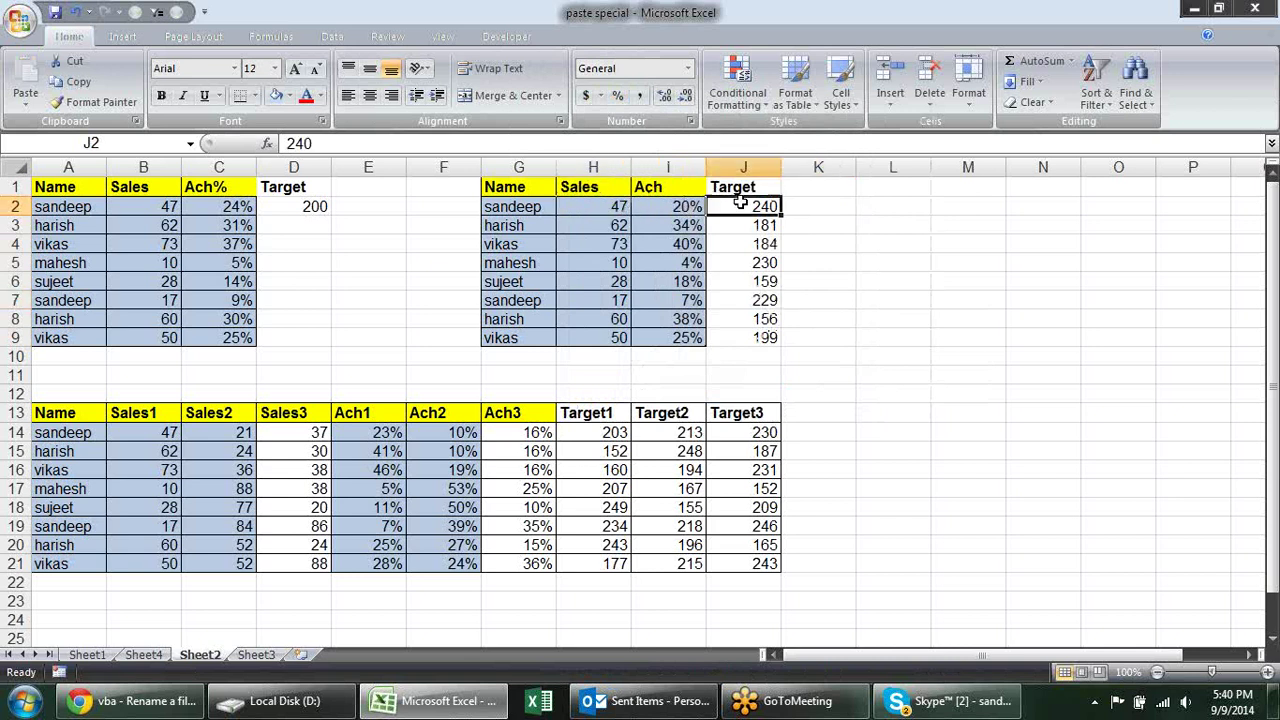
pyautogui.click(627, 204)
pyautogui.click(748, 231)
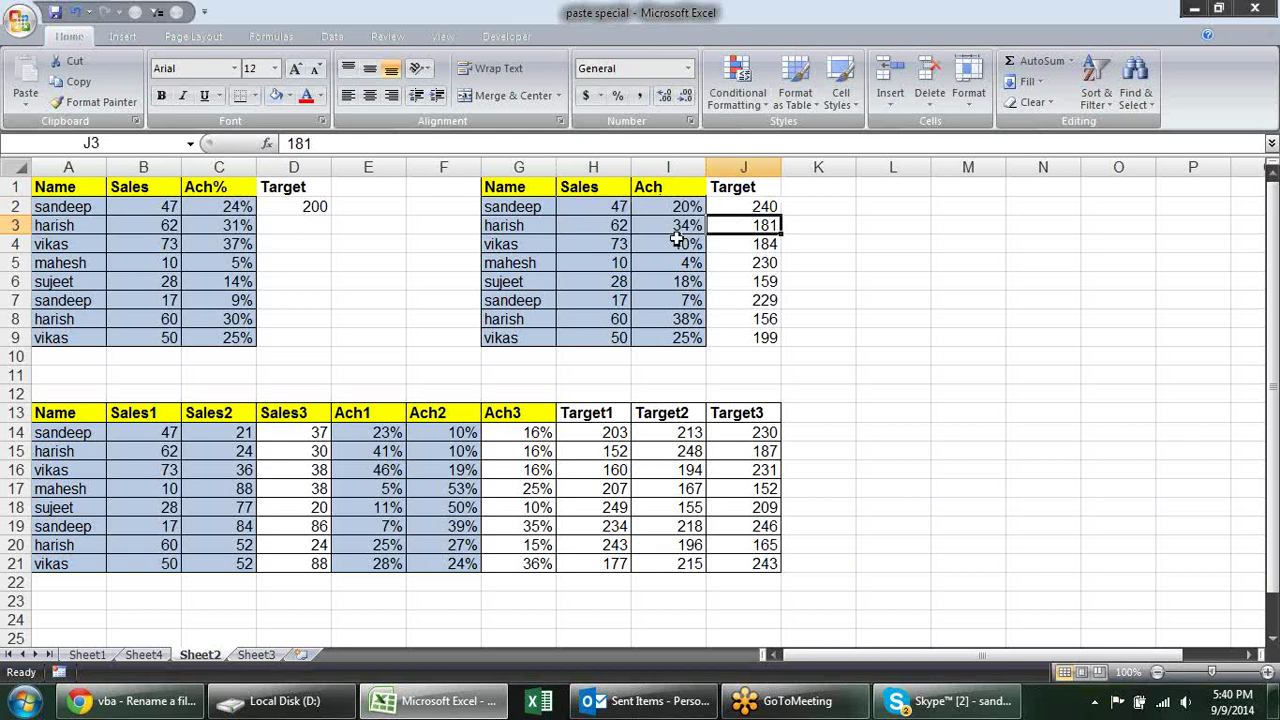
pyautogui.click(628, 232)
pyautogui.click(737, 227)
pyautogui.click(627, 228)
pyautogui.click(735, 241)
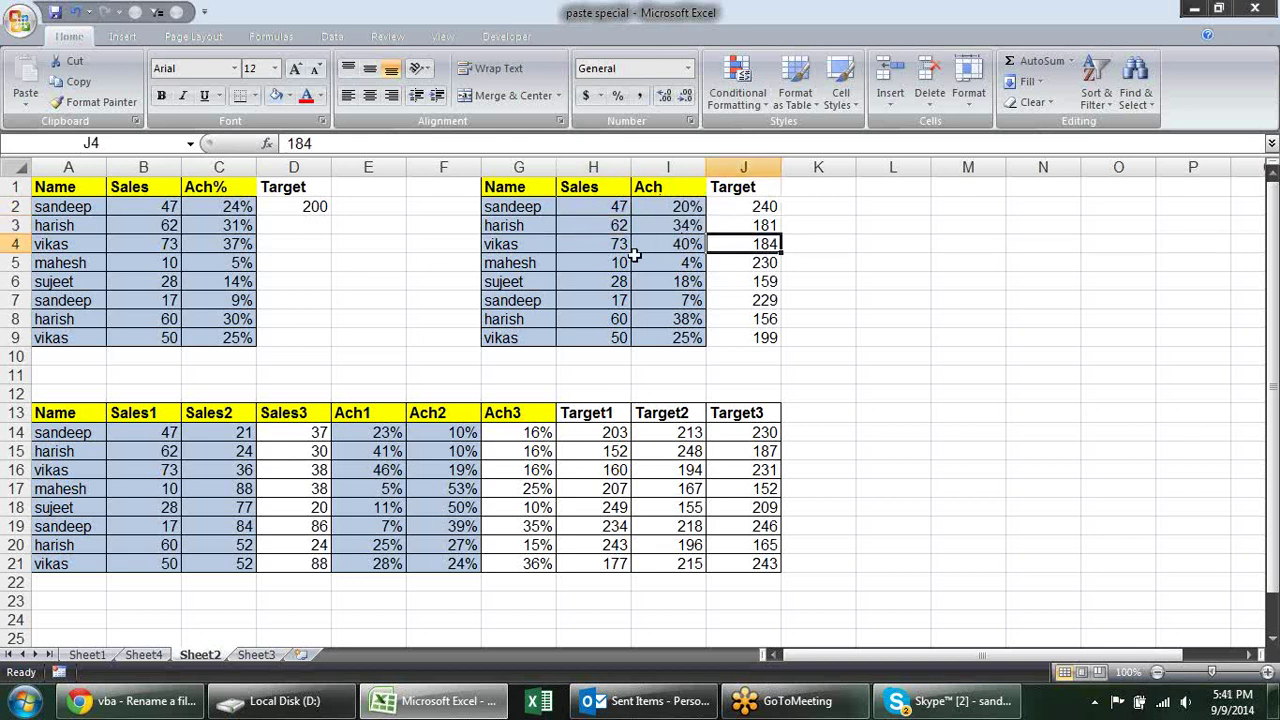
pyautogui.click(619, 240)
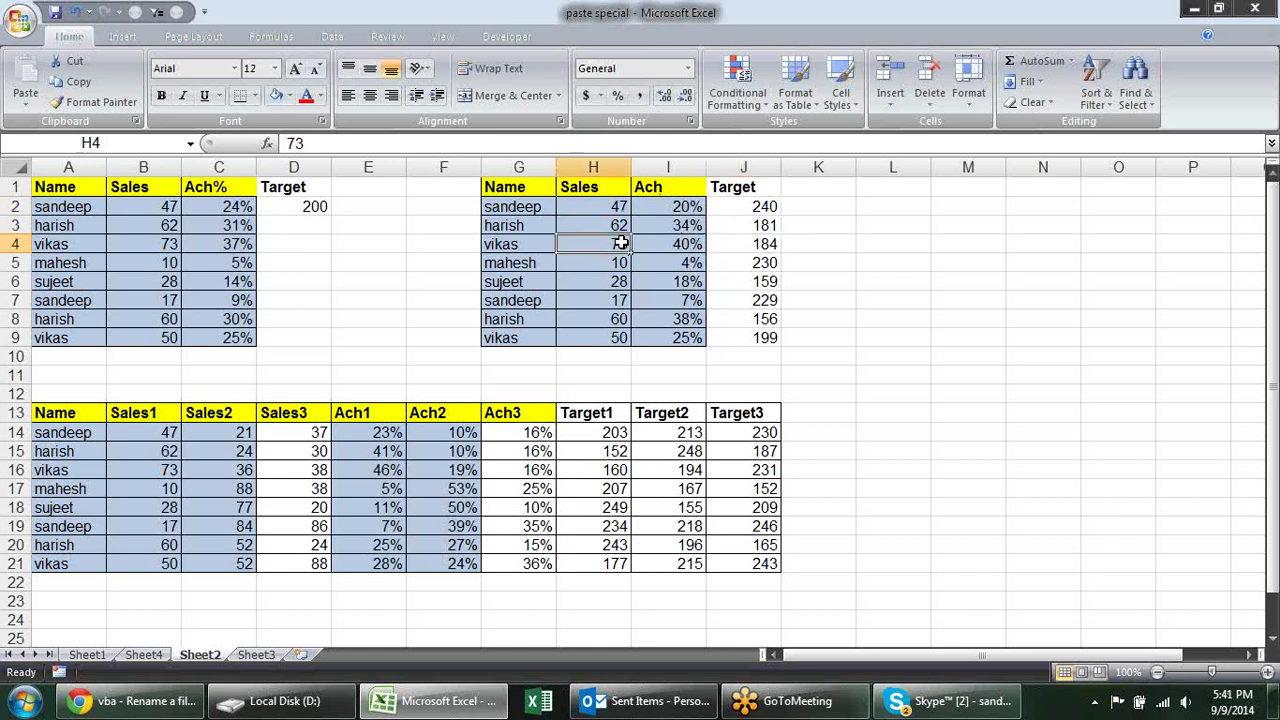
pyautogui.click(745, 247)
pyautogui.click(746, 261)
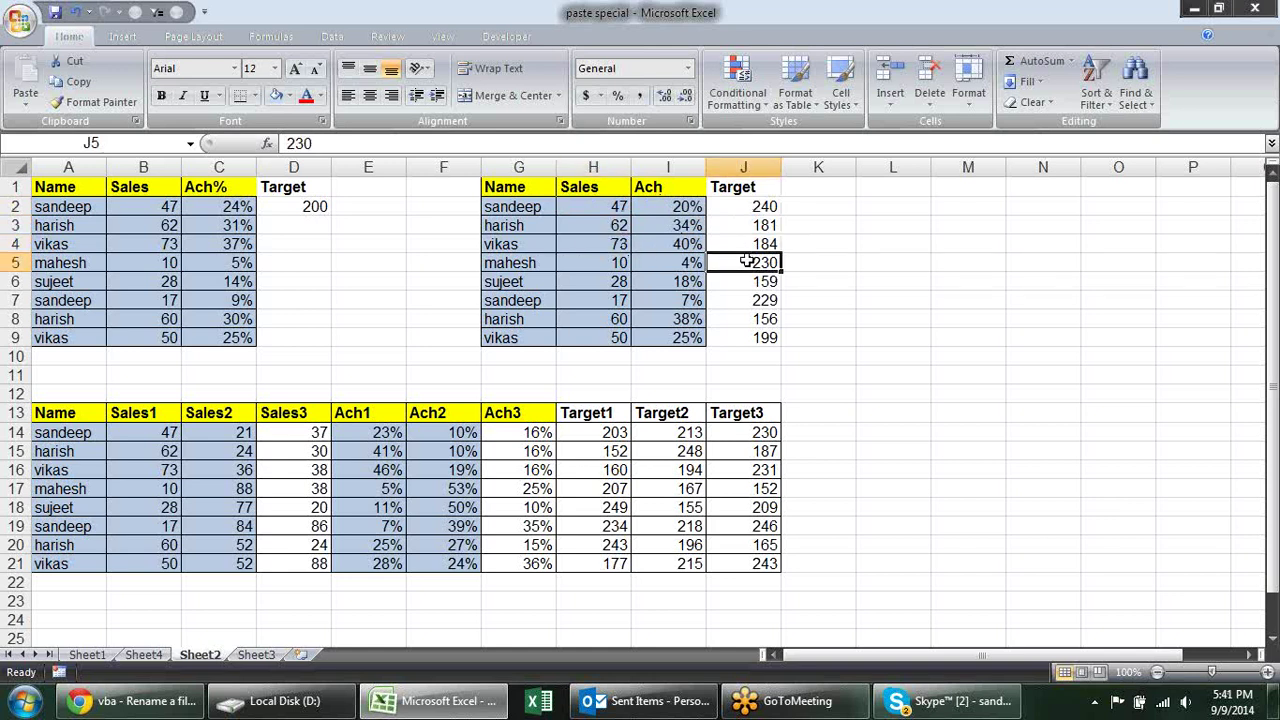
pyautogui.click(623, 261)
pyautogui.click(736, 257)
pyautogui.click(727, 283)
pyautogui.click(619, 281)
pyautogui.click(740, 293)
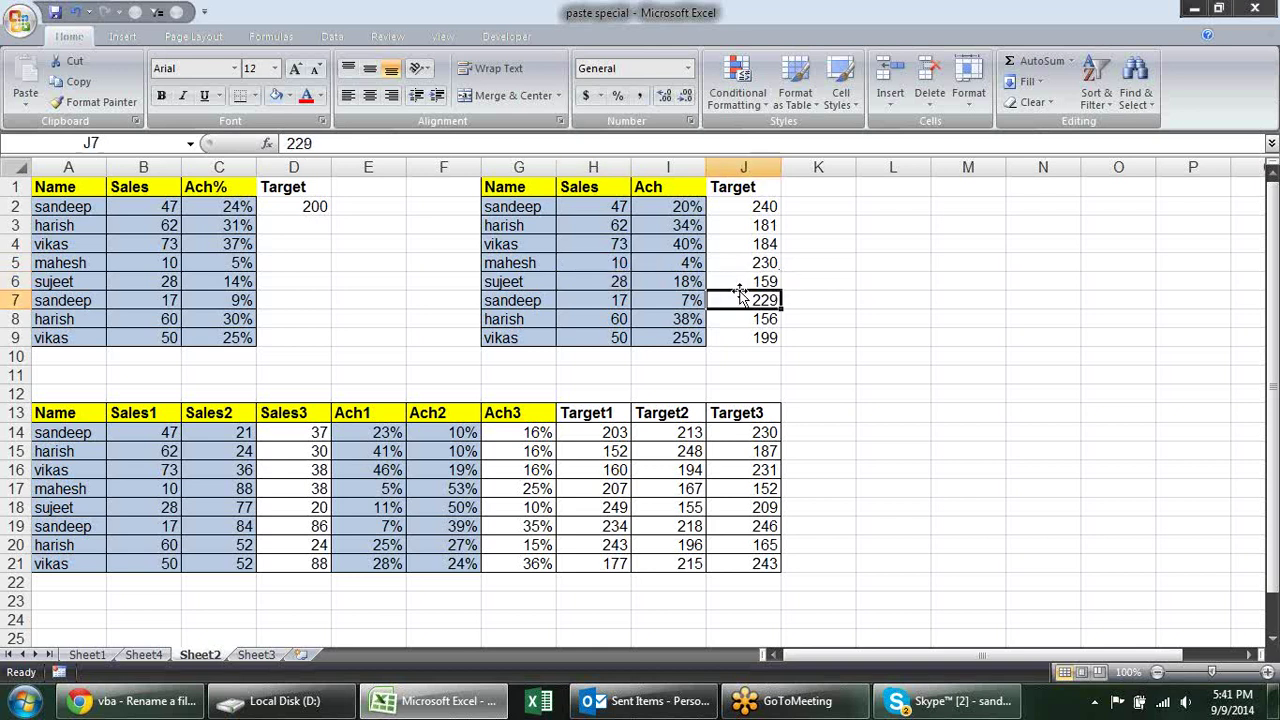
pyautogui.click(618, 302)
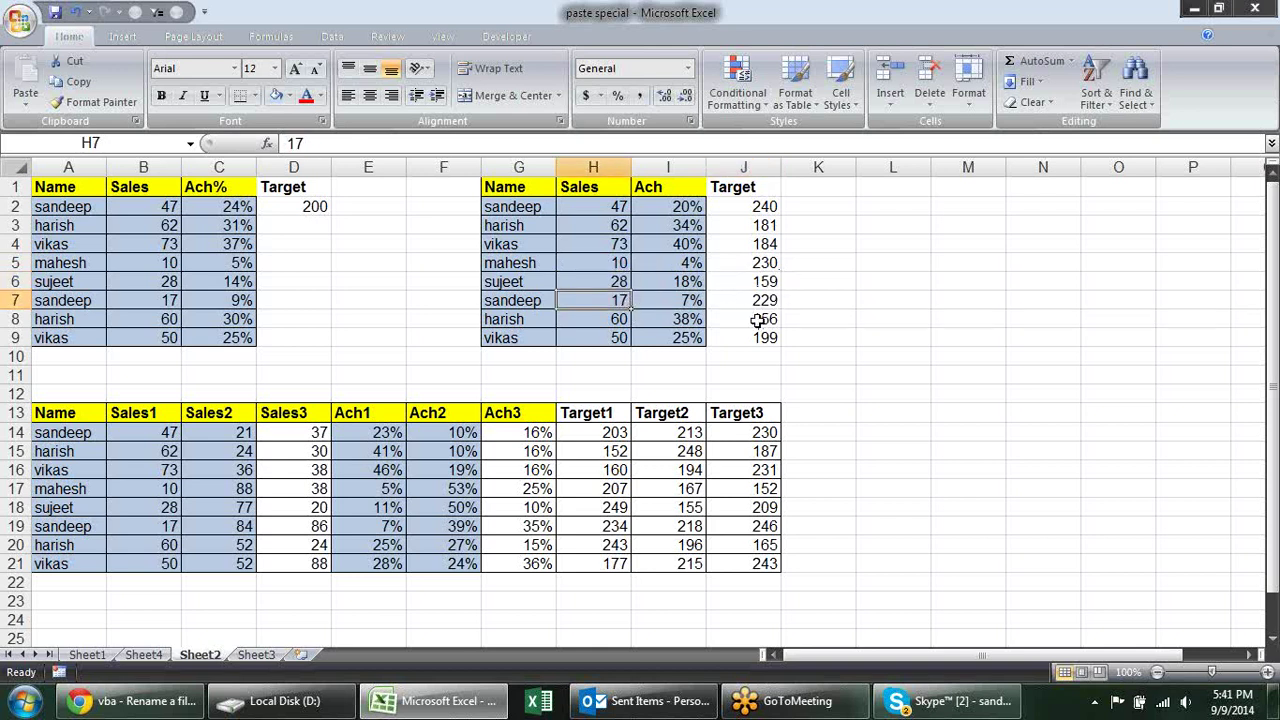
pyautogui.click(758, 319)
pyautogui.click(622, 319)
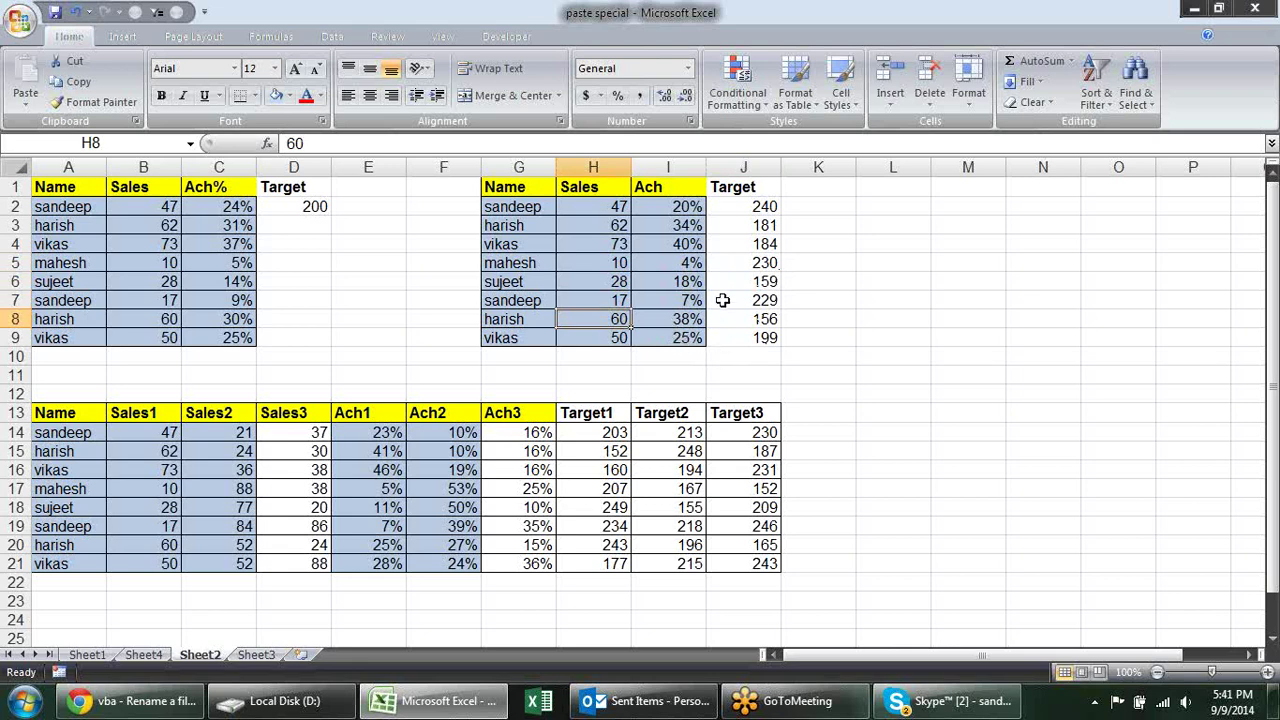
# Copy the Sales1 to Sales3 values in B14:D21 into the Ach1 to Ach3 columns, E14:G21.
pyautogui.scroll(-2, 724, 275)
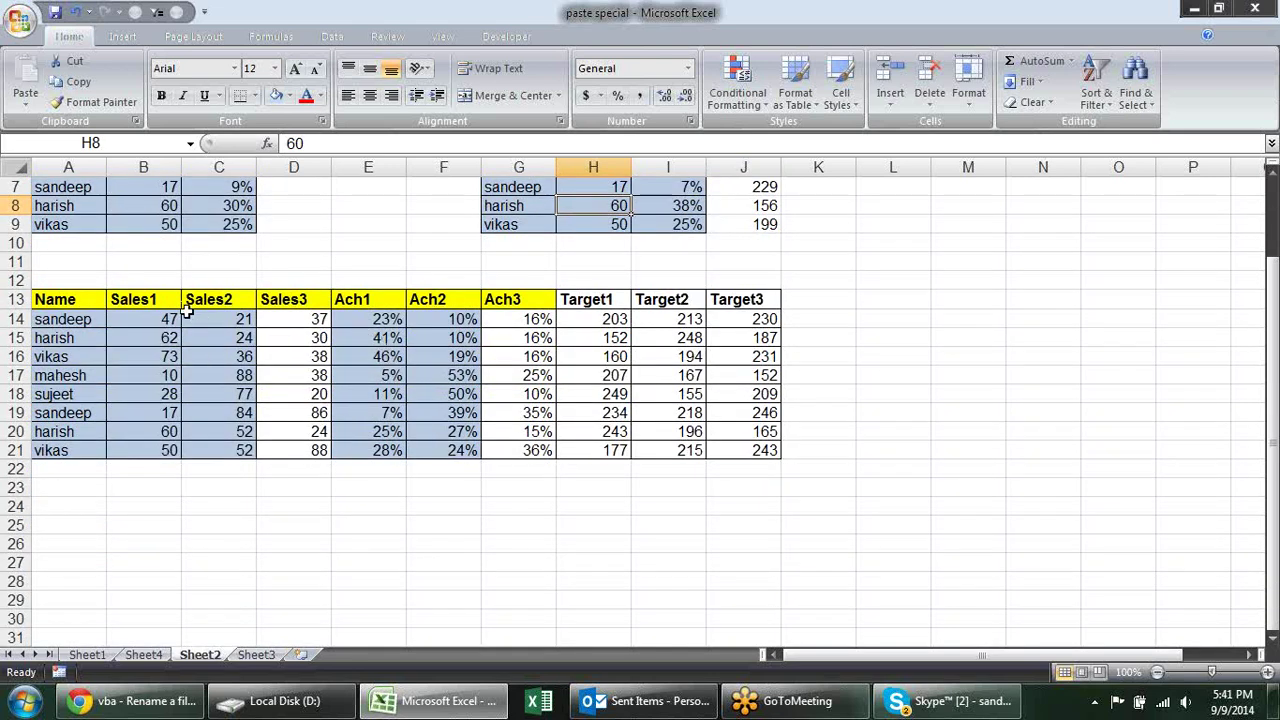
pyautogui.moveTo(166, 293); pyautogui.dragTo(286, 458)
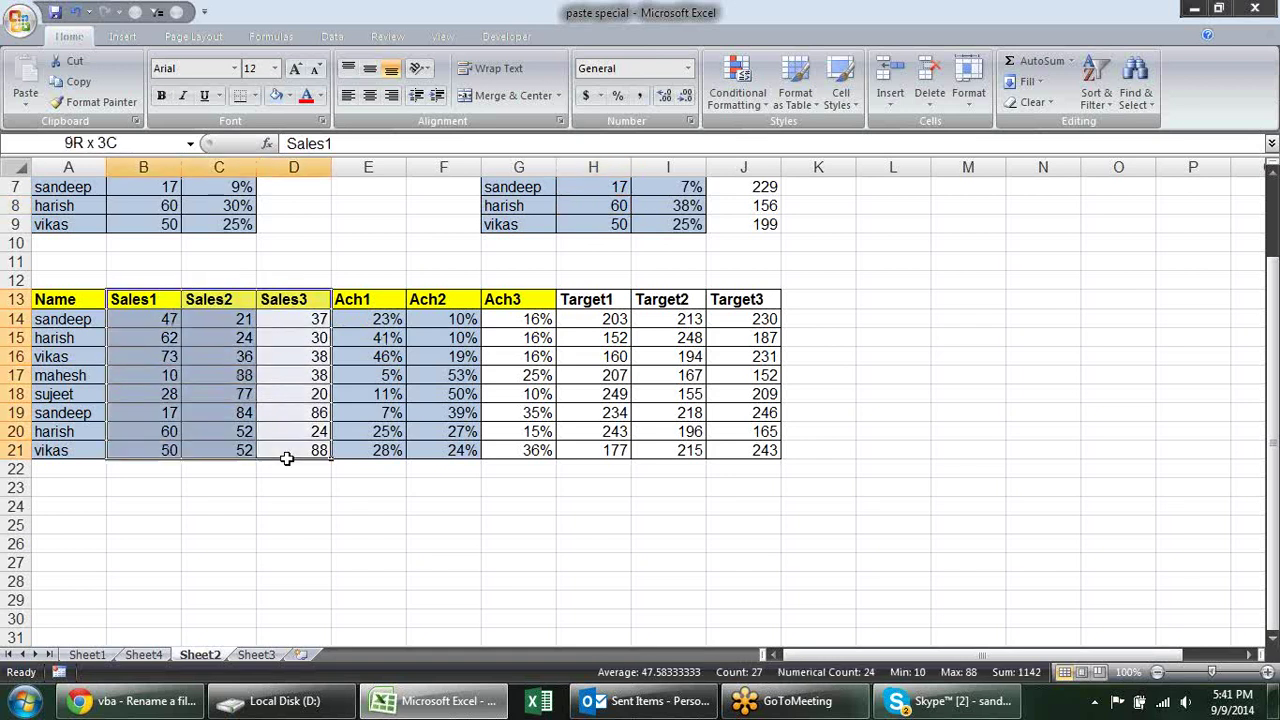
pyautogui.moveTo(340, 300); pyautogui.dragTo(740, 452)
pyautogui.moveTo(168, 318); pyautogui.dragTo(314, 443)
pyautogui.hotkey('ctrl', 'c')
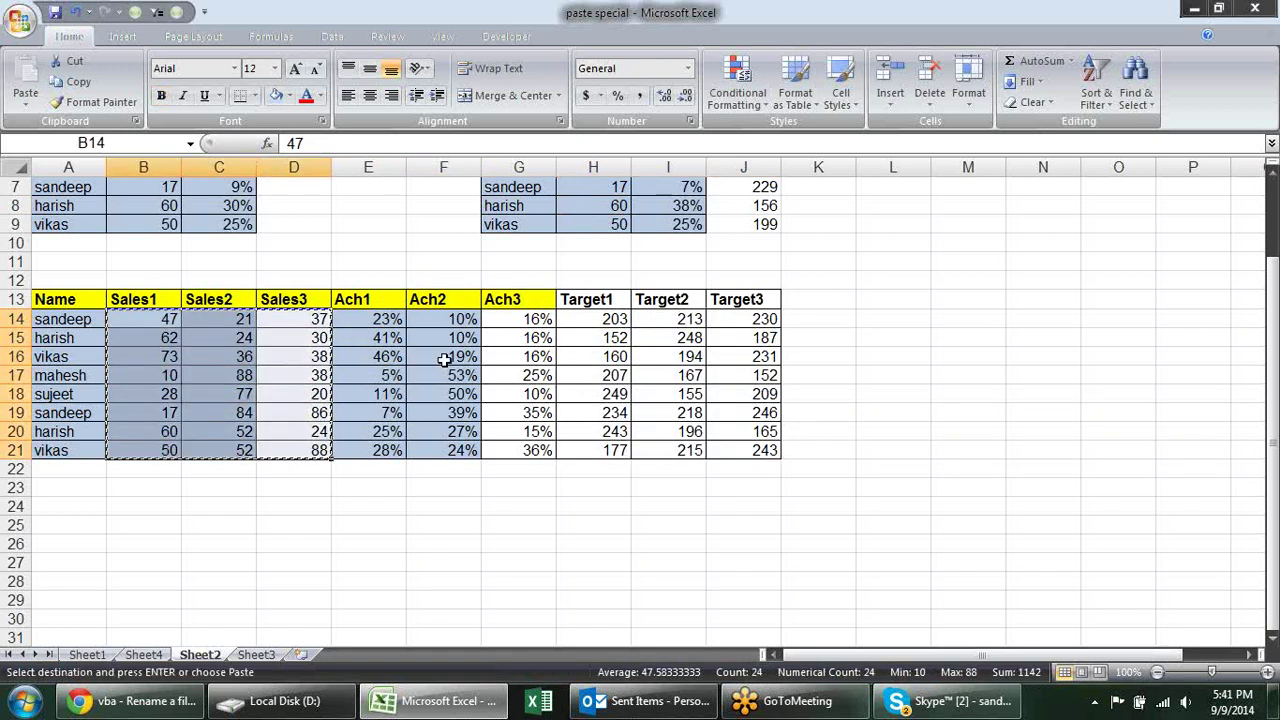
pyautogui.click(356, 319)
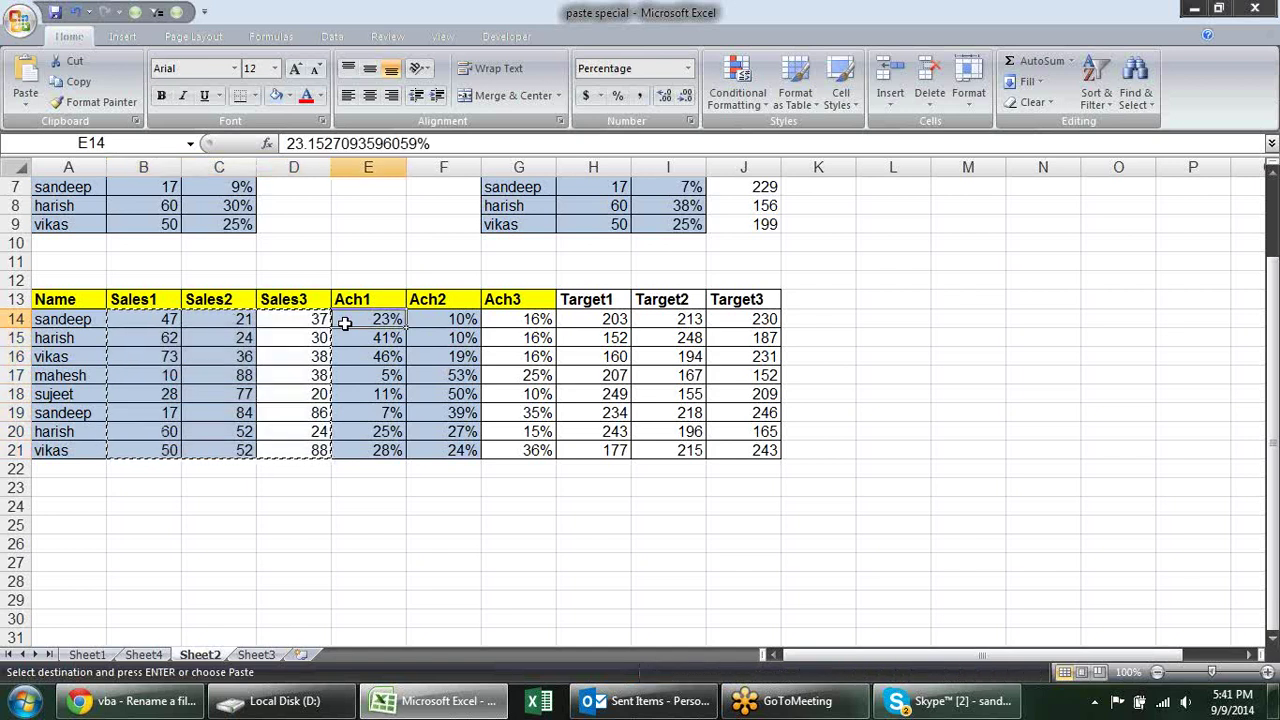
pyautogui.press('Return')
# Divide E14:G21 by the matching Targets in H14:J21 with Paste Special's Divide operation, and format the results as percentages.
pyautogui.moveTo(614, 319); pyautogui.dragTo(762, 452)
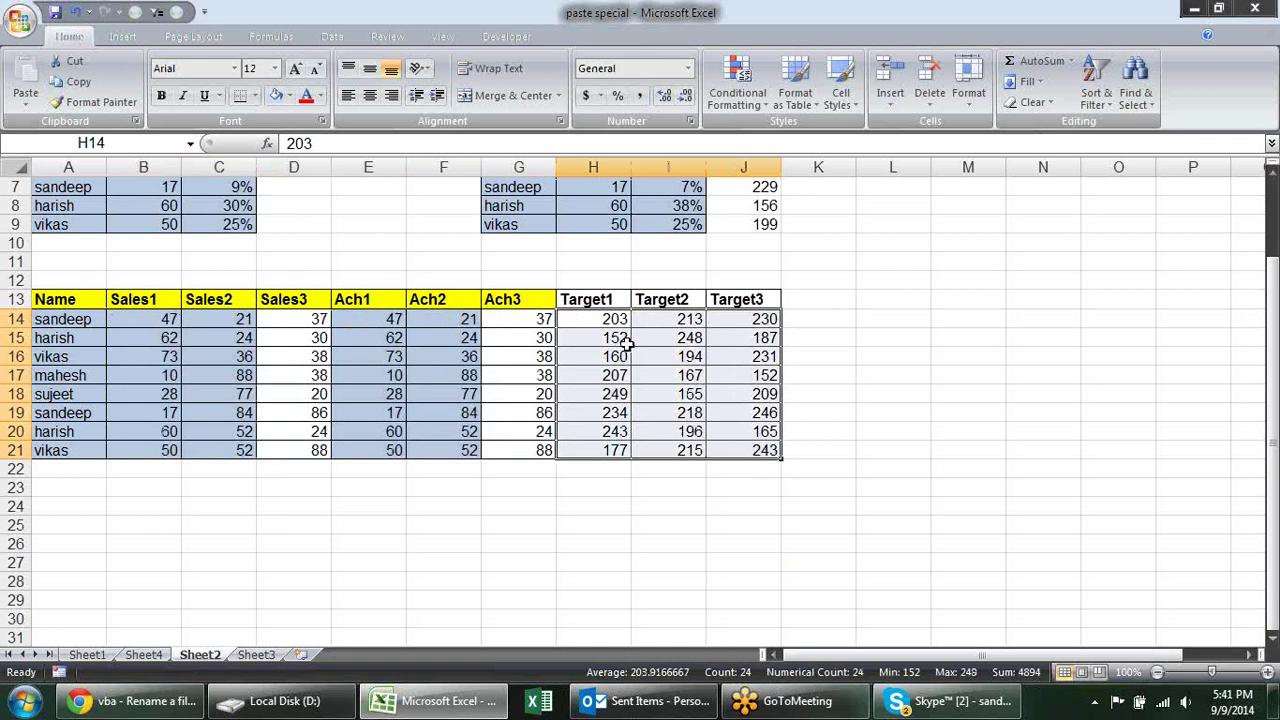
pyautogui.hotkey('ctrl', 'c')
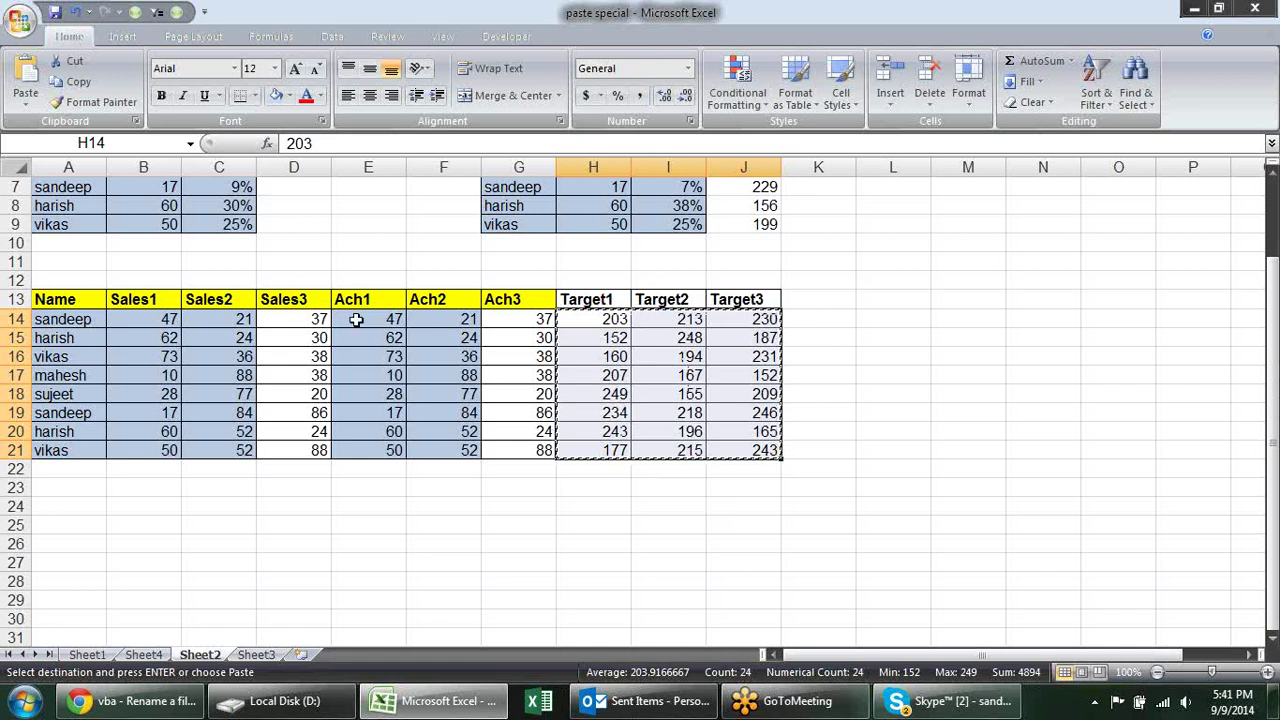
pyautogui.moveTo(356, 319); pyautogui.dragTo(512, 450)
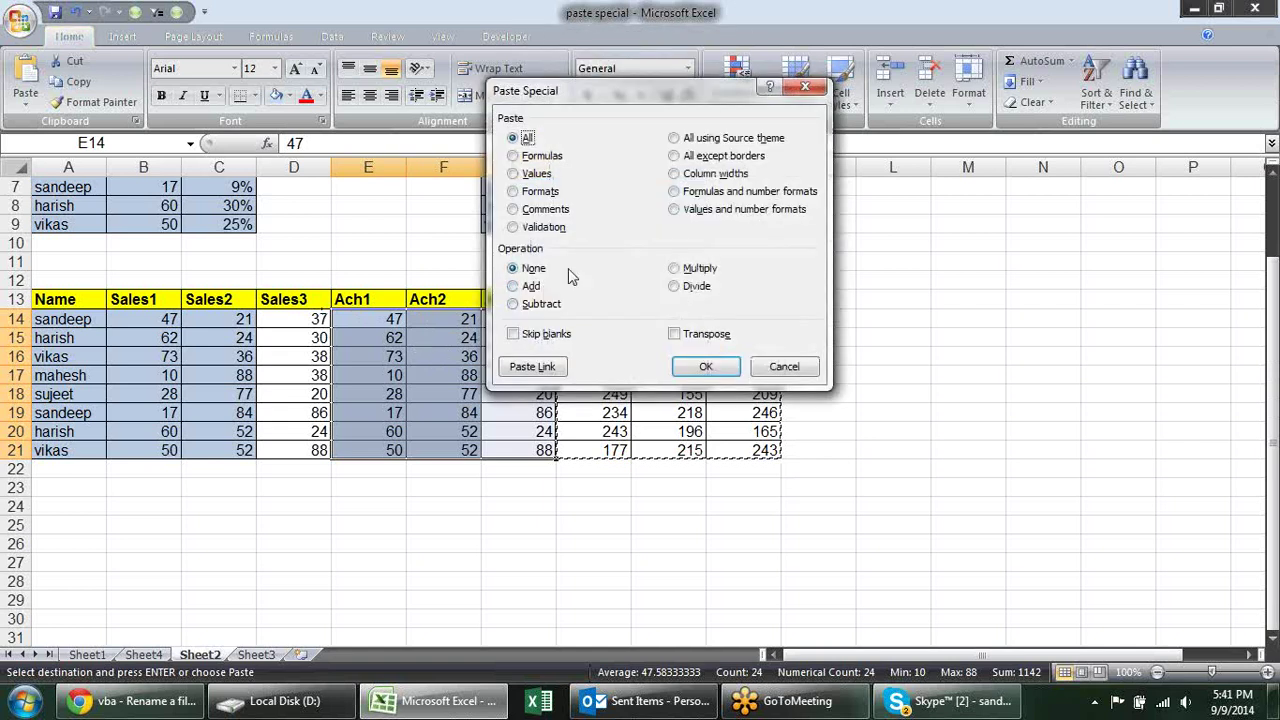
pyautogui.click(674, 286)
pyautogui.click(705, 366)
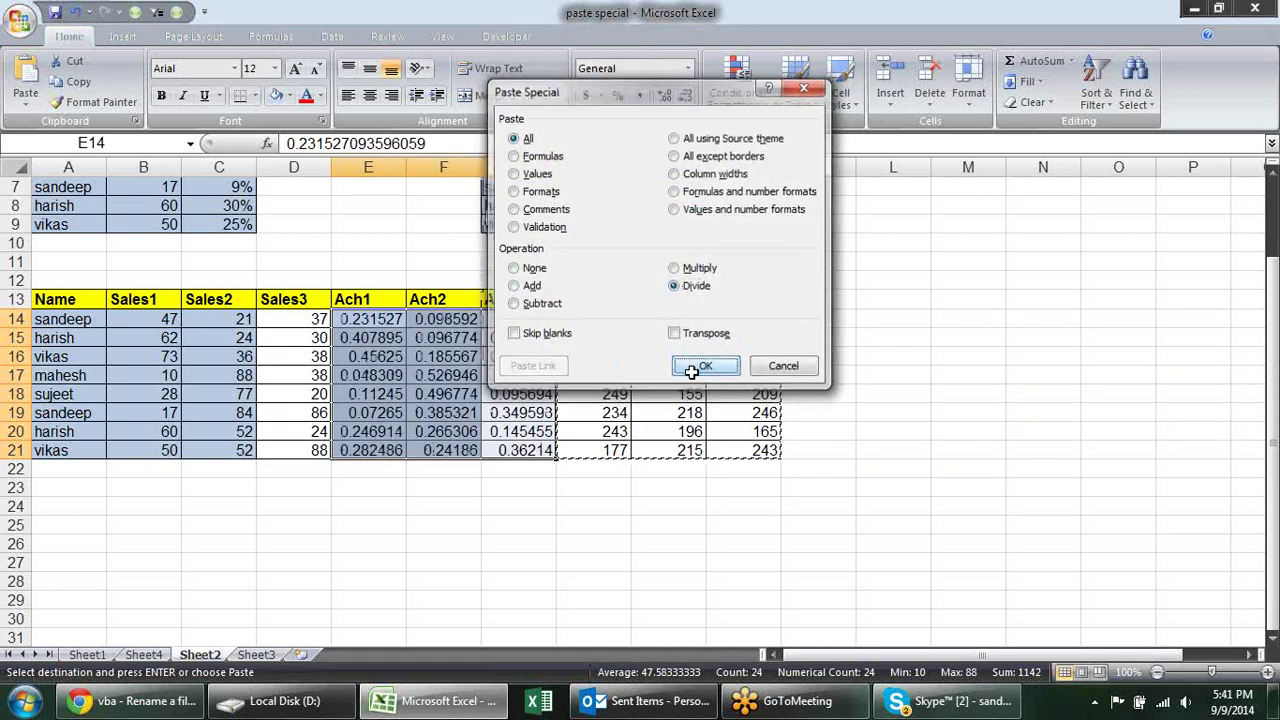
pyautogui.click(617, 95)
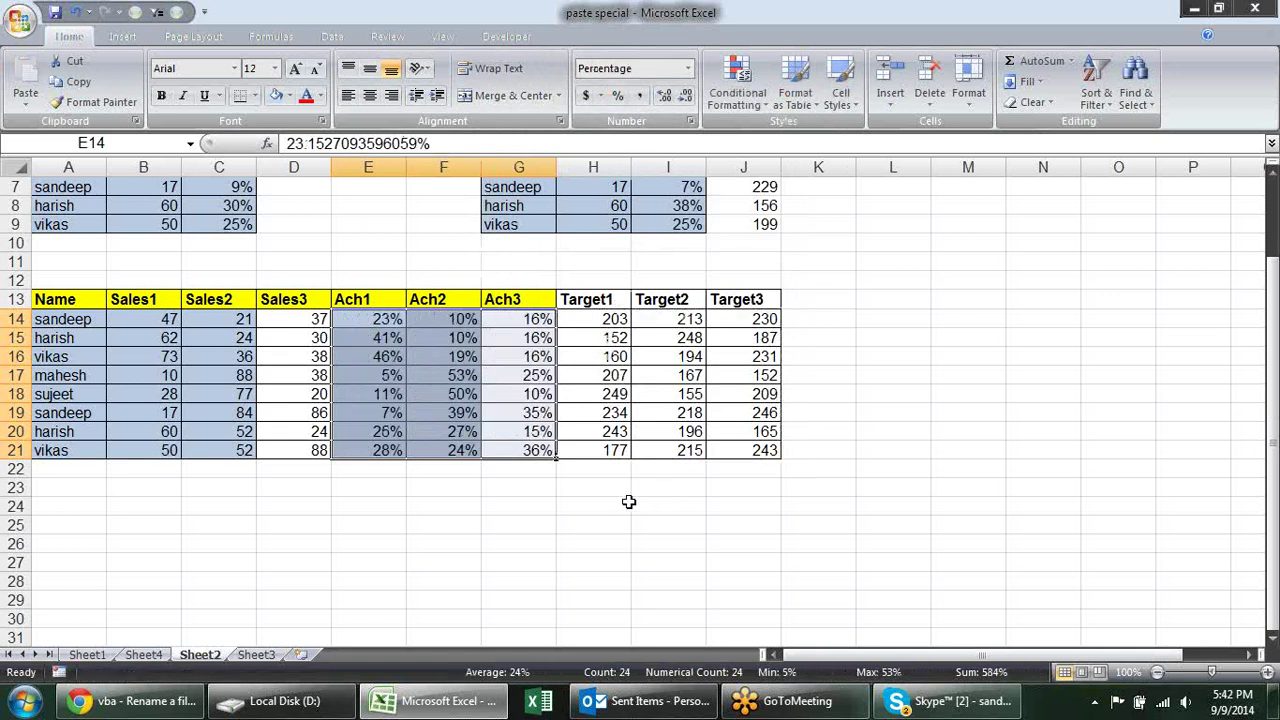
pyautogui.click(628, 501)
pyautogui.click(508, 378)
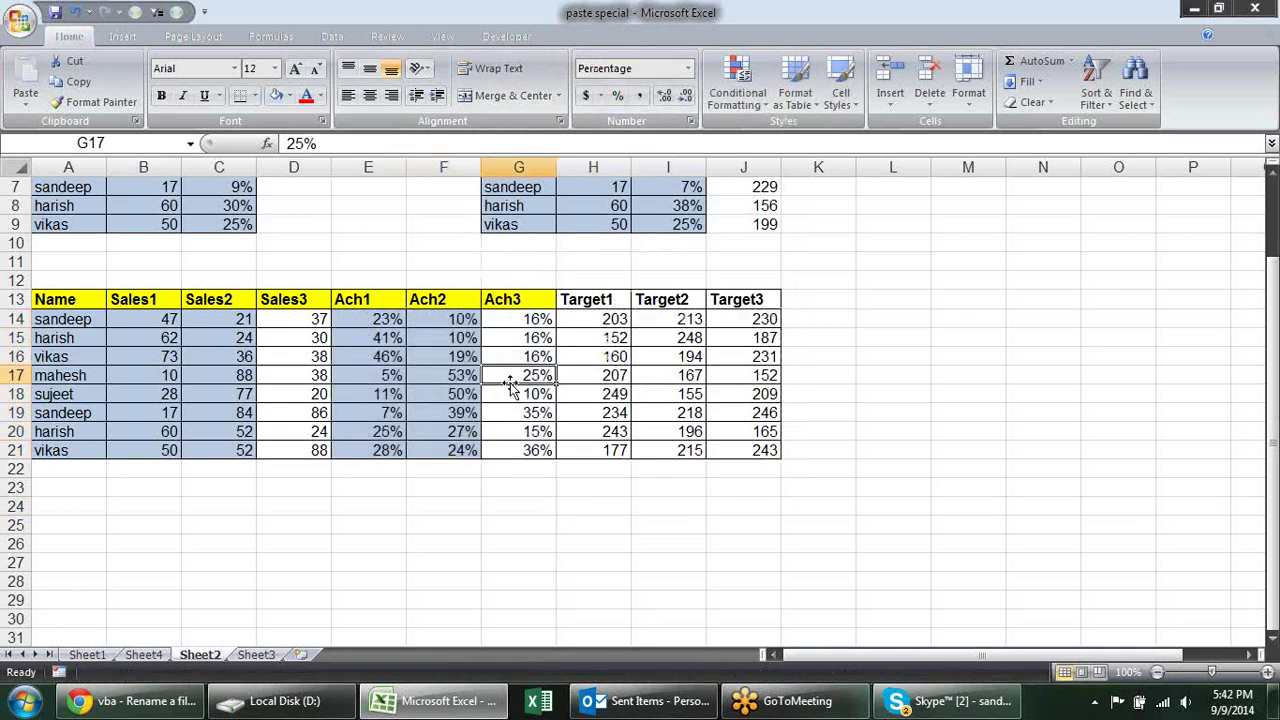
# On Sheet3, merge and center B1:F1 above the year headings and enter the title "Value in Caror".
pyautogui.scroll(1, 510, 385)
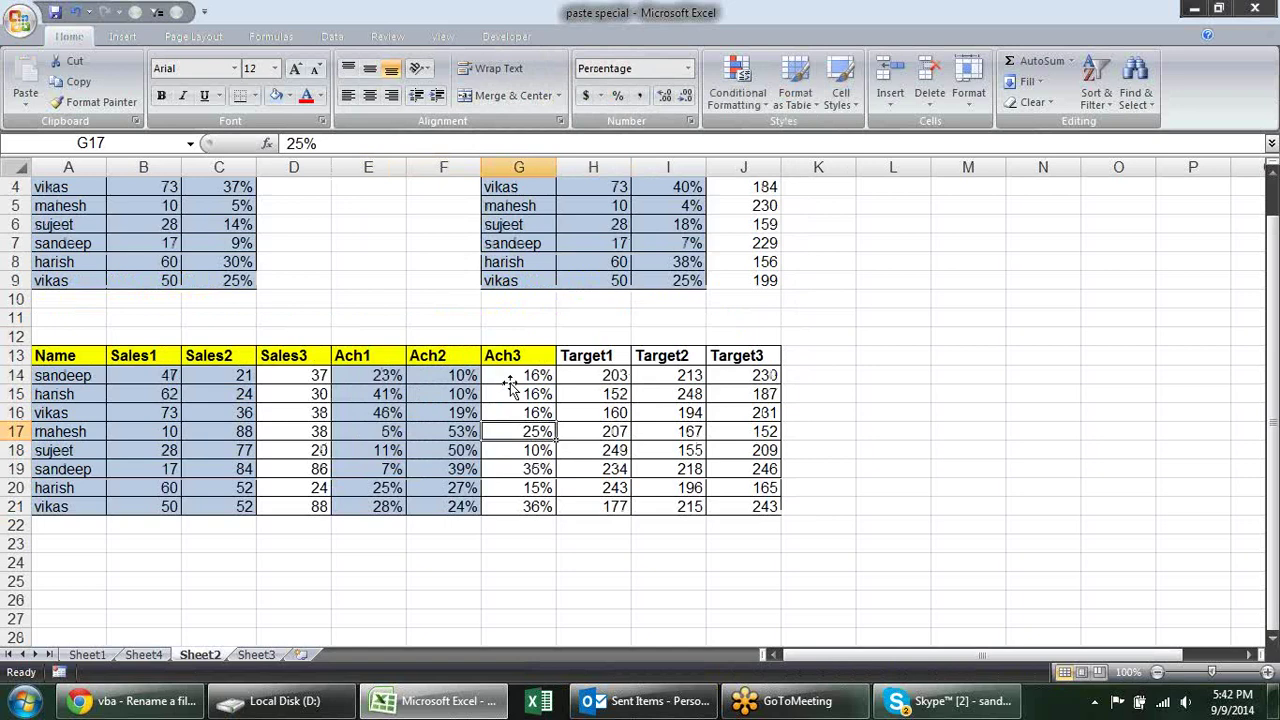
pyautogui.scroll(1, 510, 385)
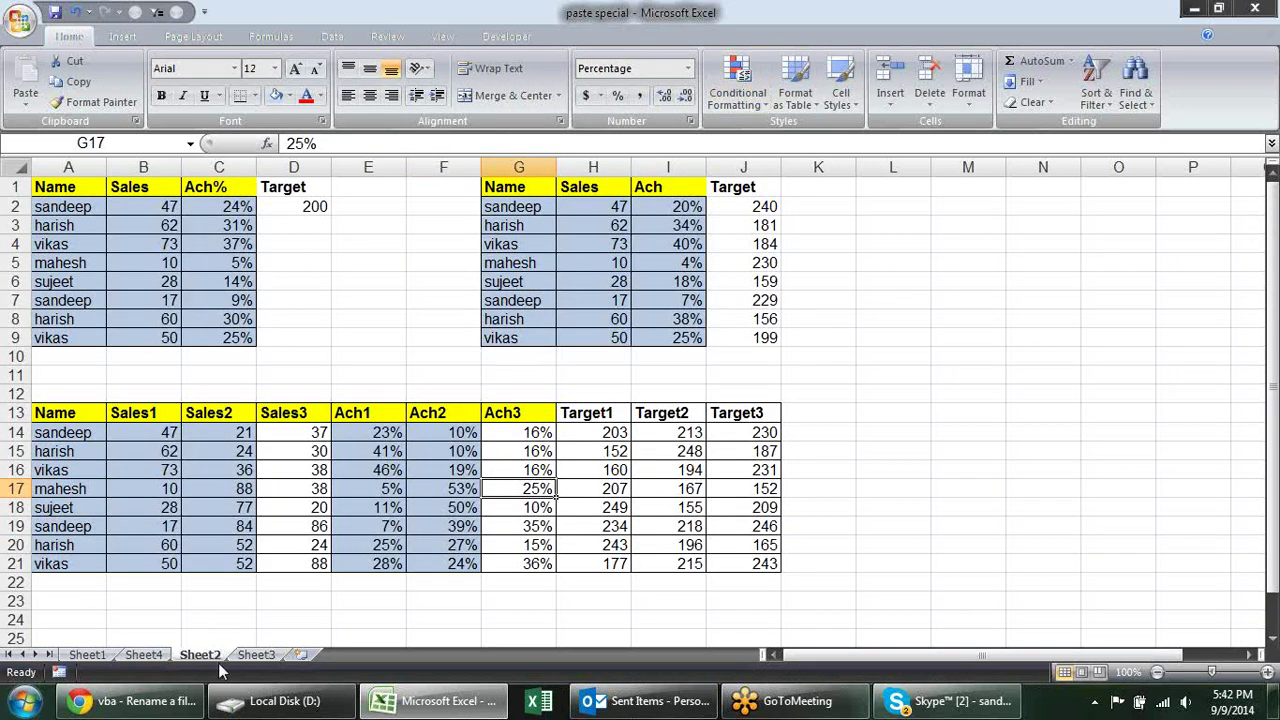
pyautogui.click(256, 655)
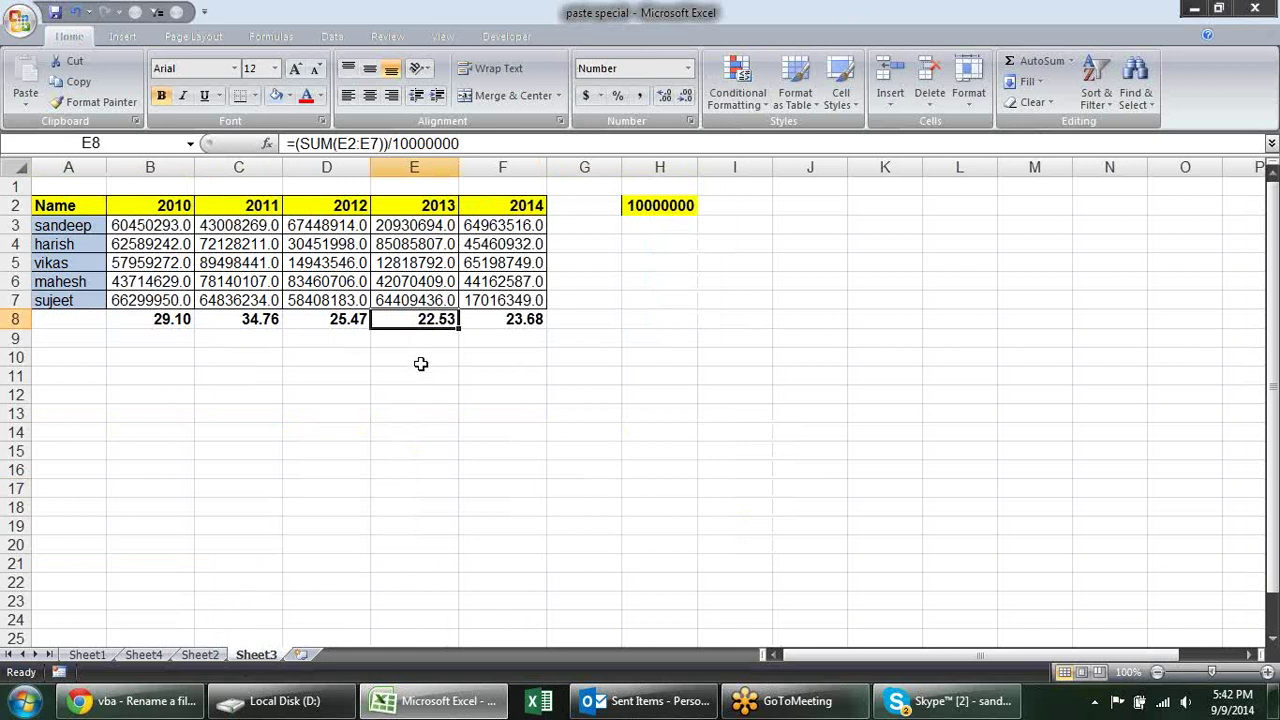
pyautogui.moveTo(152, 226); pyautogui.dragTo(505, 302)
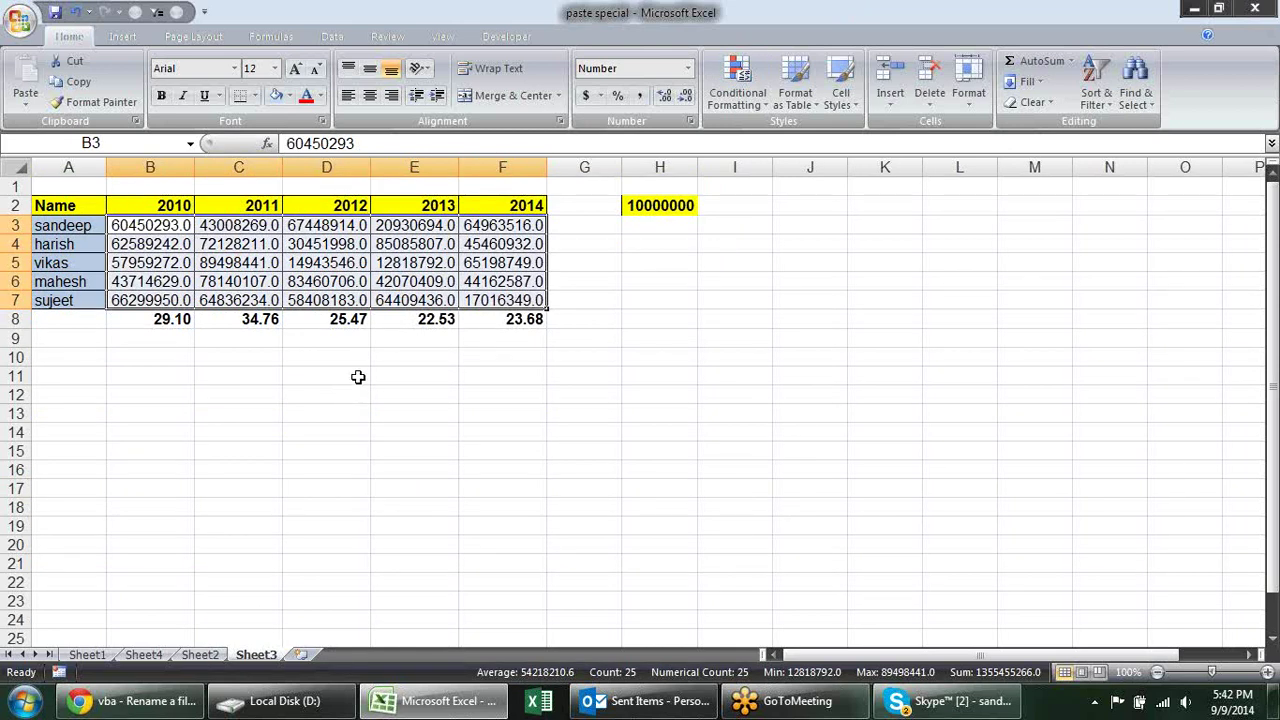
pyautogui.moveTo(496, 181); pyautogui.dragTo(146, 172)
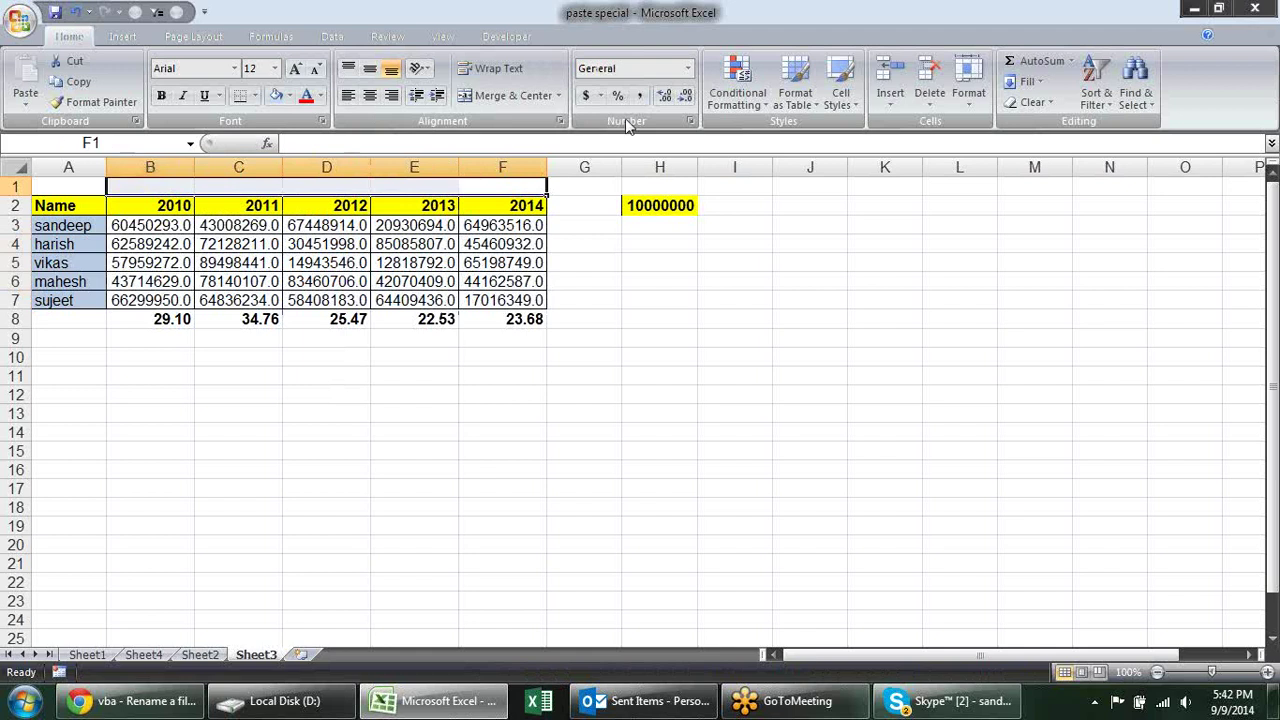
pyautogui.click(507, 95)
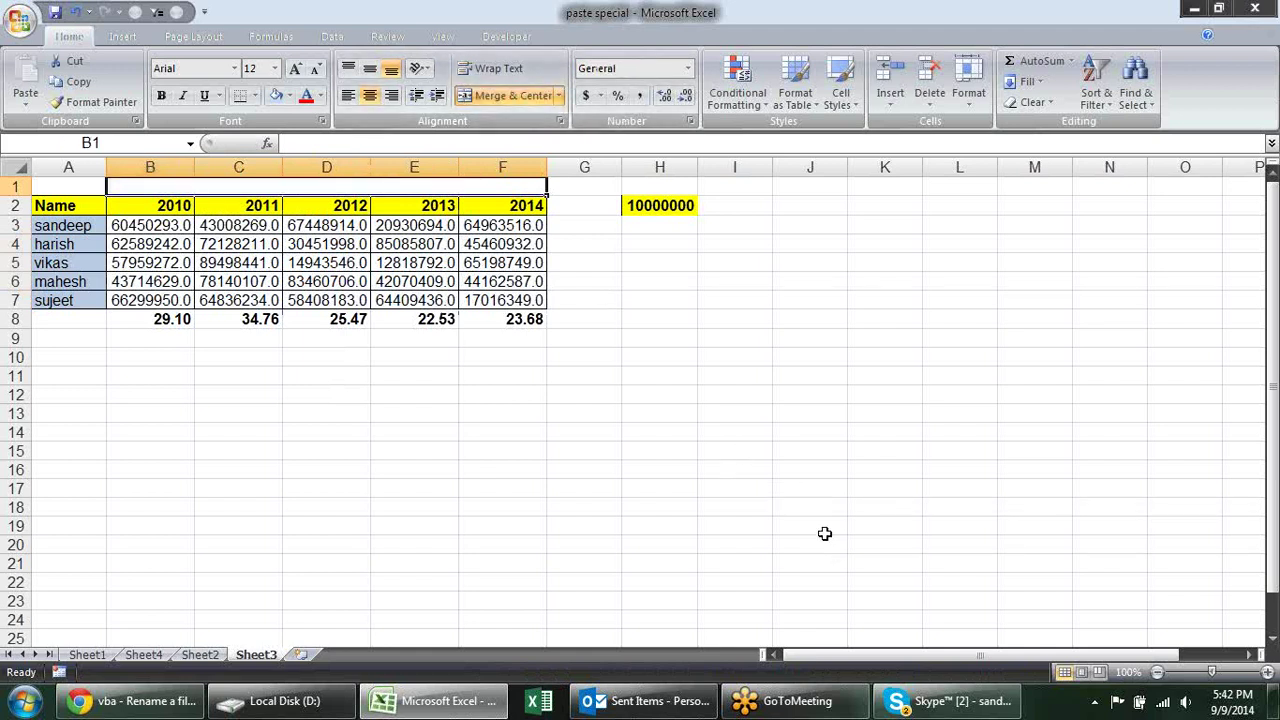
pyautogui.write('Value')
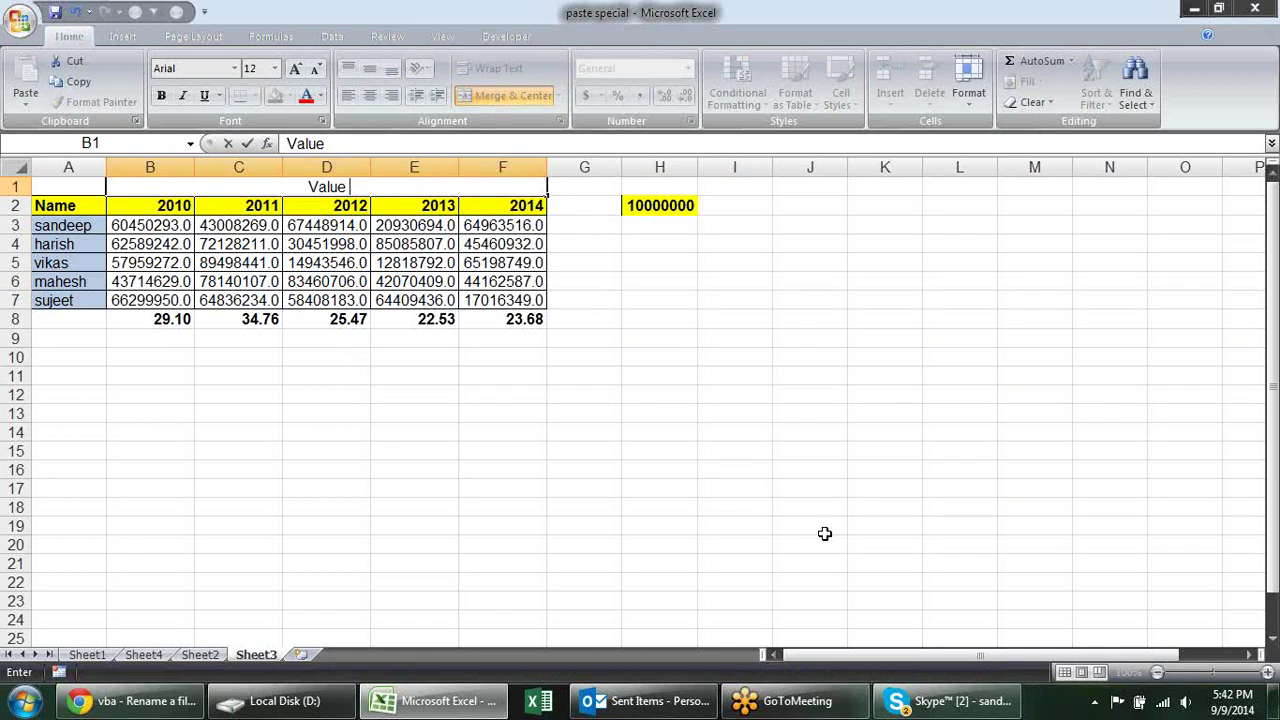
pyautogui.write('in Caror')
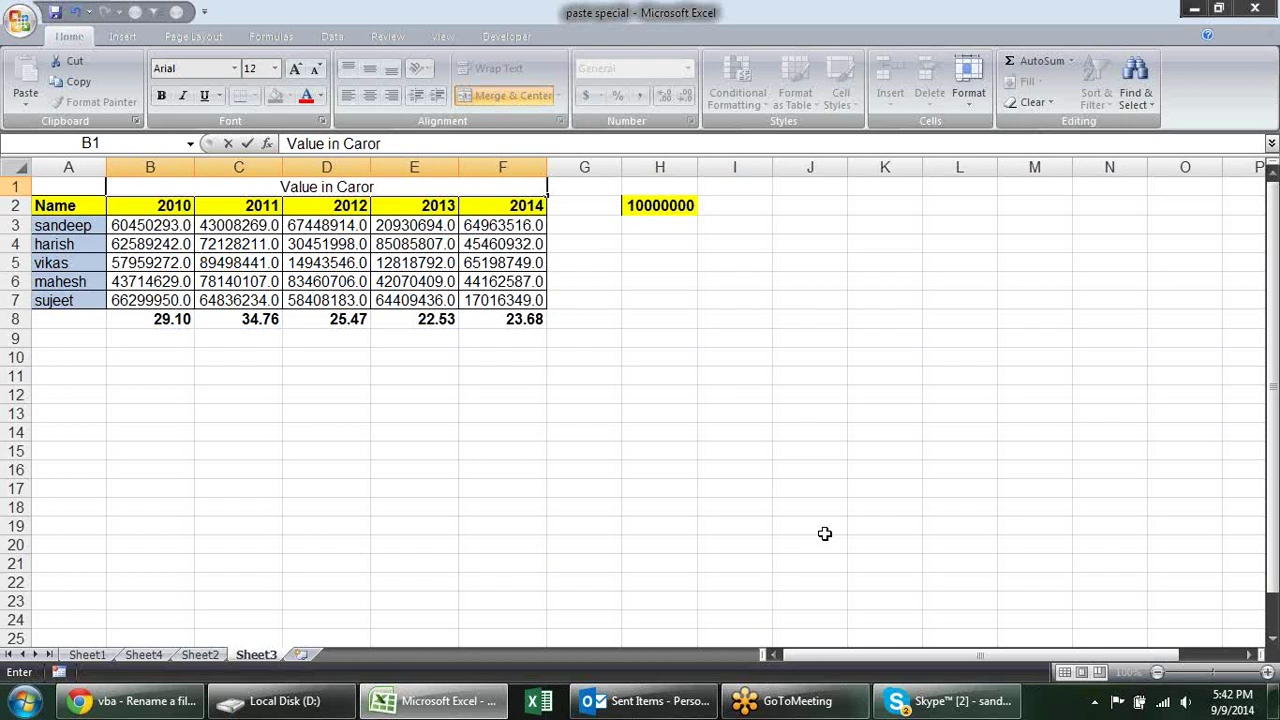
pyautogui.press('Return')
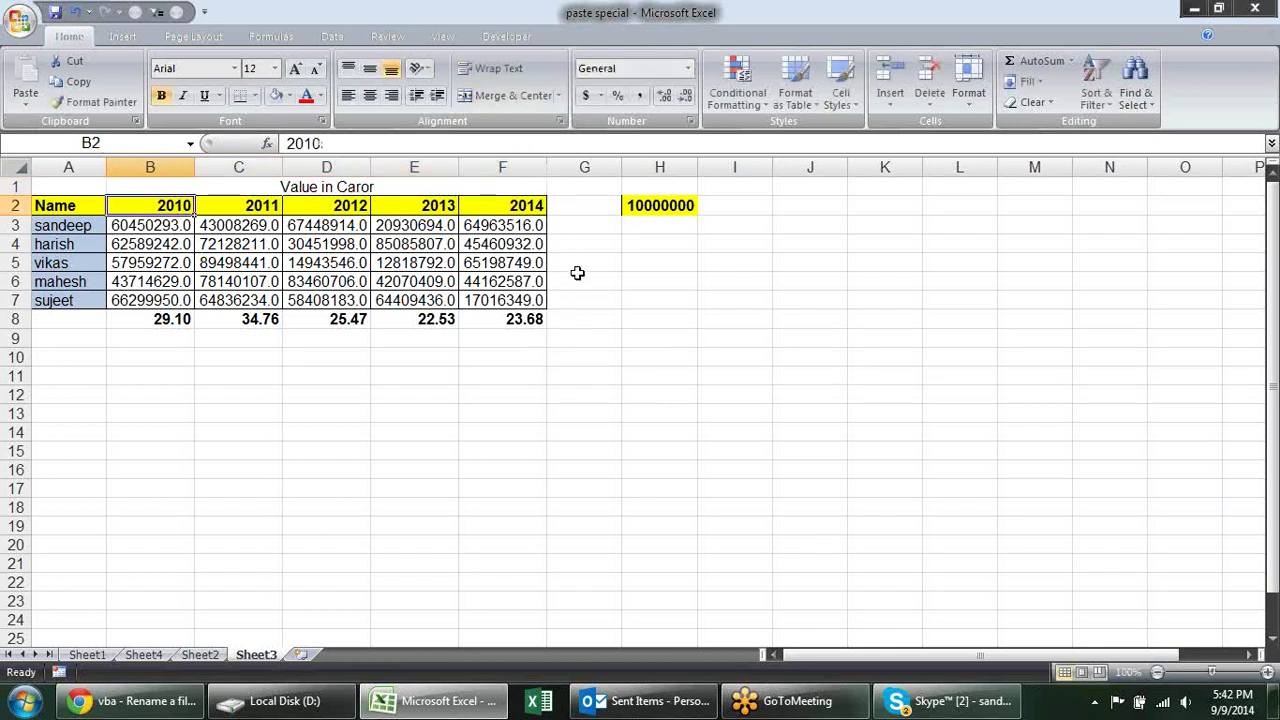
# Divide the yearly values in B3:F7 by the 10000000 in H2 using Paste Special's Divide operation, and check the resulting values.
pyautogui.click(190, 226)
pyautogui.moveTo(190, 226); pyautogui.dragTo(505, 296)
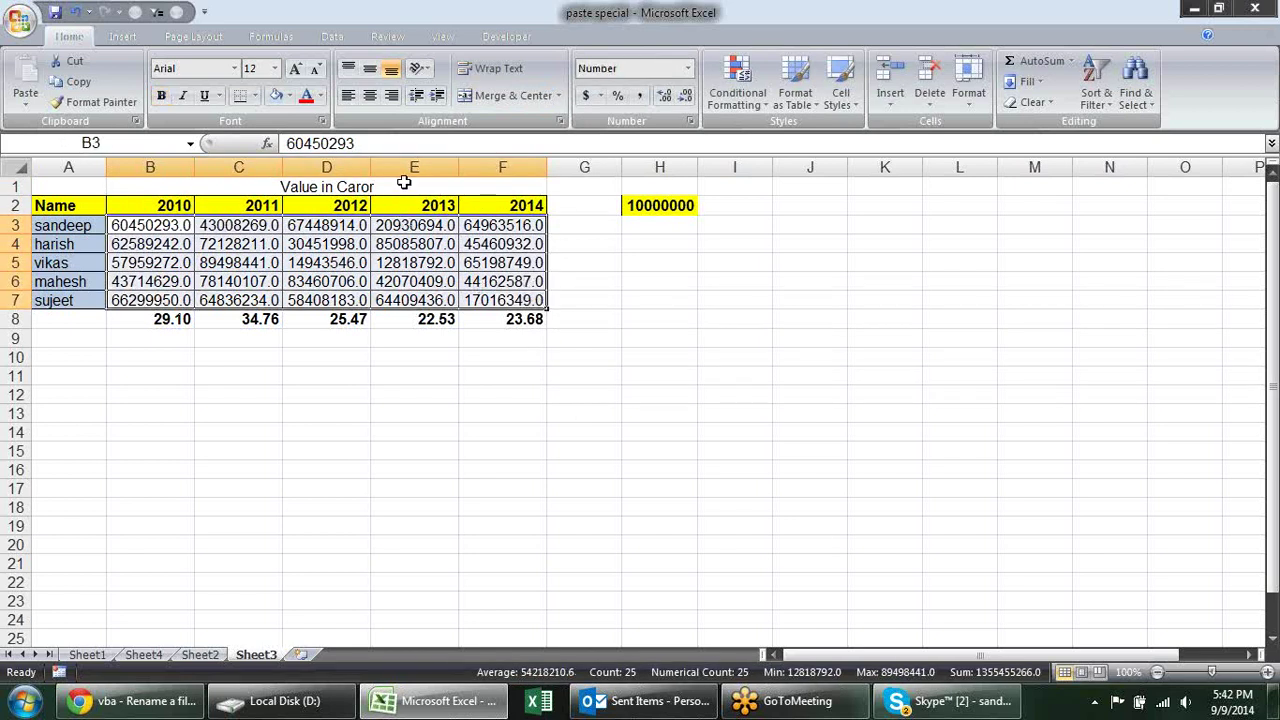
pyautogui.click(594, 257)
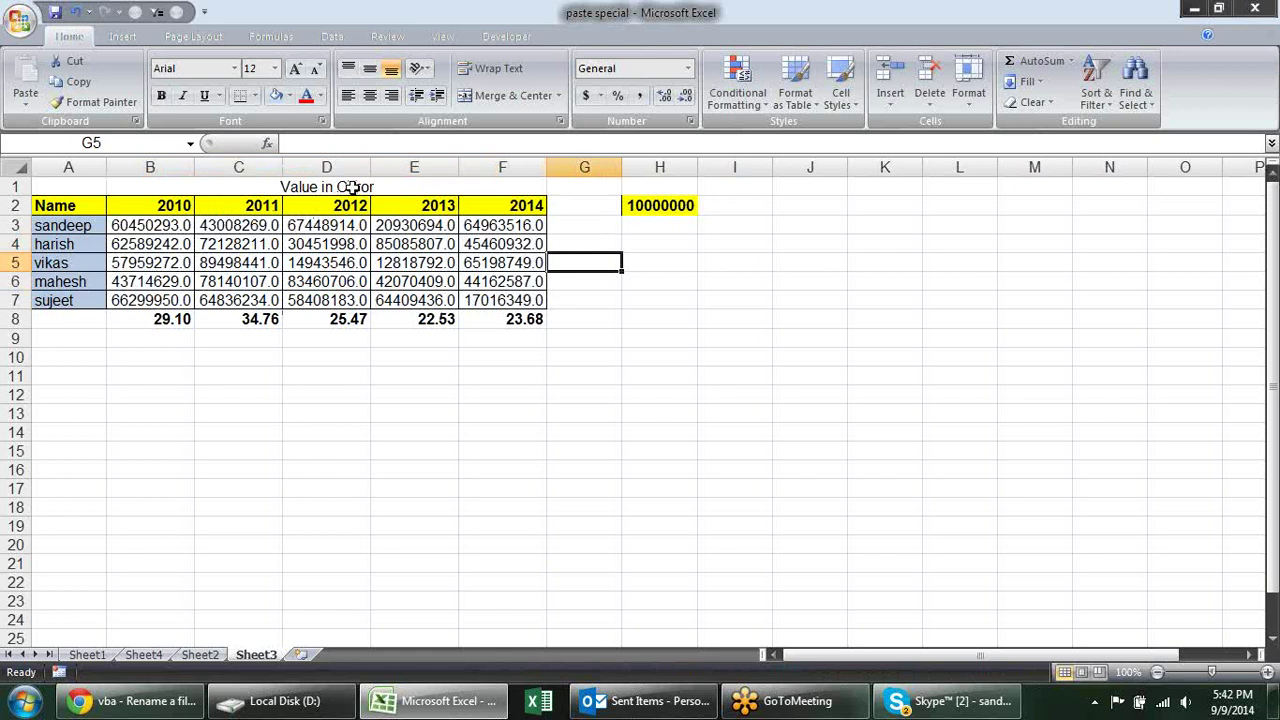
pyautogui.click(638, 206)
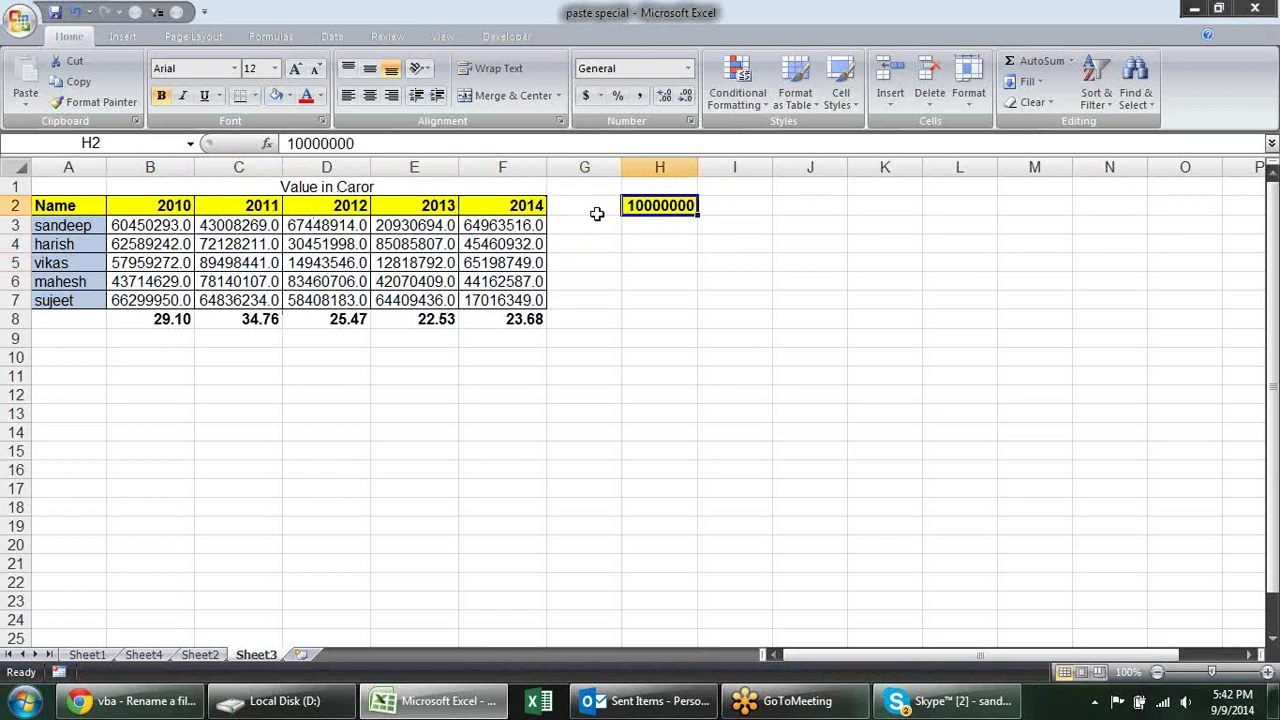
pyautogui.rightClick(668, 207)
pyautogui.click(686, 240)
pyautogui.moveTo(530, 300); pyautogui.dragTo(131, 225)
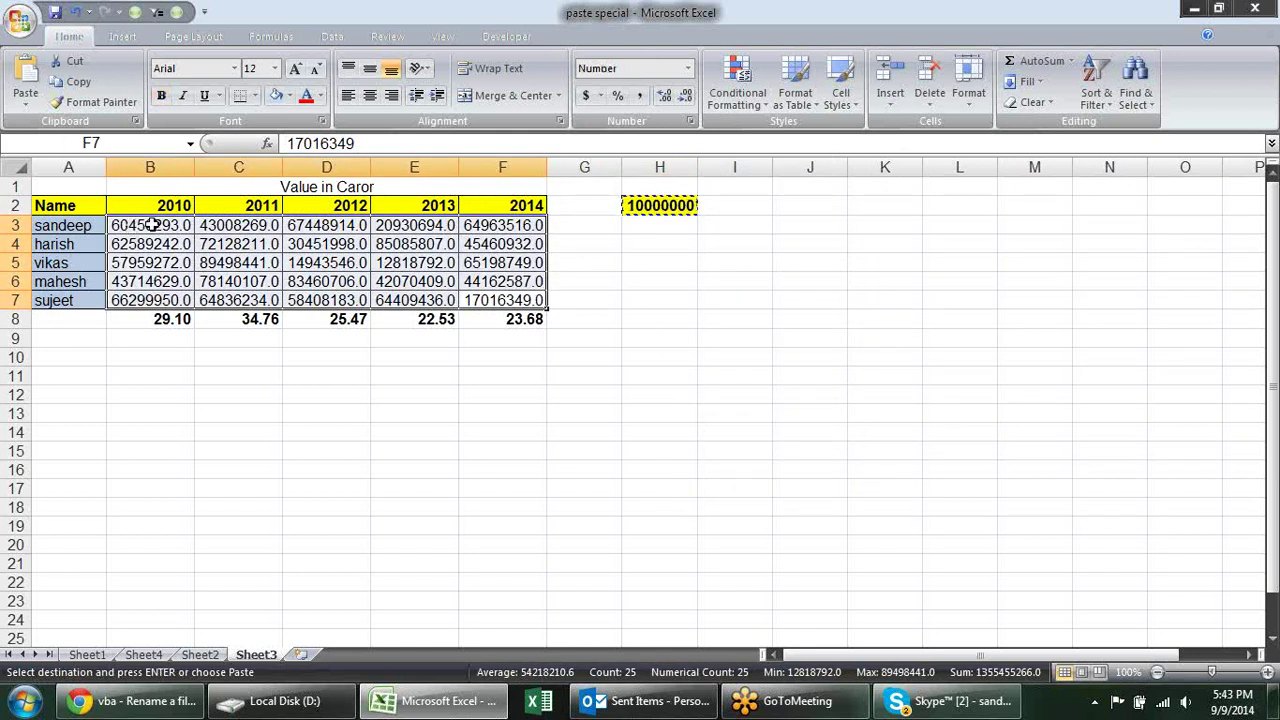
pyautogui.rightClick(152, 226)
pyautogui.click(220, 295)
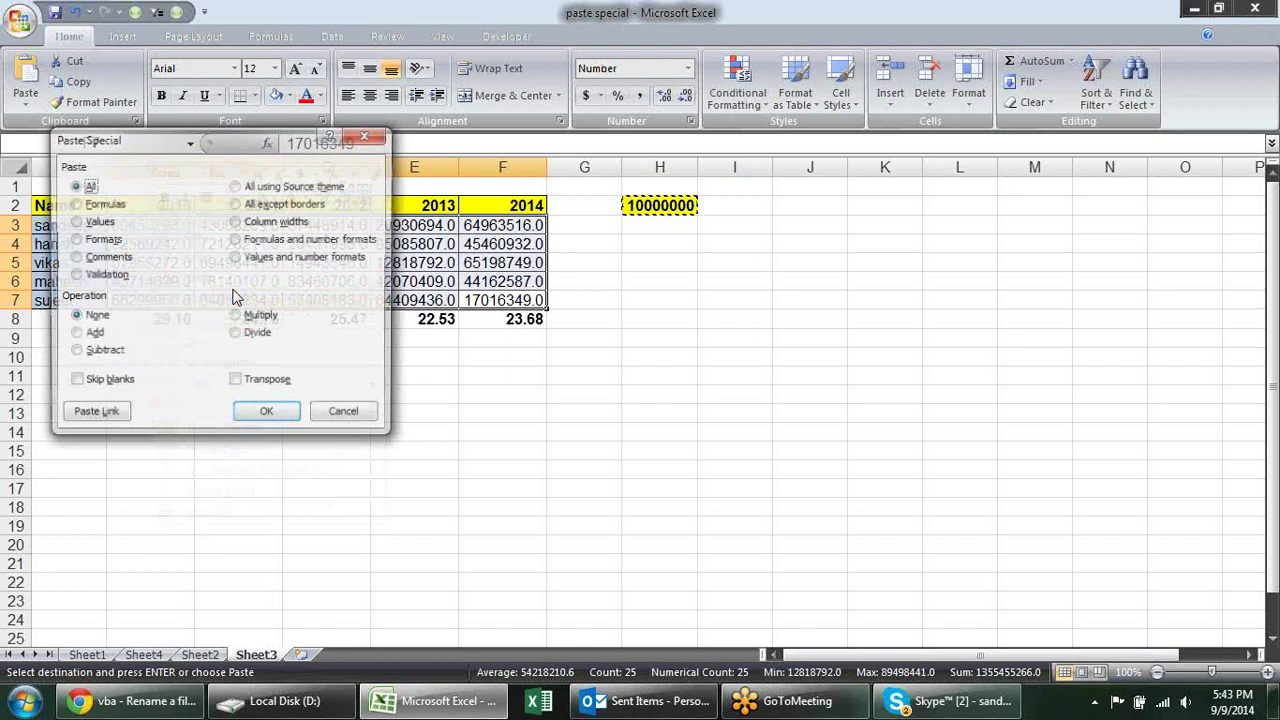
pyautogui.moveTo(219, 136); pyautogui.dragTo(818, 186)
pyautogui.click(836, 375)
pyautogui.click(846, 458)
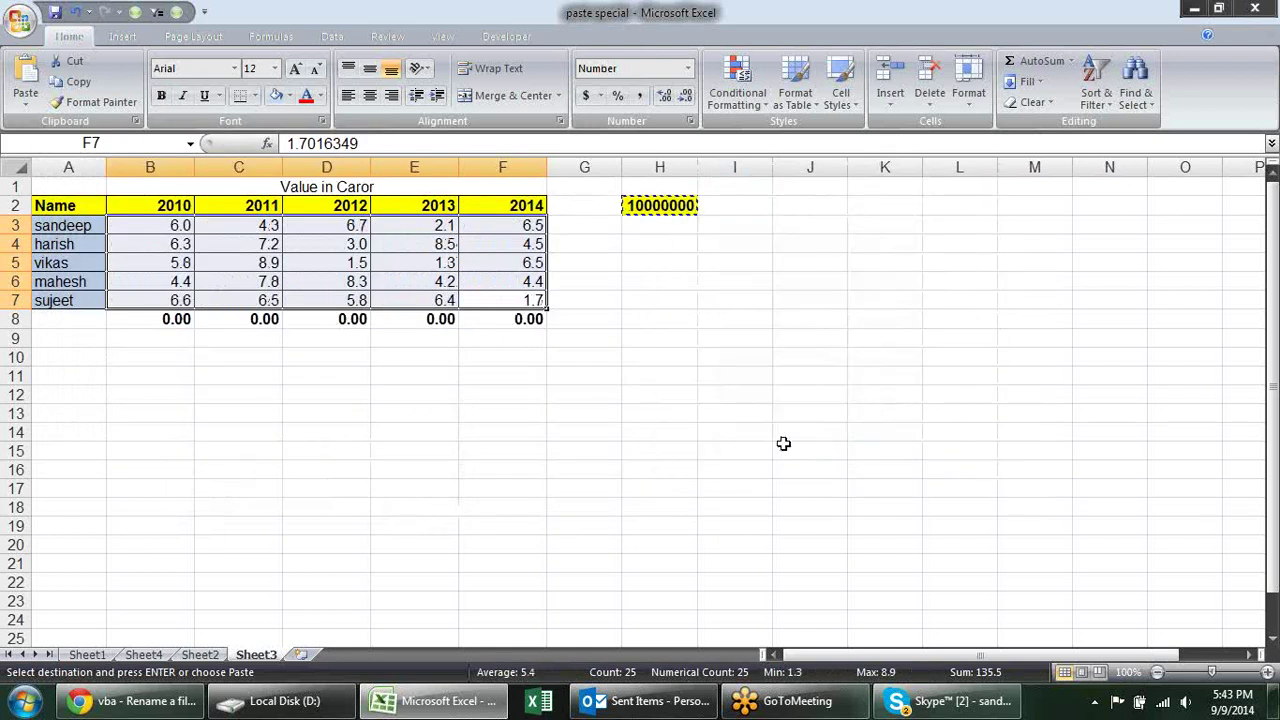
pyautogui.click(611, 322)
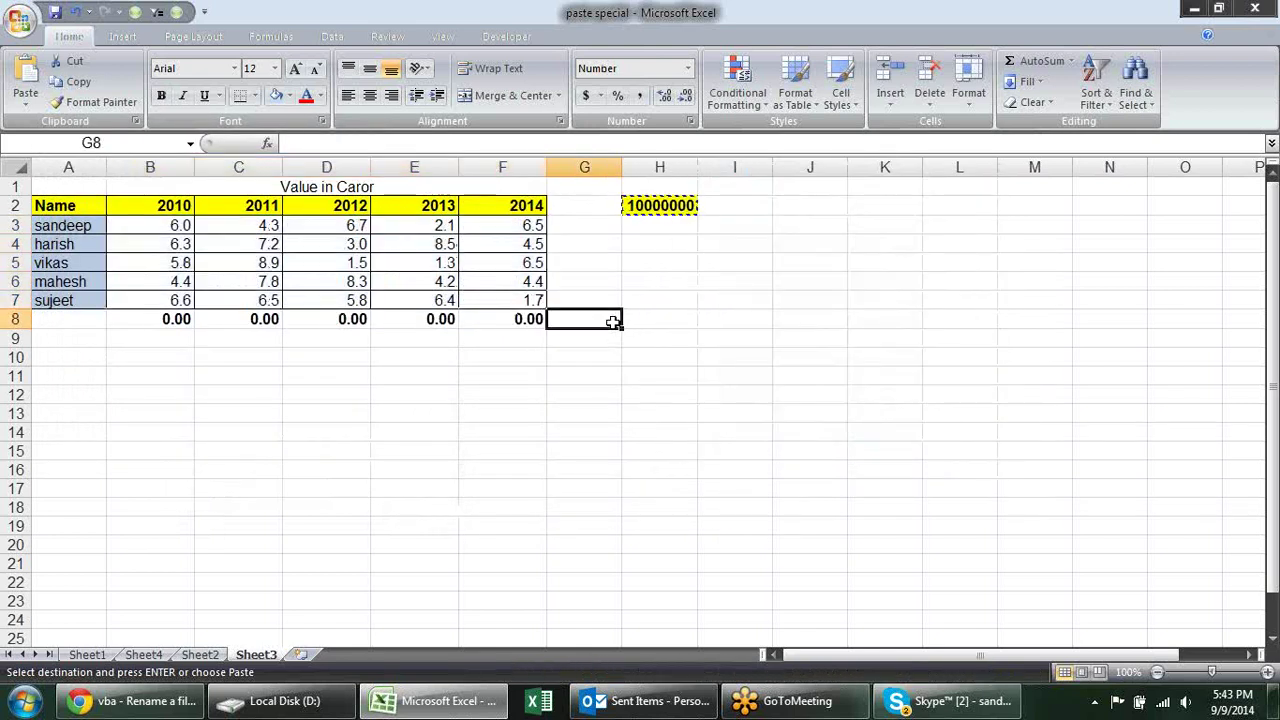
pyautogui.click(180, 222)
pyautogui.click(280, 227)
pyautogui.click(298, 225)
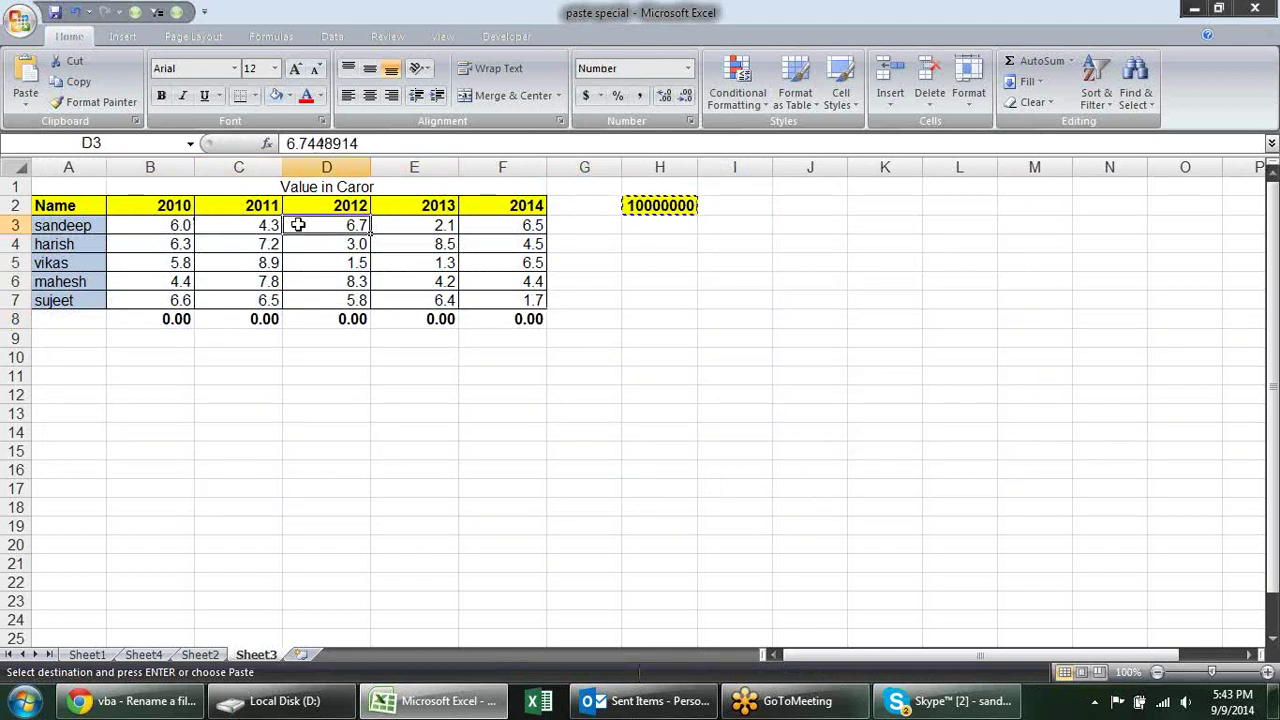
# Check the converted values in B3:F3, undo the division of B3:F7, and clear the copy selection on H2.
pyautogui.click(177, 226)
pyautogui.click(256, 225)
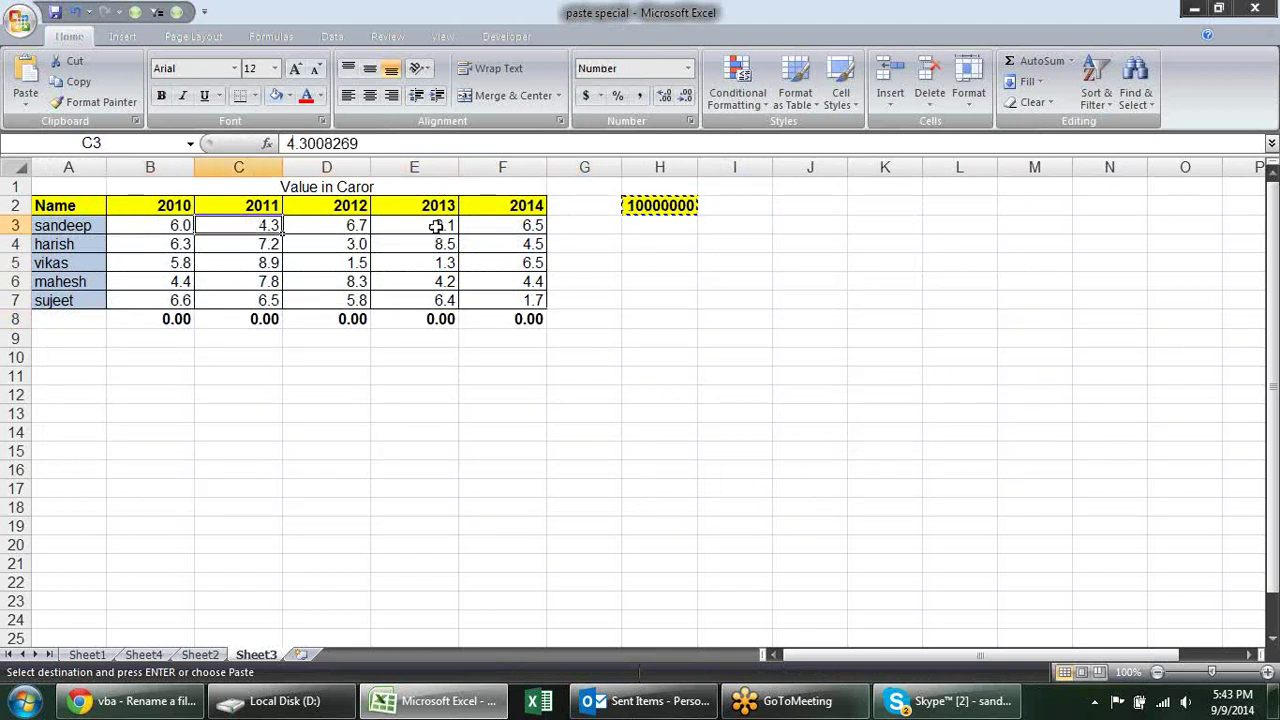
pyautogui.click(358, 225)
pyautogui.click(450, 225)
pyautogui.click(512, 226)
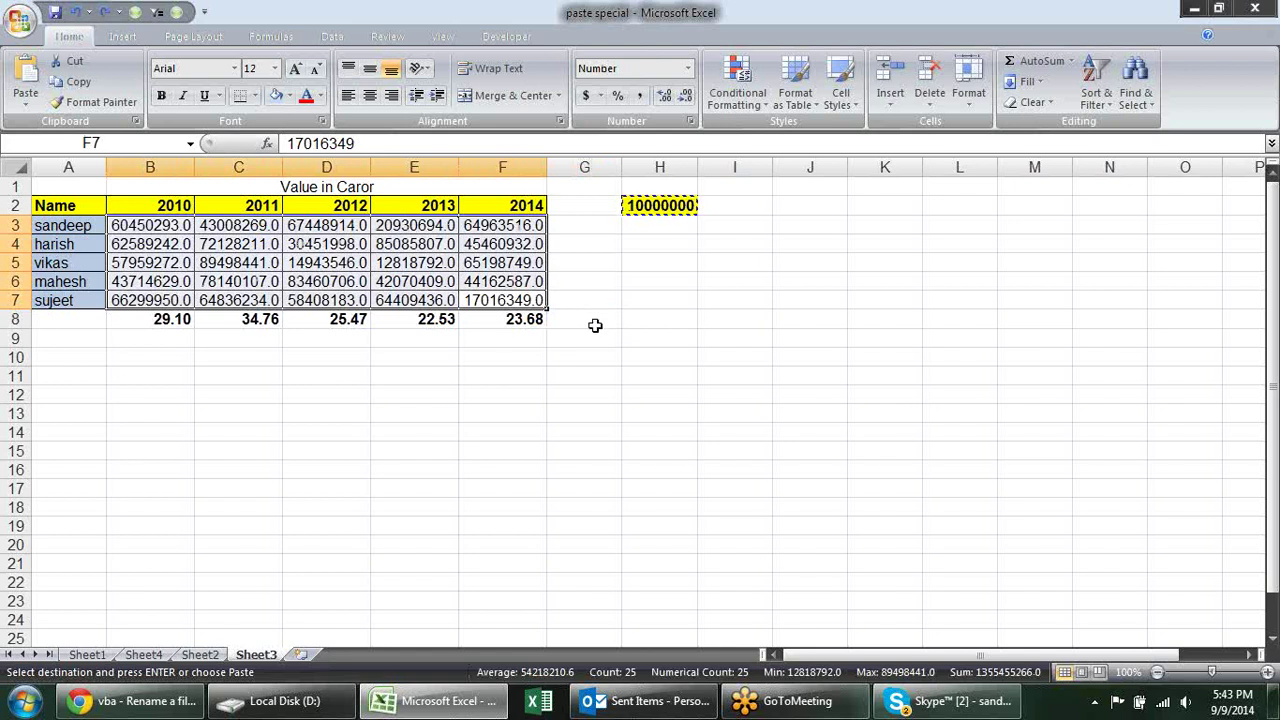
pyautogui.click(587, 350)
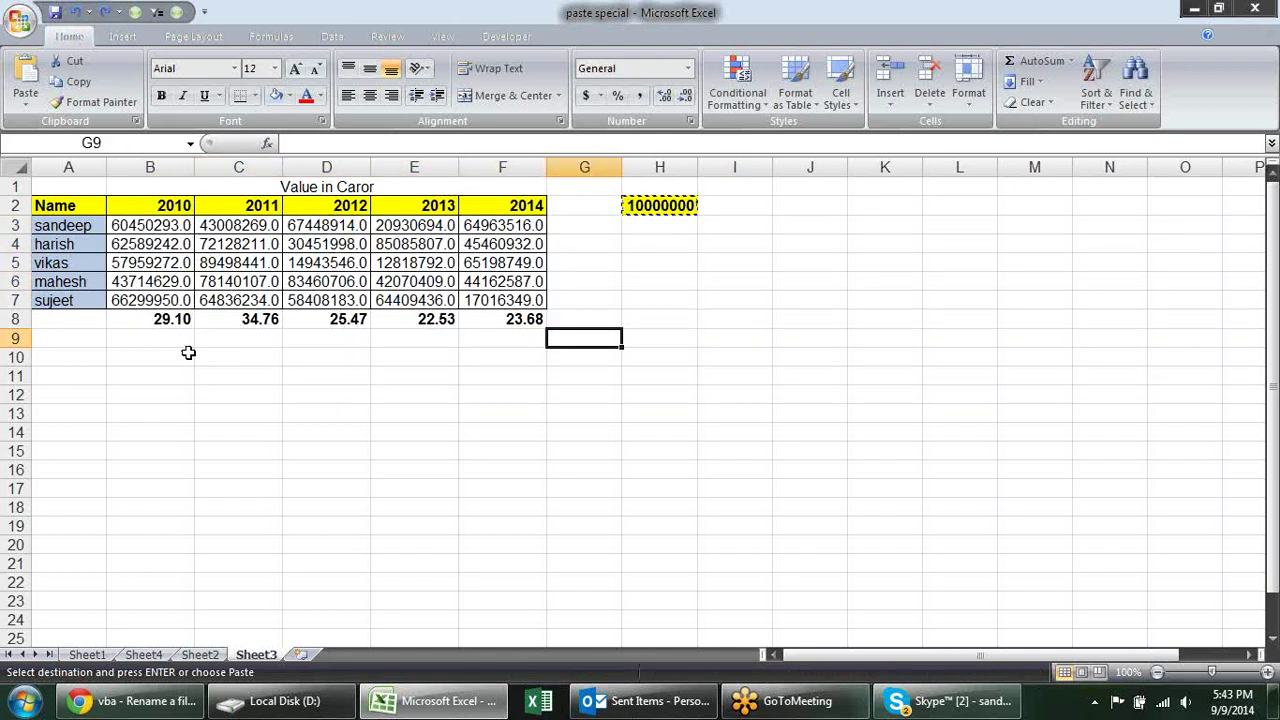
pyautogui.press('Escape')
# Review the yearly values and remove the division by 10000000 from the 2010 total formula in B8.
pyautogui.click(166, 319)
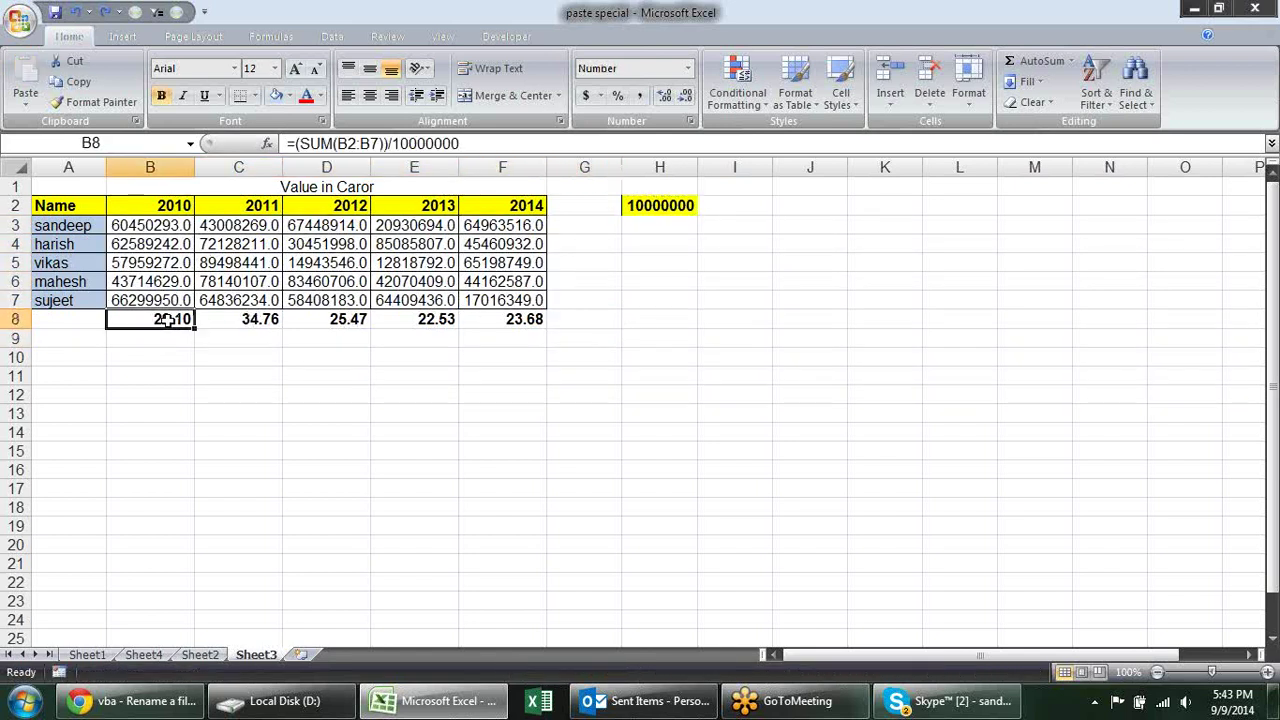
pyautogui.click(157, 258)
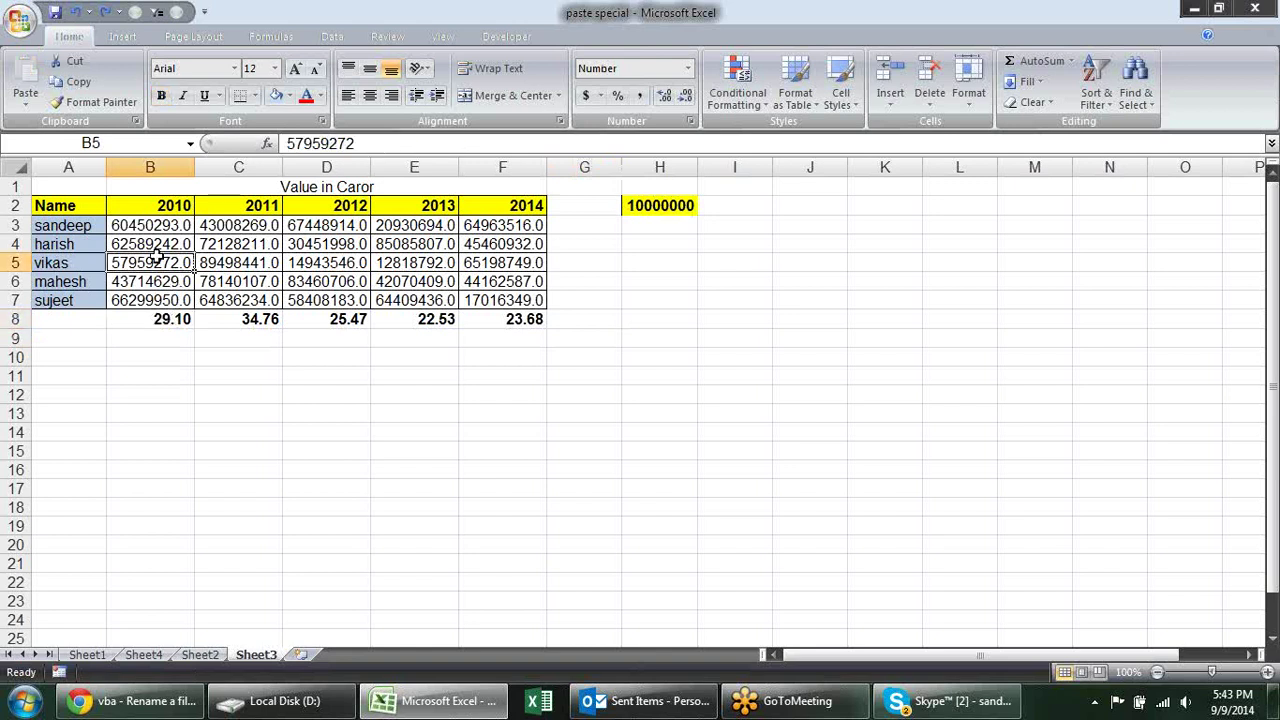
pyautogui.click(160, 245)
pyautogui.click(265, 243)
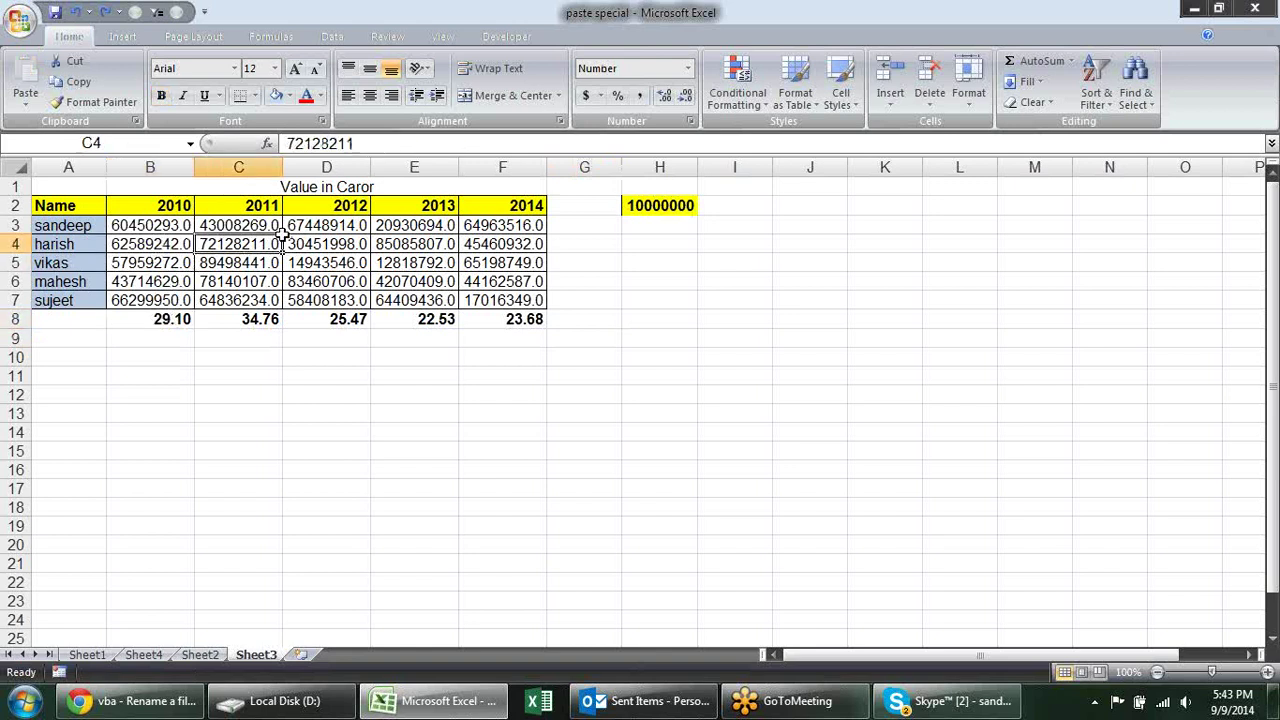
pyautogui.click(135, 318)
pyautogui.press('Return')
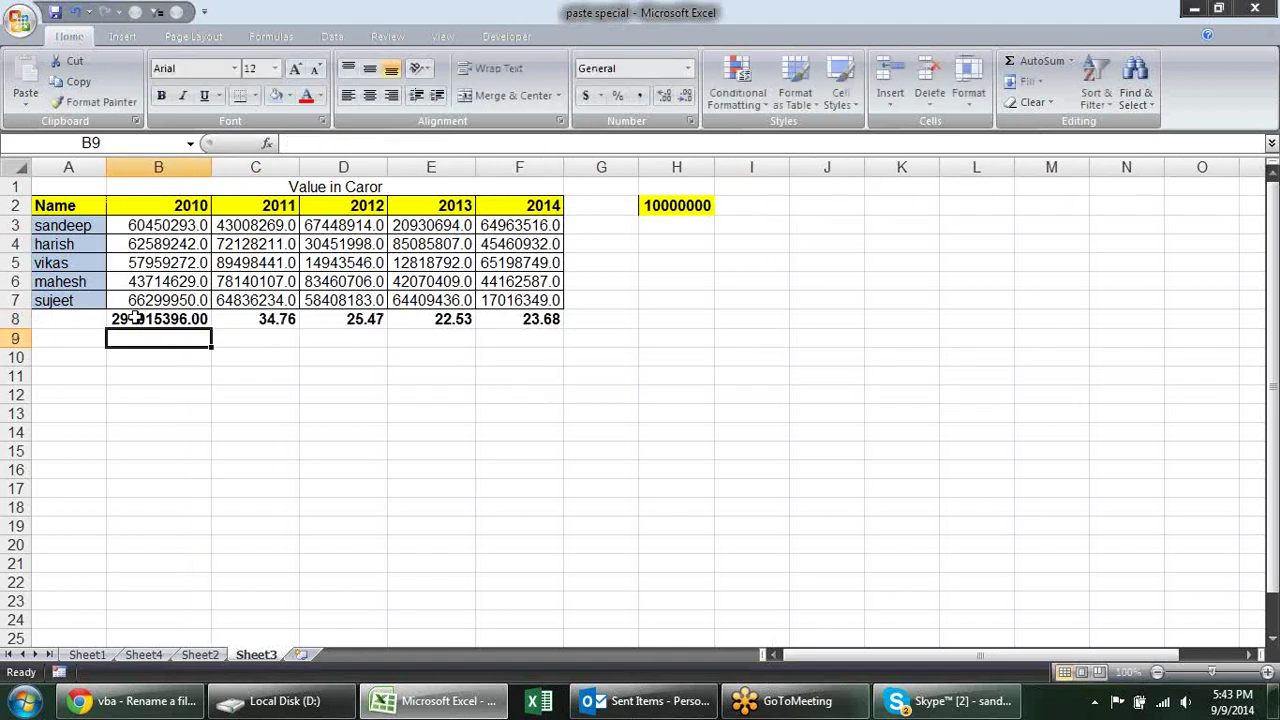
# Label the totals row by entering "Total" in A8.
pyautogui.click(87, 320)
pyautogui.write('Total')
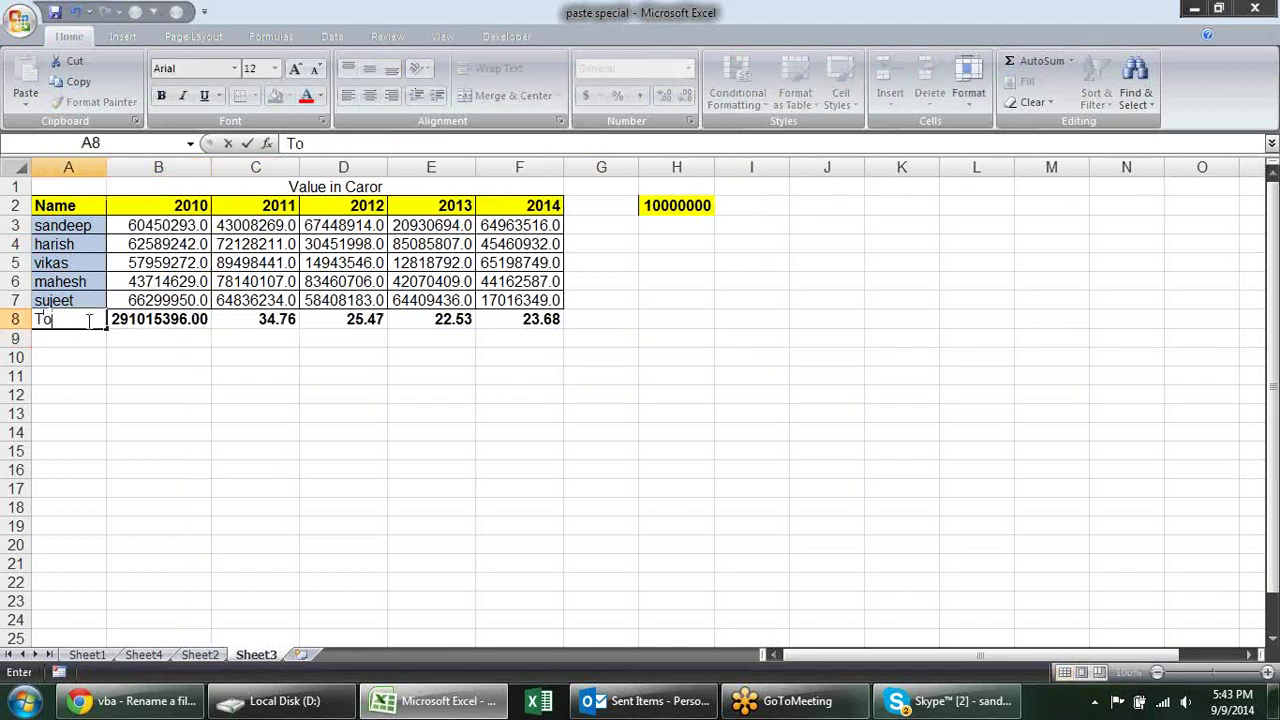
pyautogui.press('Return')
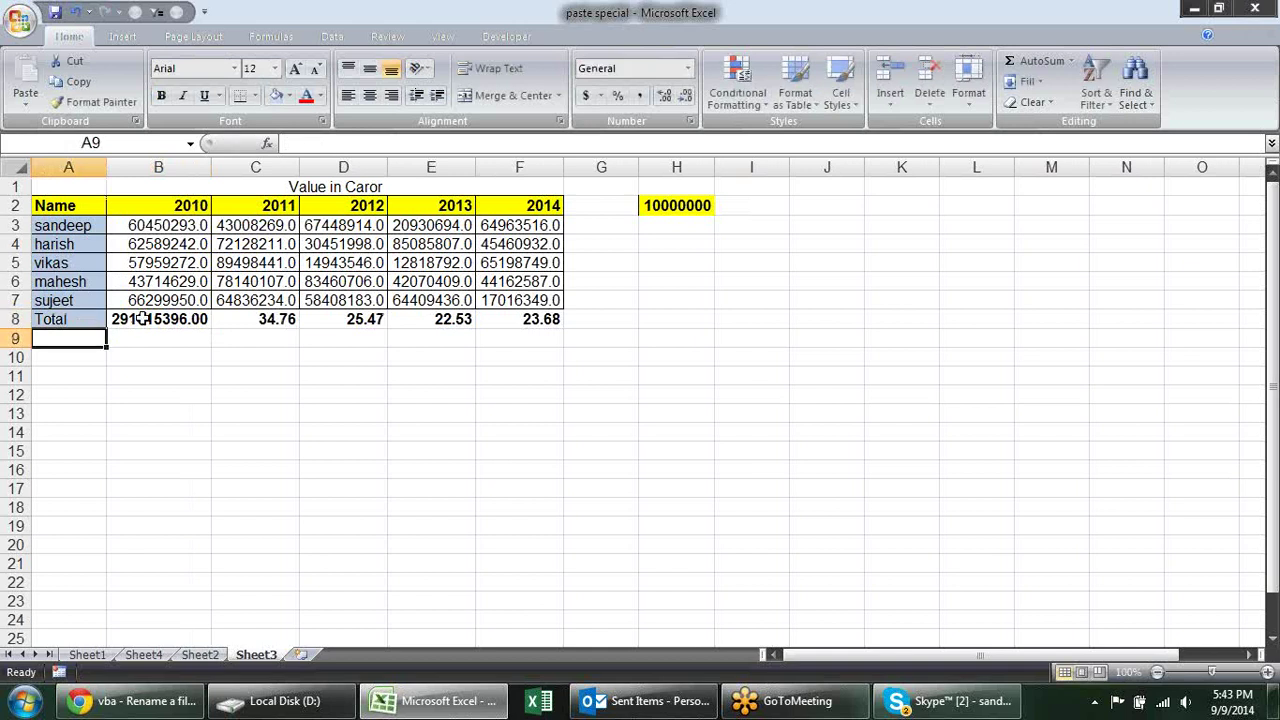
# Correct the 2010 total in B8 to =SUM(B3:B7) so the year heading is excluded.
pyautogui.doubleClick(140, 319)
pyautogui.moveTo(208, 198); pyautogui.dragTo(174, 225)
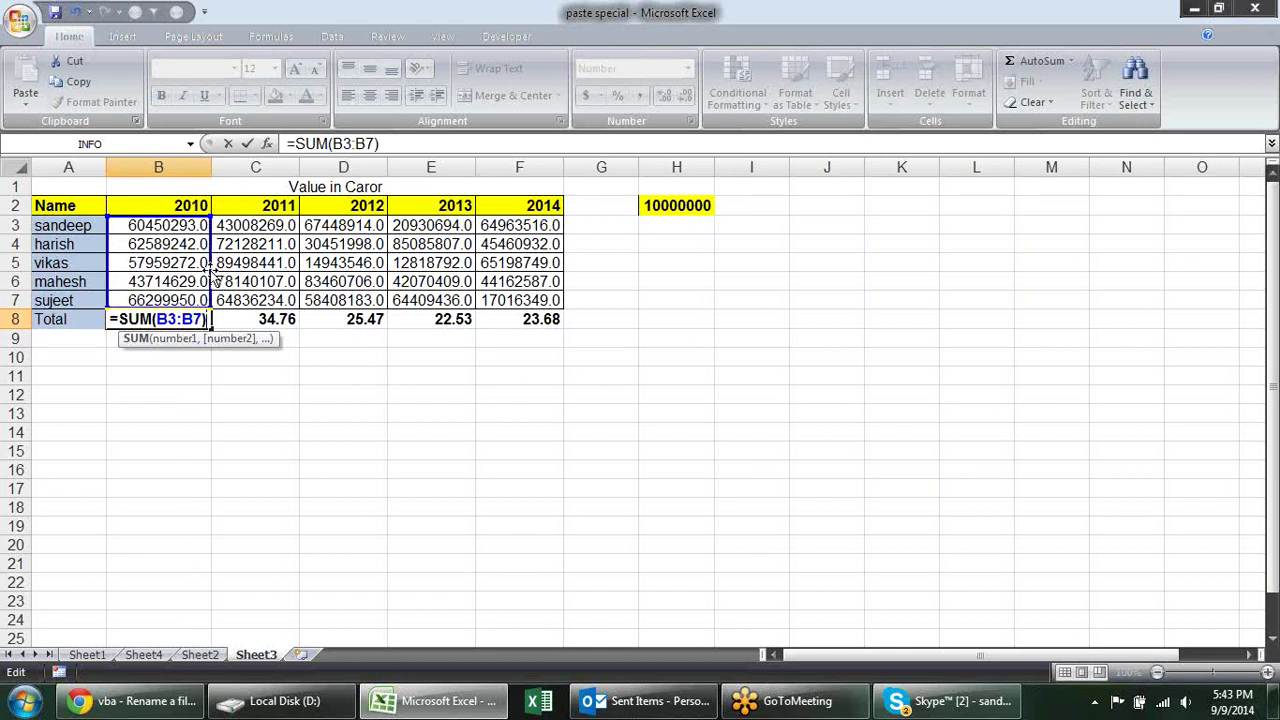
pyautogui.press('Return')
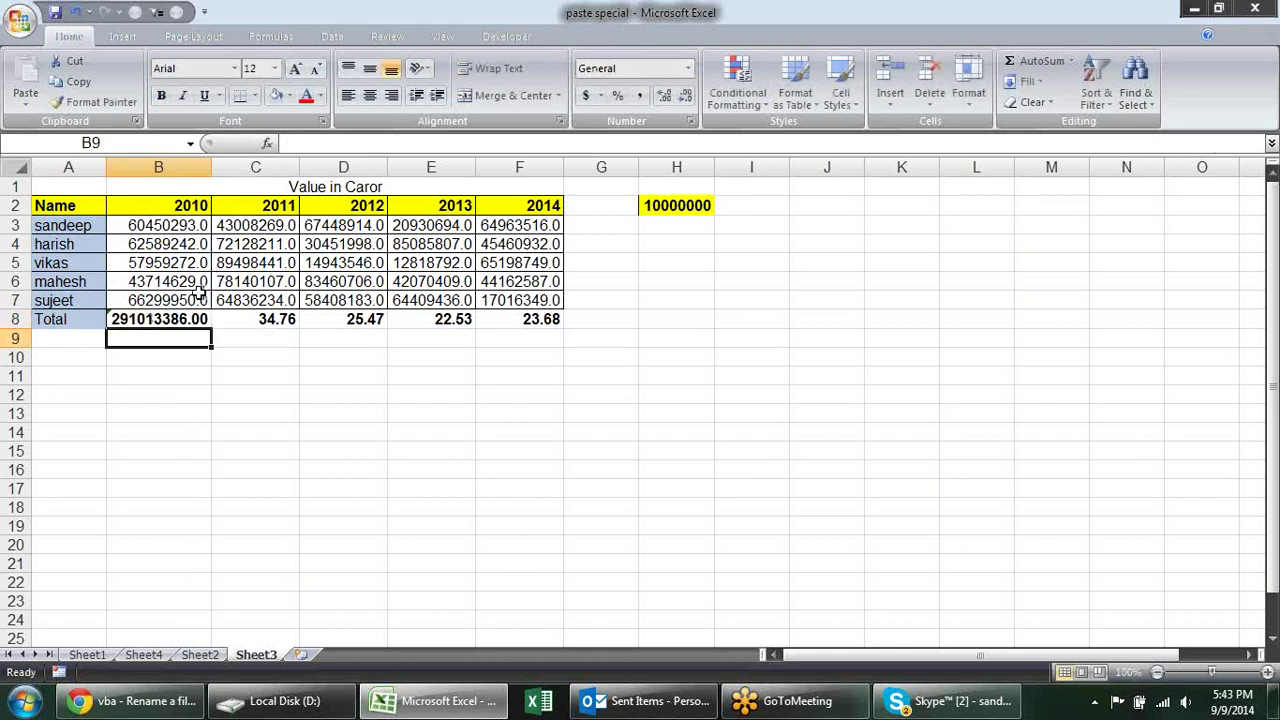
# Fill the B8 sum formula across to F8 and autofit the widths of columns B to F.
pyautogui.click(205, 318)
pyautogui.moveTo(211, 325); pyautogui.dragTo(580, 319)
pyautogui.click(509, 375)
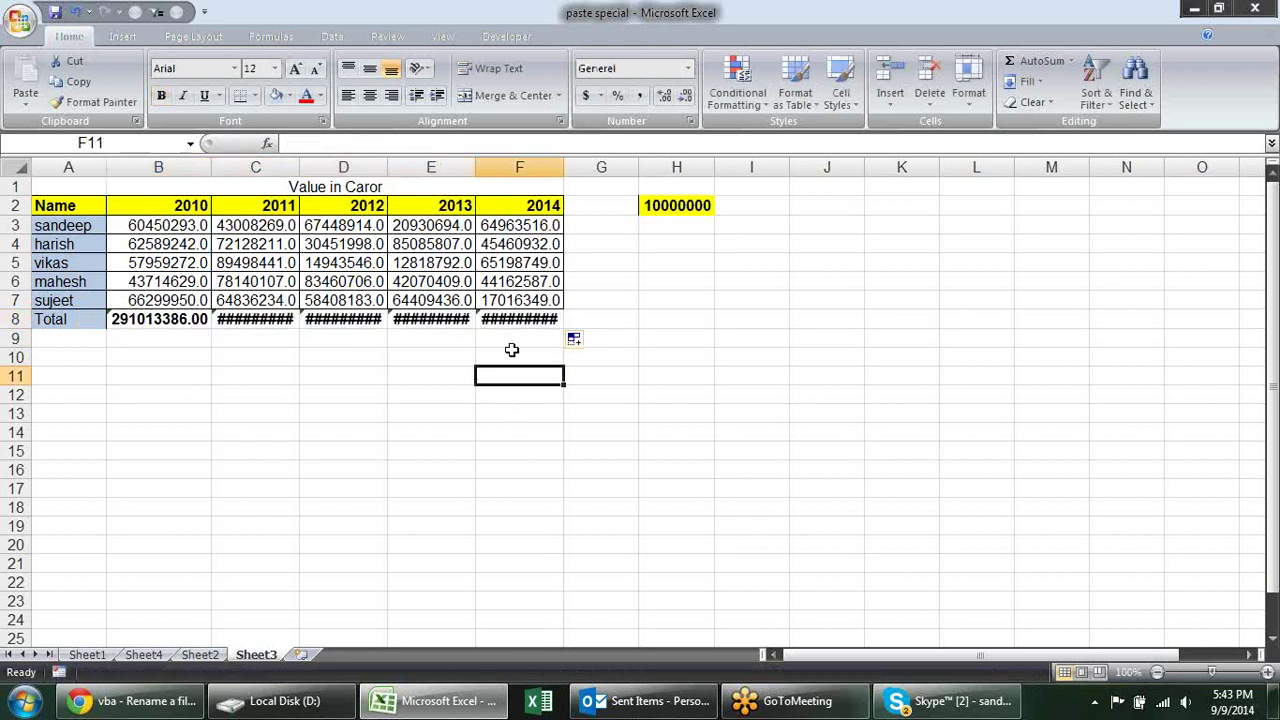
pyautogui.moveTo(519, 167); pyautogui.dragTo(191, 170)
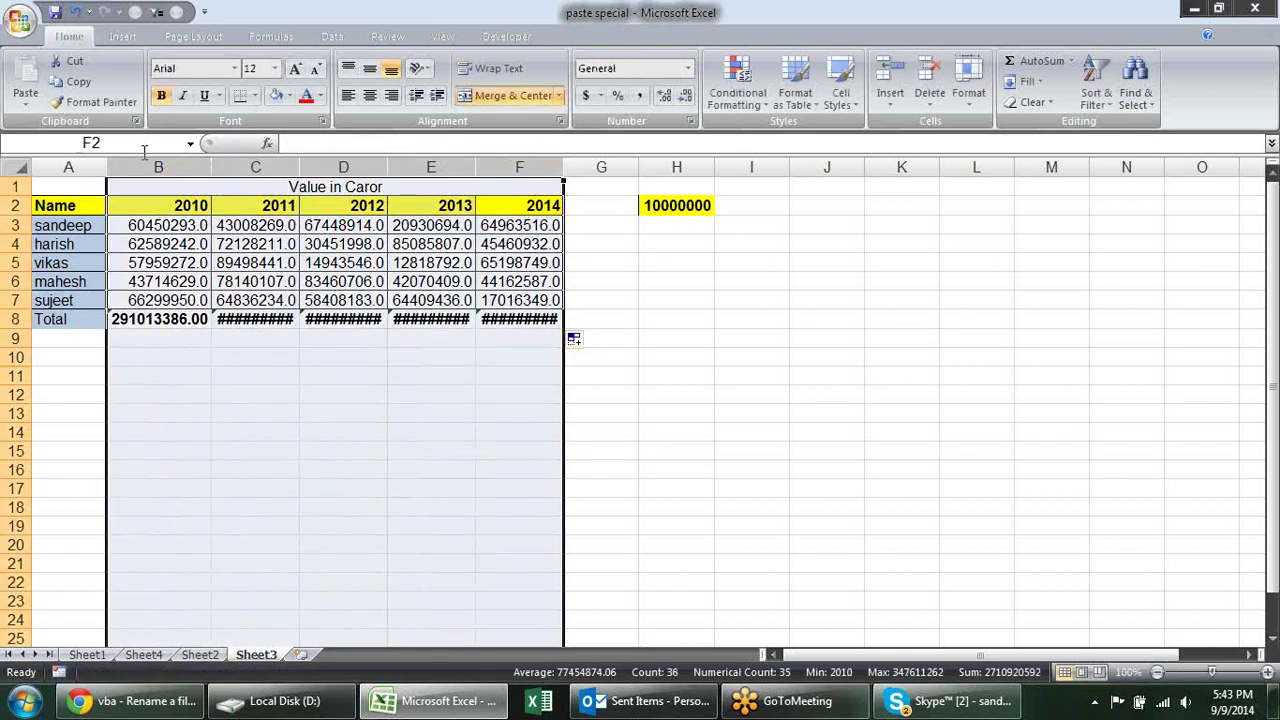
pyautogui.doubleClick(211, 167)
pyautogui.click(375, 368)
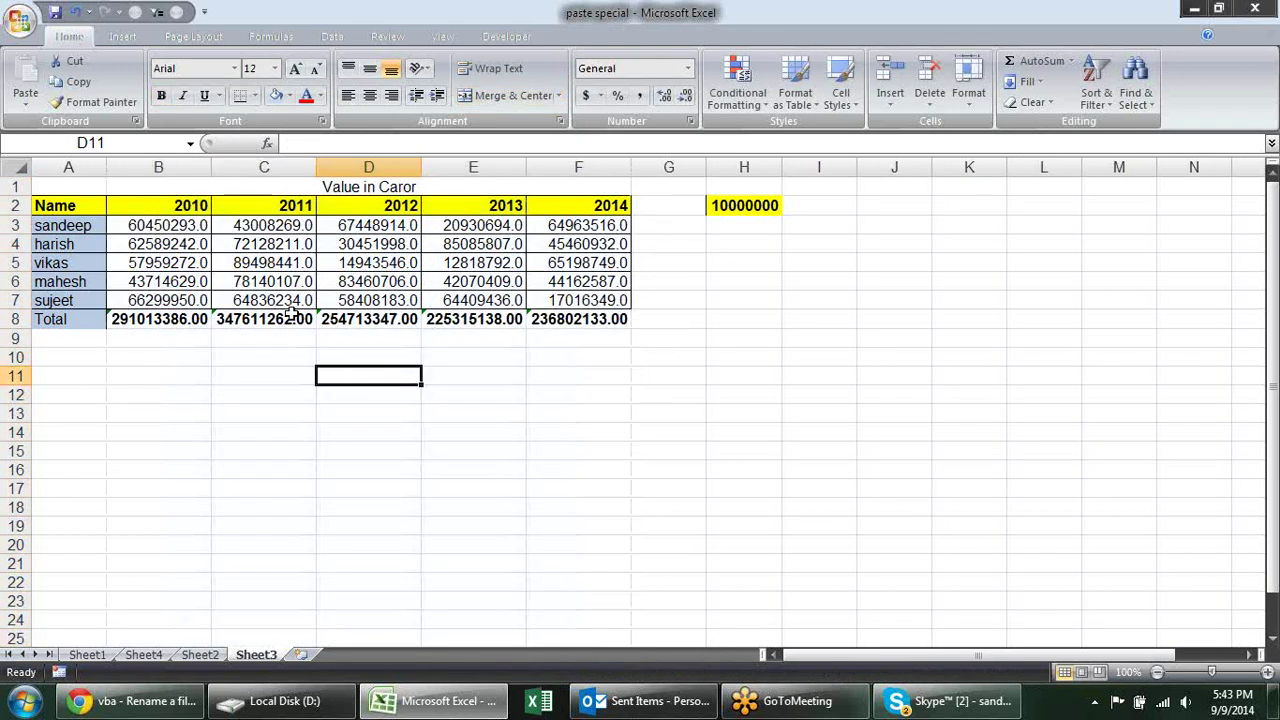
# Examine the SUM formulas in the Total row, B8:F8.
pyautogui.click(290, 316)
pyautogui.click(176, 316)
pyautogui.click(285, 322)
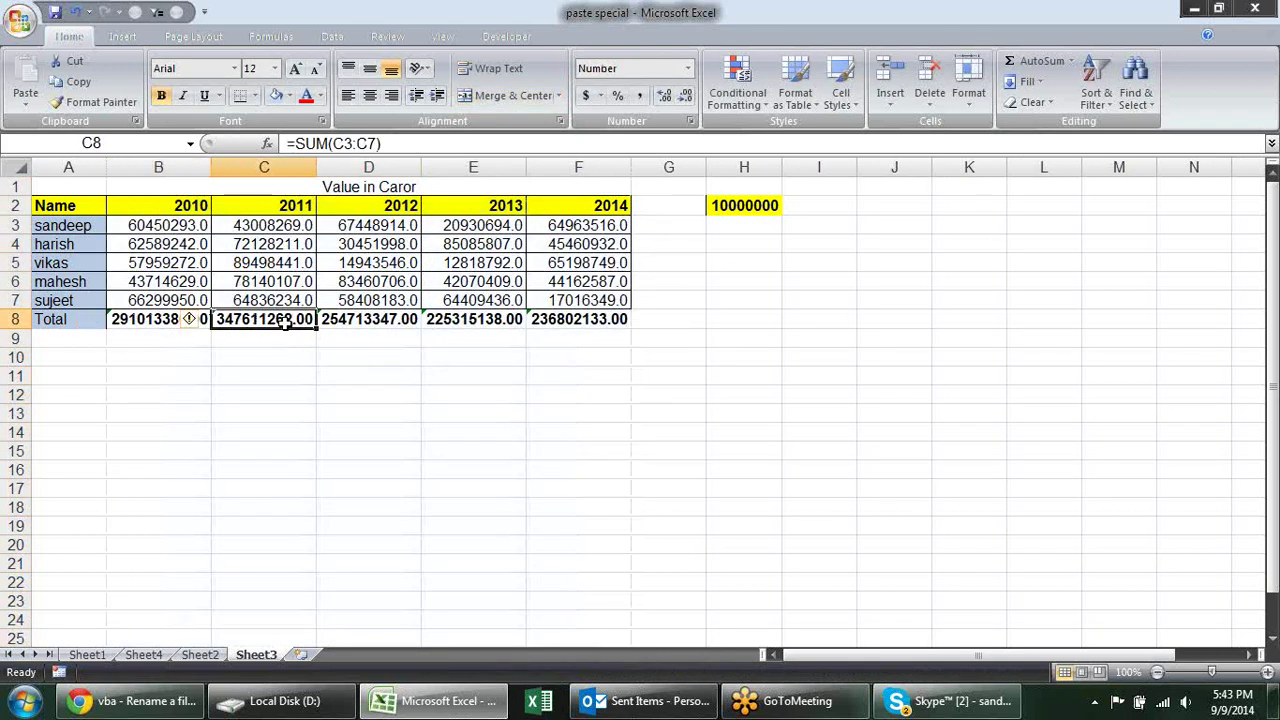
pyautogui.doubleClick(285, 322)
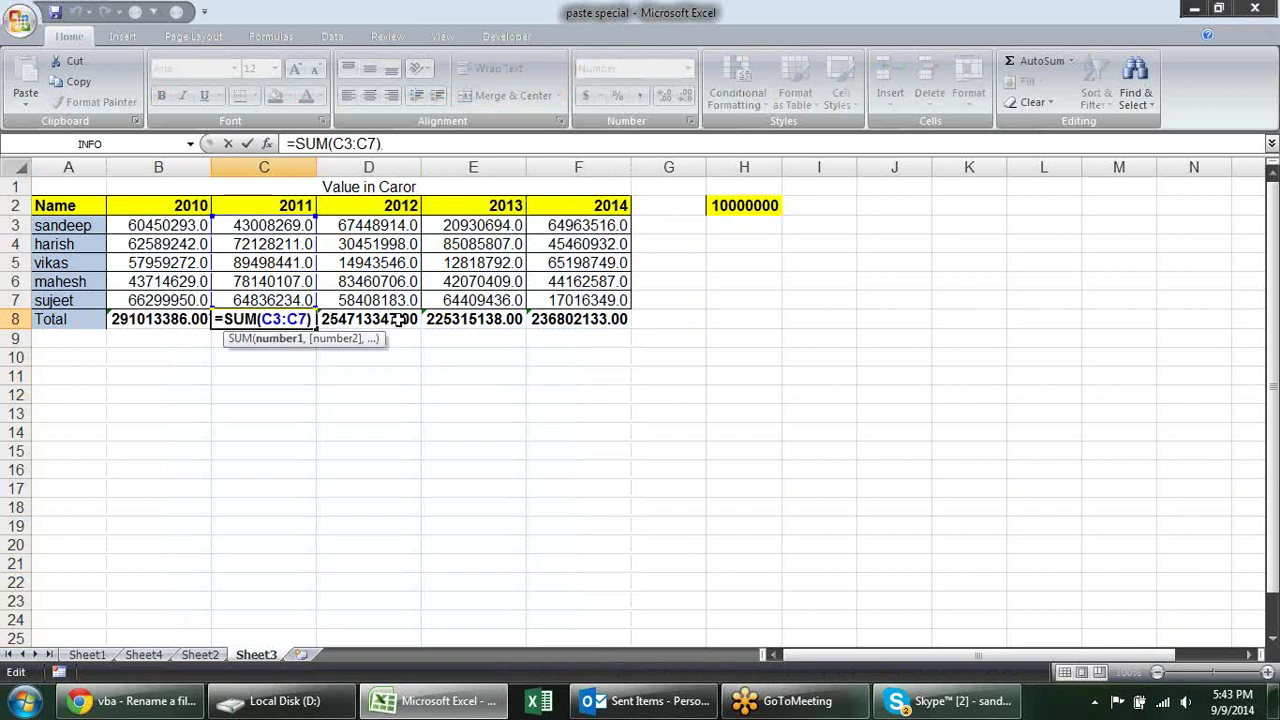
pyautogui.press('Escape')
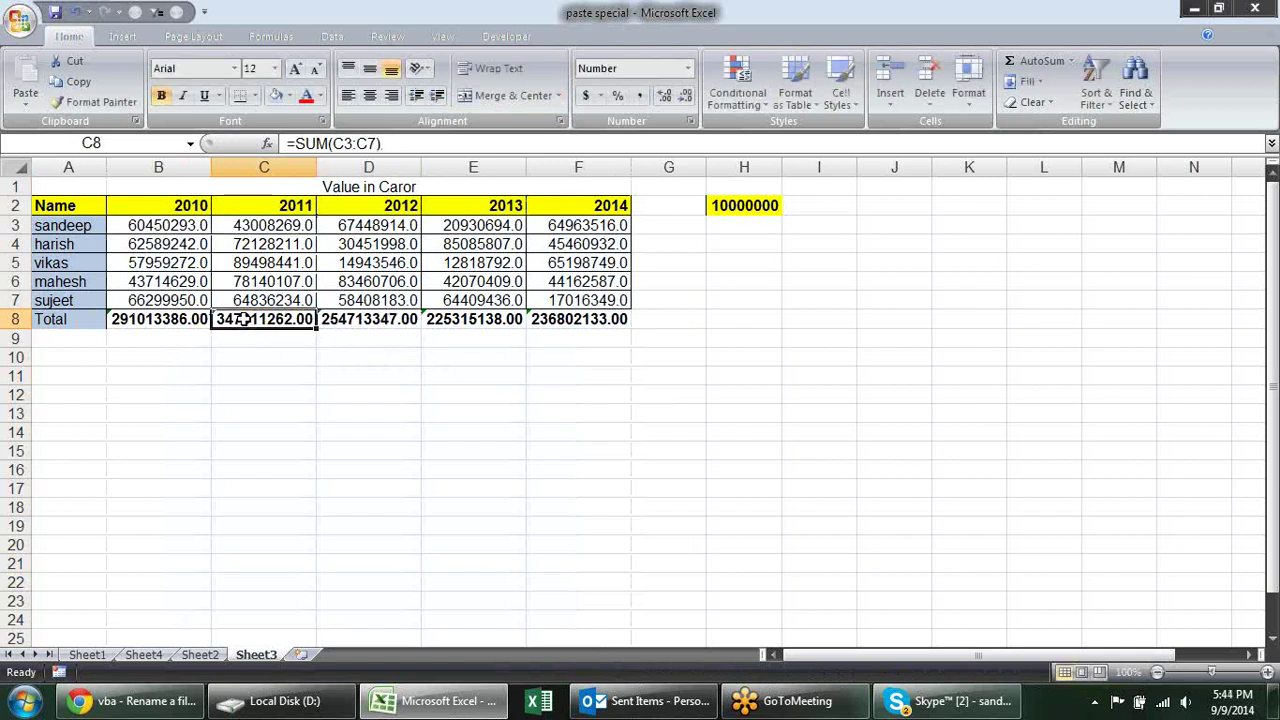
pyautogui.moveTo(150, 318); pyautogui.dragTo(542, 316)
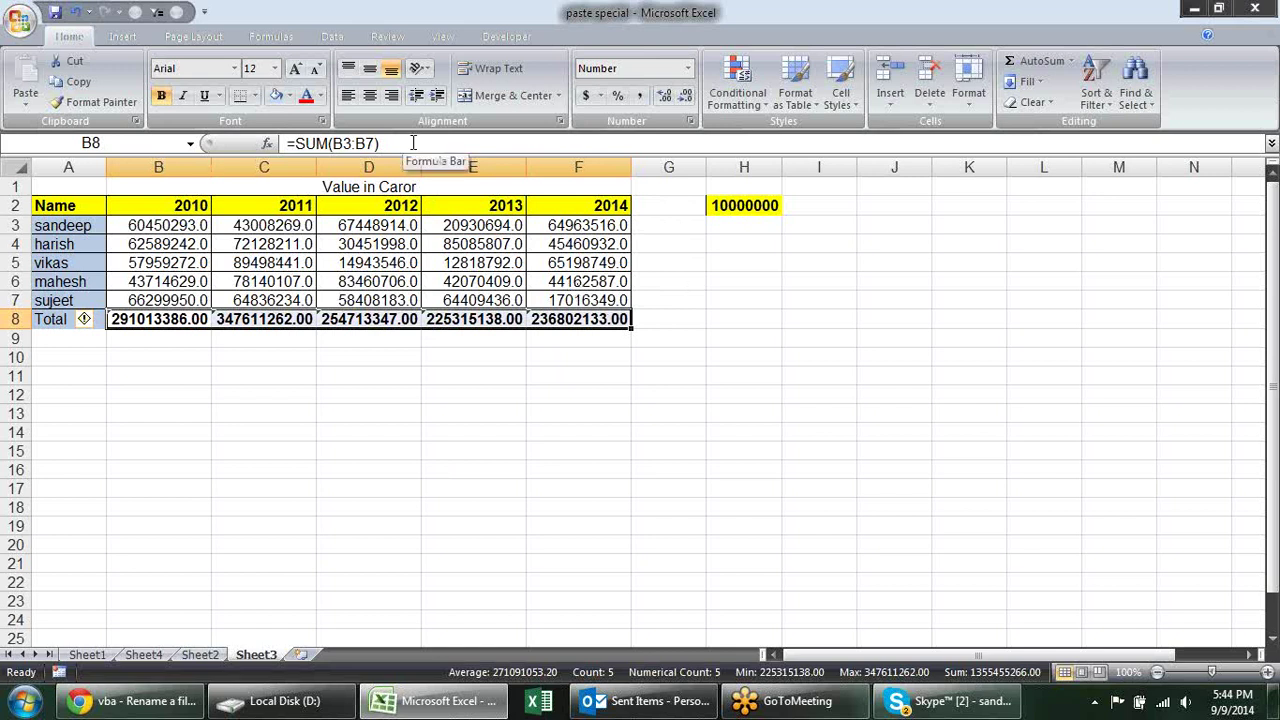
# Divide the totals in B8:F8 by the 10000000 in H2 using Paste Special's Divide operation.
pyautogui.click(766, 206)
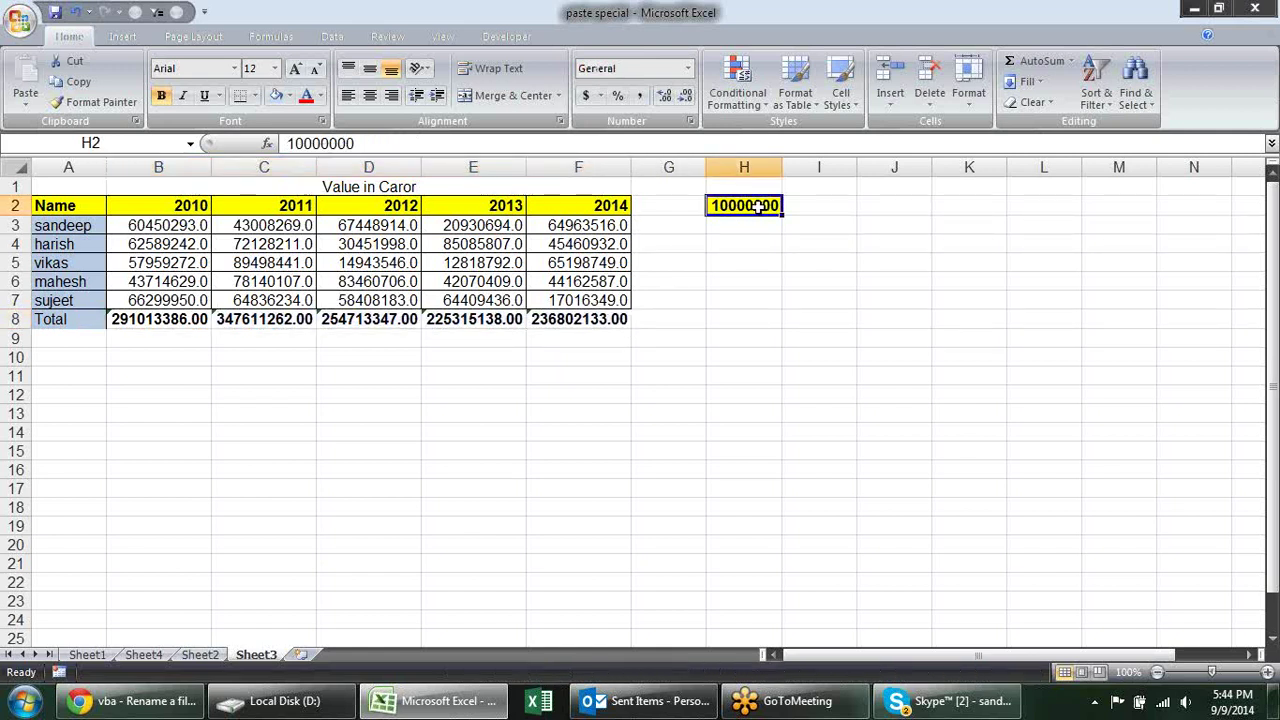
pyautogui.rightClick(766, 207)
pyautogui.click(790, 244)
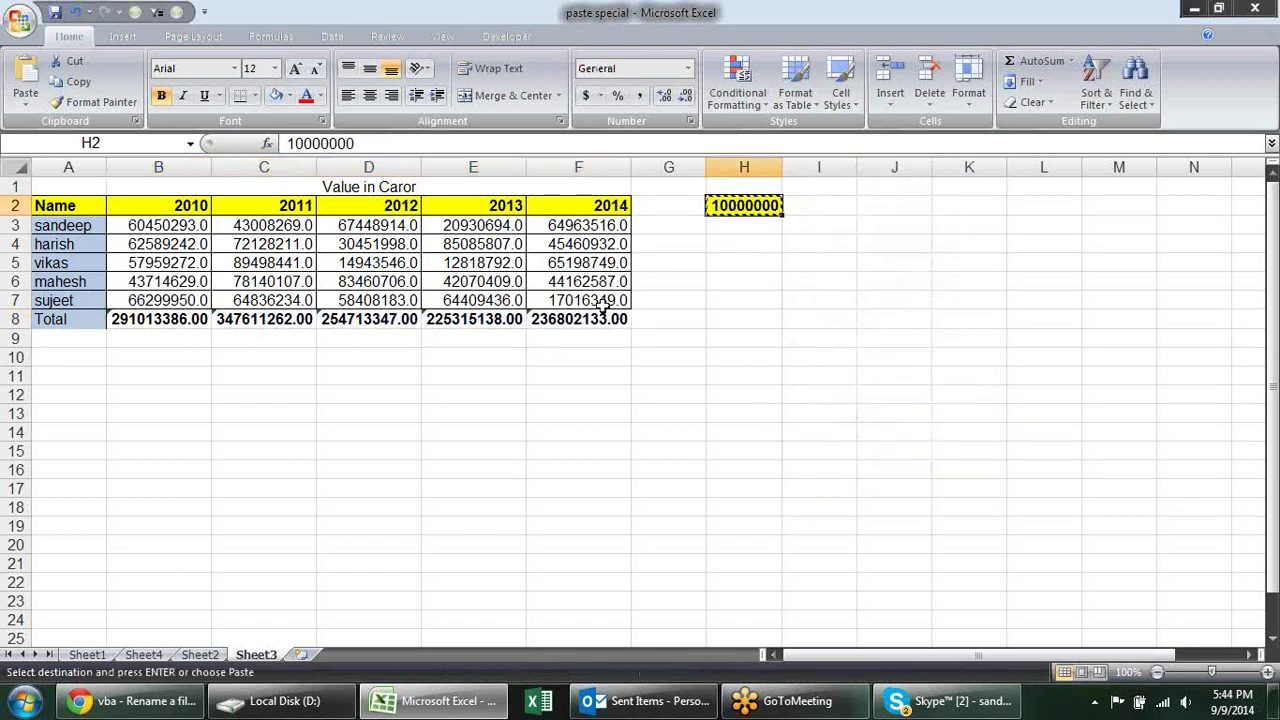
pyautogui.moveTo(600, 318); pyautogui.dragTo(155, 318)
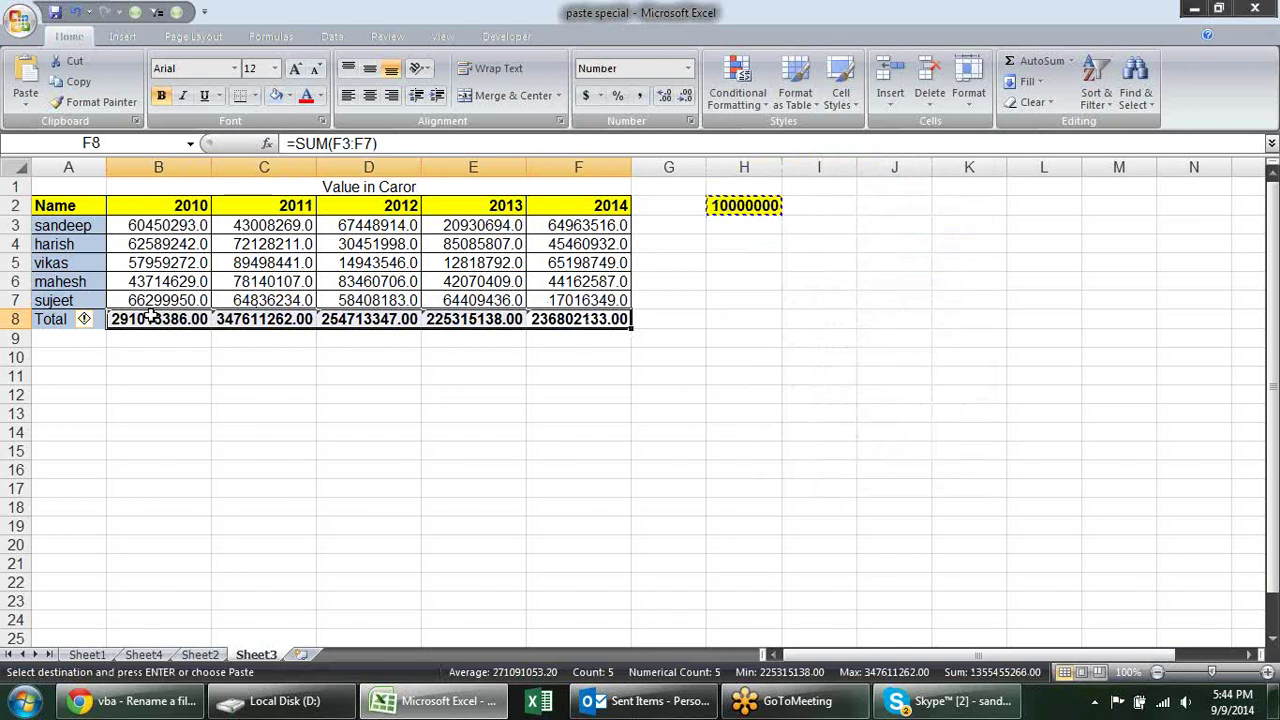
pyautogui.rightClick(160, 318)
pyautogui.click(270, 391)
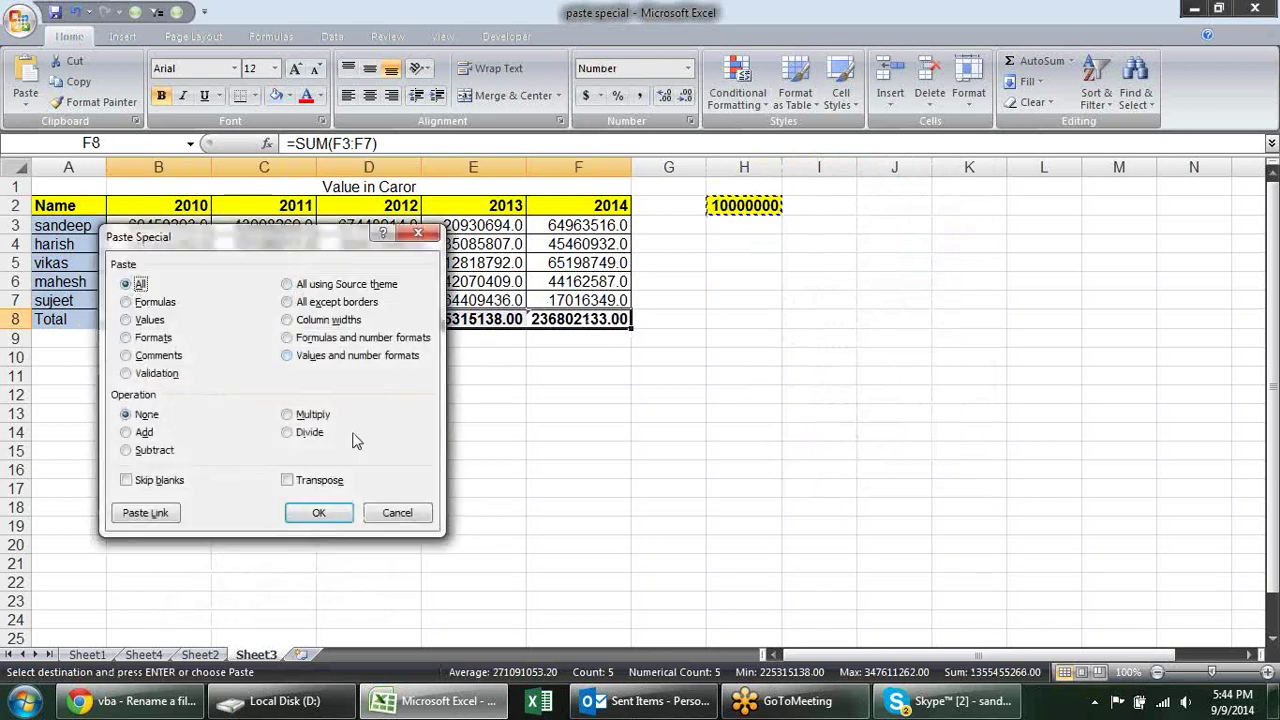
pyautogui.click(316, 437)
pyautogui.click(318, 512)
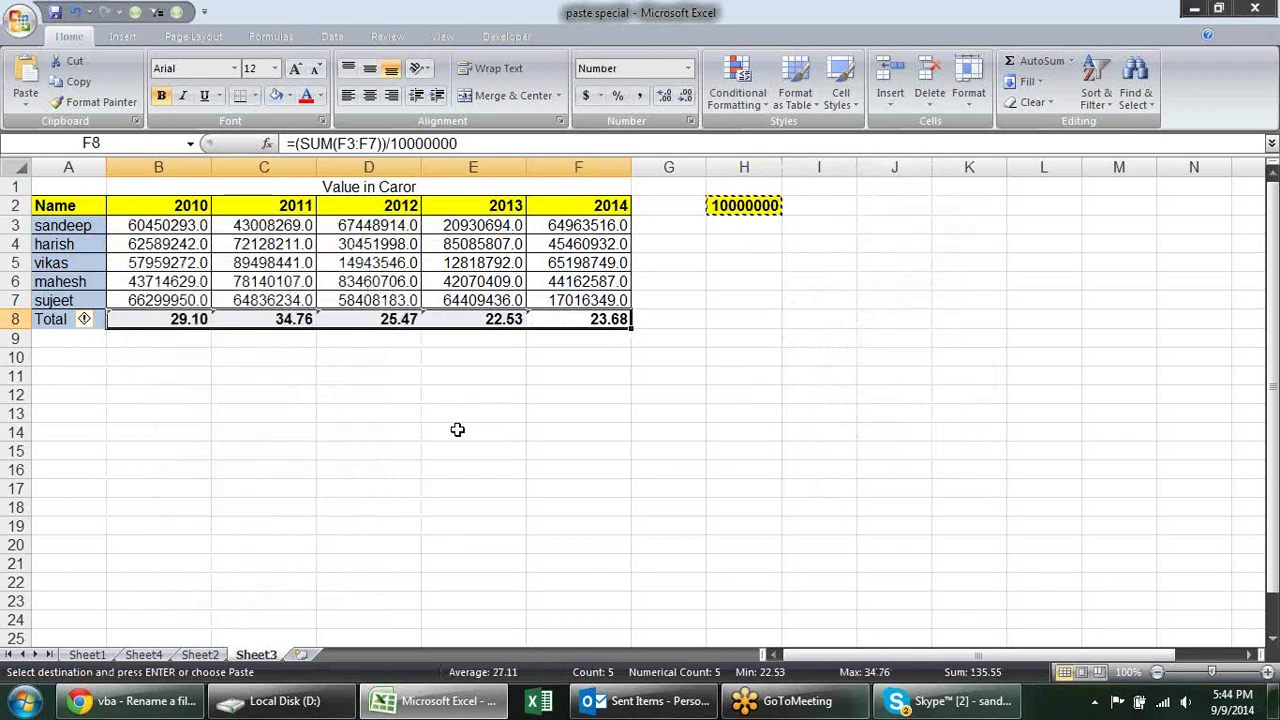
# Inspect how the Divide operation changed the 2010 total formula in B8 and compare it with the values above.
pyautogui.click(463, 412)
pyautogui.click(185, 318)
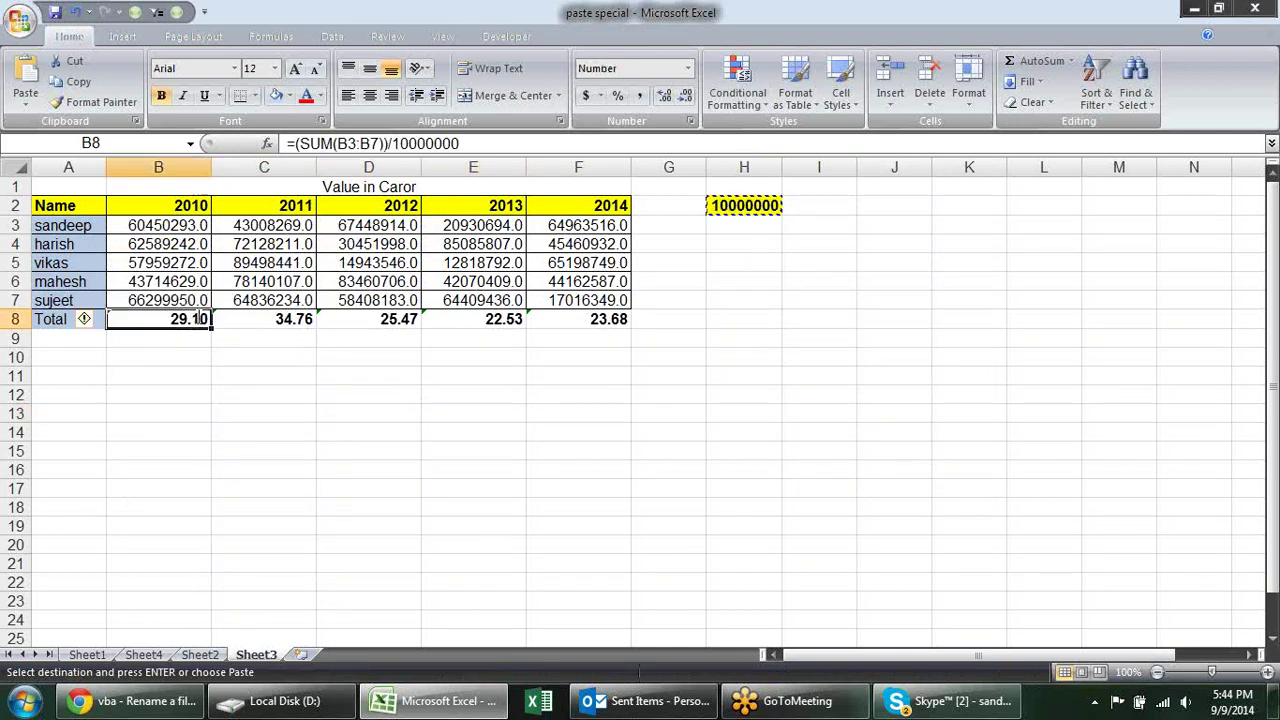
pyautogui.doubleClick(180, 320)
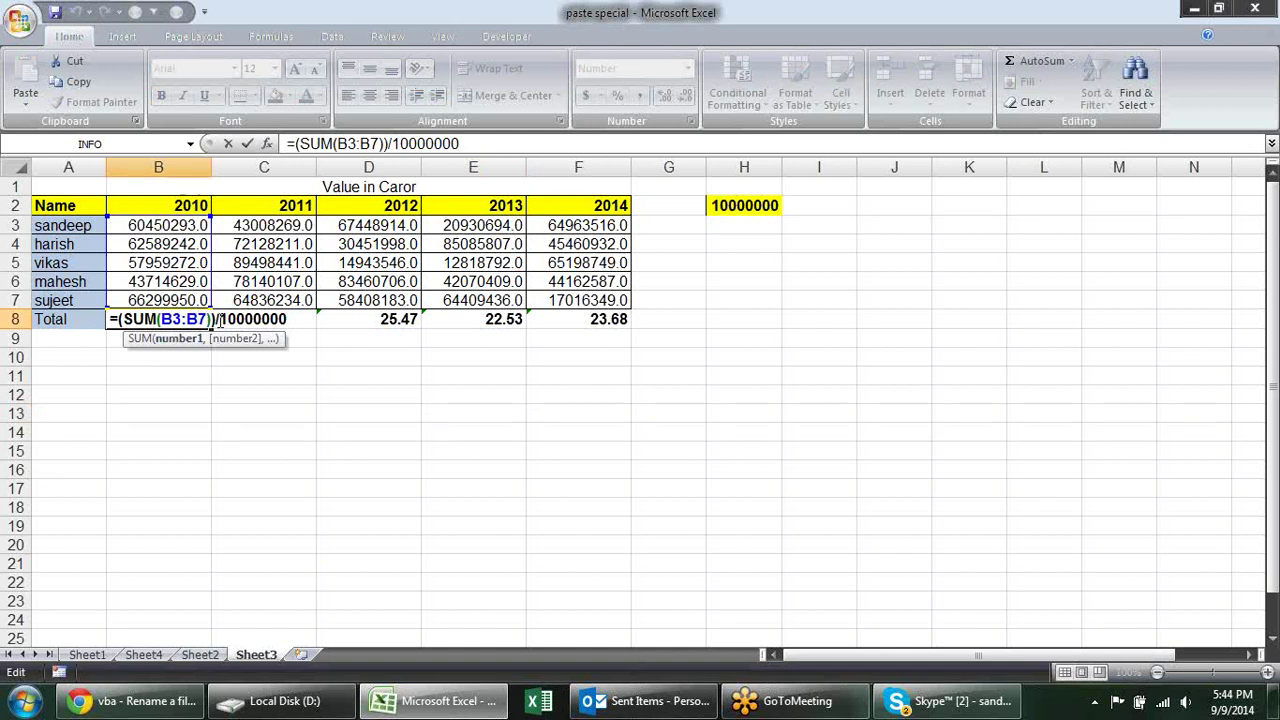
pyautogui.press('Return')
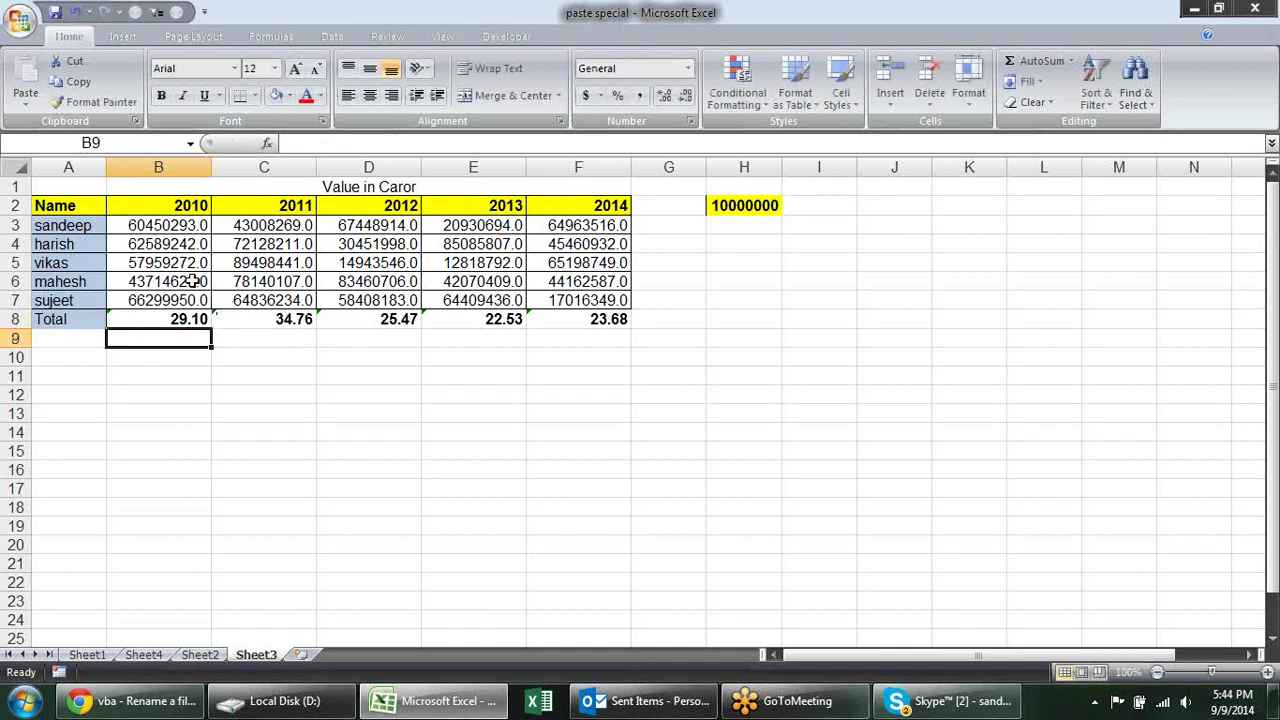
pyautogui.click(193, 283)
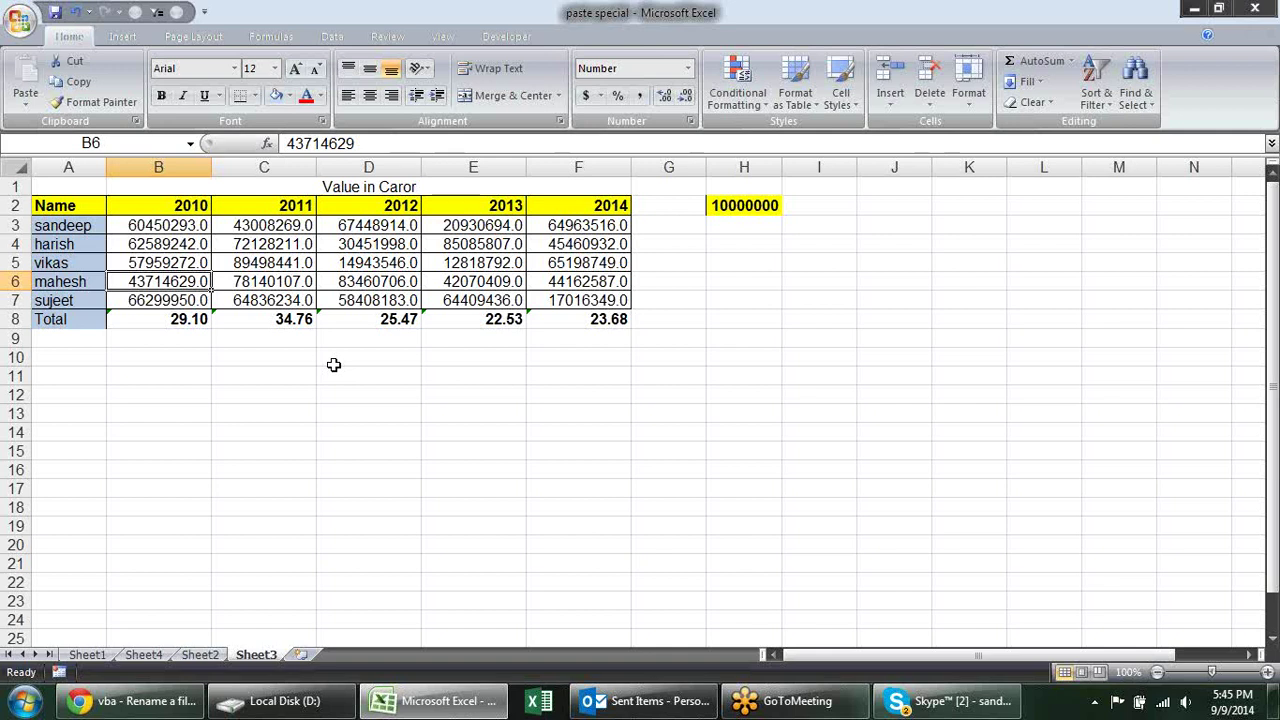
pyautogui.click(351, 431)
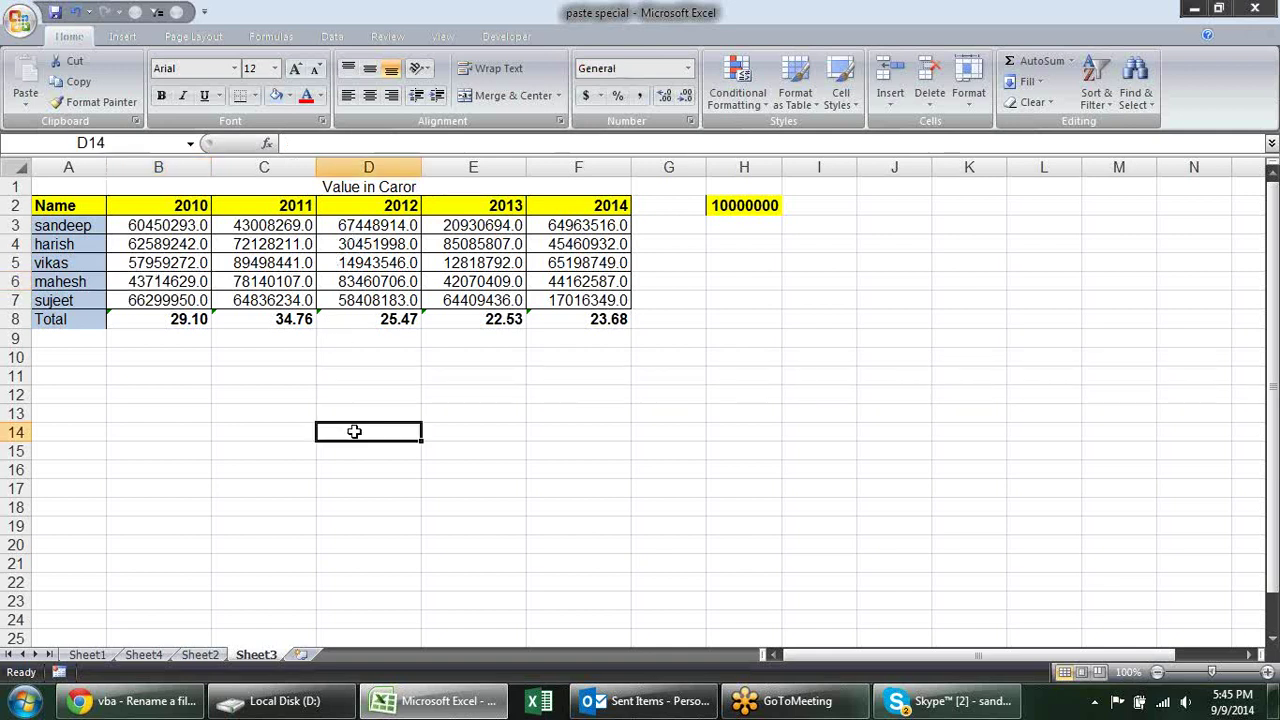
# Switch to Sheet1, check the Skype window, and minimize it to return to the worksheet.
pyautogui.click(87, 655)
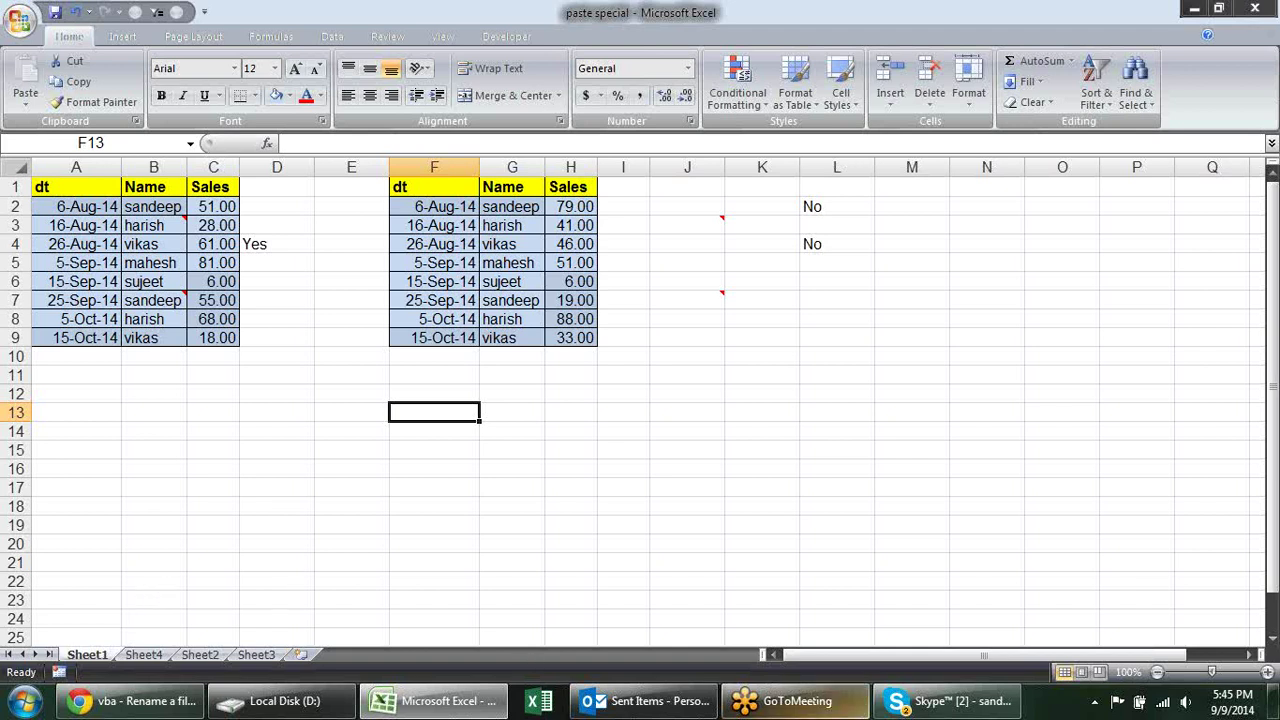
pyautogui.click(955, 701)
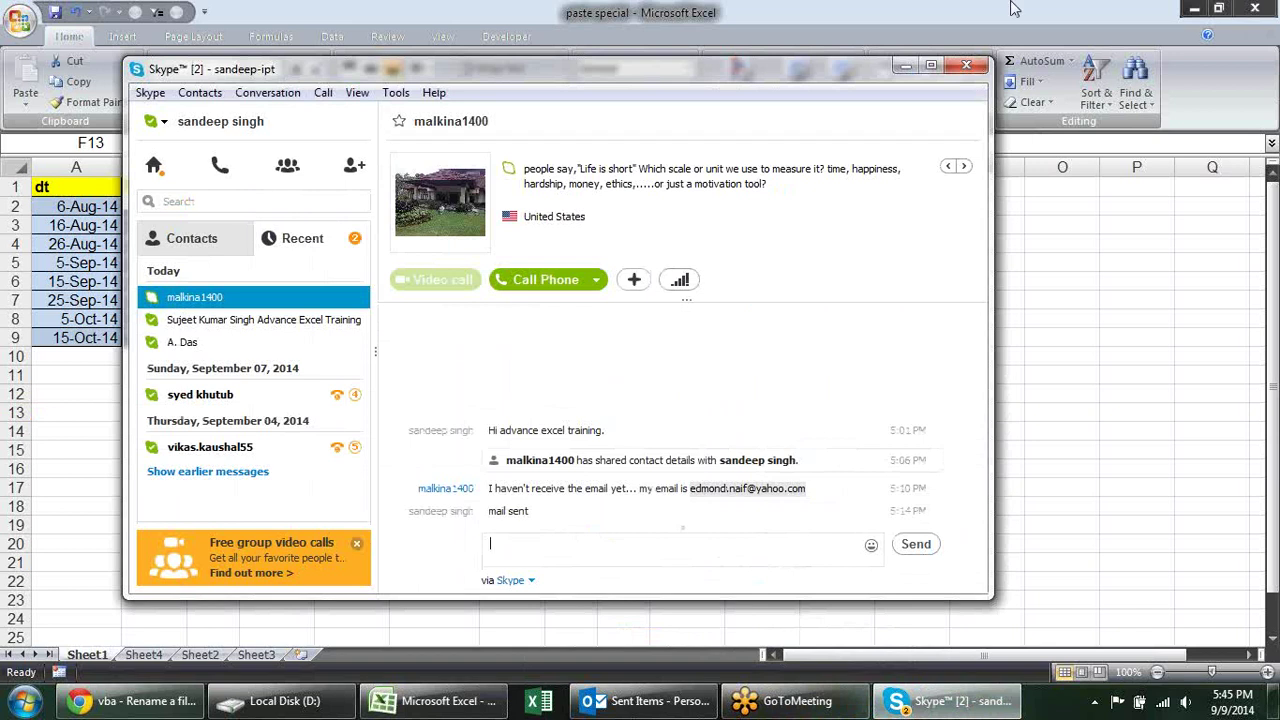
pyautogui.click(904, 67)
pyautogui.click(890, 397)
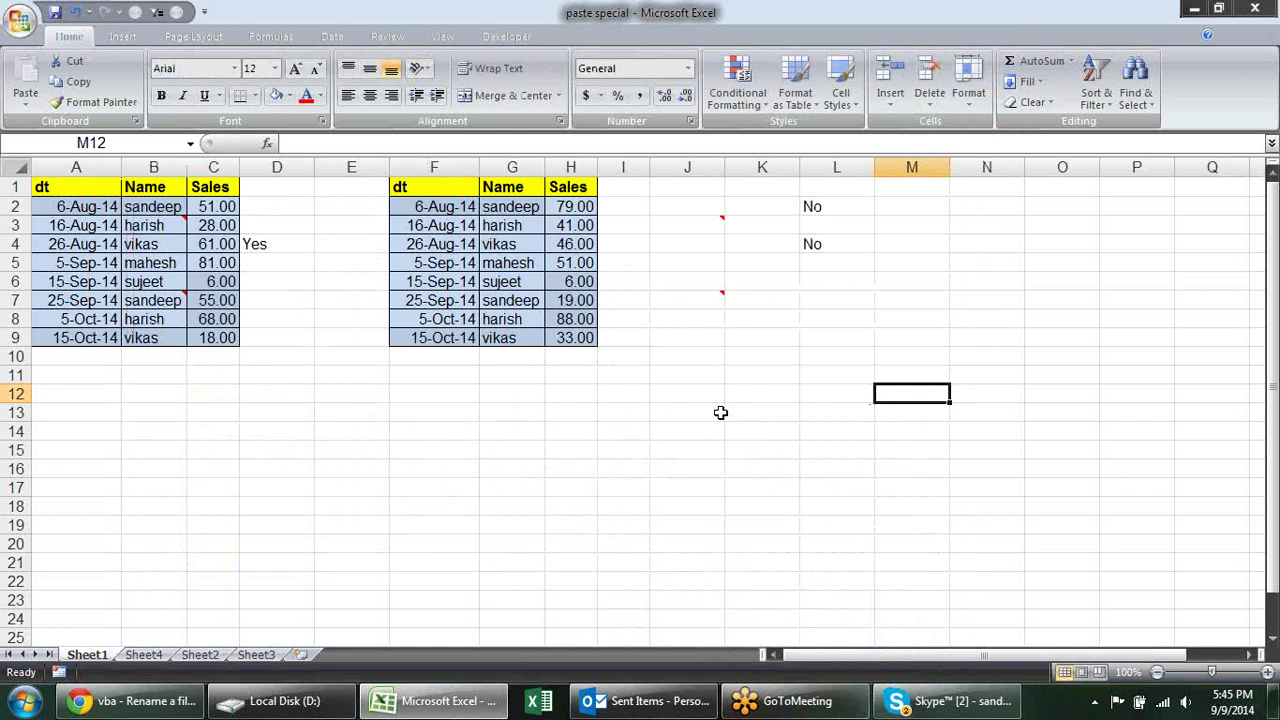
pyautogui.click(720, 412)
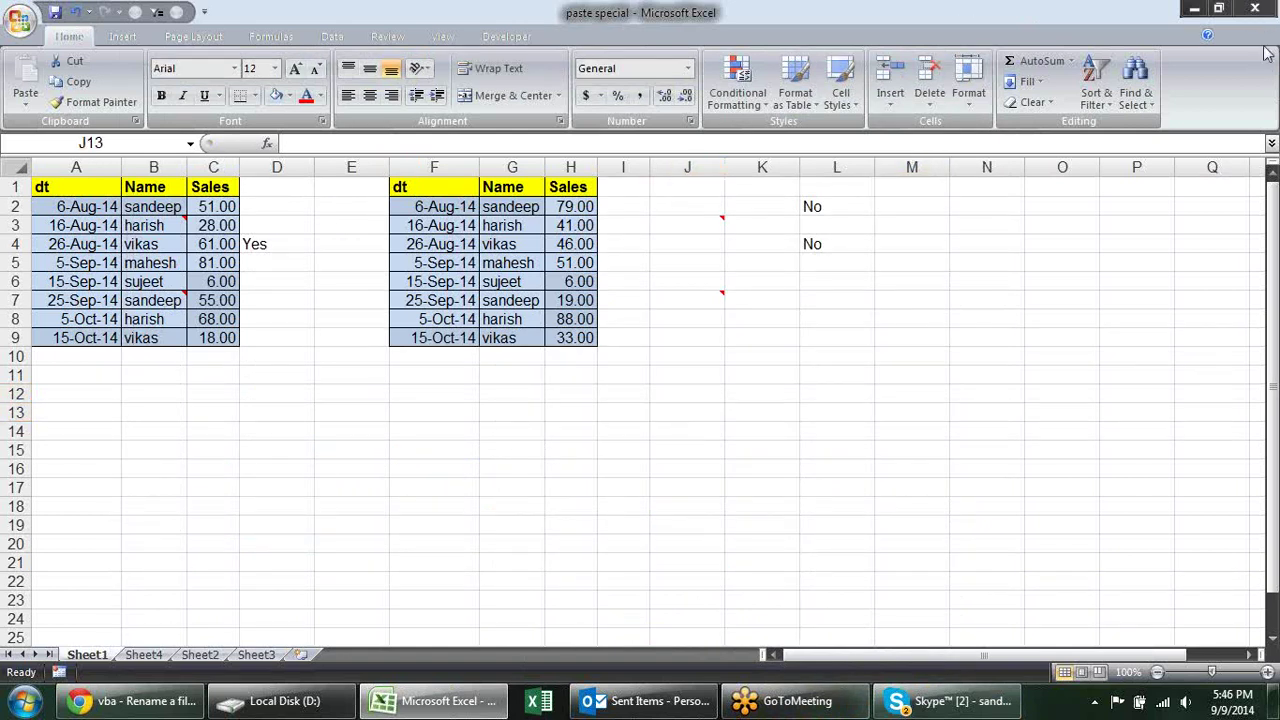